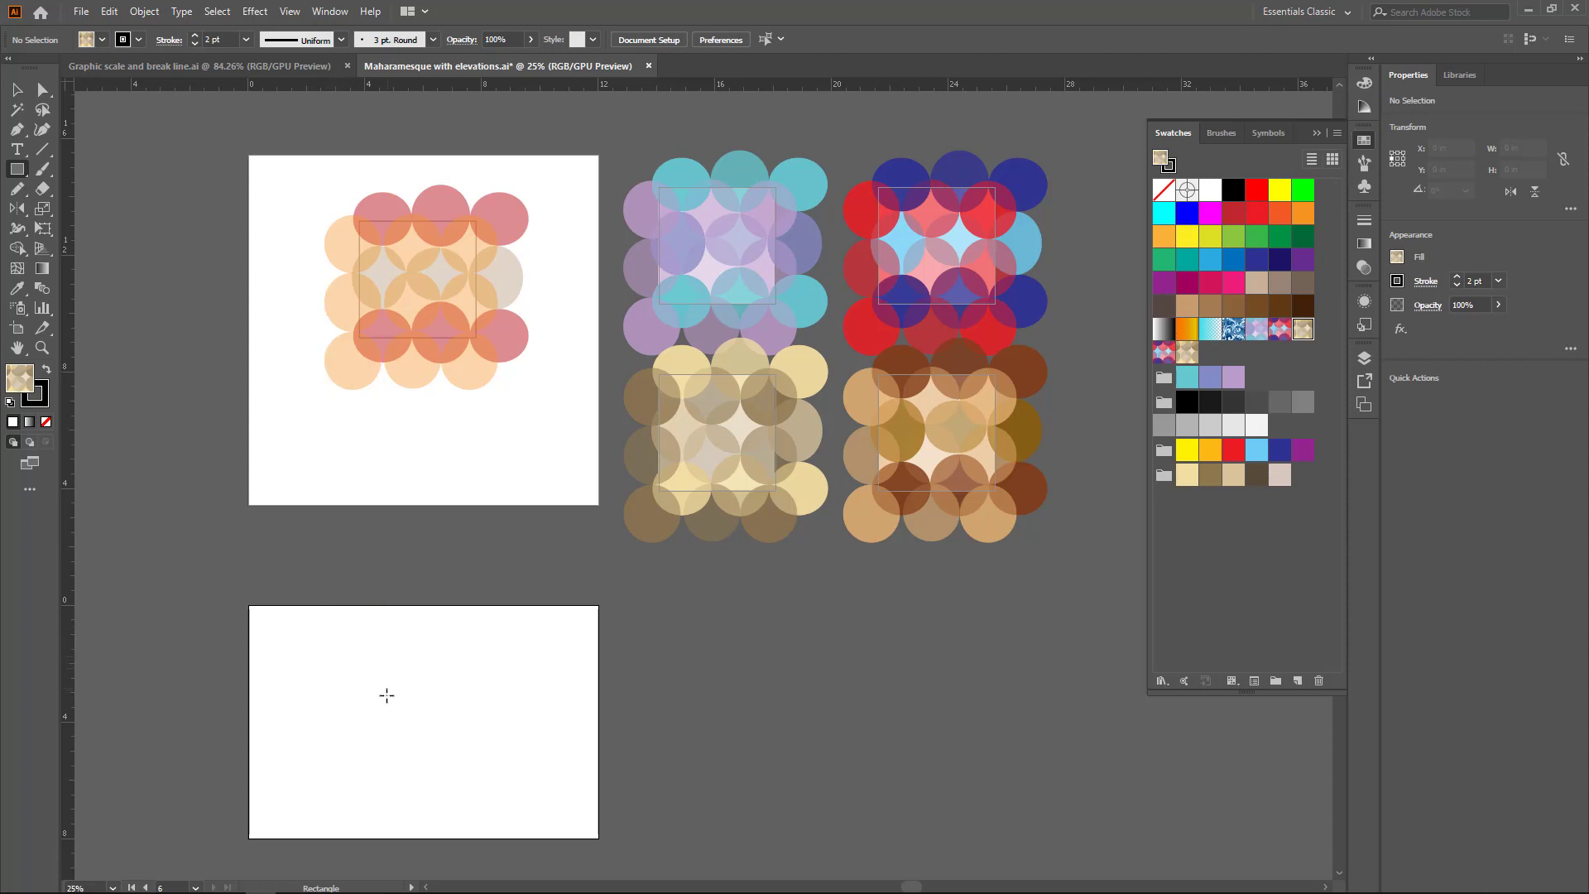
Draw a 6 in by 2.5 in rectangle with the current beige circle pattern fill on the blank lower artboard.
left_click(317, 654)
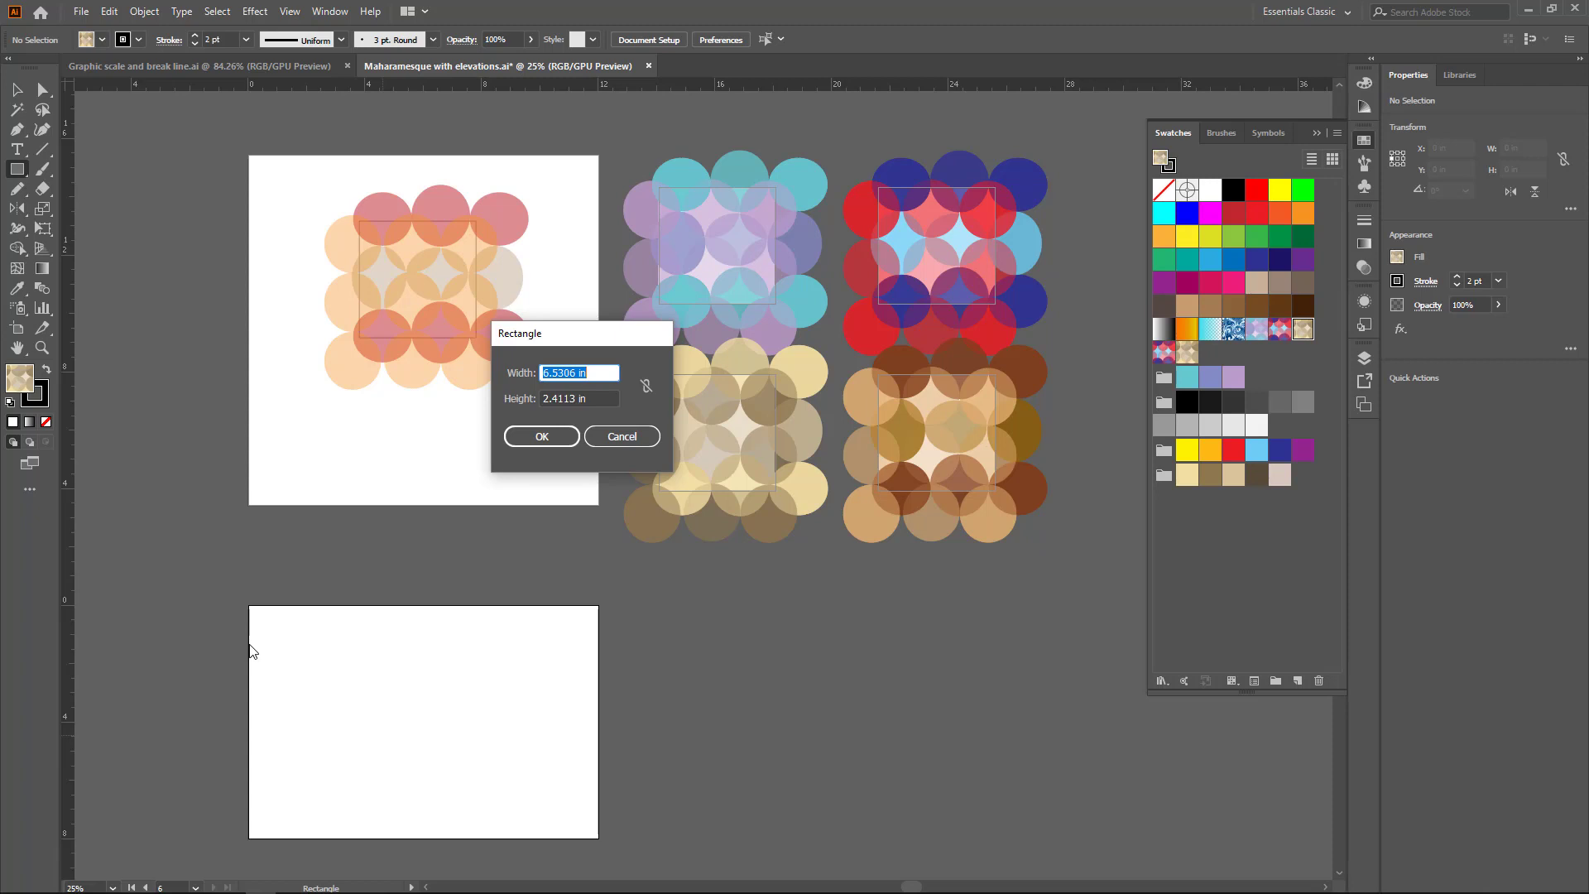
type("6")
key("Tab")
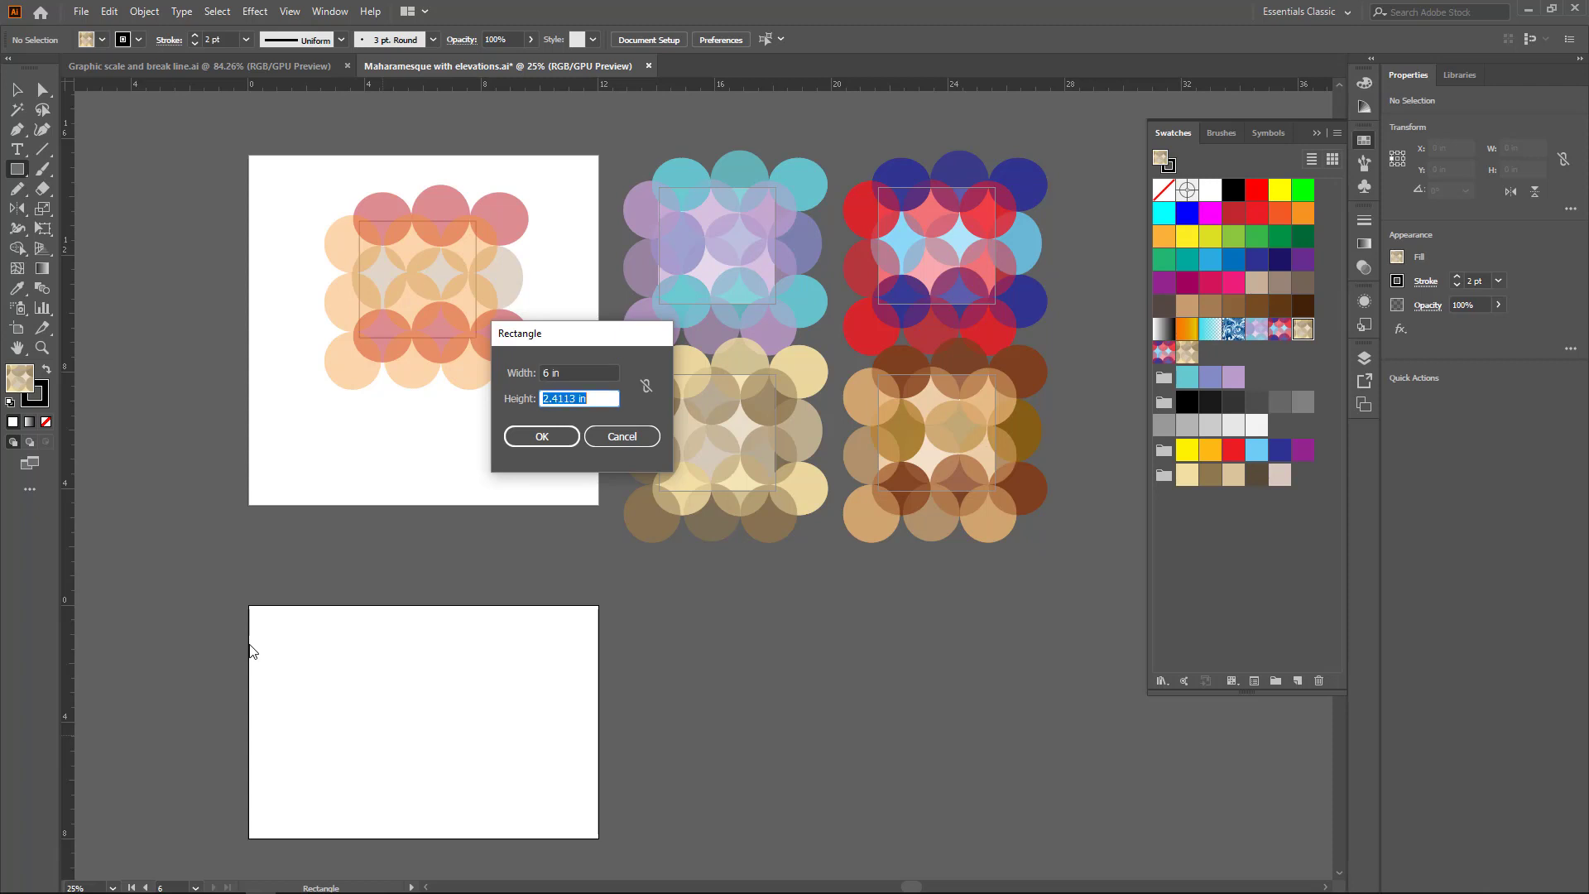
type("2.5")
key("Return")
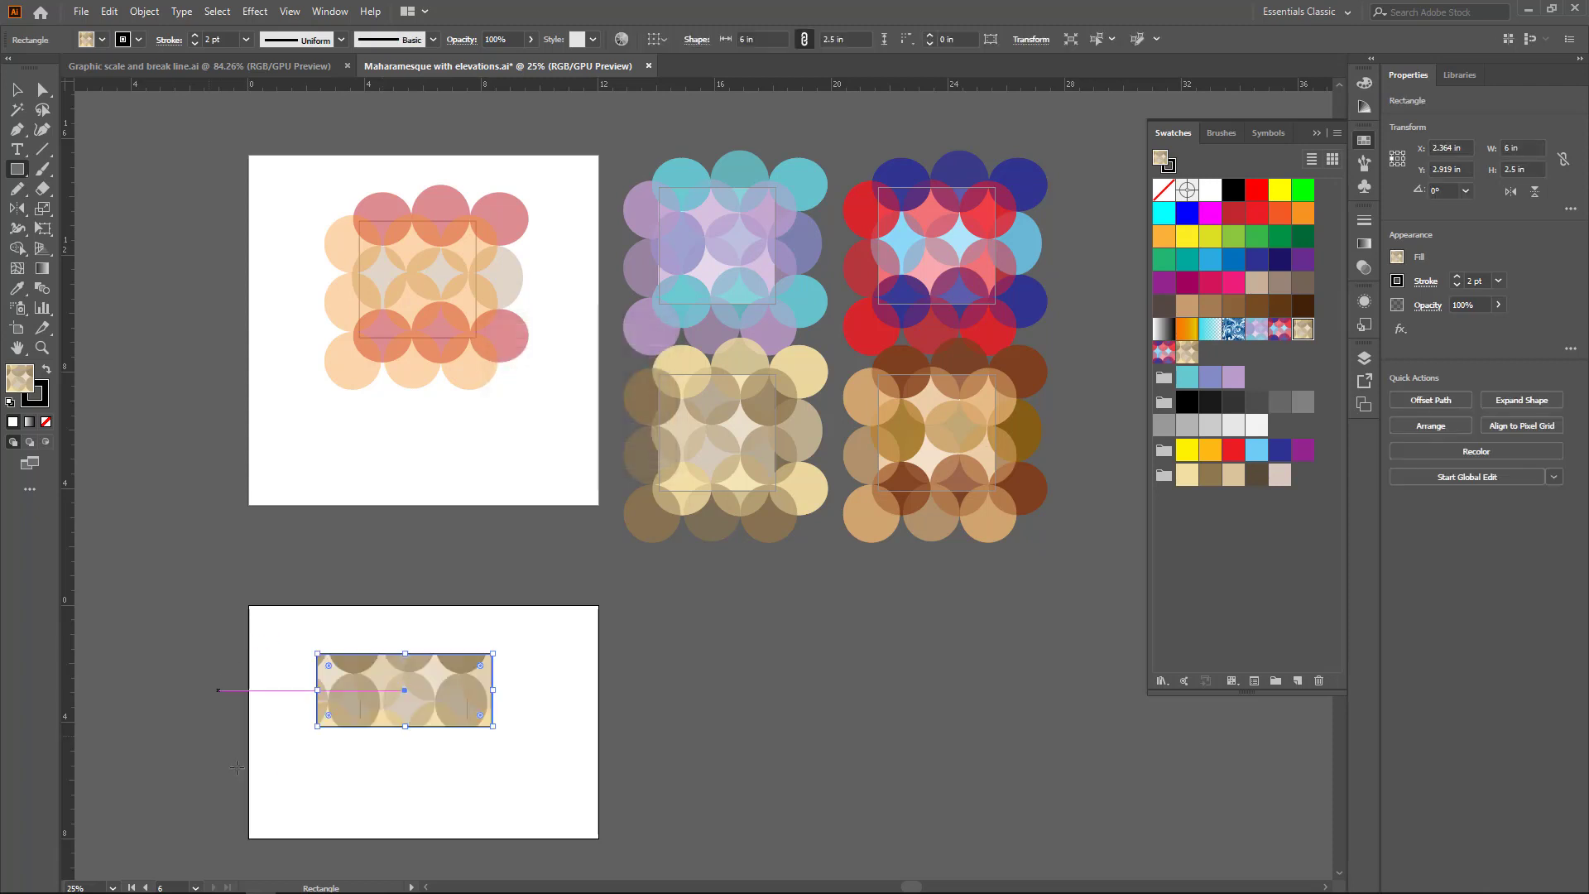
Start a Scale transform on the patterned rectangle and turn off Transform Objects while leaving Transform Patterns on.
key("ctrl+=")
key("ctrl+=")
key("ctrl+=")
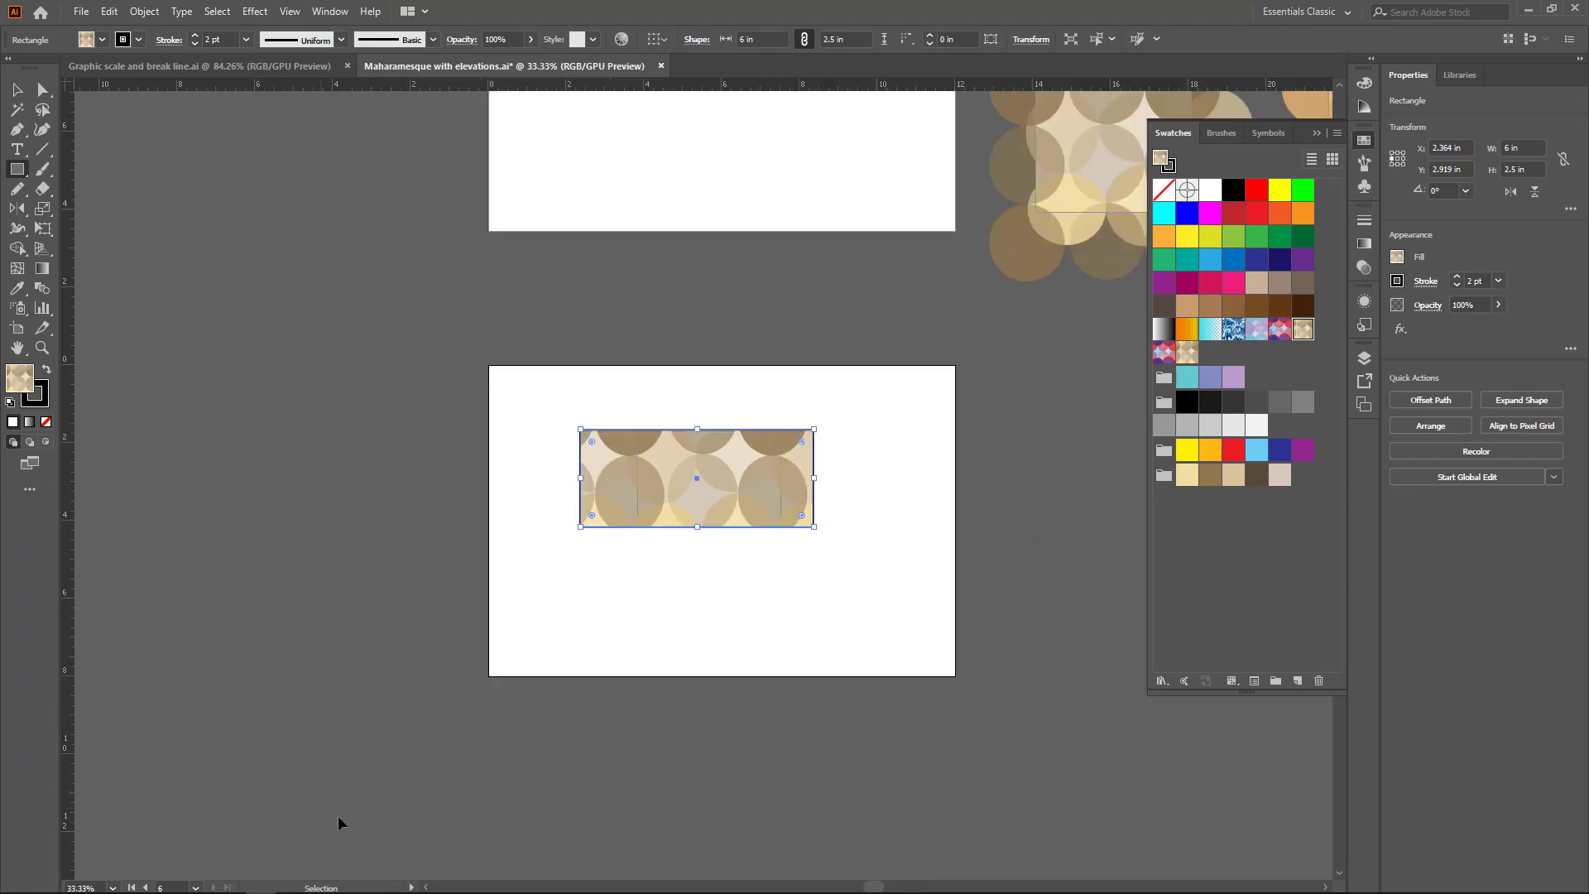
scroll(696, 585, "up", 2)
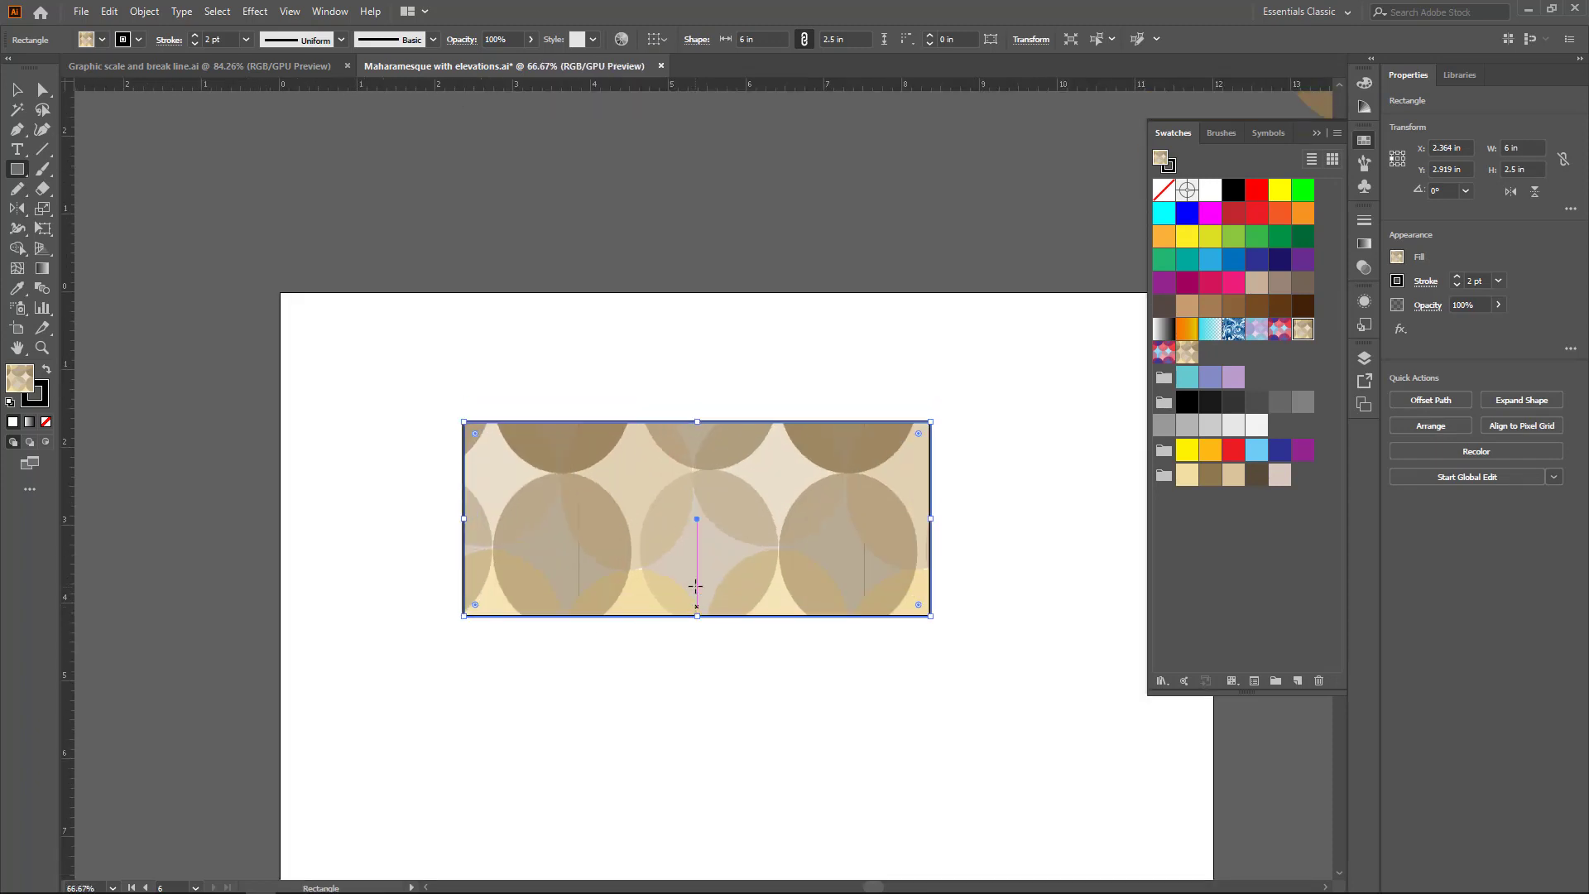
scroll(697, 585, "down", 3)
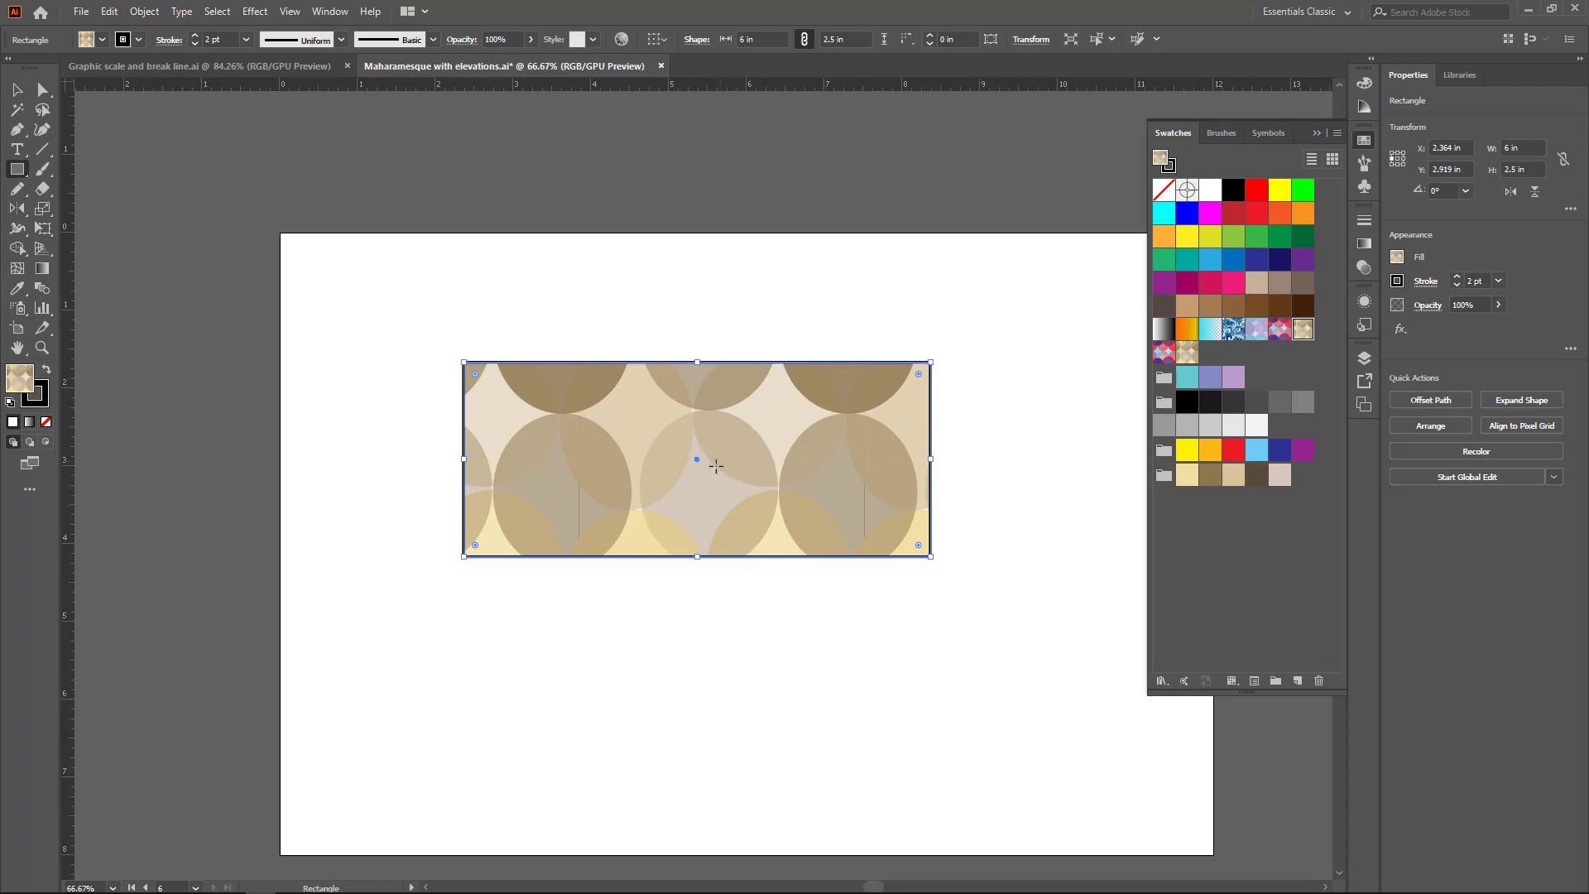
right_click(631, 441)
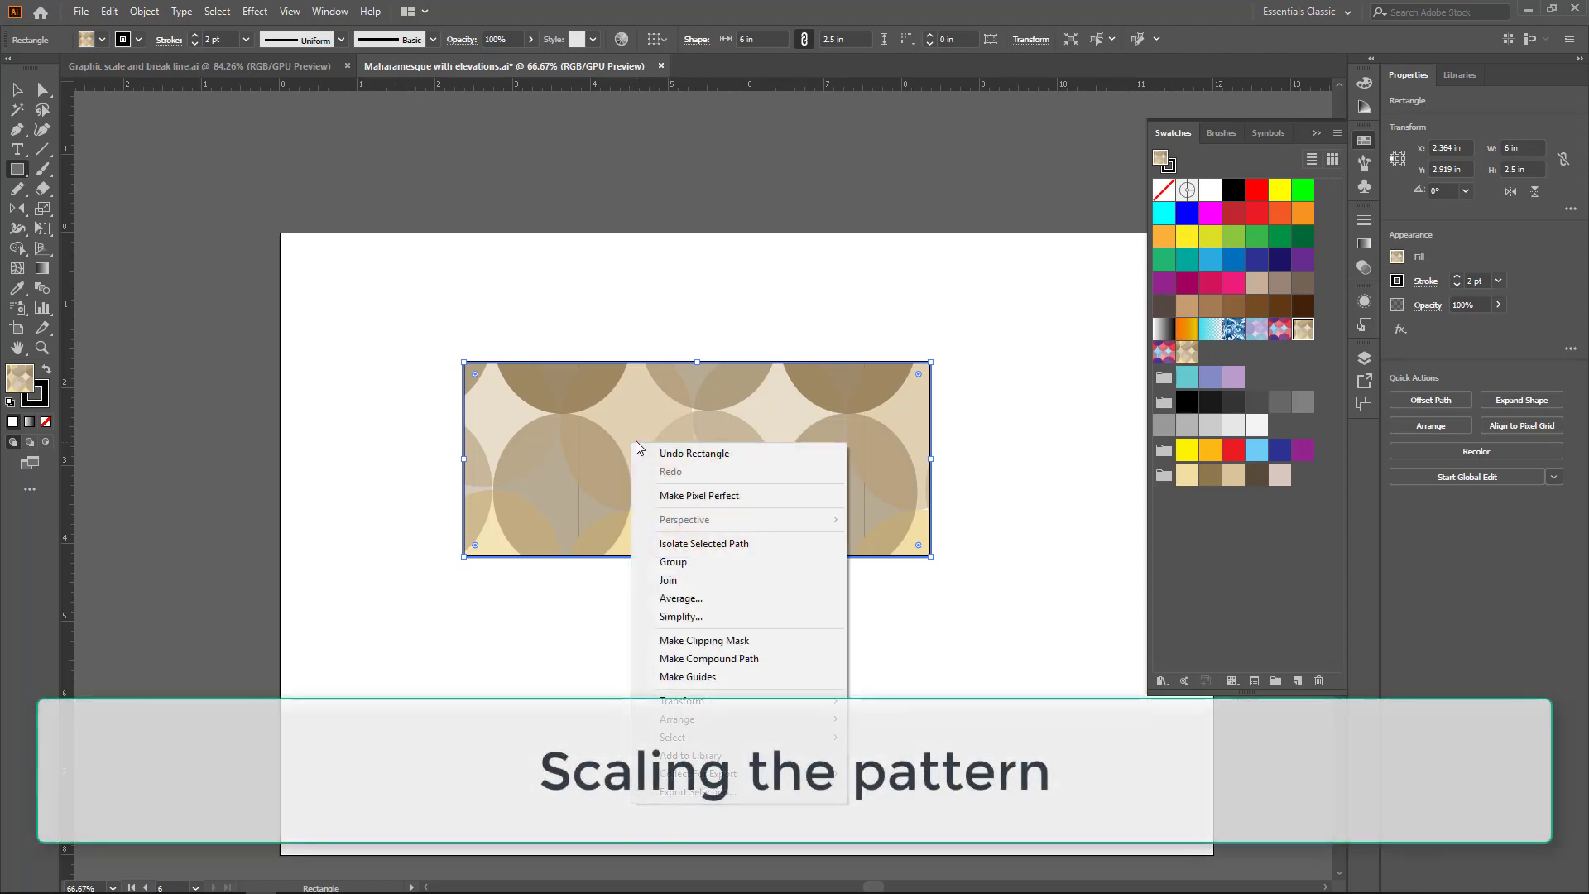
mouse_move(728, 725)
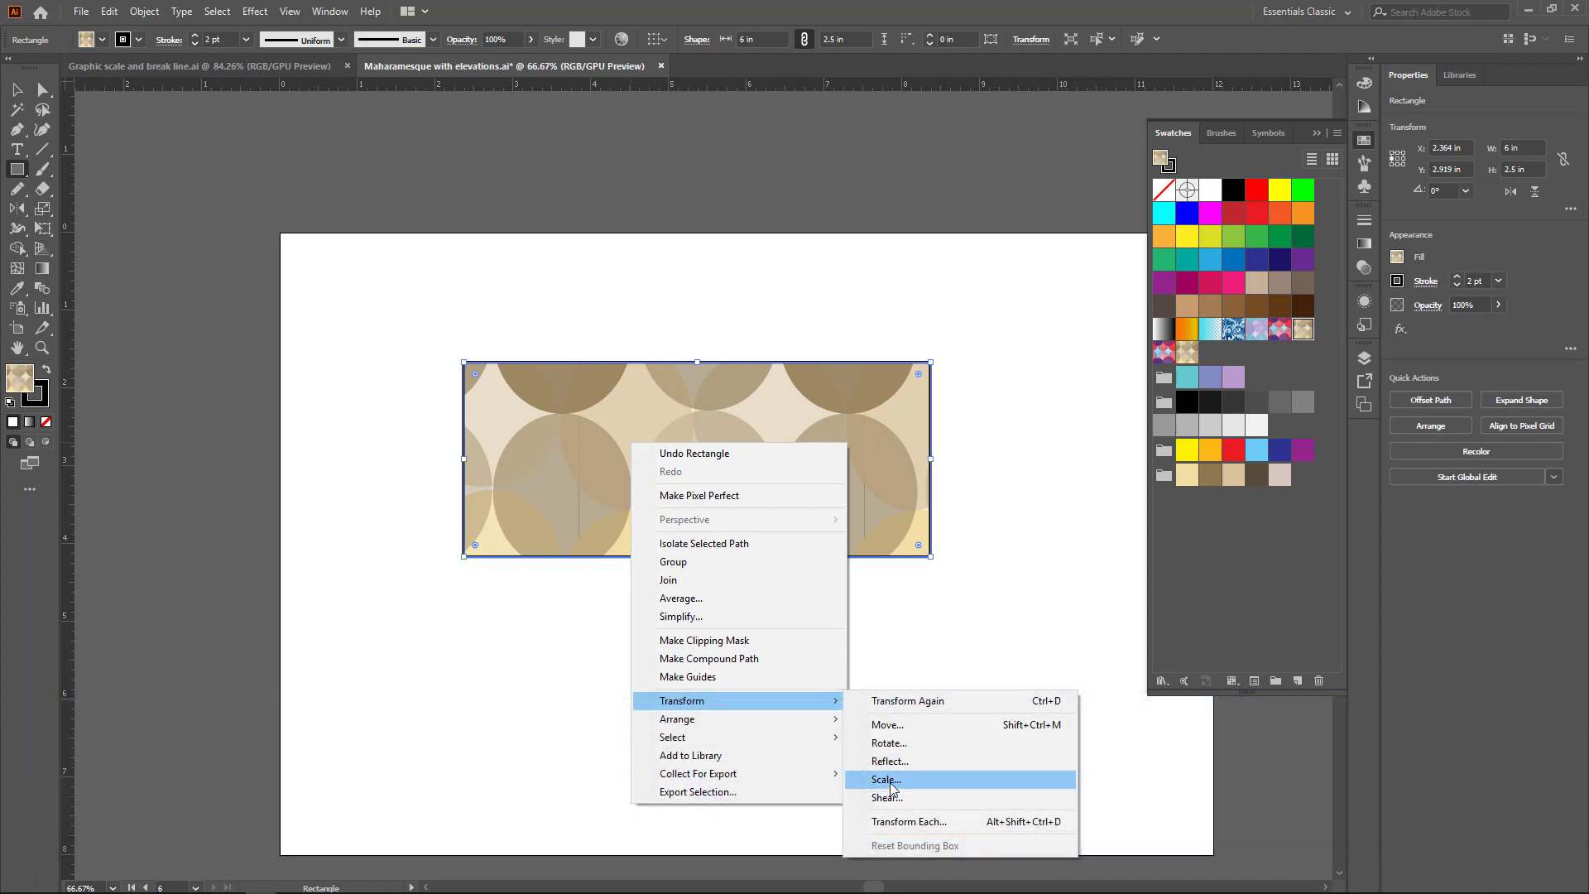
left_click(890, 781)
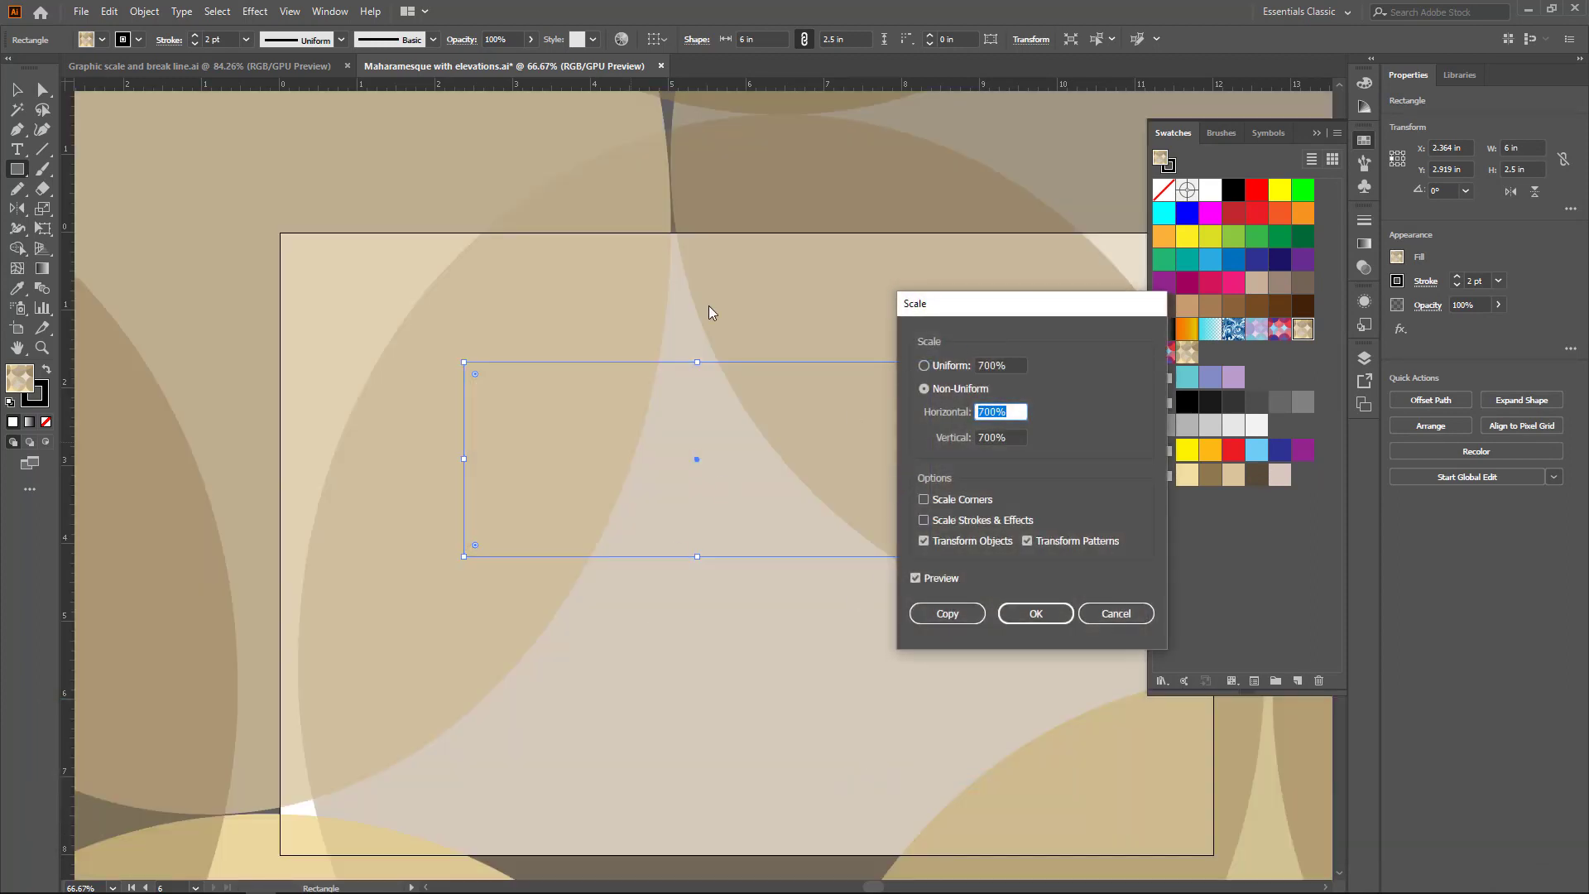
left_click(924, 542)
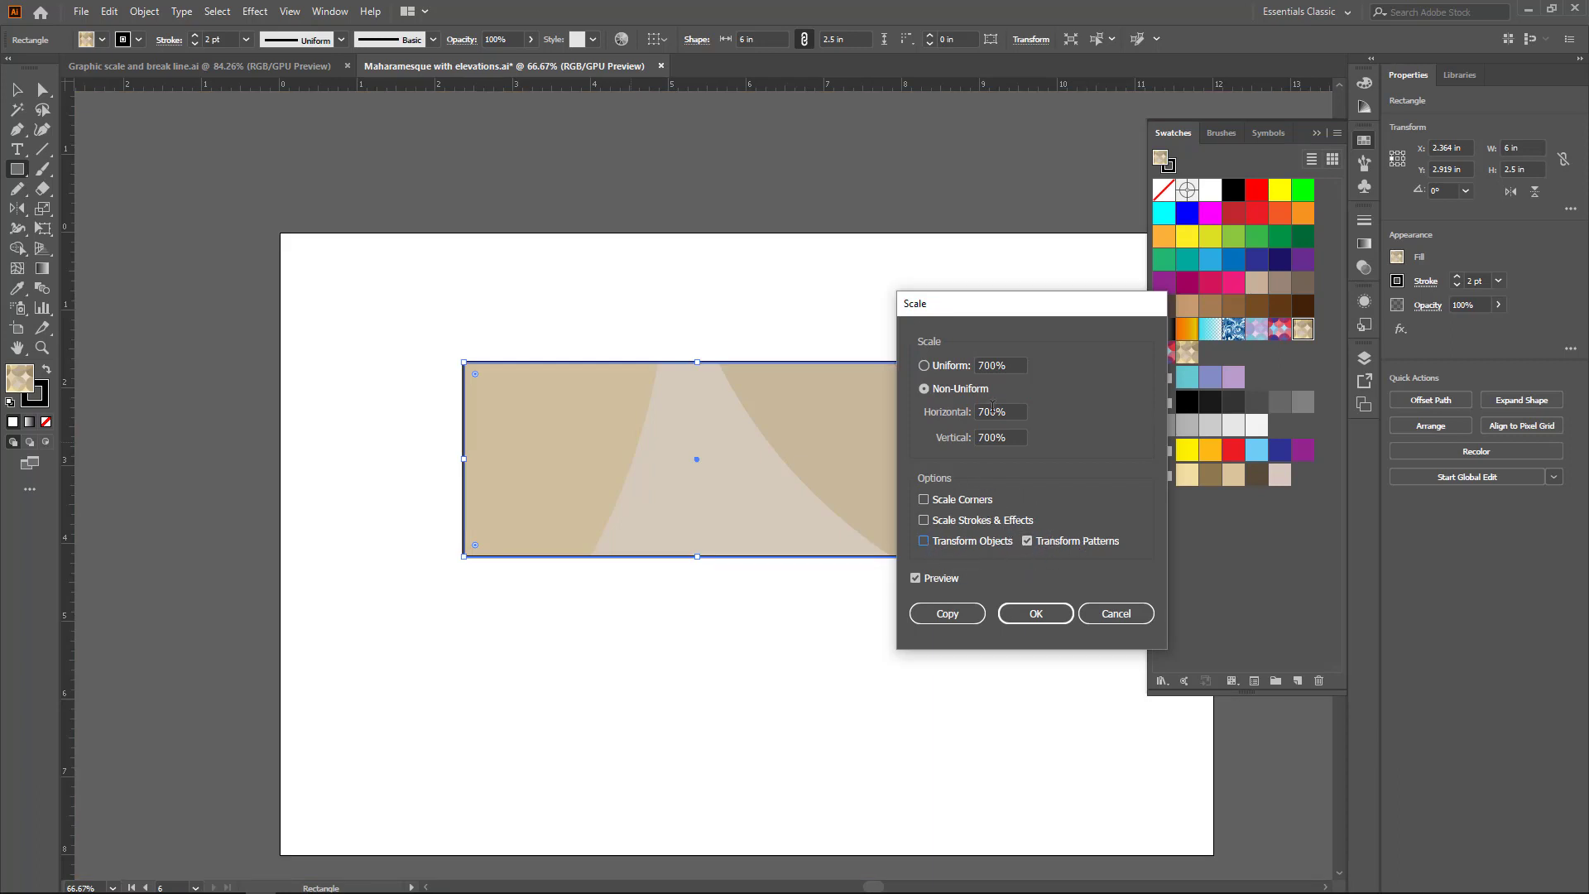
Scale the rectangle's pattern uniformly by 100/48 percent and apply it.
left_click(959, 370)
type("100")
type("/45")
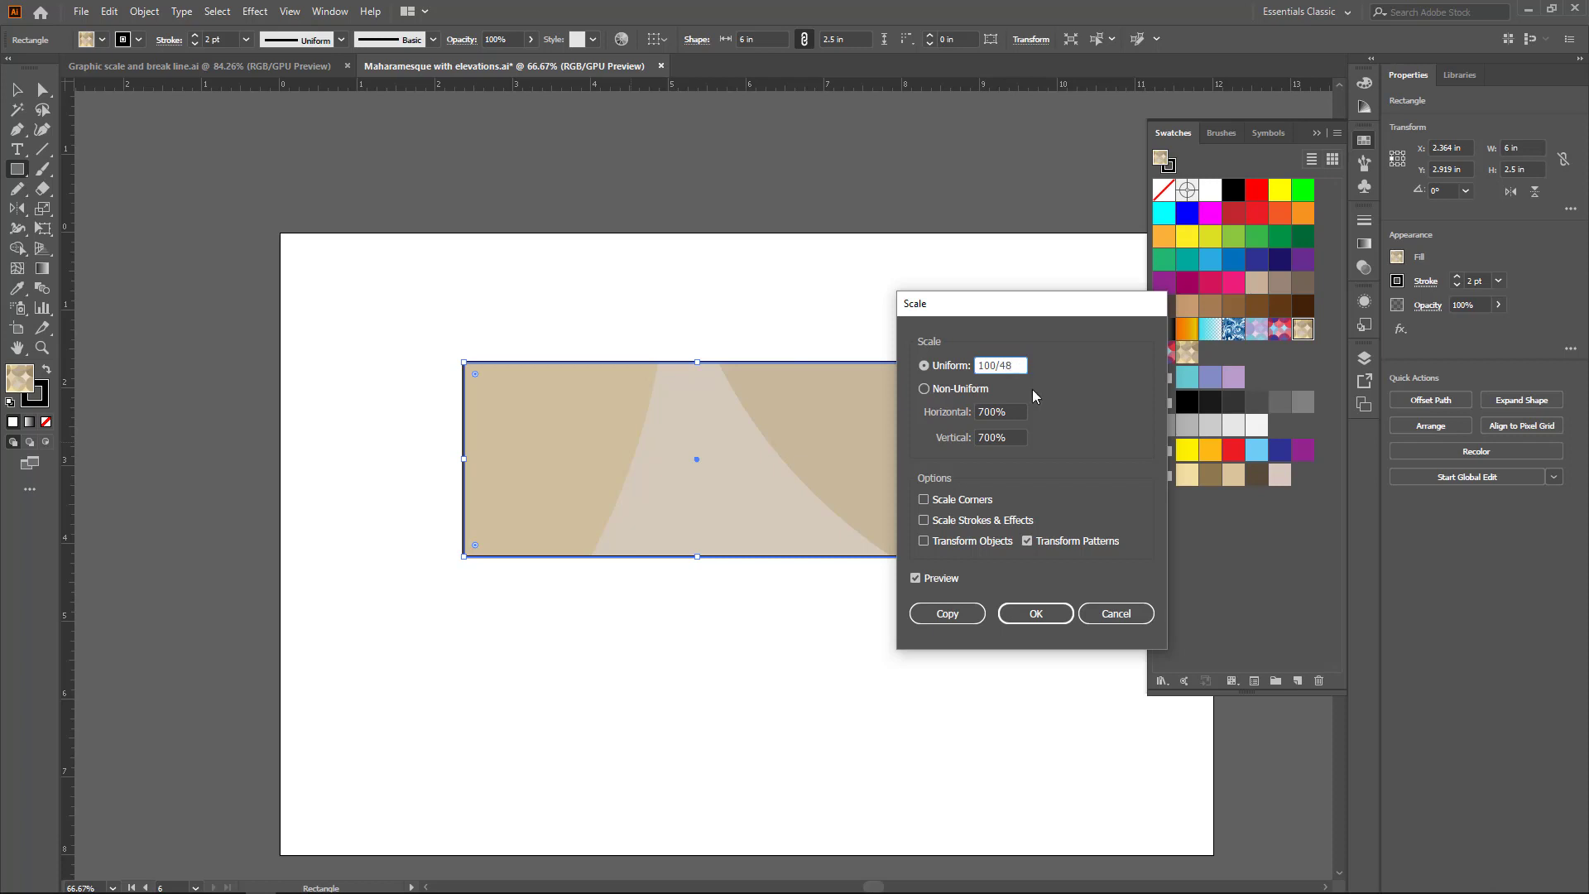
left_click(989, 413)
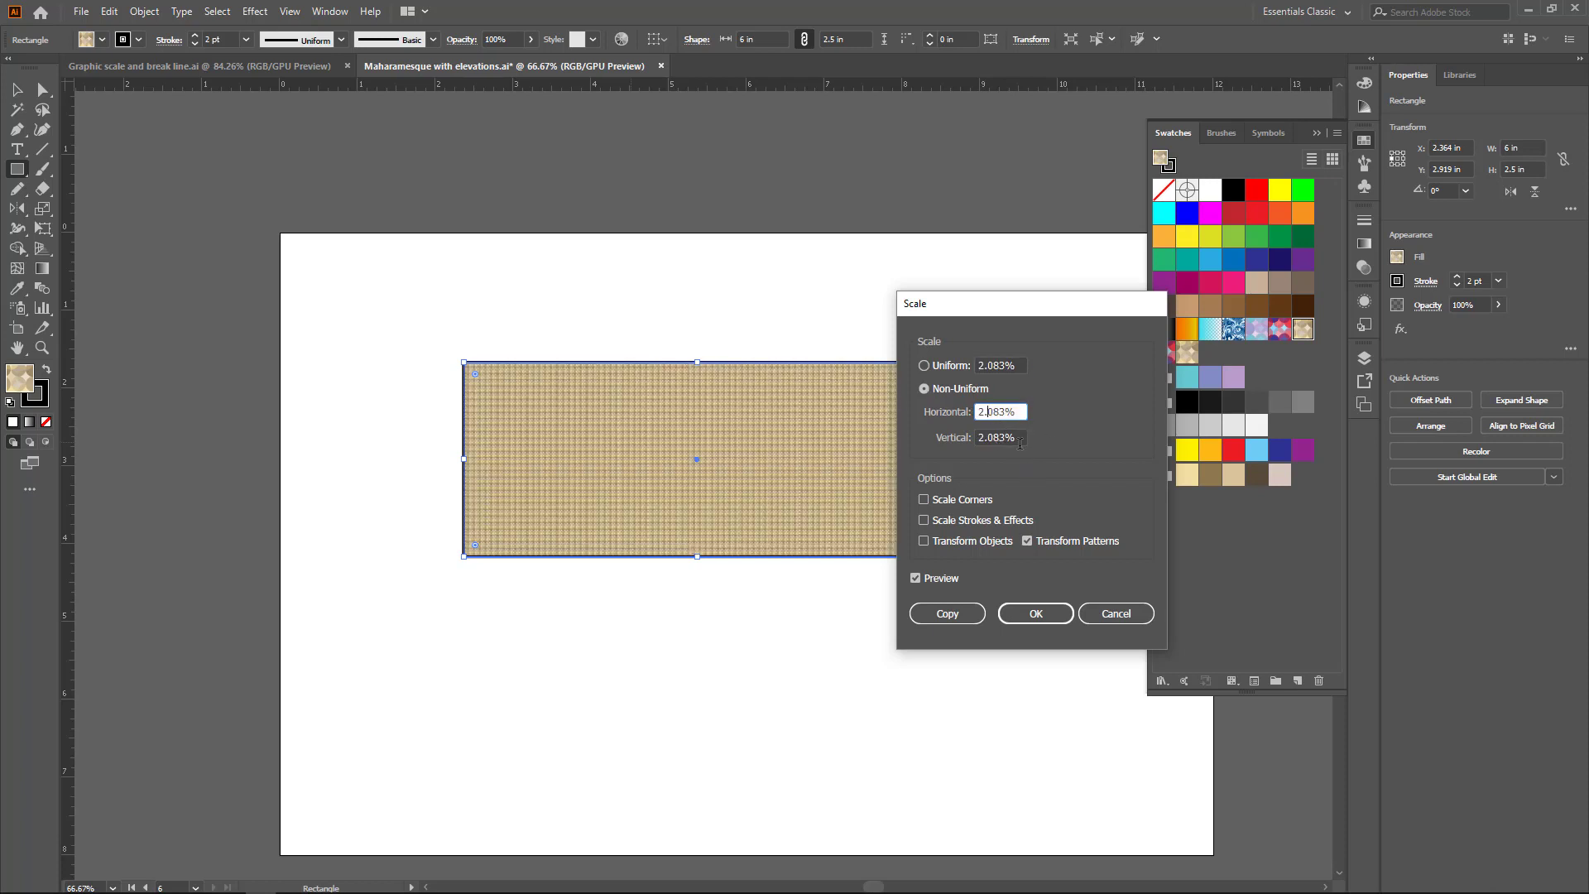
left_click(1036, 616)
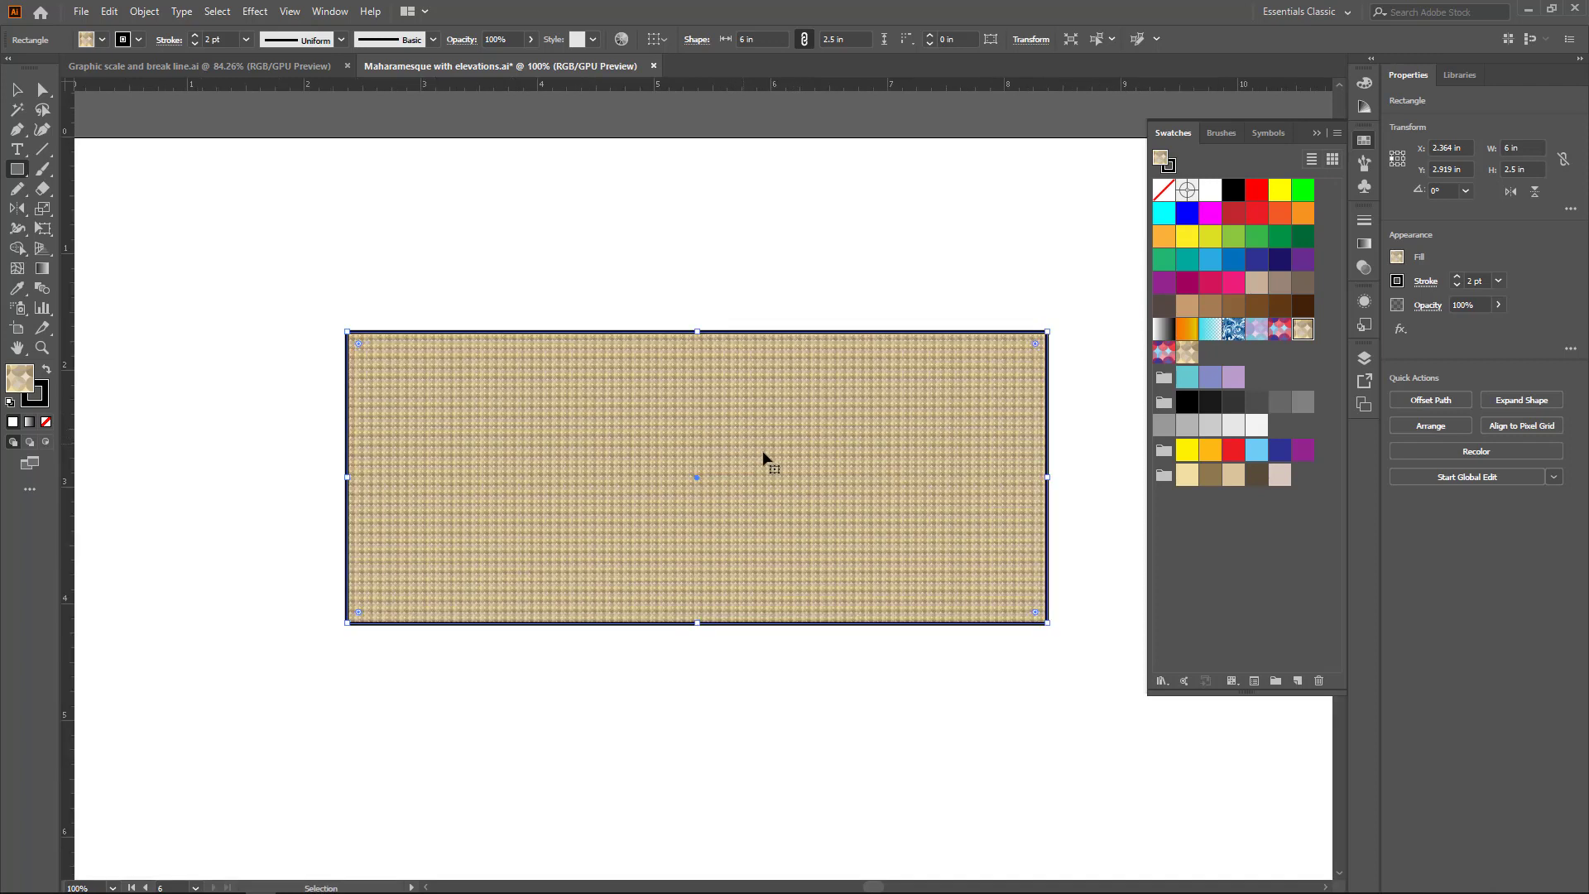
With nothing selected, set the fill to white and draw a 6 in by about 0.11 in strip along the patterned rectangle's bottom edge.
key("ctrl+1")
key("ctrl+shift+a")
mouse_move(788, 882)
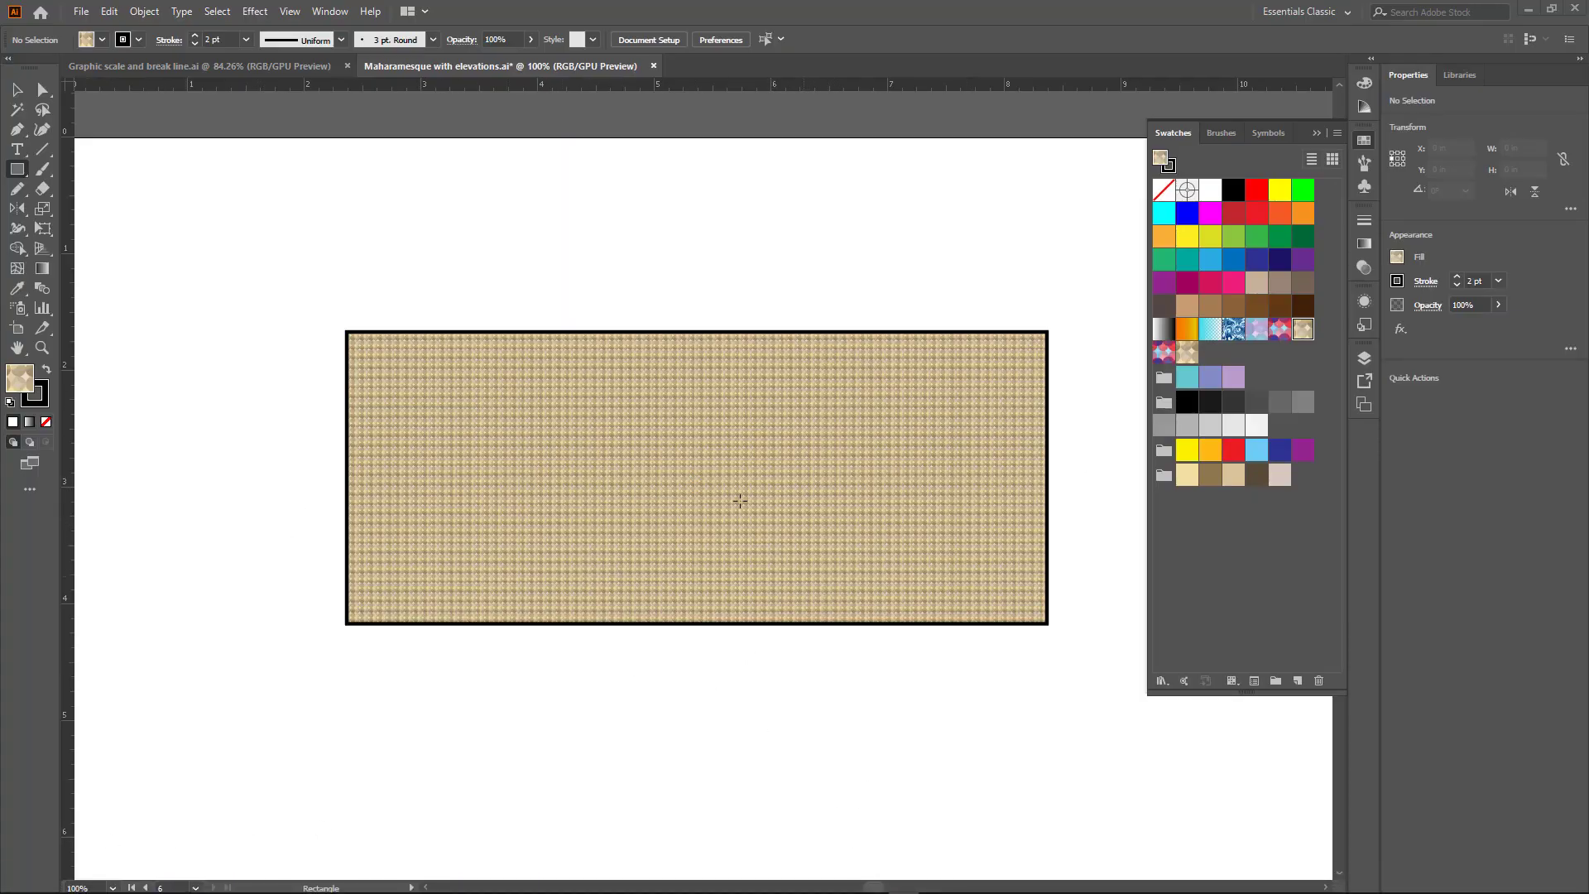
left_click(17, 89)
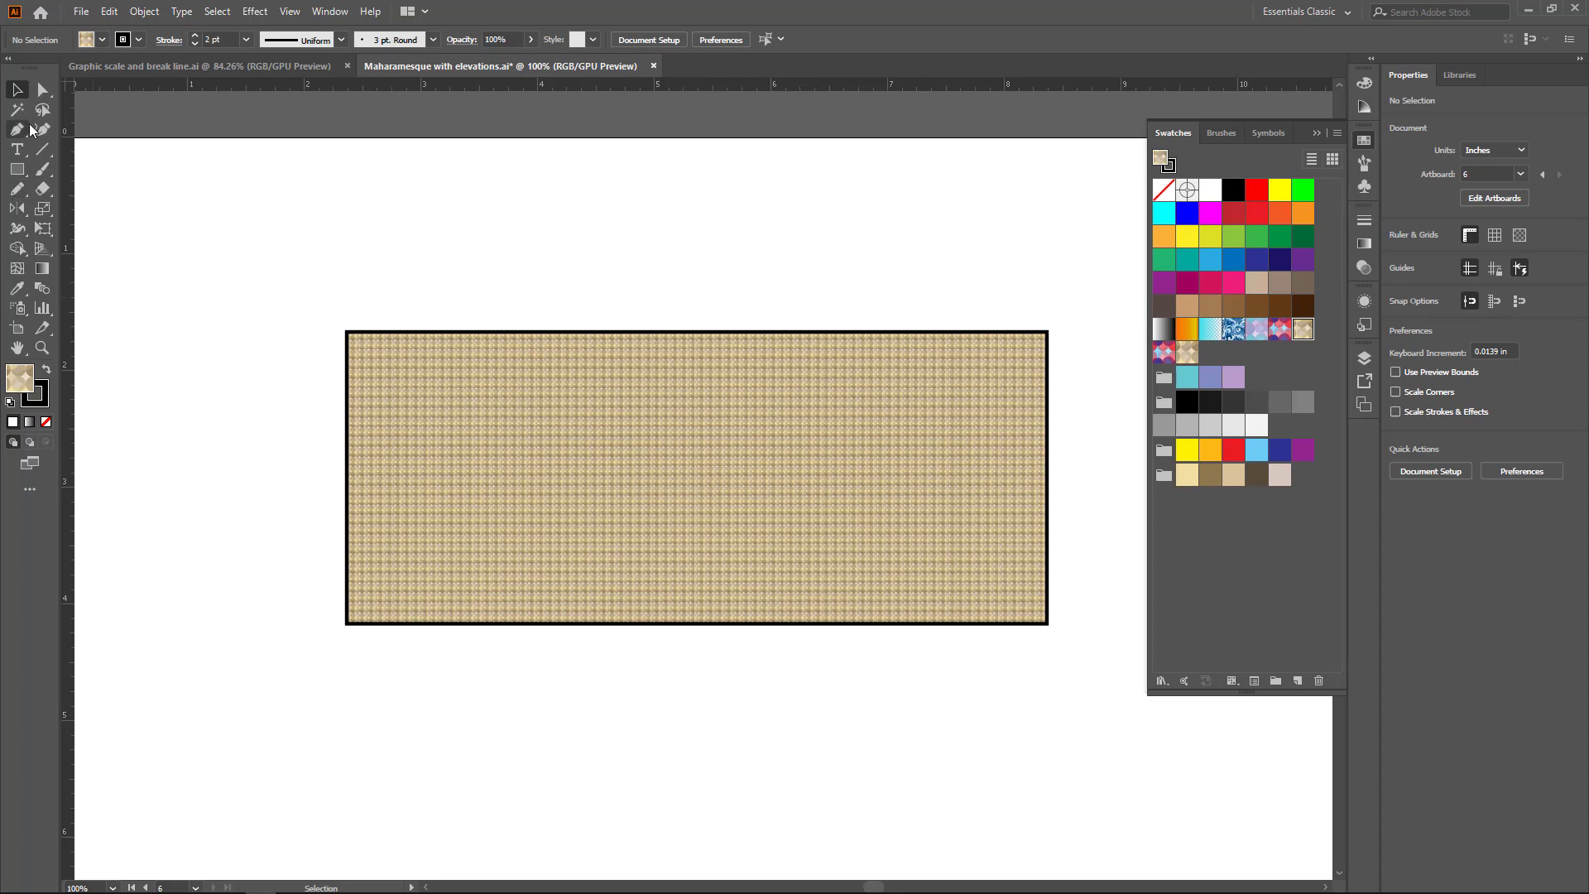
left_click(17, 169)
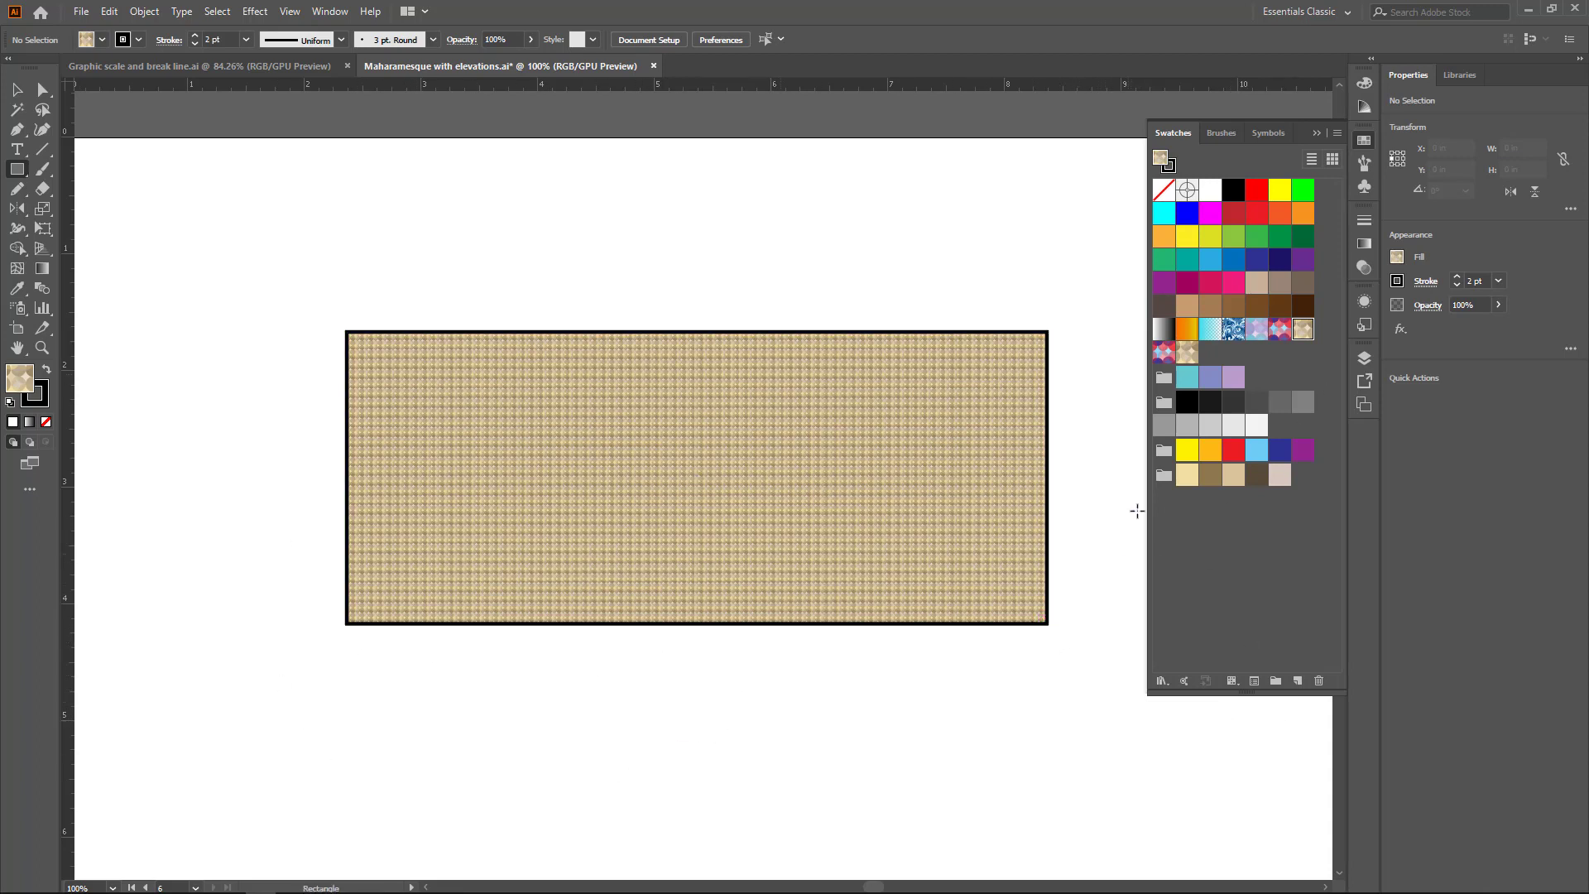
left_click(1395, 256)
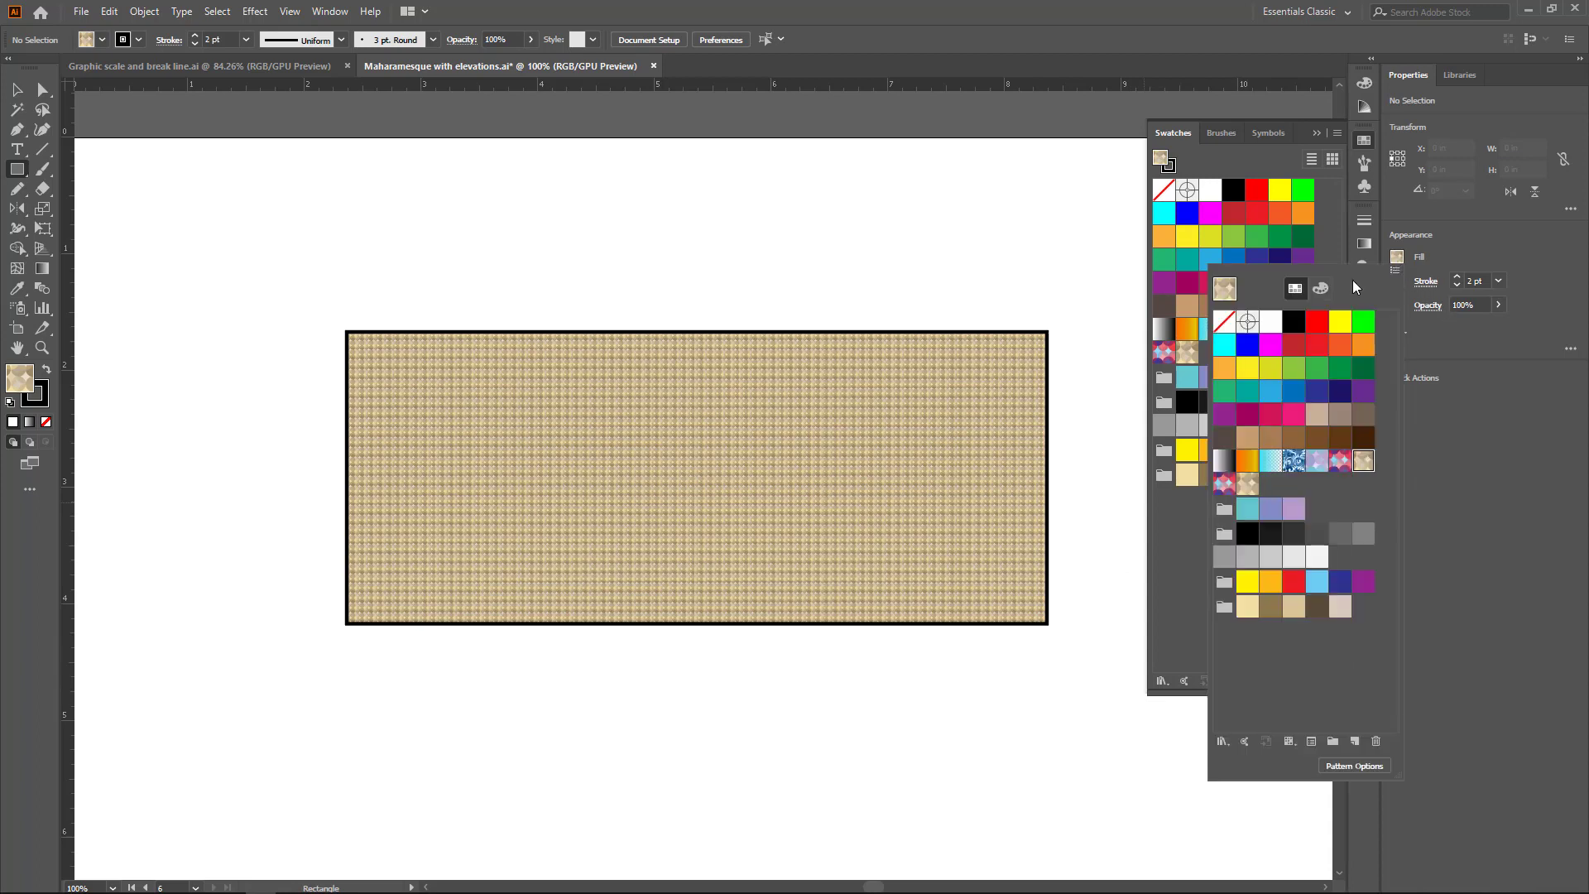
left_click(1268, 322)
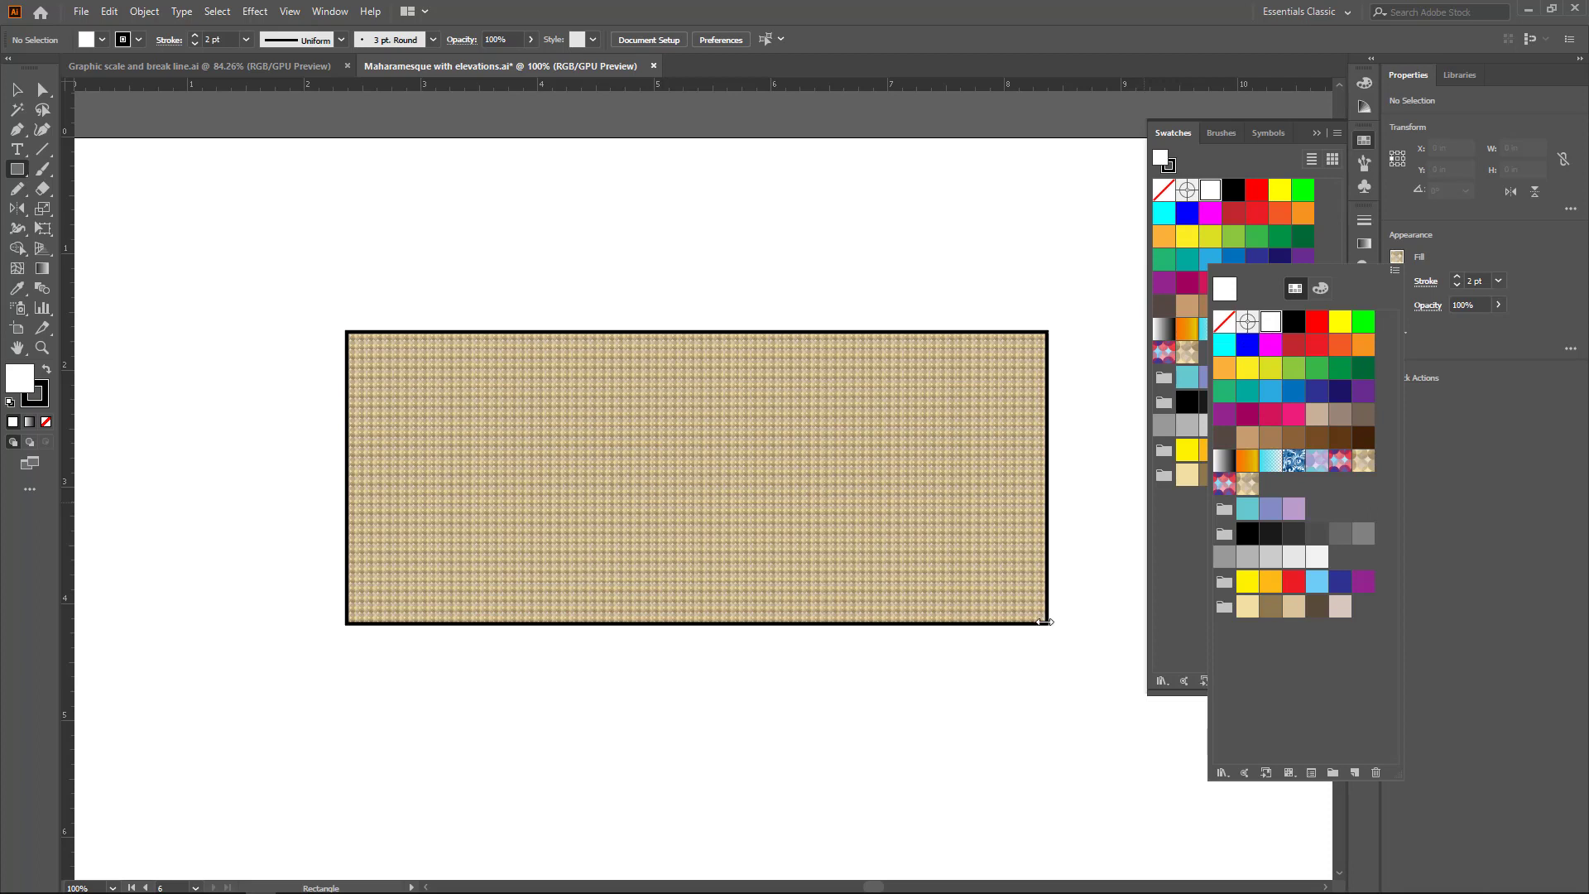
left_click(1202, 635)
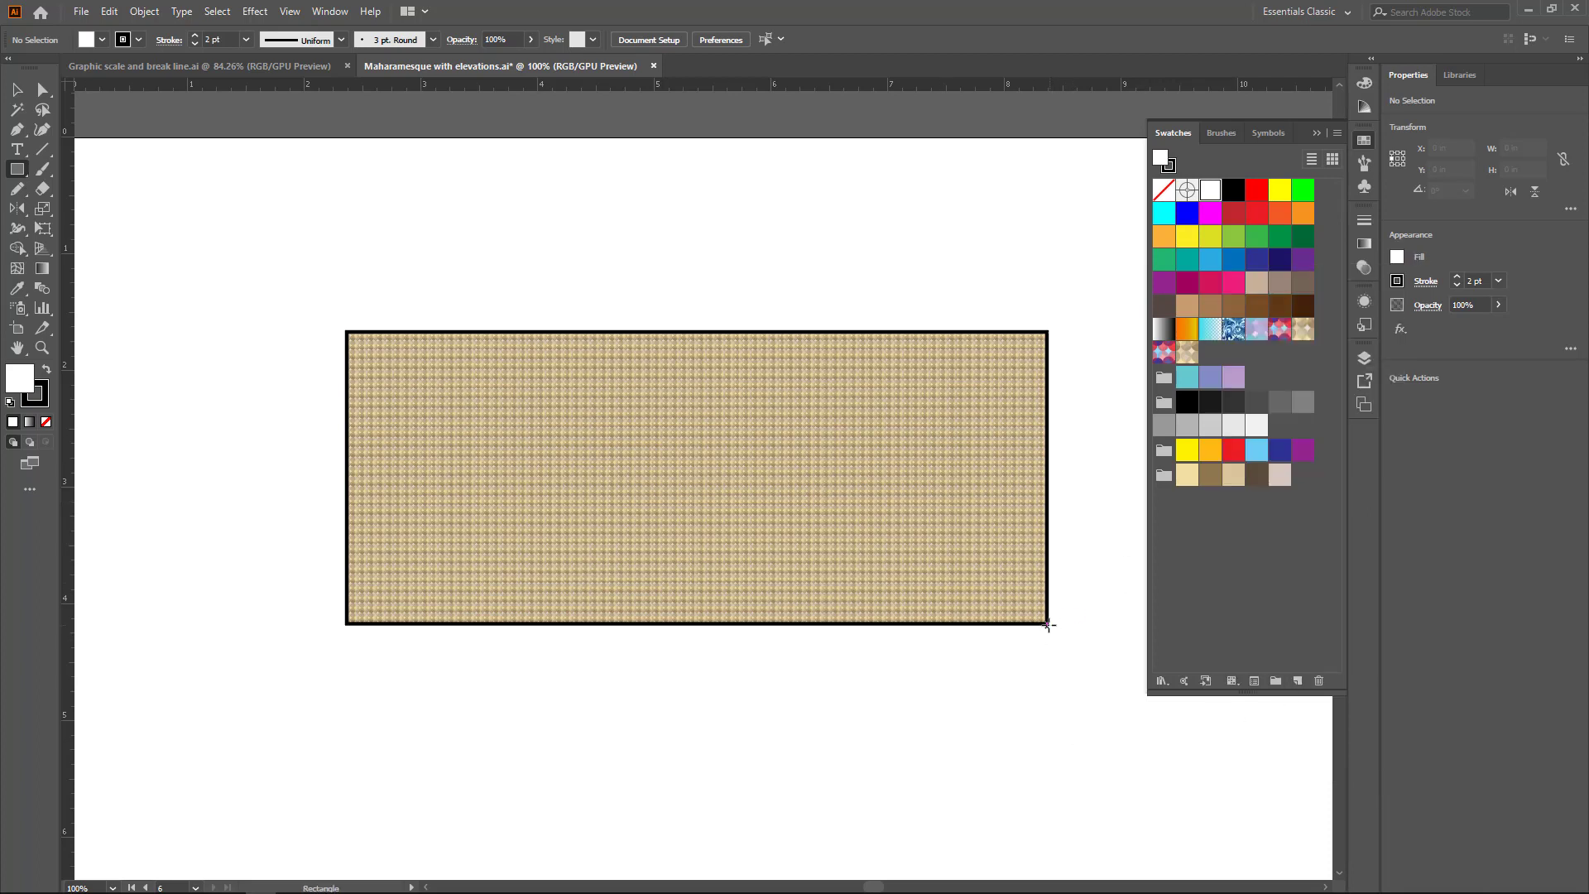
mouse_move(1048, 626)
left_mouse_down()
mouse_move(1030, 612)
mouse_move(347, 612)
left_mouse_up()
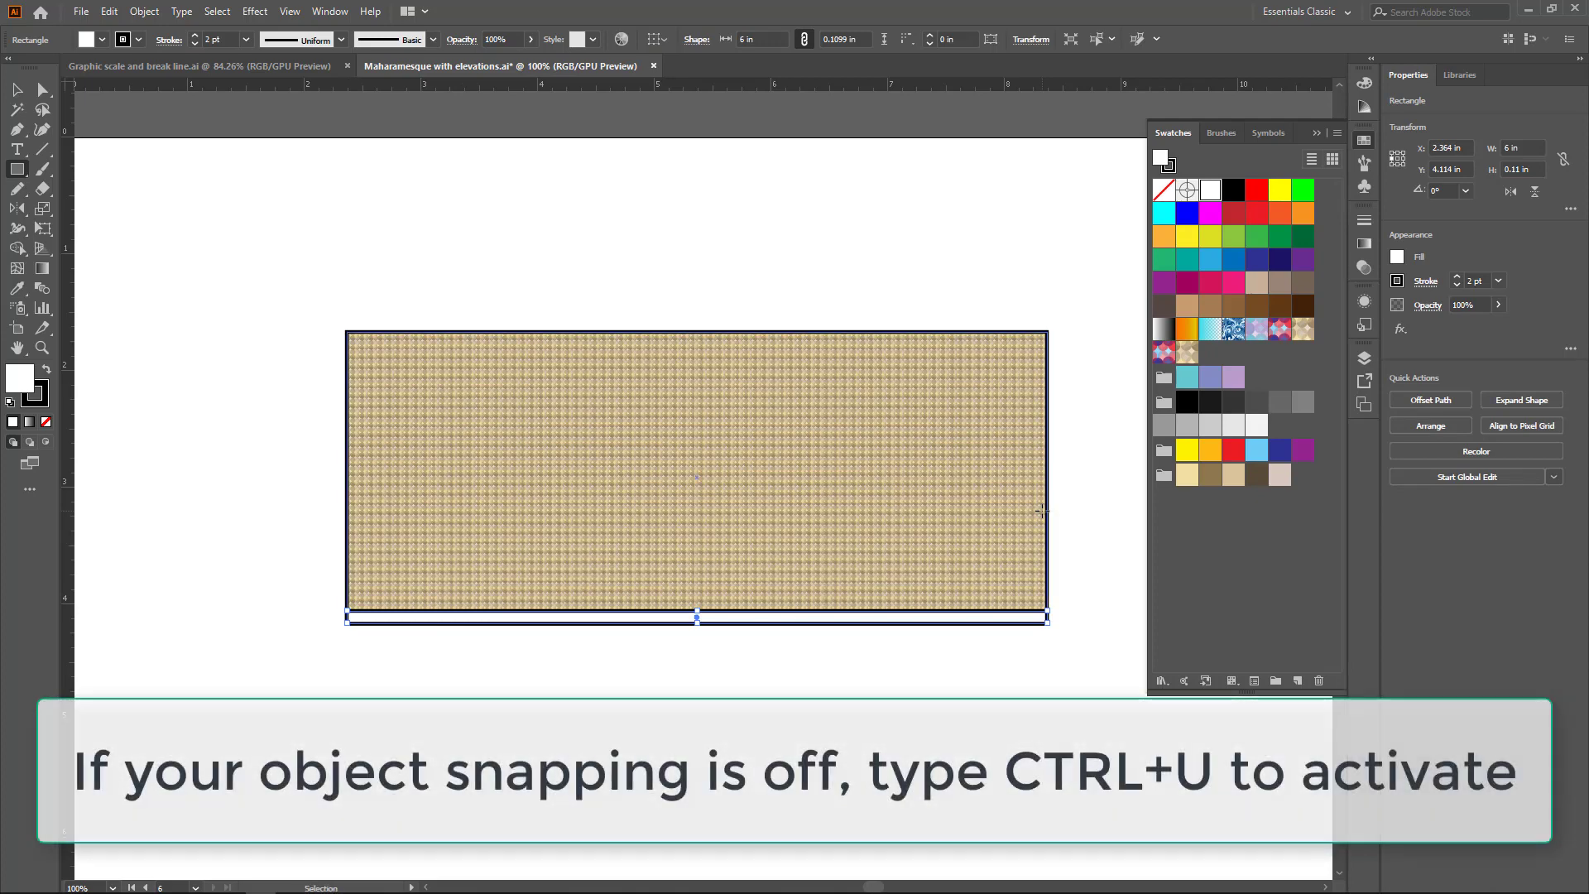
Collapse the Swatches panel and delete the white strip's top edge segment after selecting it with the Lasso tool.
key("ctrl+plus")
scroll(1068, 649, "down", 1)
scroll(1068, 650, "up", 3)
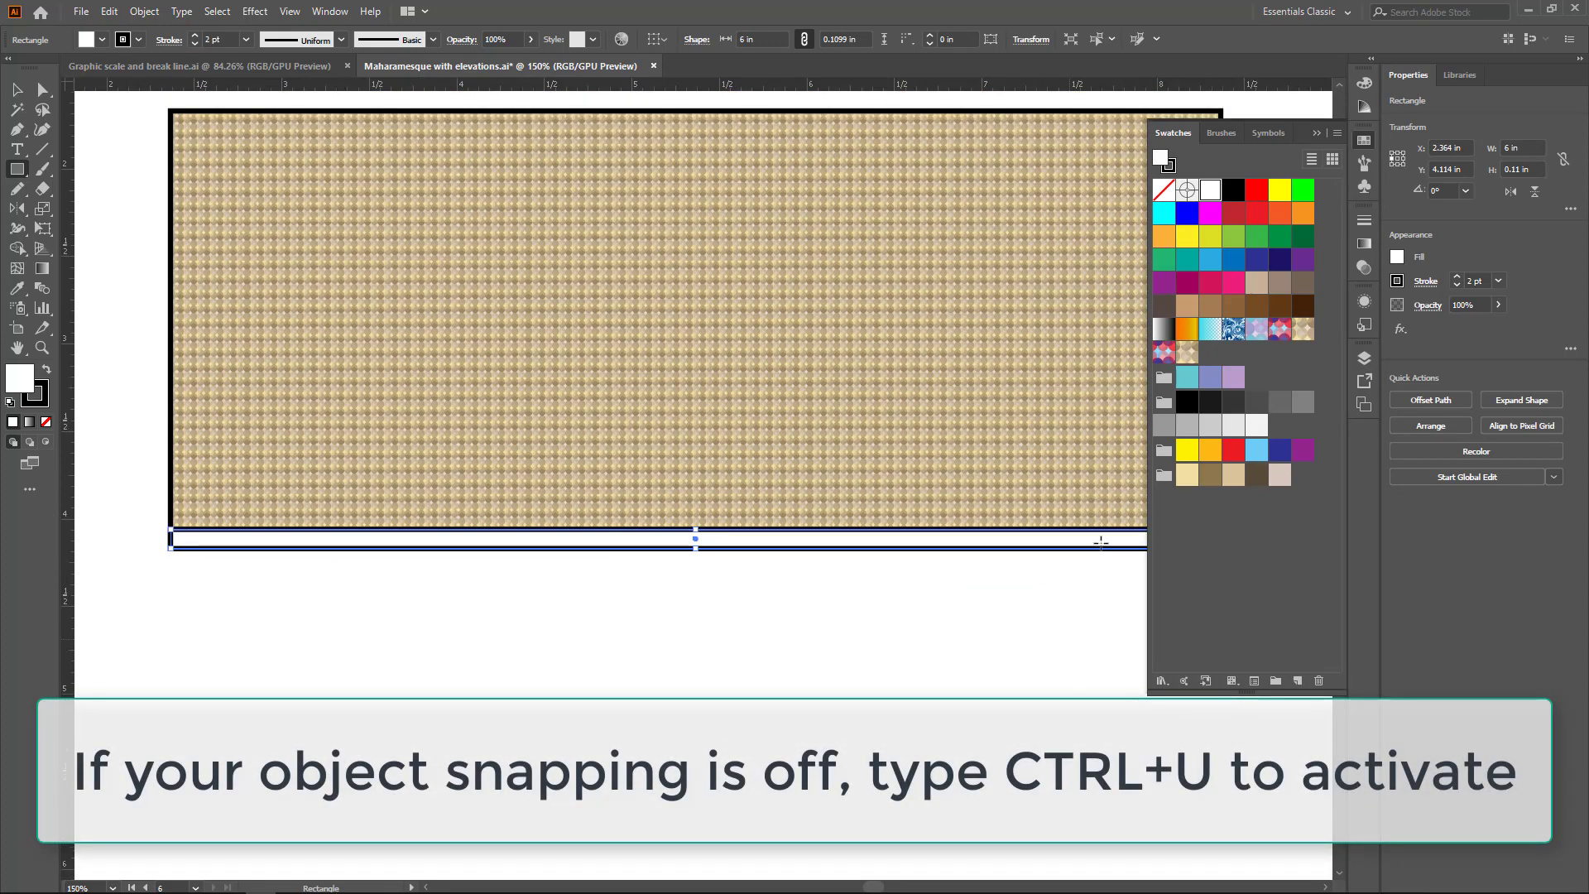
left_click(1316, 133)
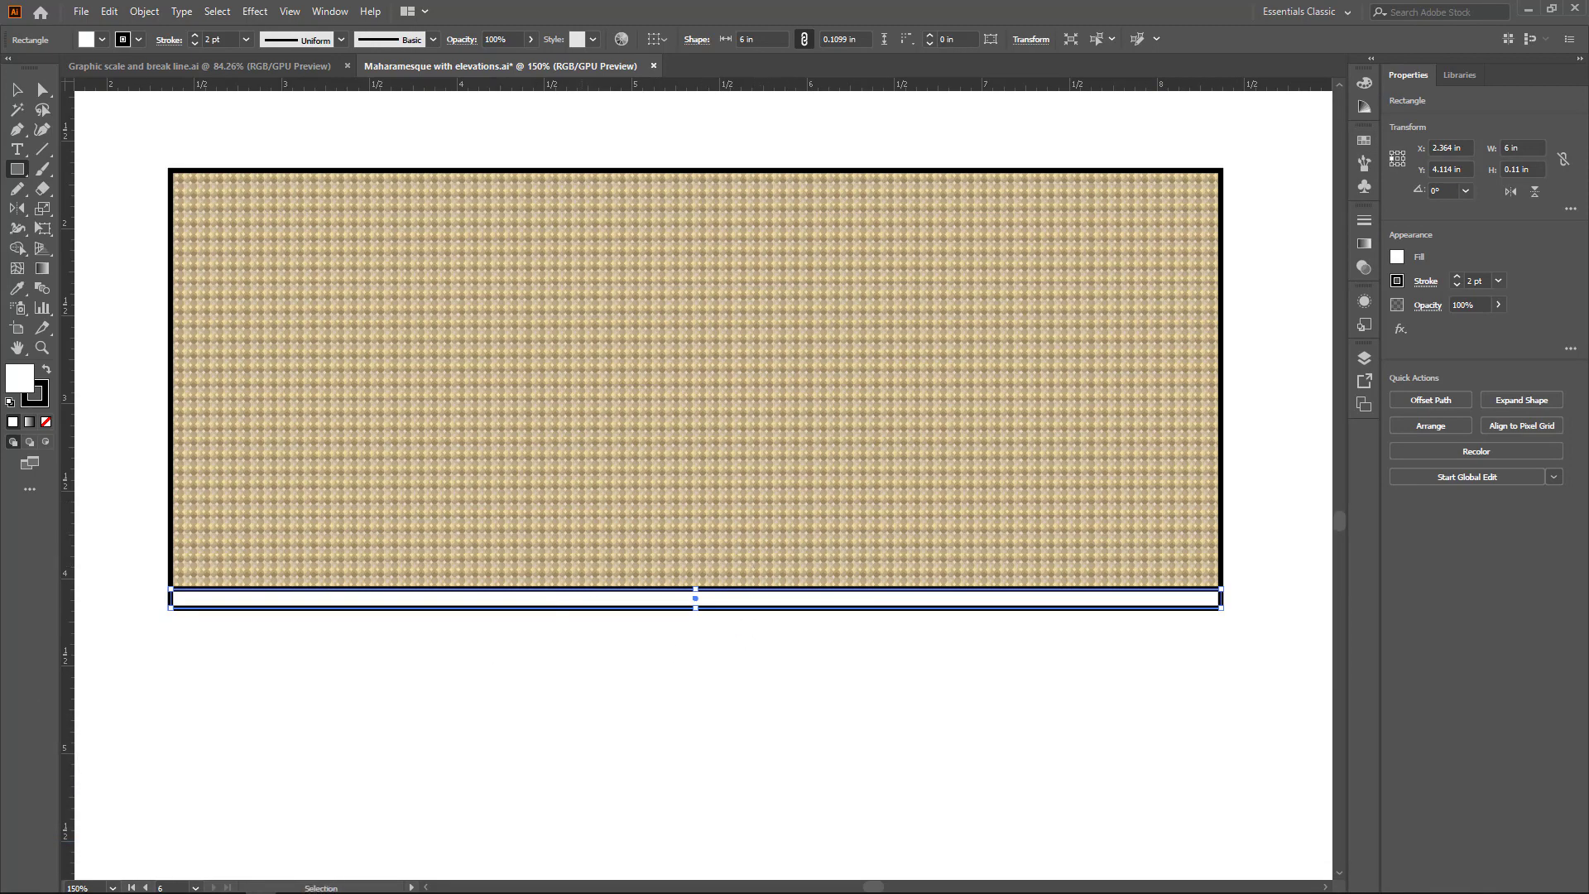
left_click(18, 90)
left_click(800, 682)
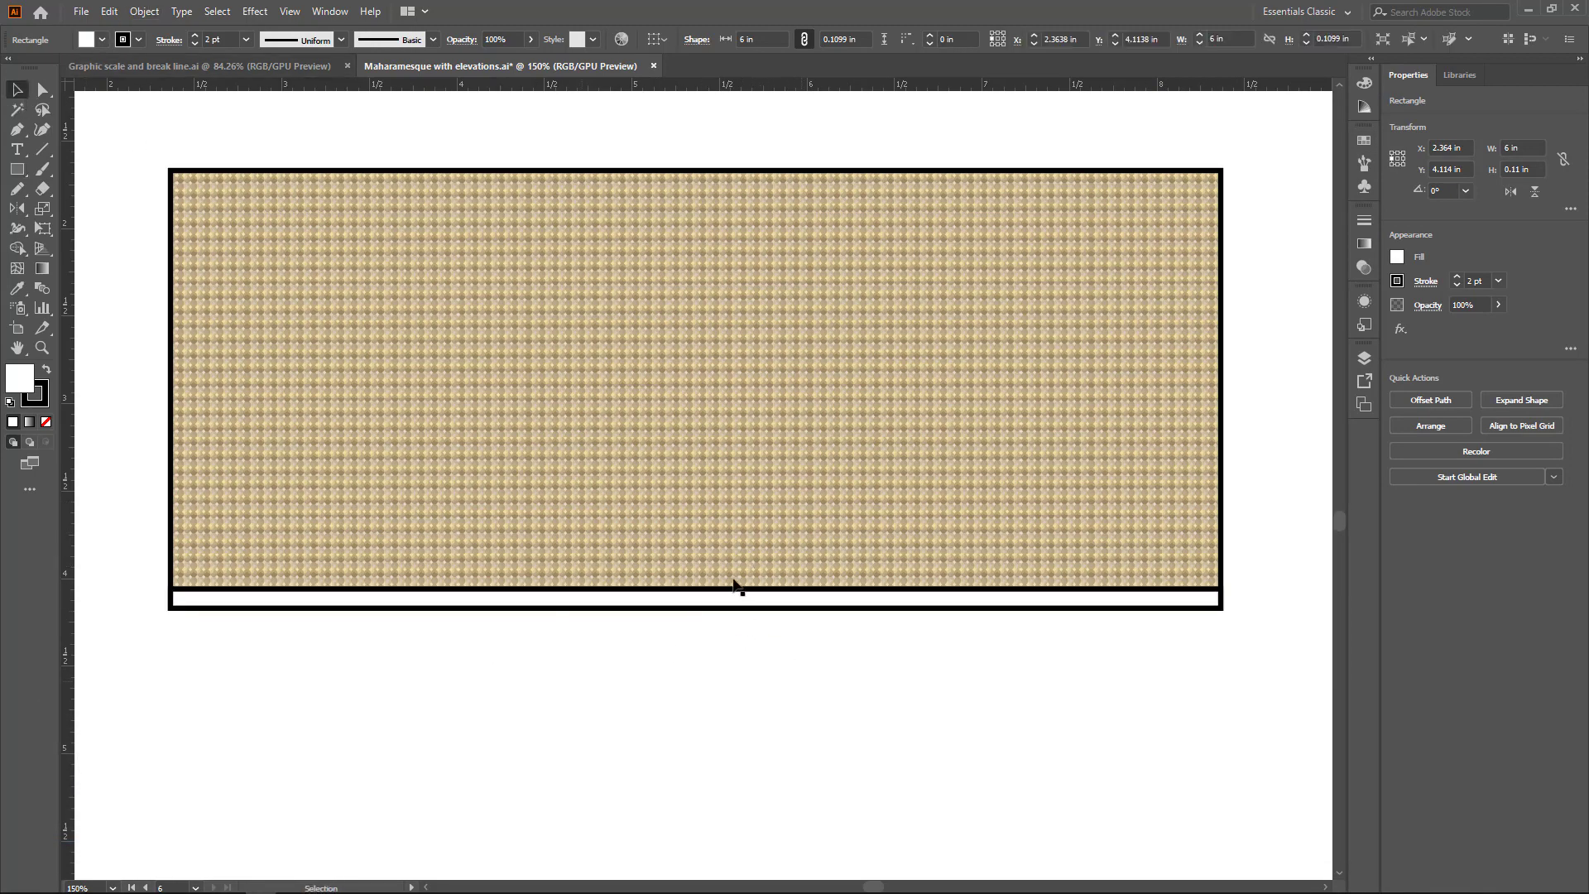
left_click(41, 111)
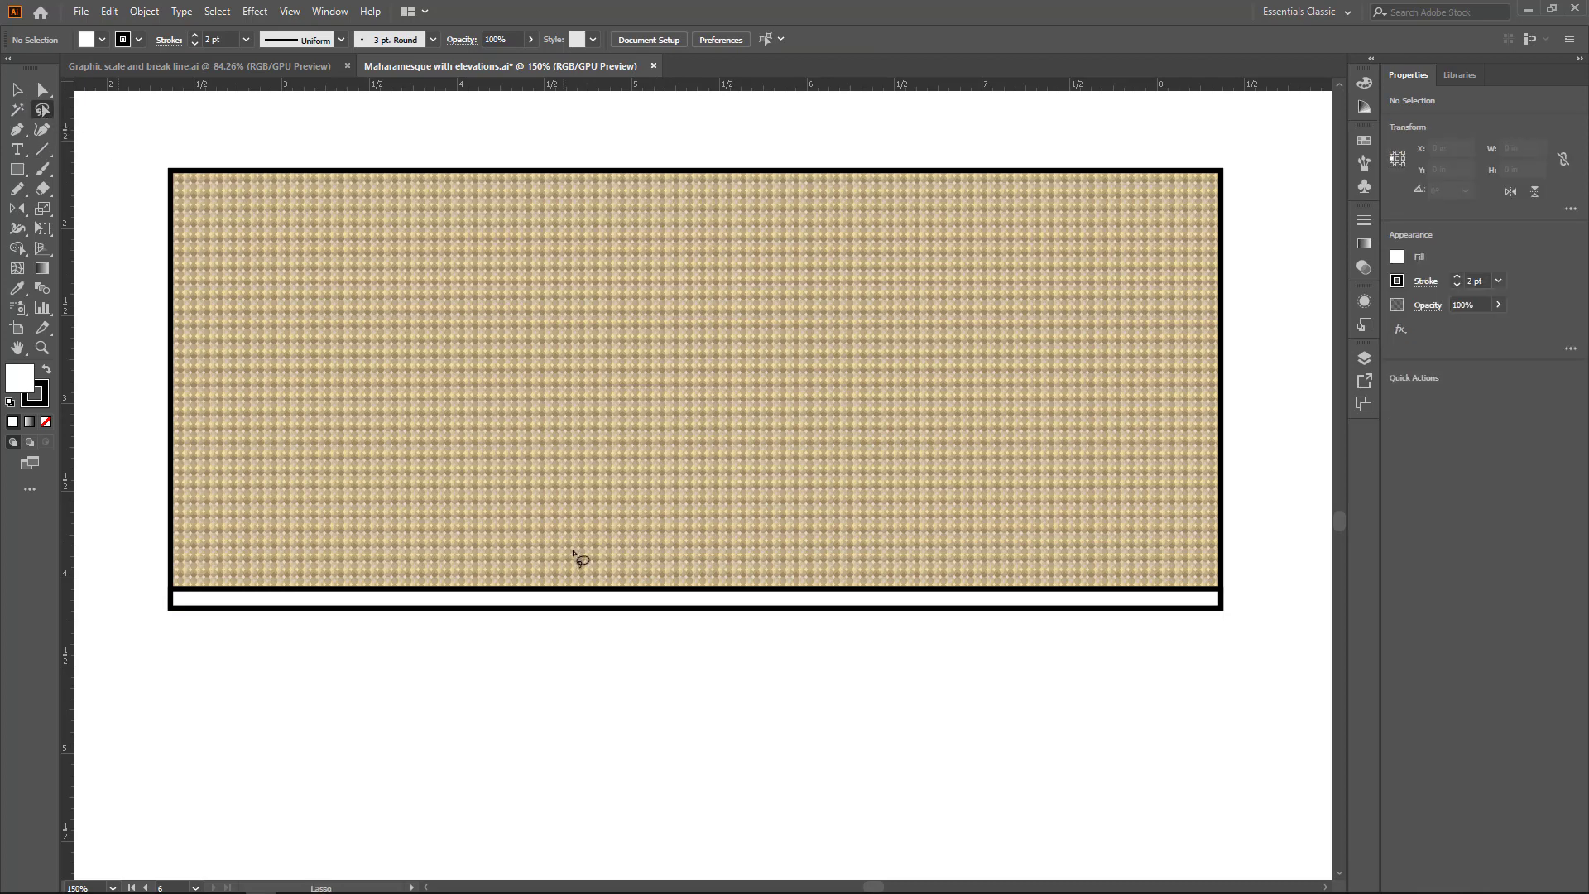
mouse_move(596, 567)
left_mouse_down()
mouse_move(603, 609)
mouse_move(594, 575)
left_mouse_up()
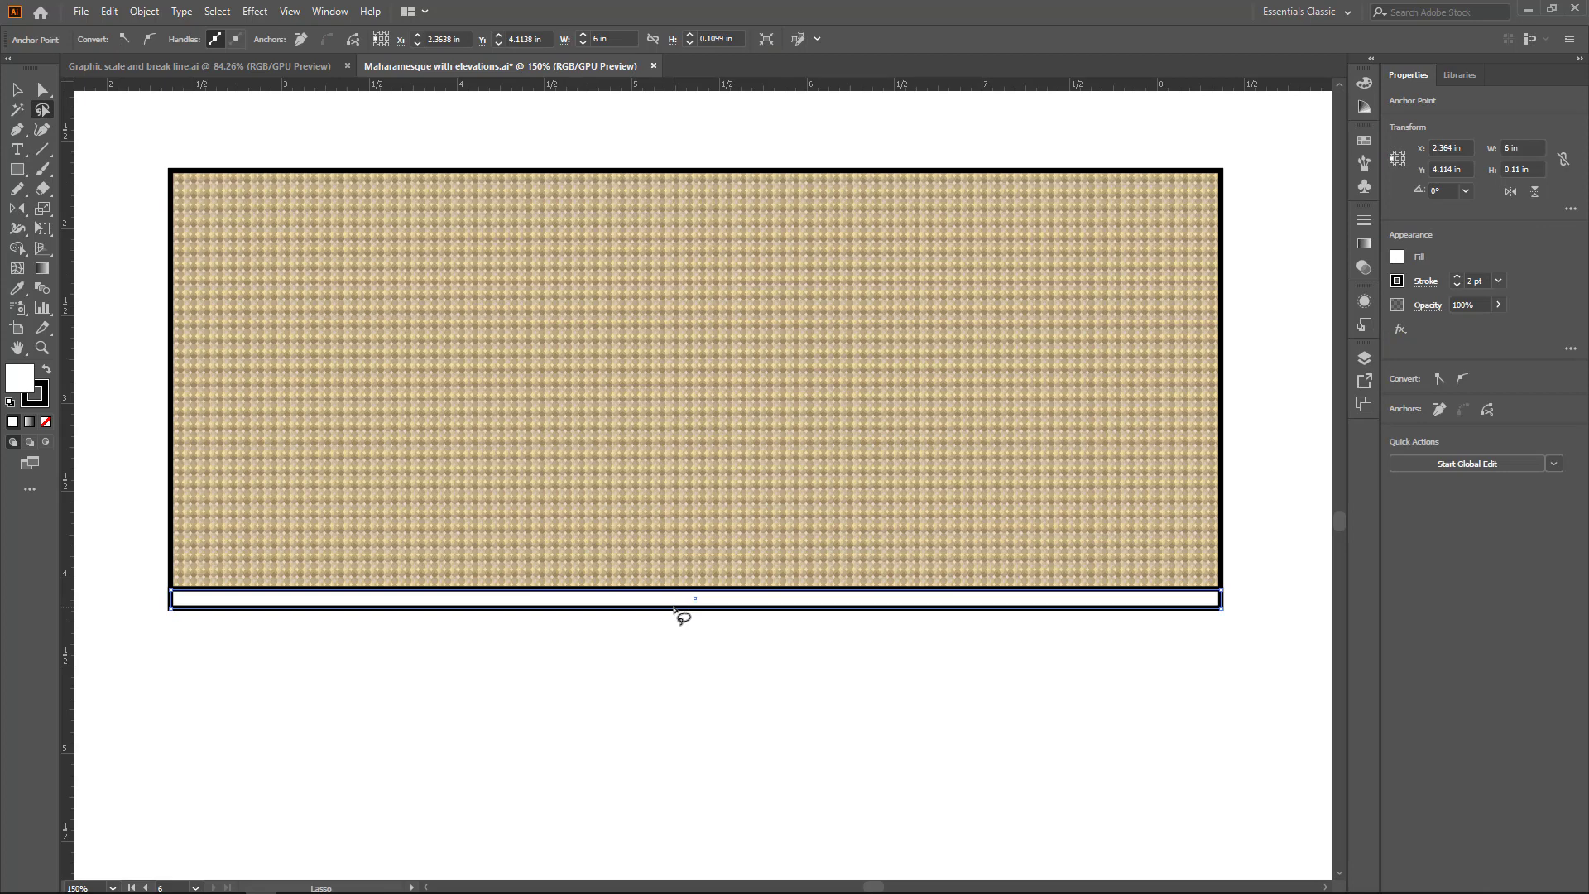
key("Delete")
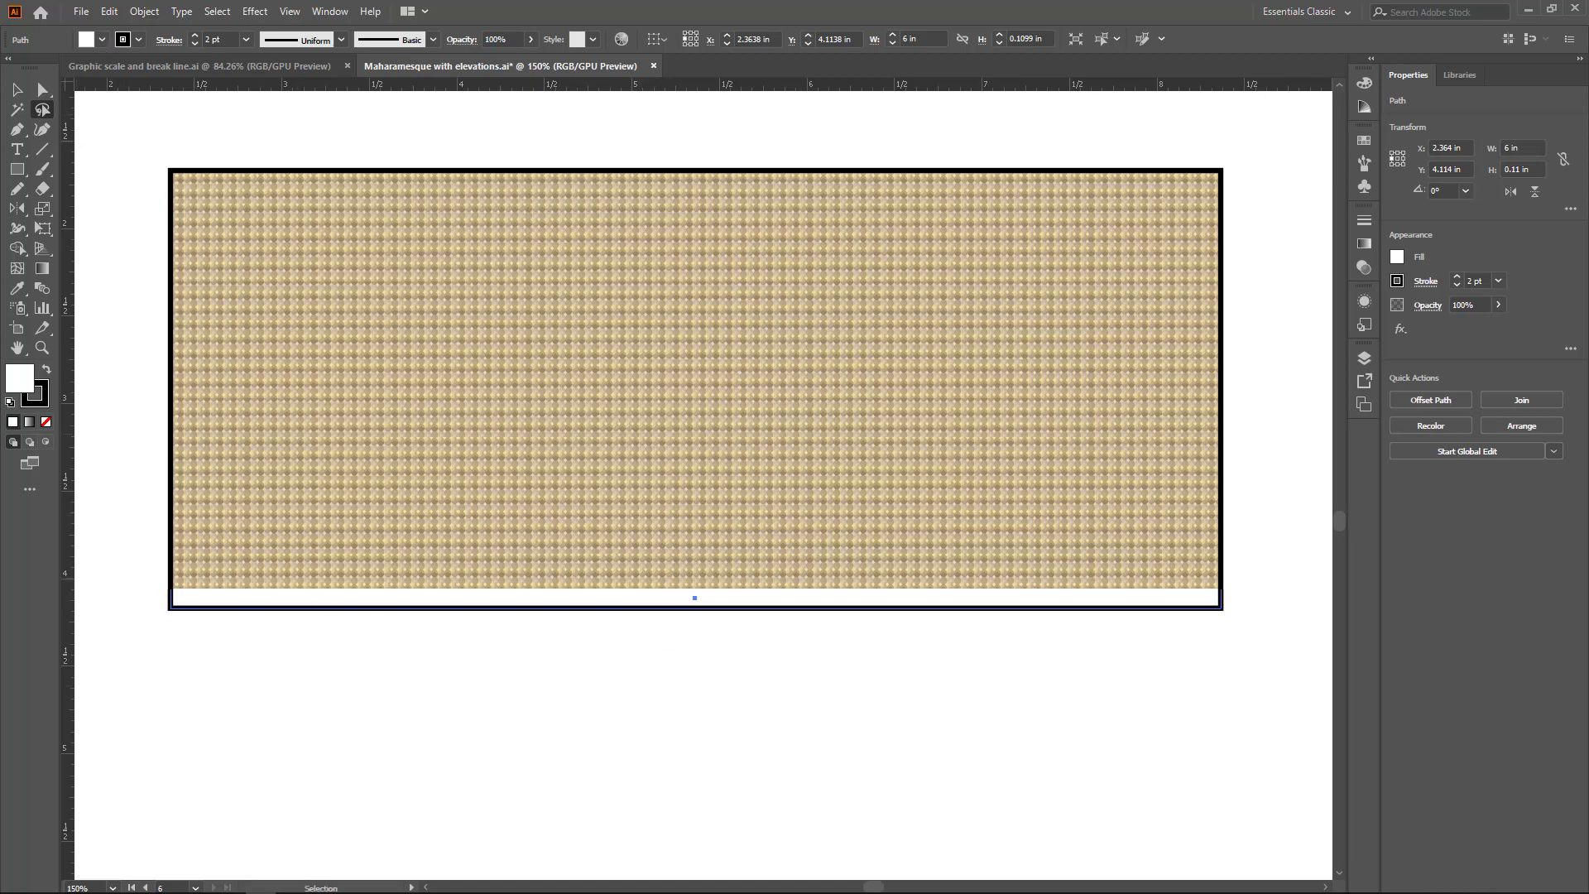
left_click(16, 89)
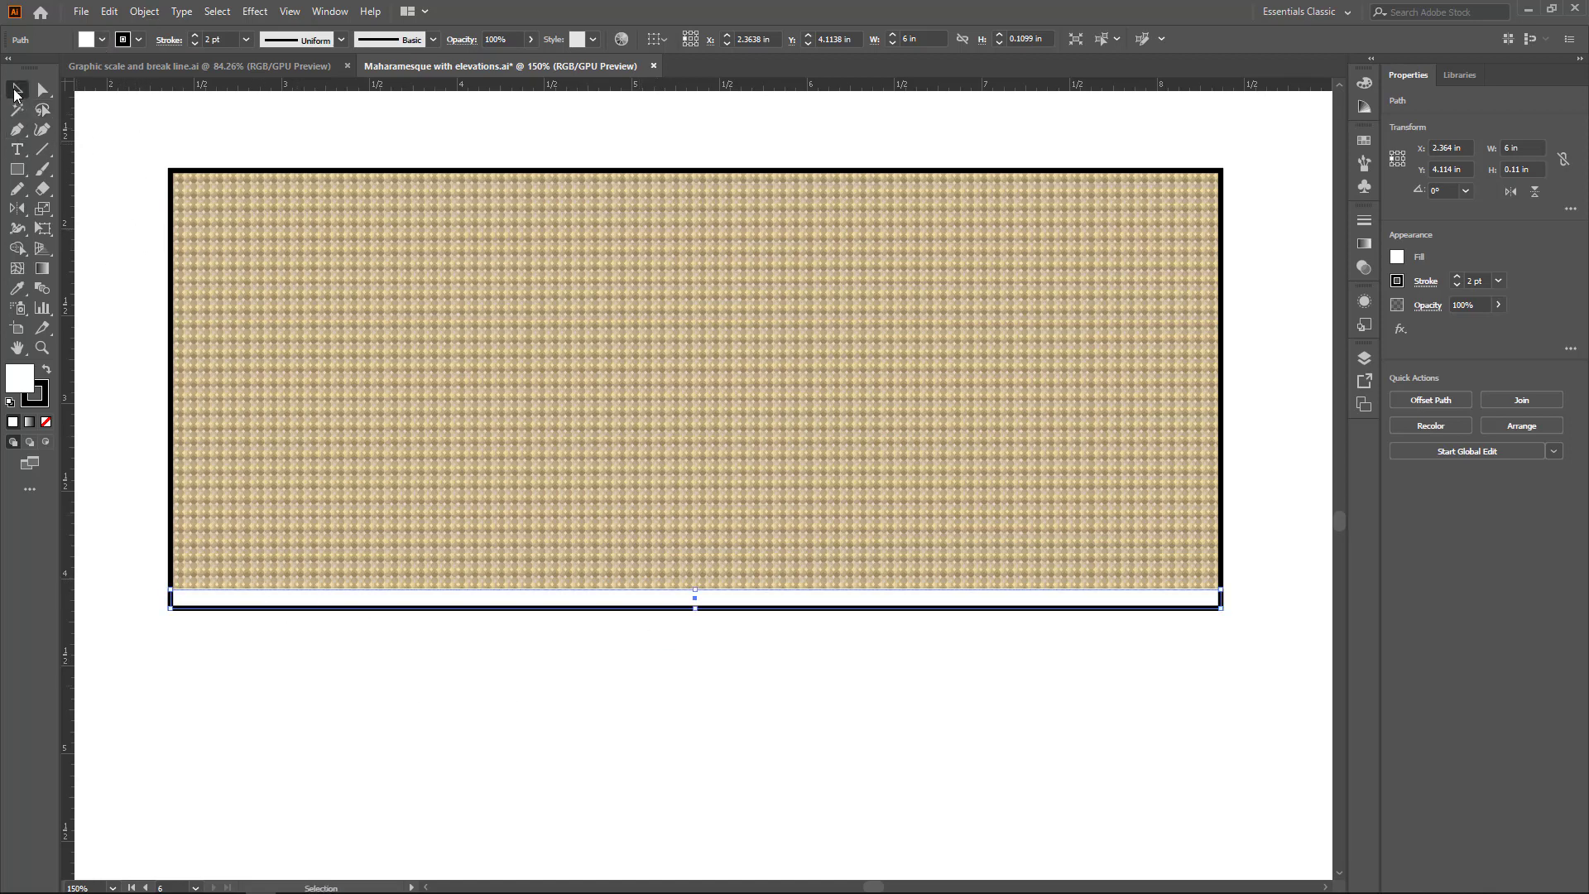
left_click(126, 209)
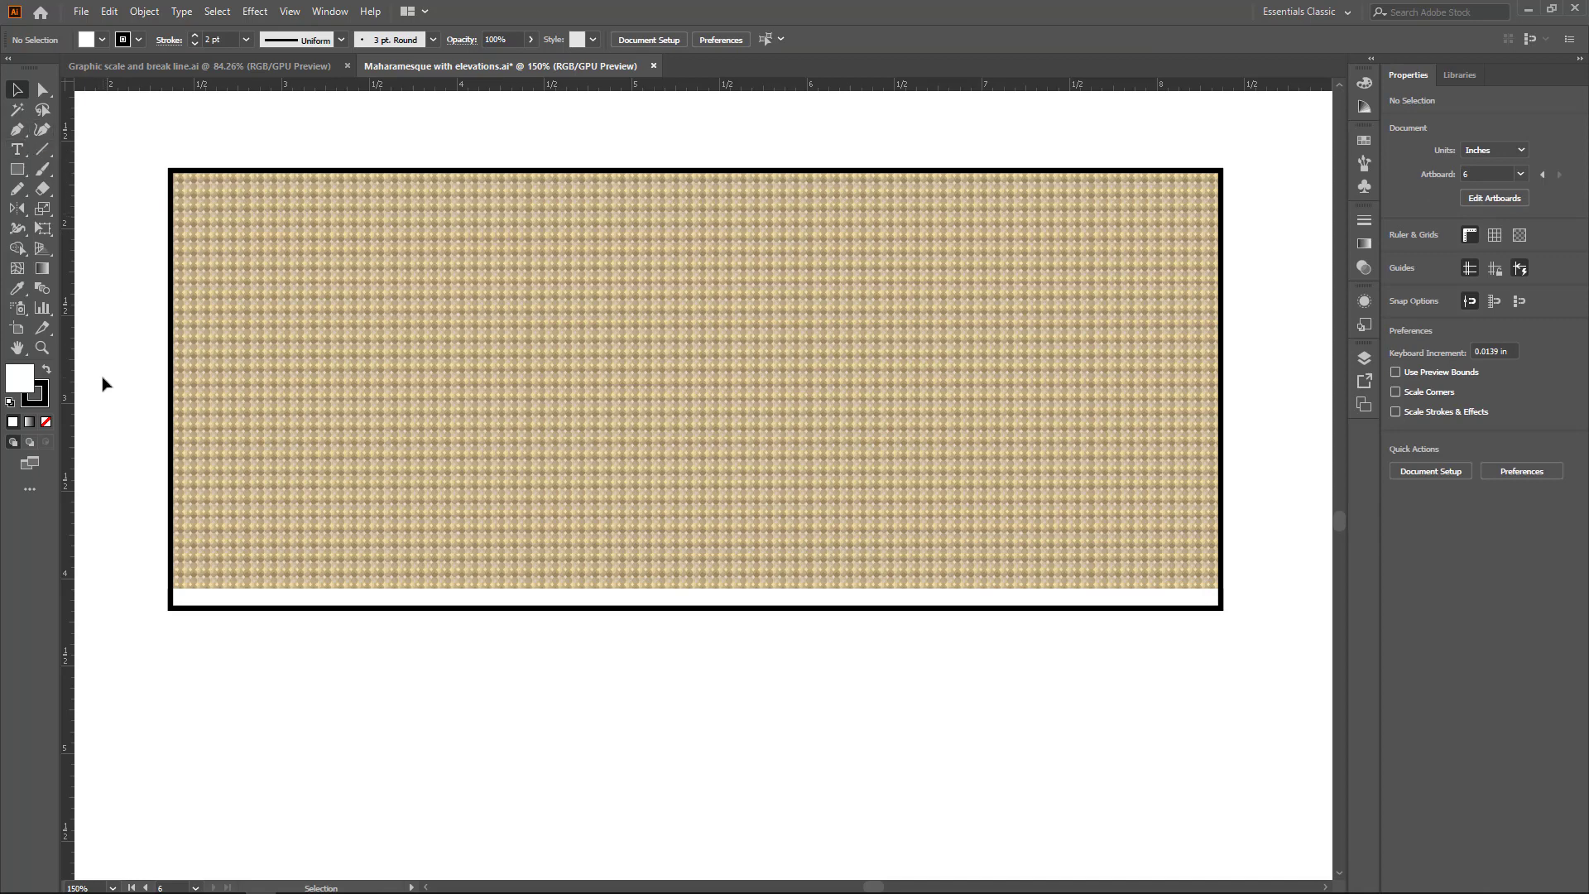
Draw a 0.25 pt line across the open top of the white strip, from its left end to its right end.
left_click(43, 150)
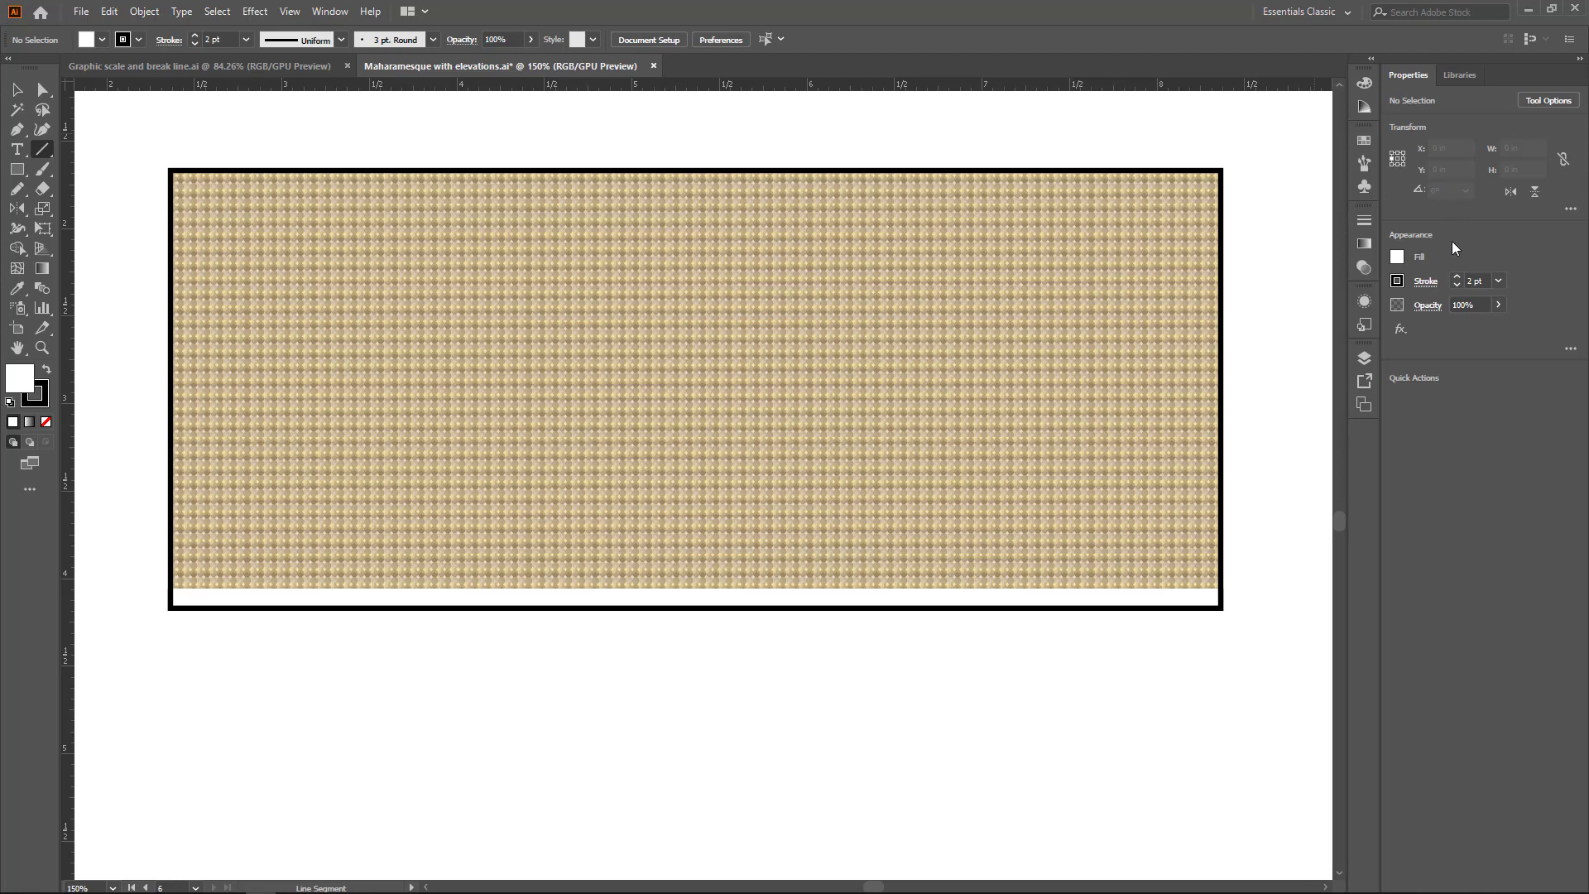
left_click(1498, 281)
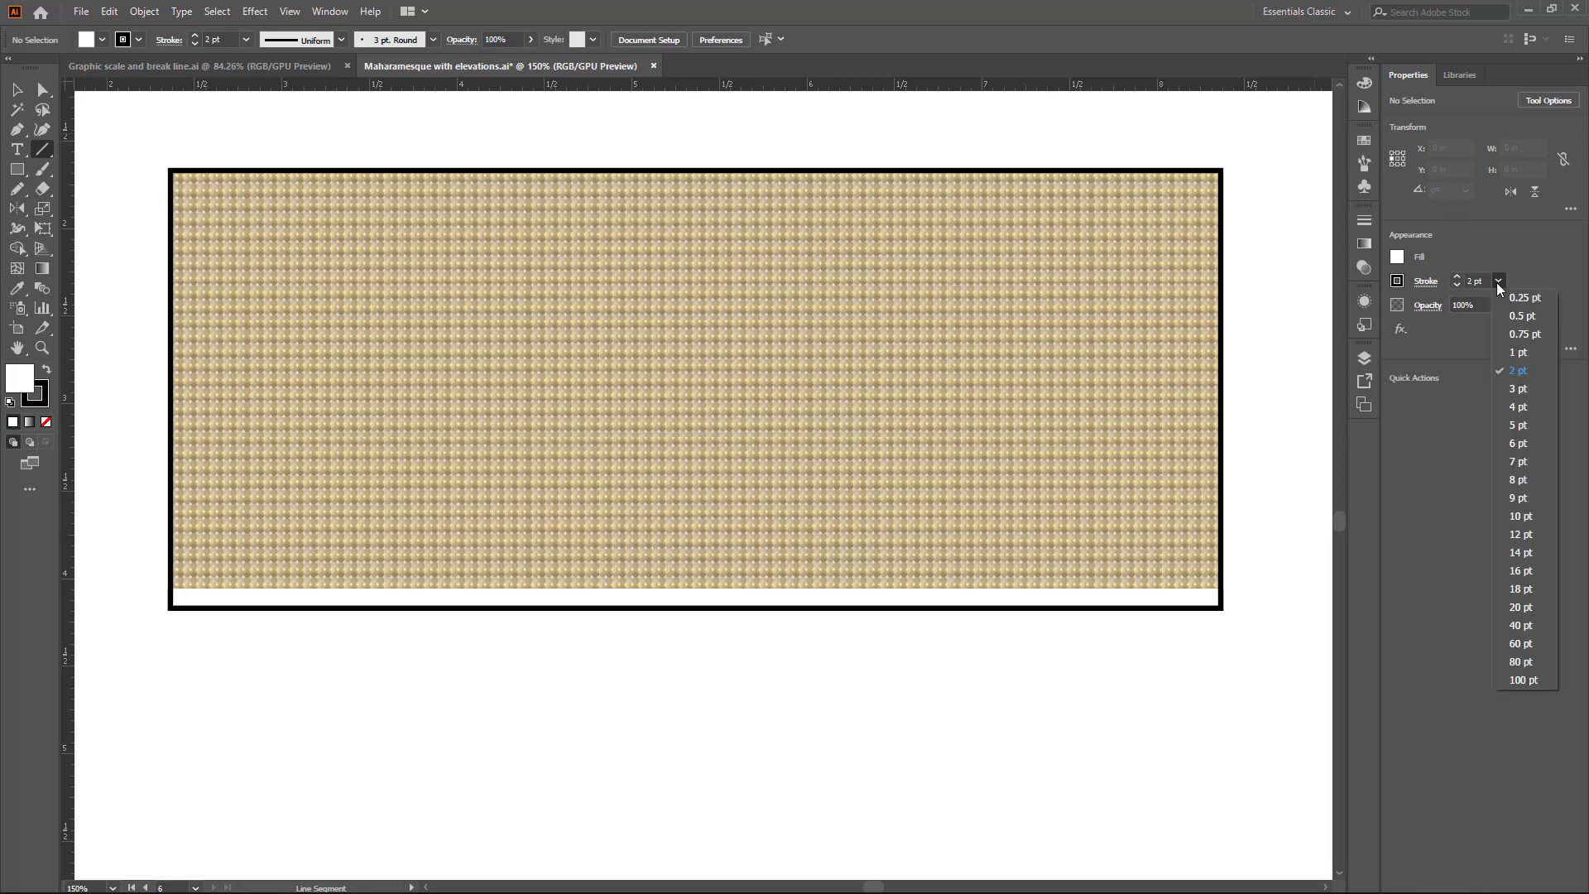
left_click(1524, 297)
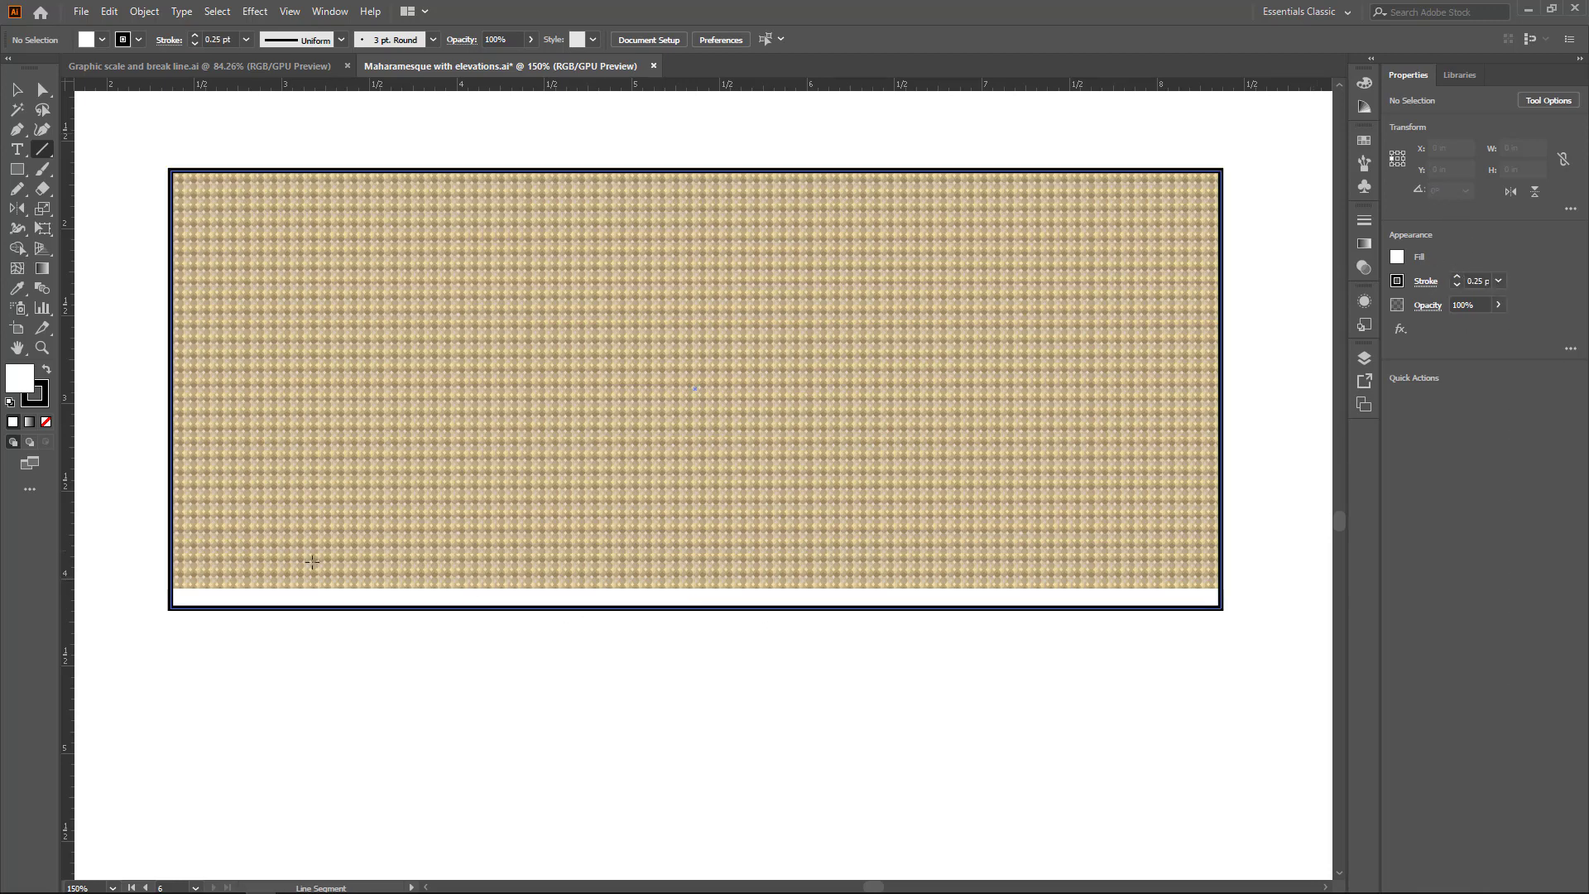
left_click_drag(171, 590, 1223, 597)
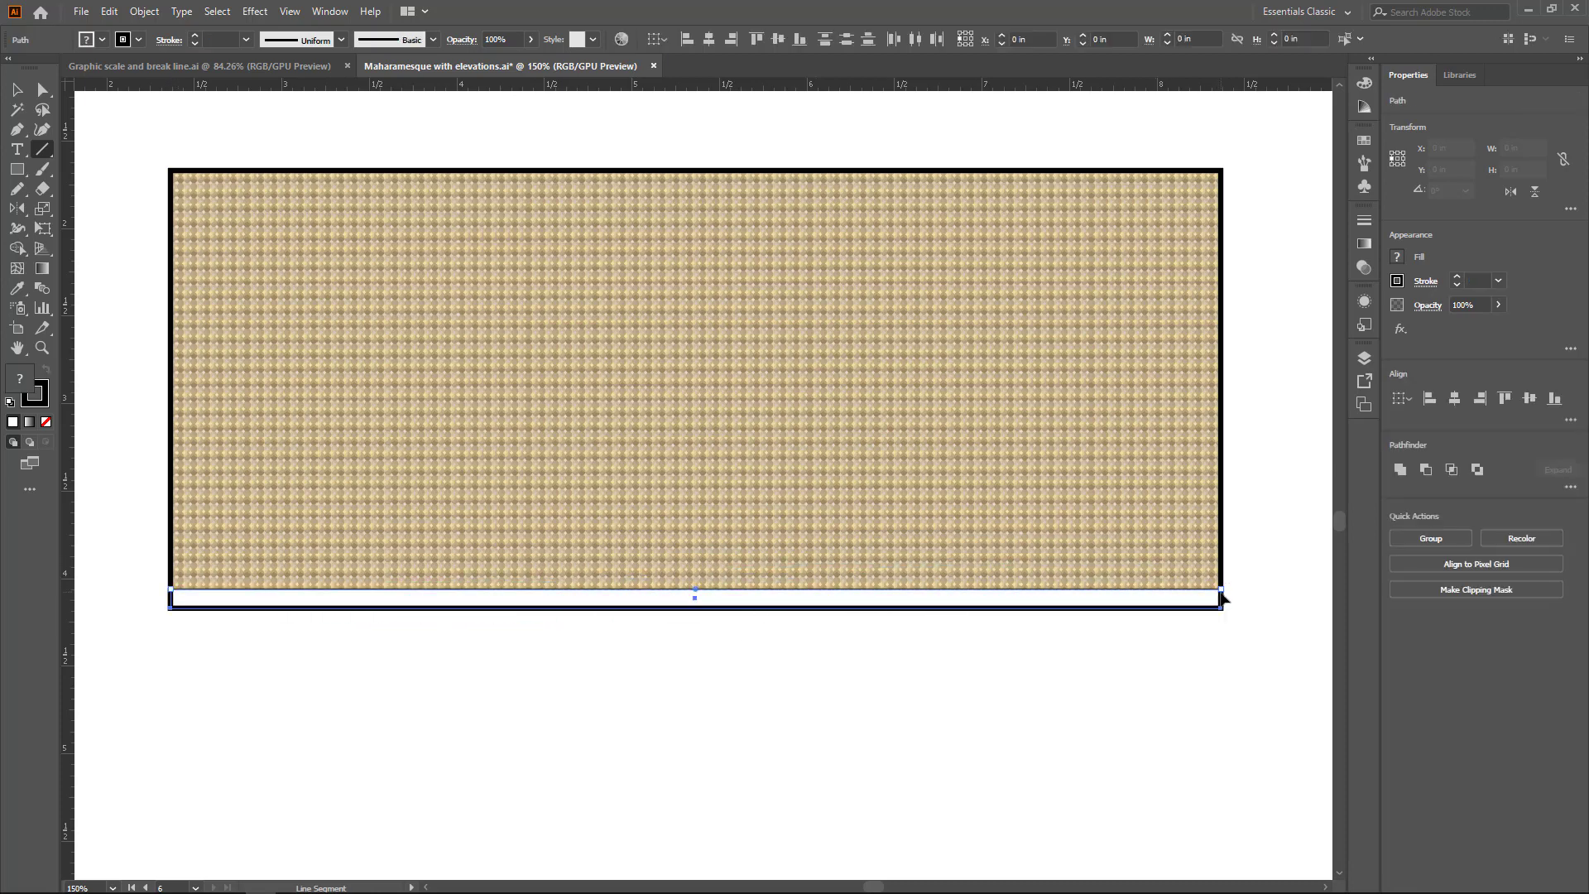
key("v")
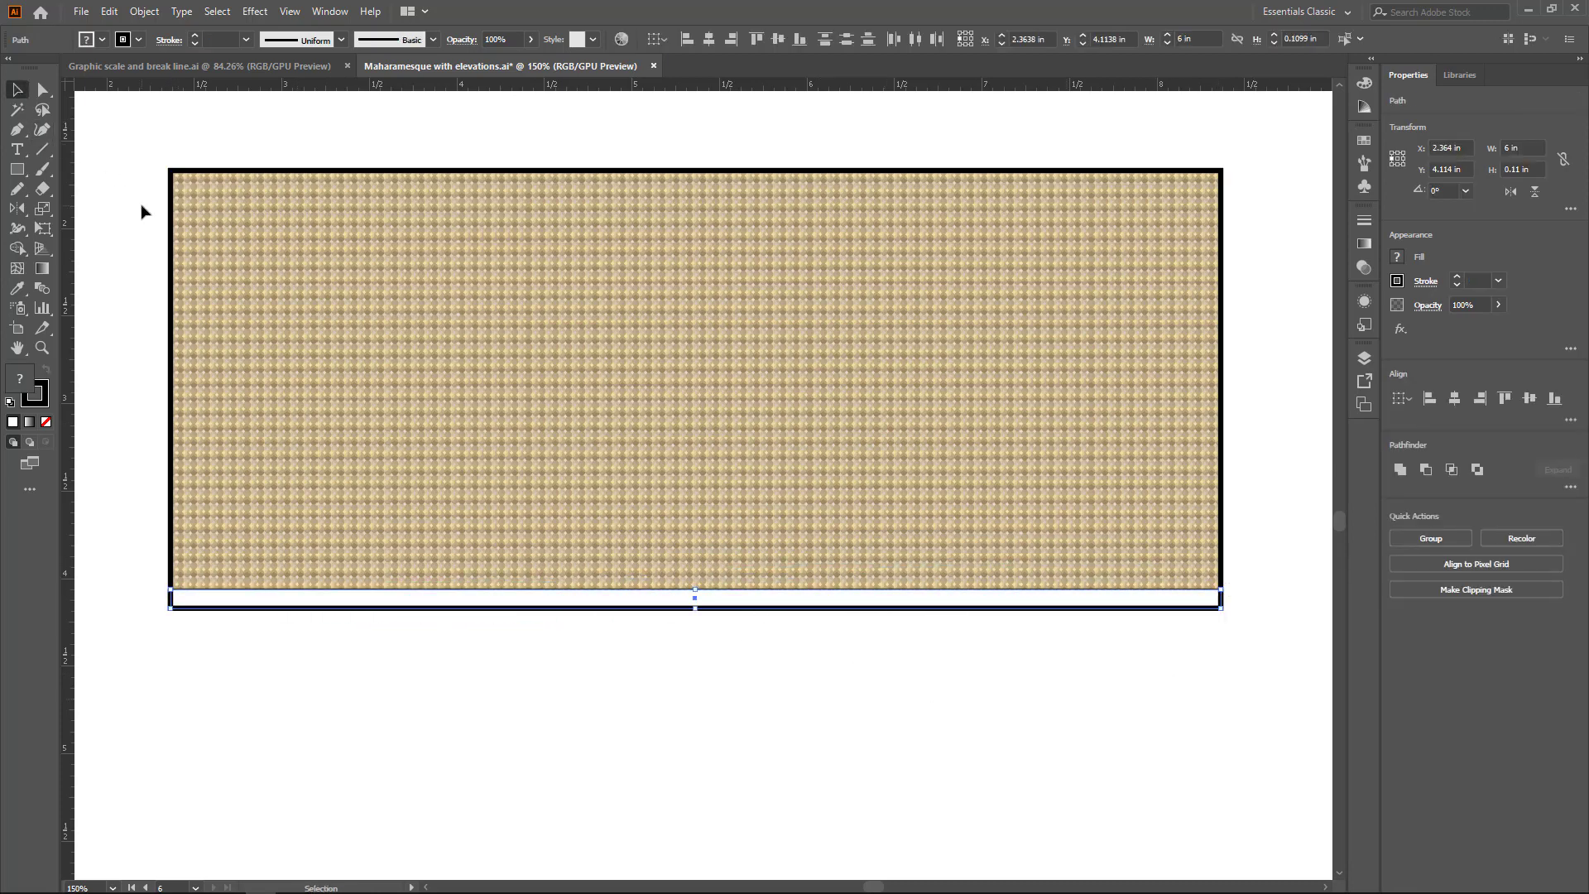
left_click(123, 647)
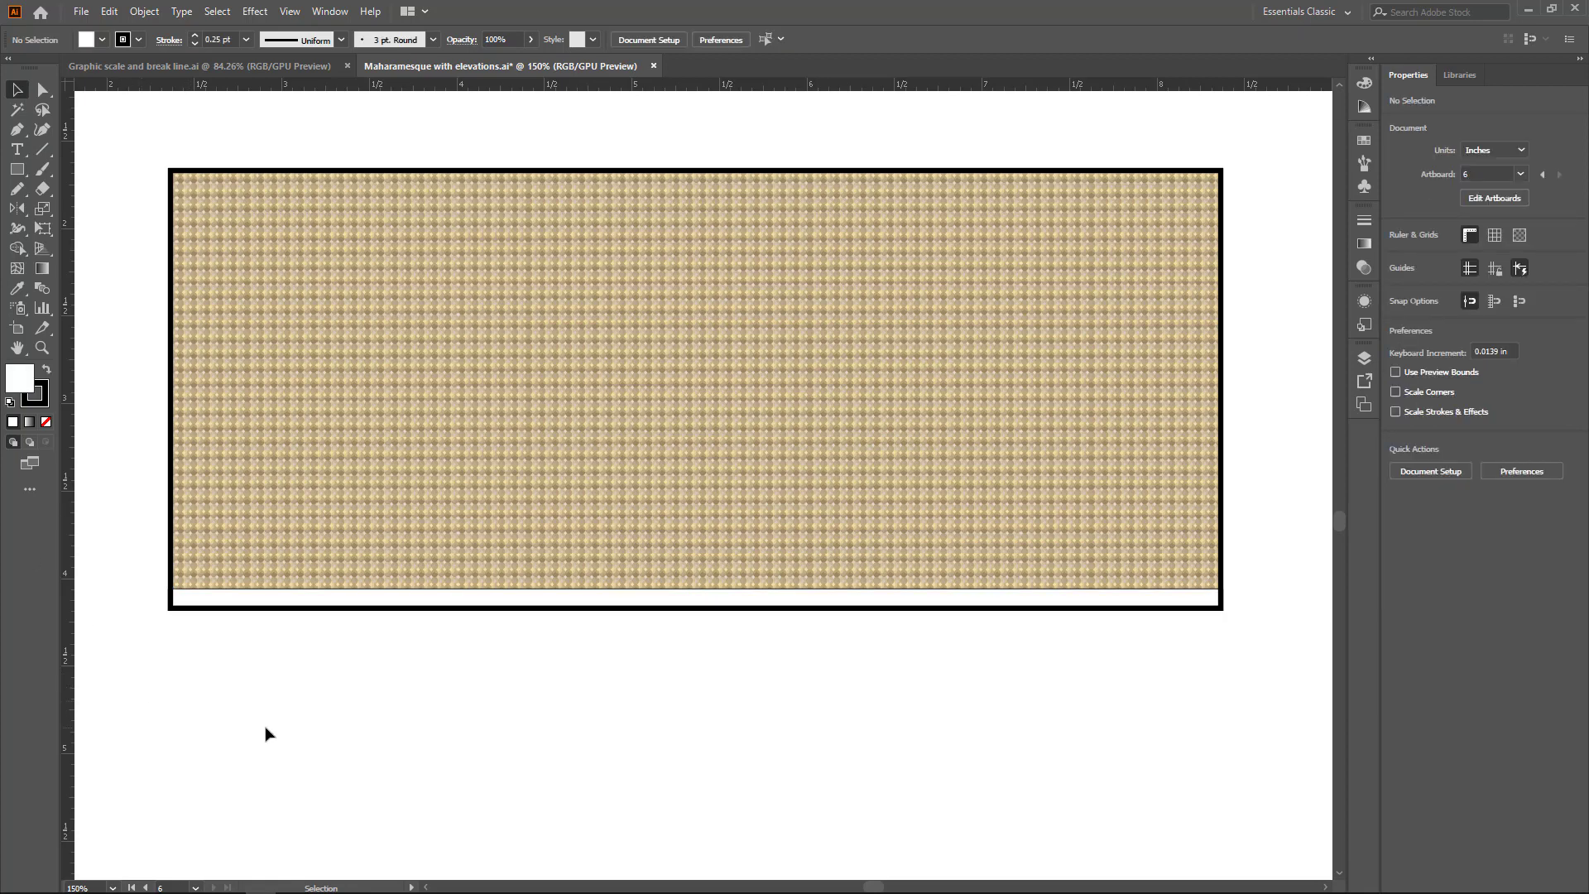
Switch to Chrome and examine the white couch search results, the full-size White Leather Lobby Couch PNG and the options for saving it.
key("alt+Tab")
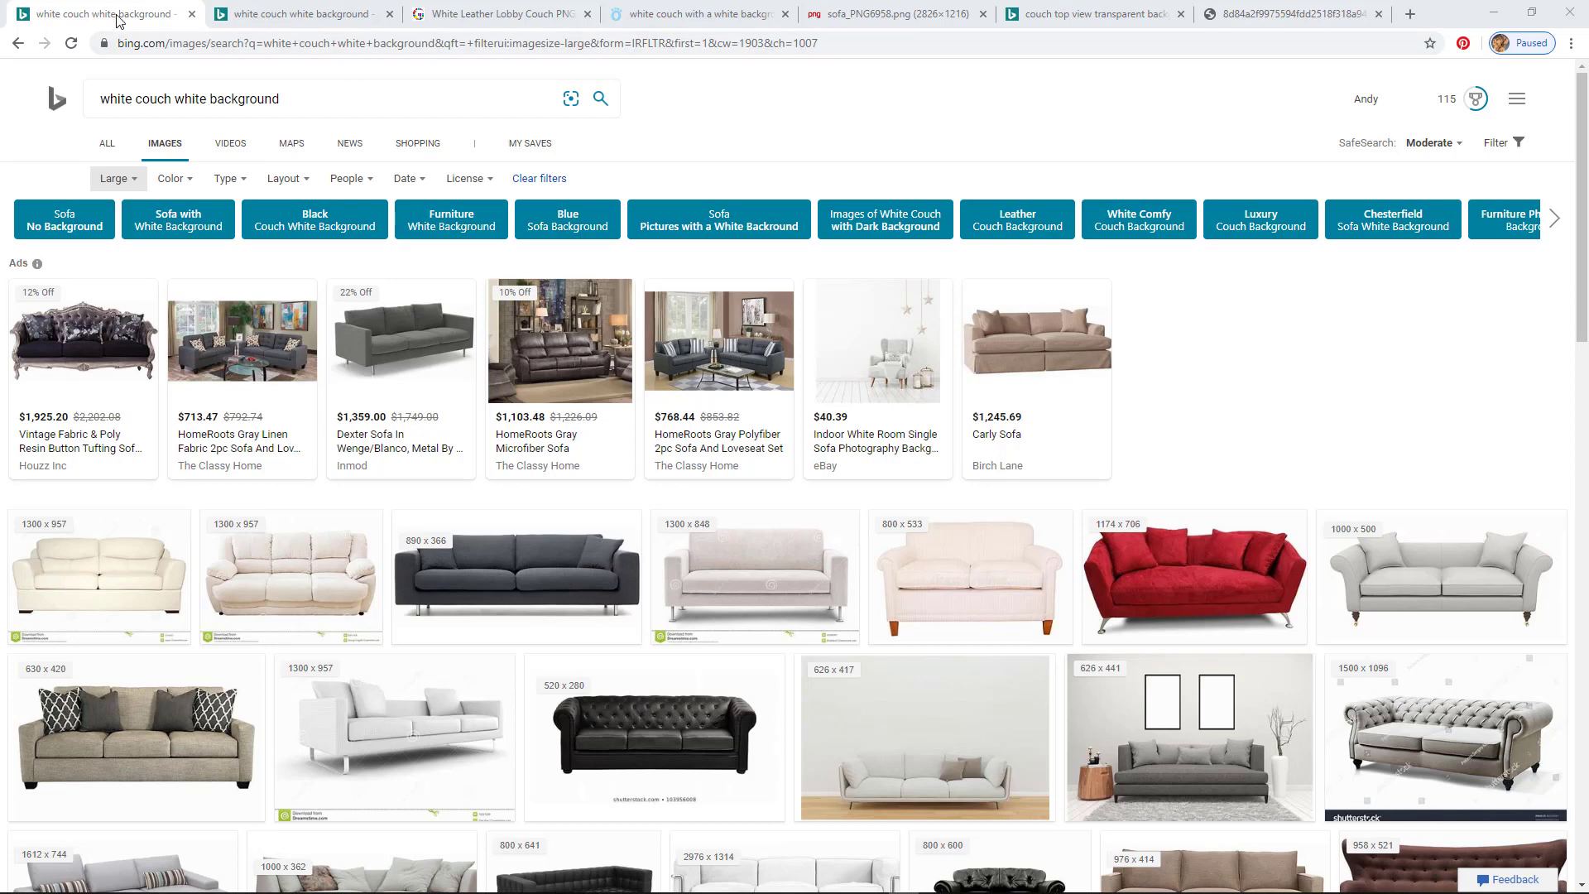
left_click(303, 10)
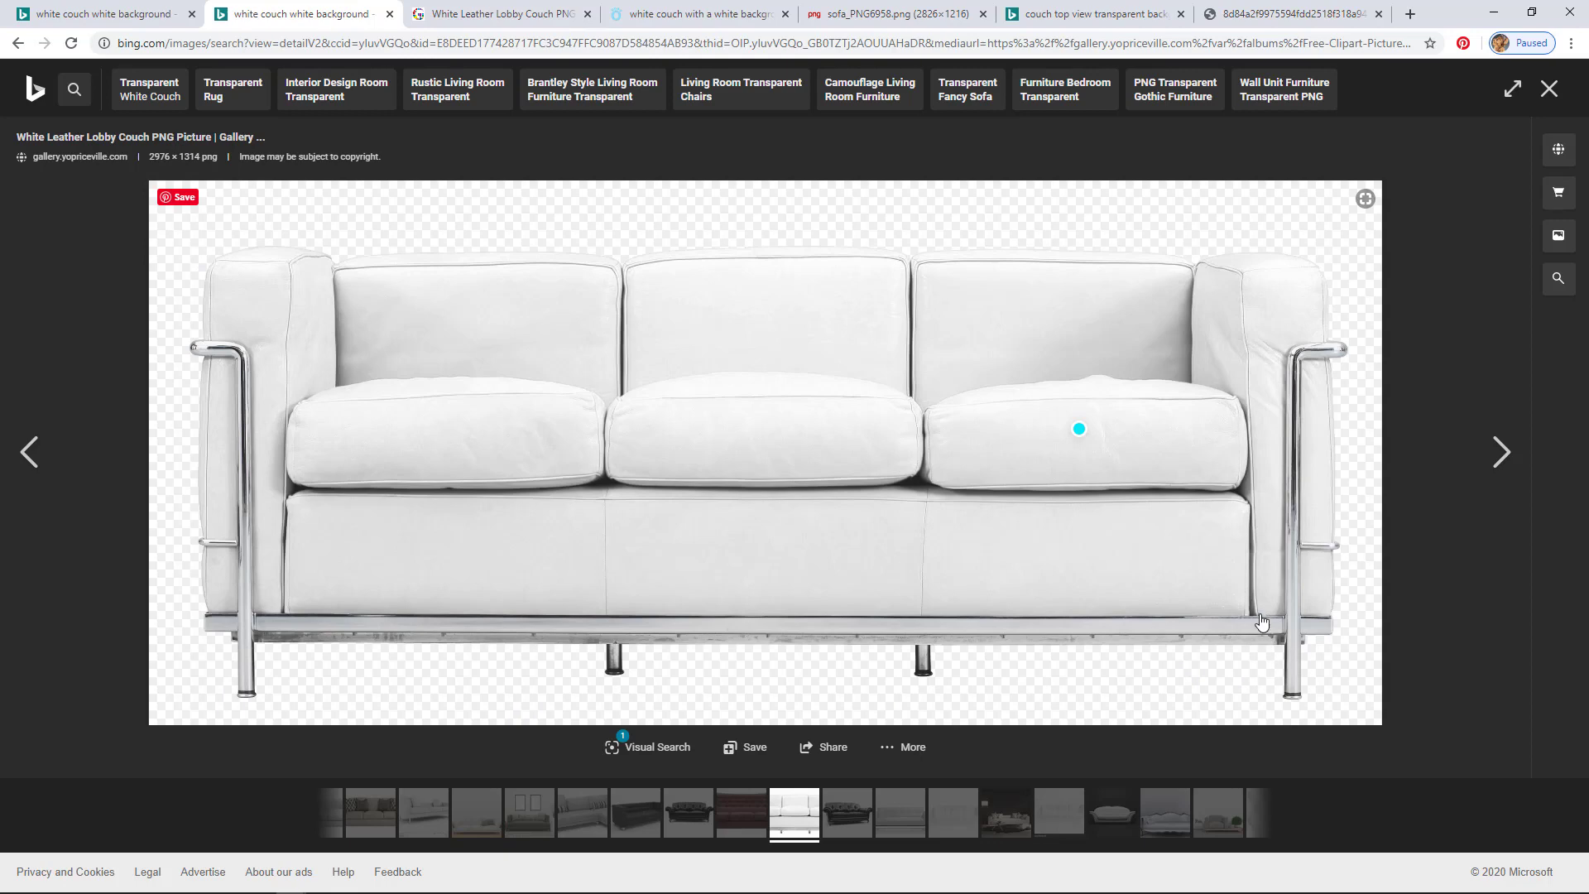
left_click(481, 21)
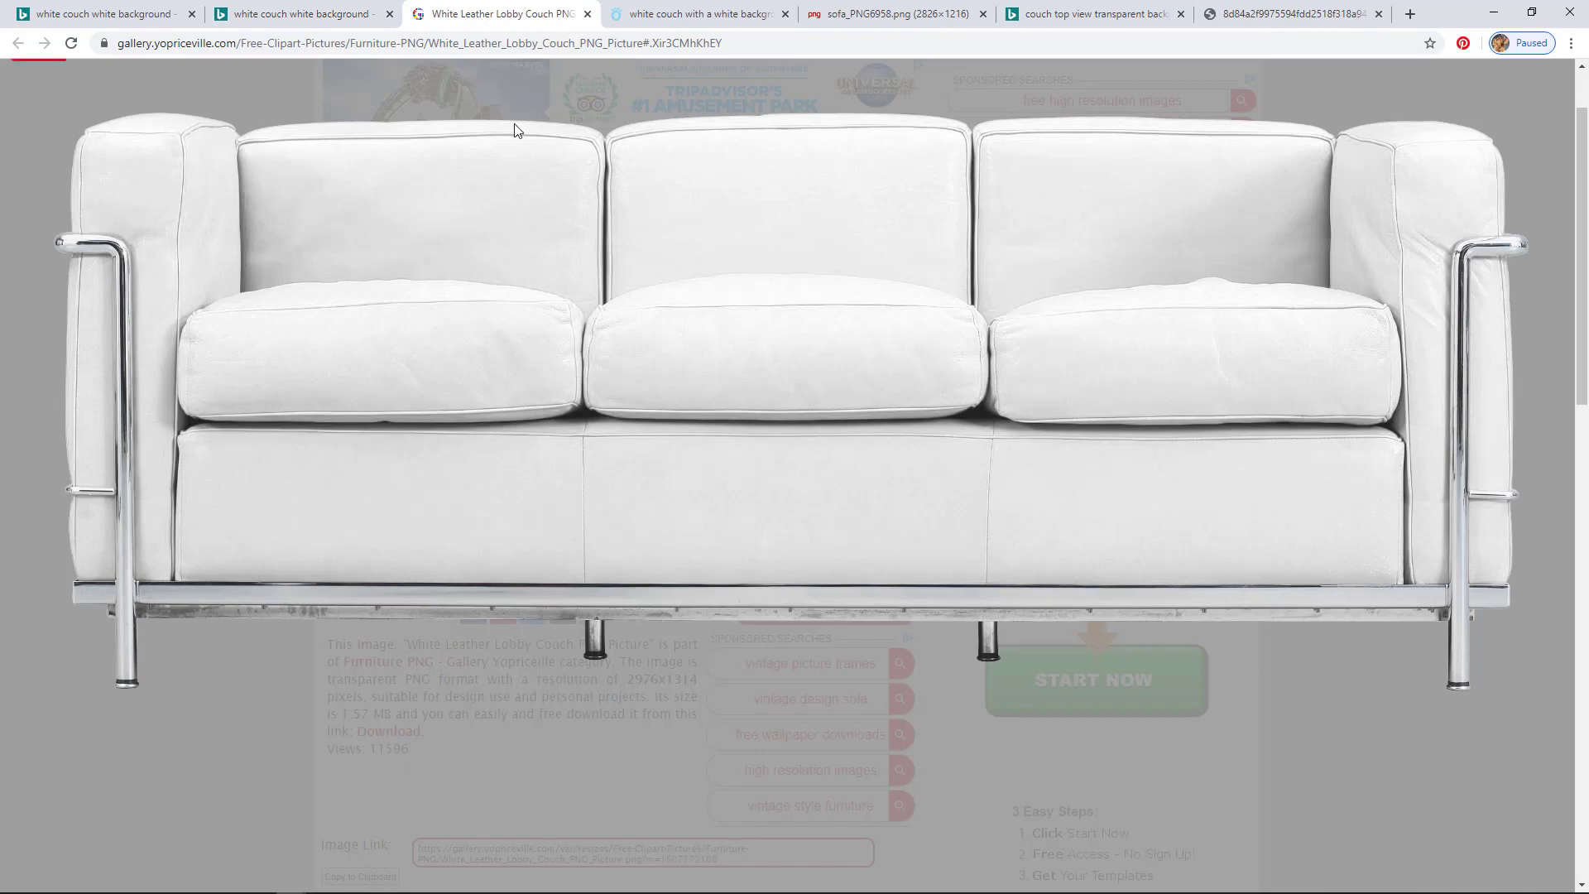
scroll(943, 796, "up", 1)
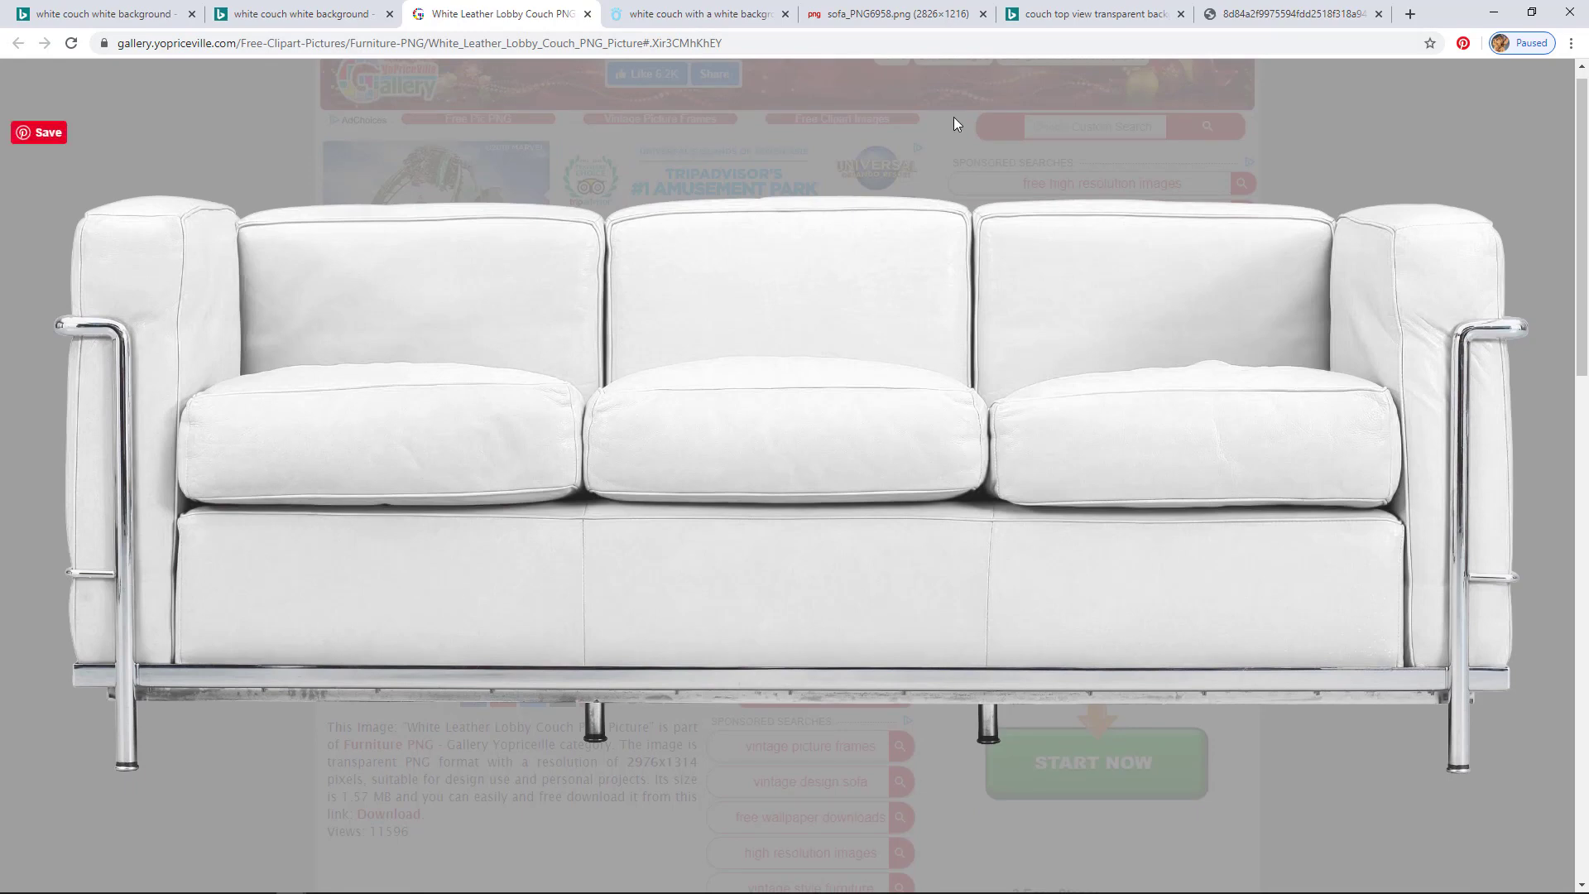
right_click(685, 383)
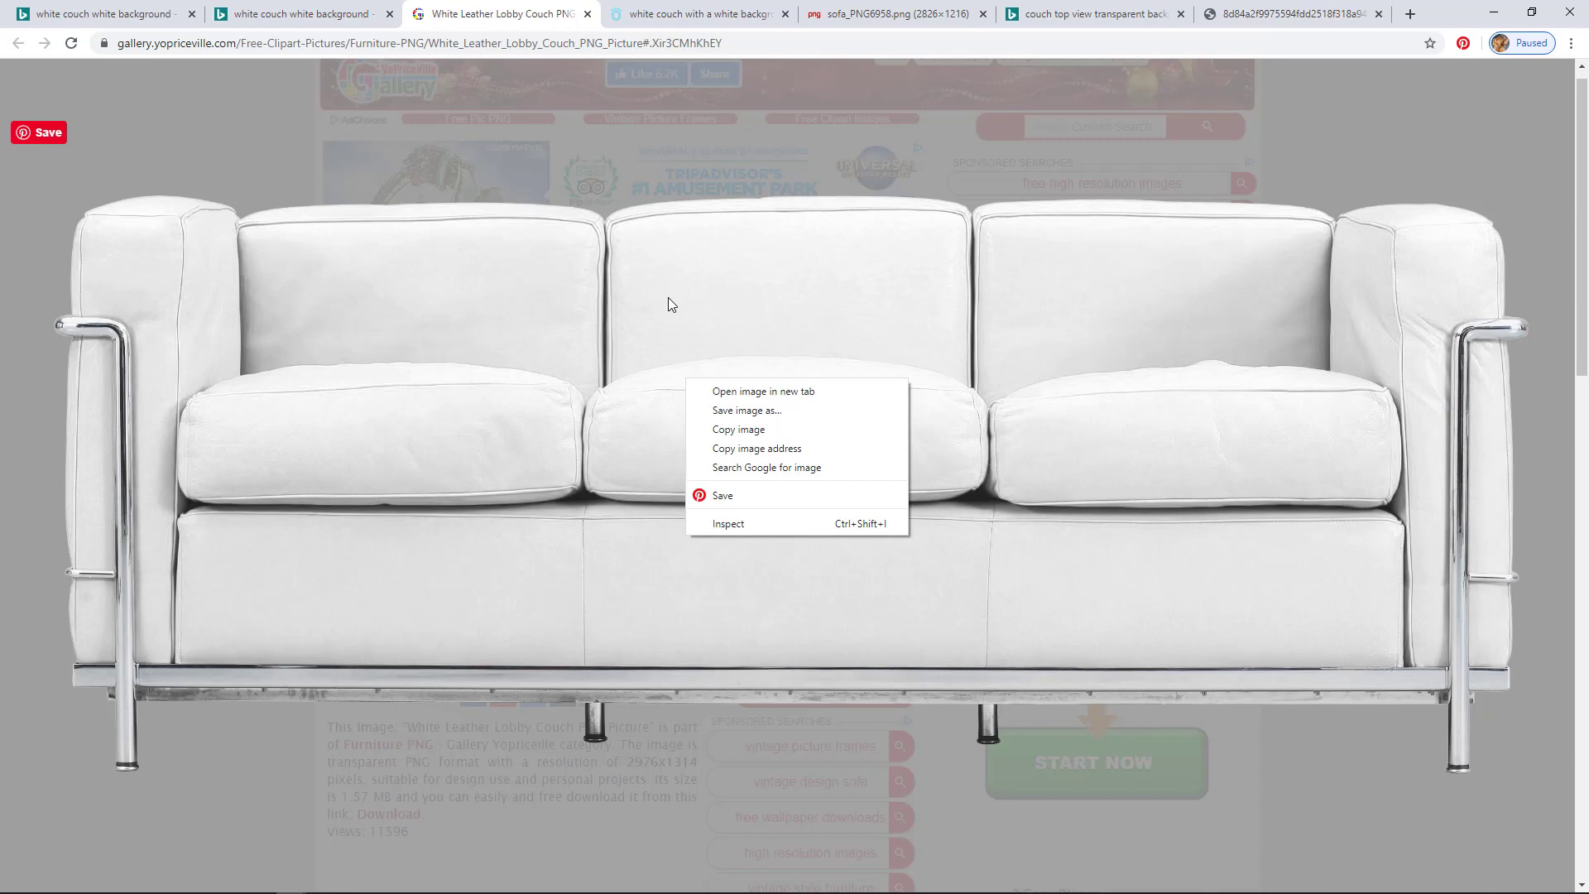
Return to Illustrator and place White_Leather_Lobby_Couch_PNG_Picture.png at the base of the patterned wall, about 2.26 in wide by 1 in high.
key("alt+Tab")
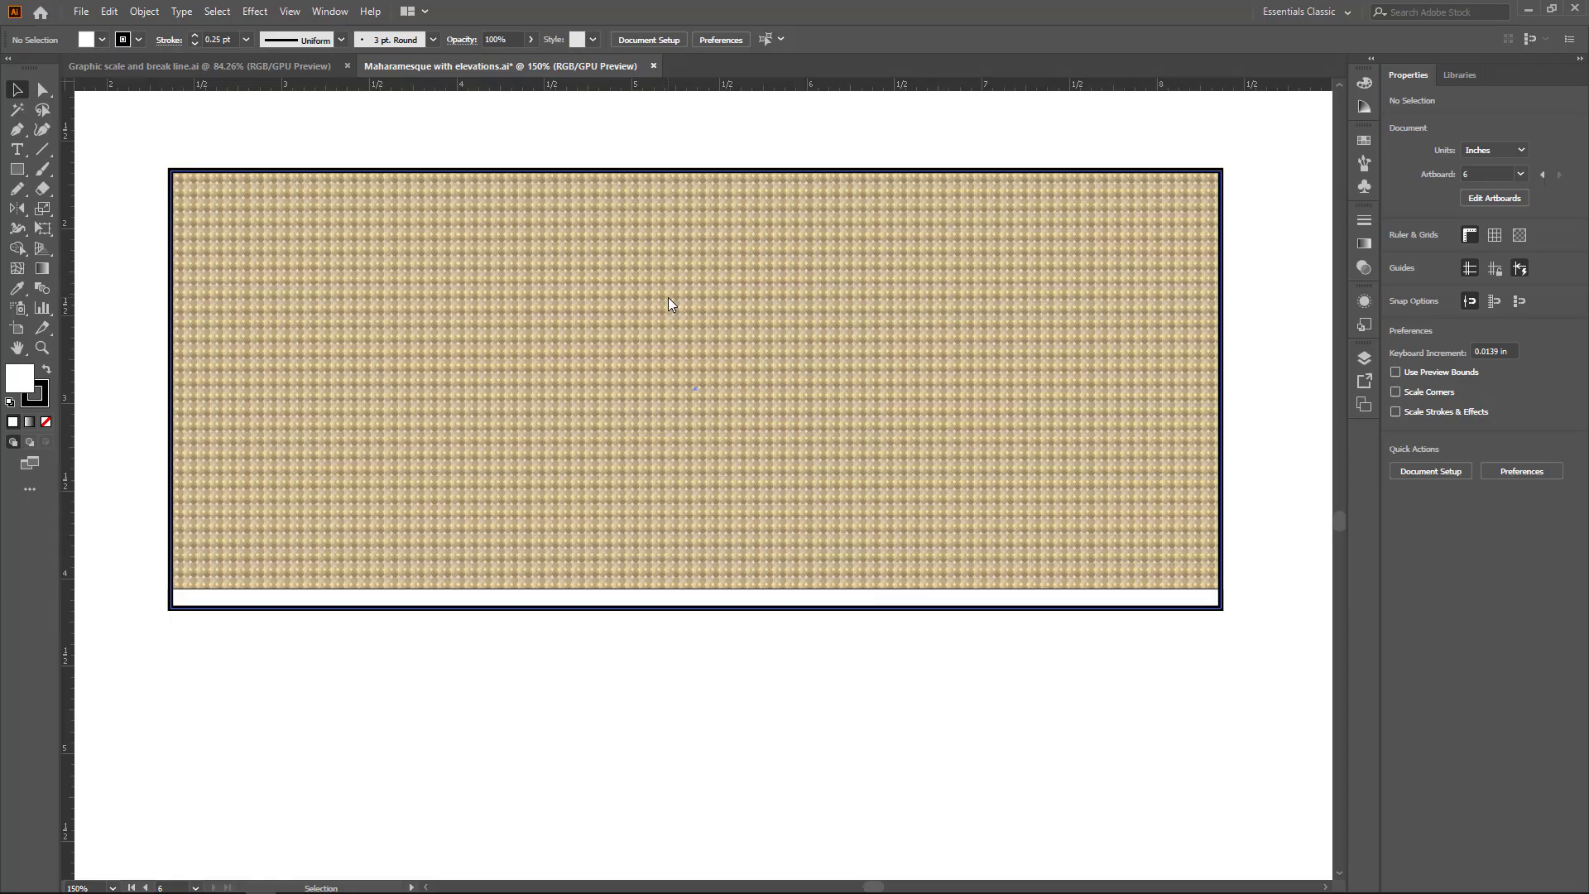
left_click(82, 13)
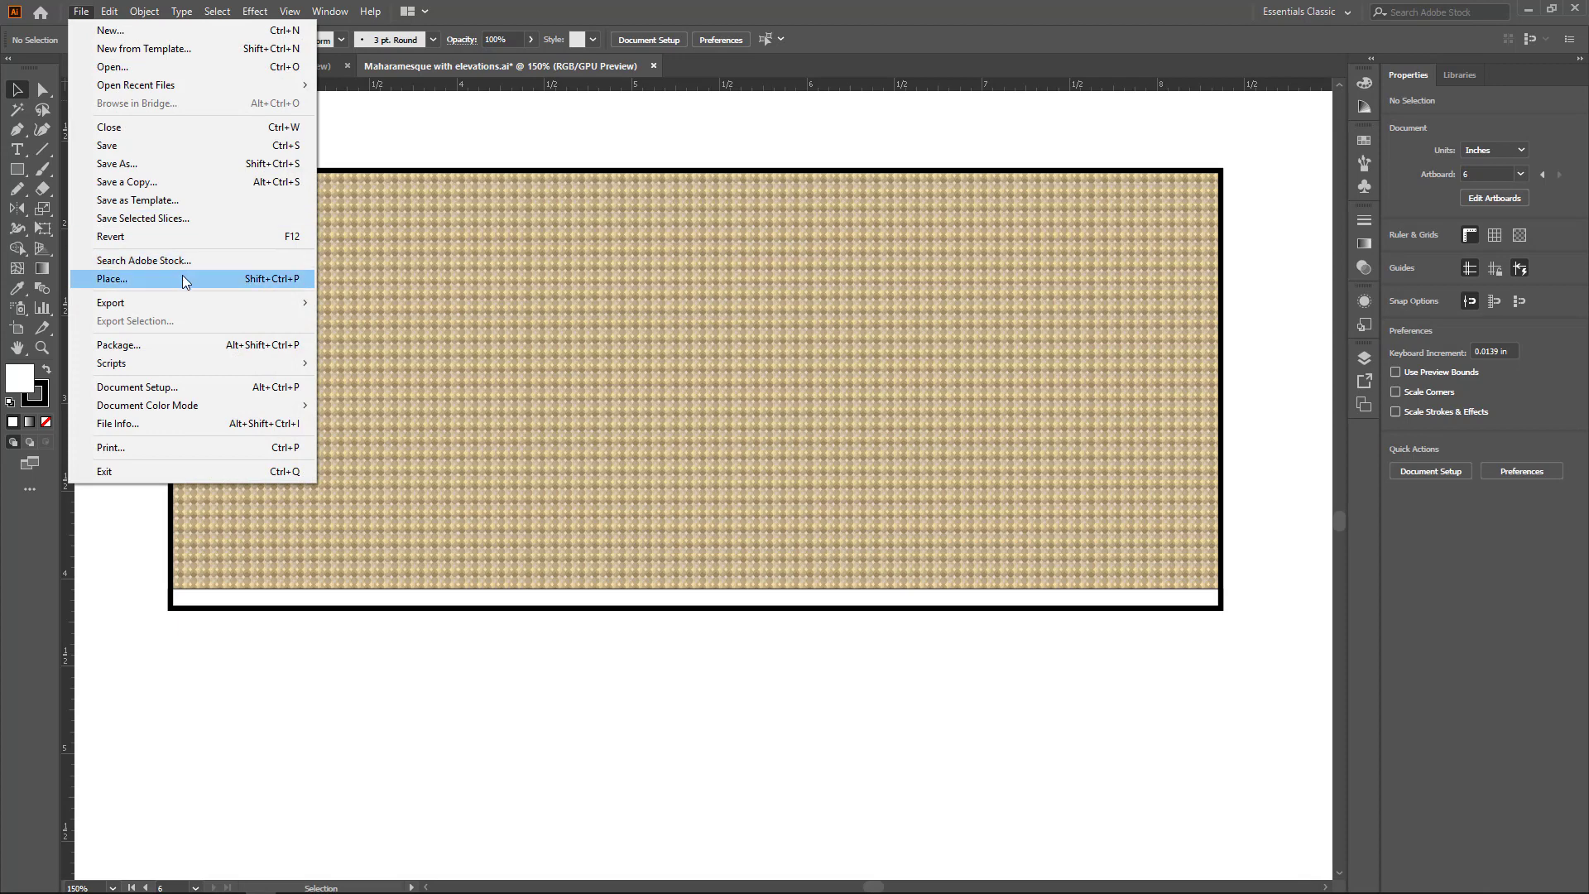
left_click(183, 278)
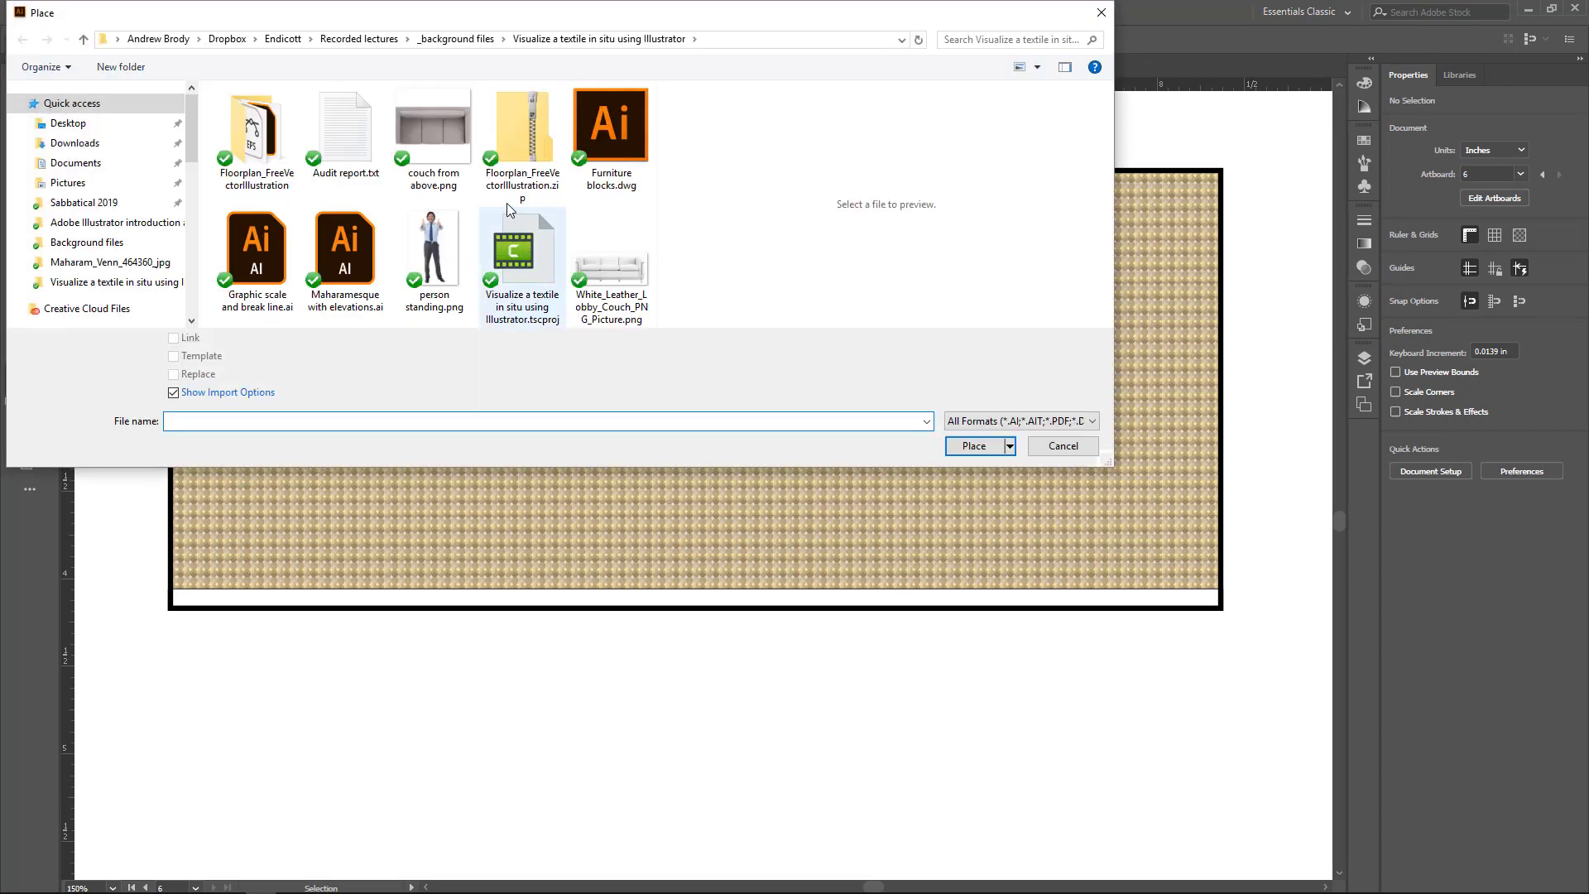
left_click(612, 269)
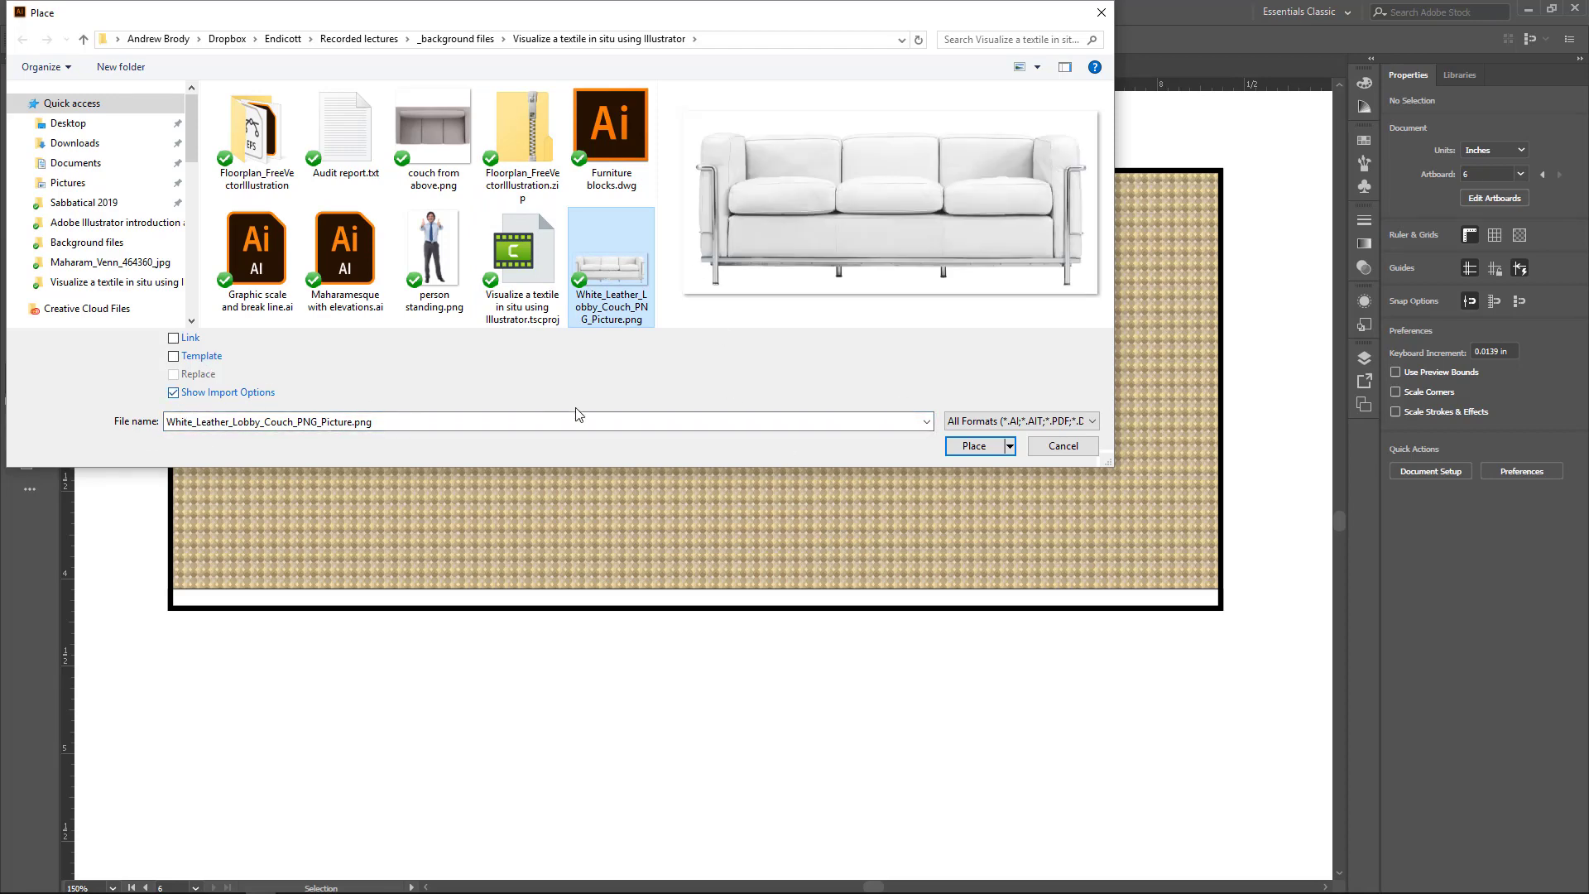
left_click(972, 447)
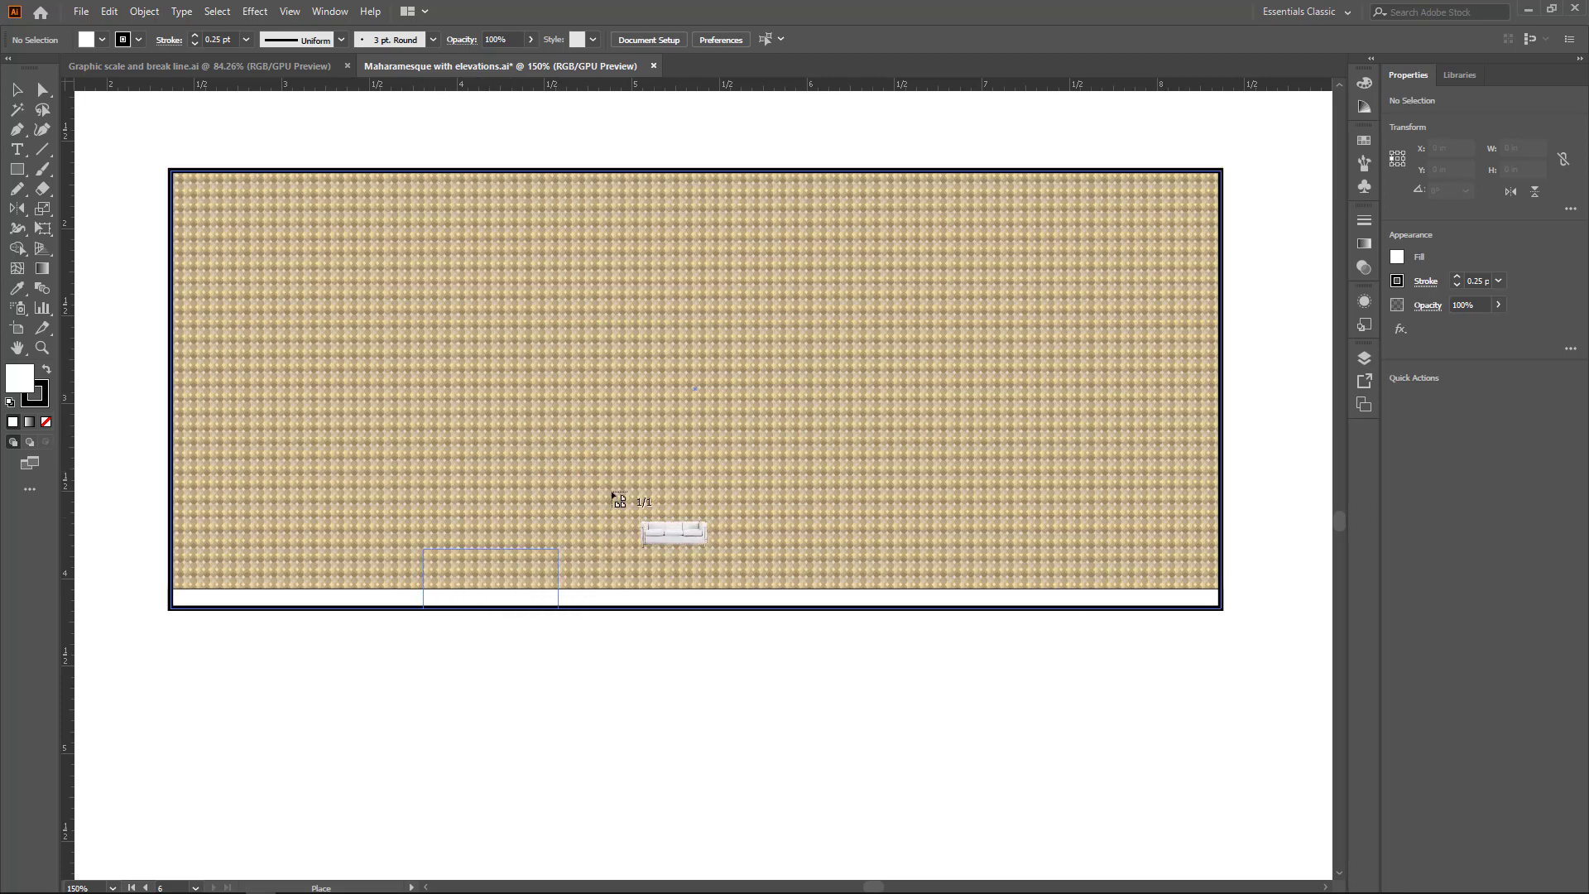
left_click_drag(819, 370, 822, 366)
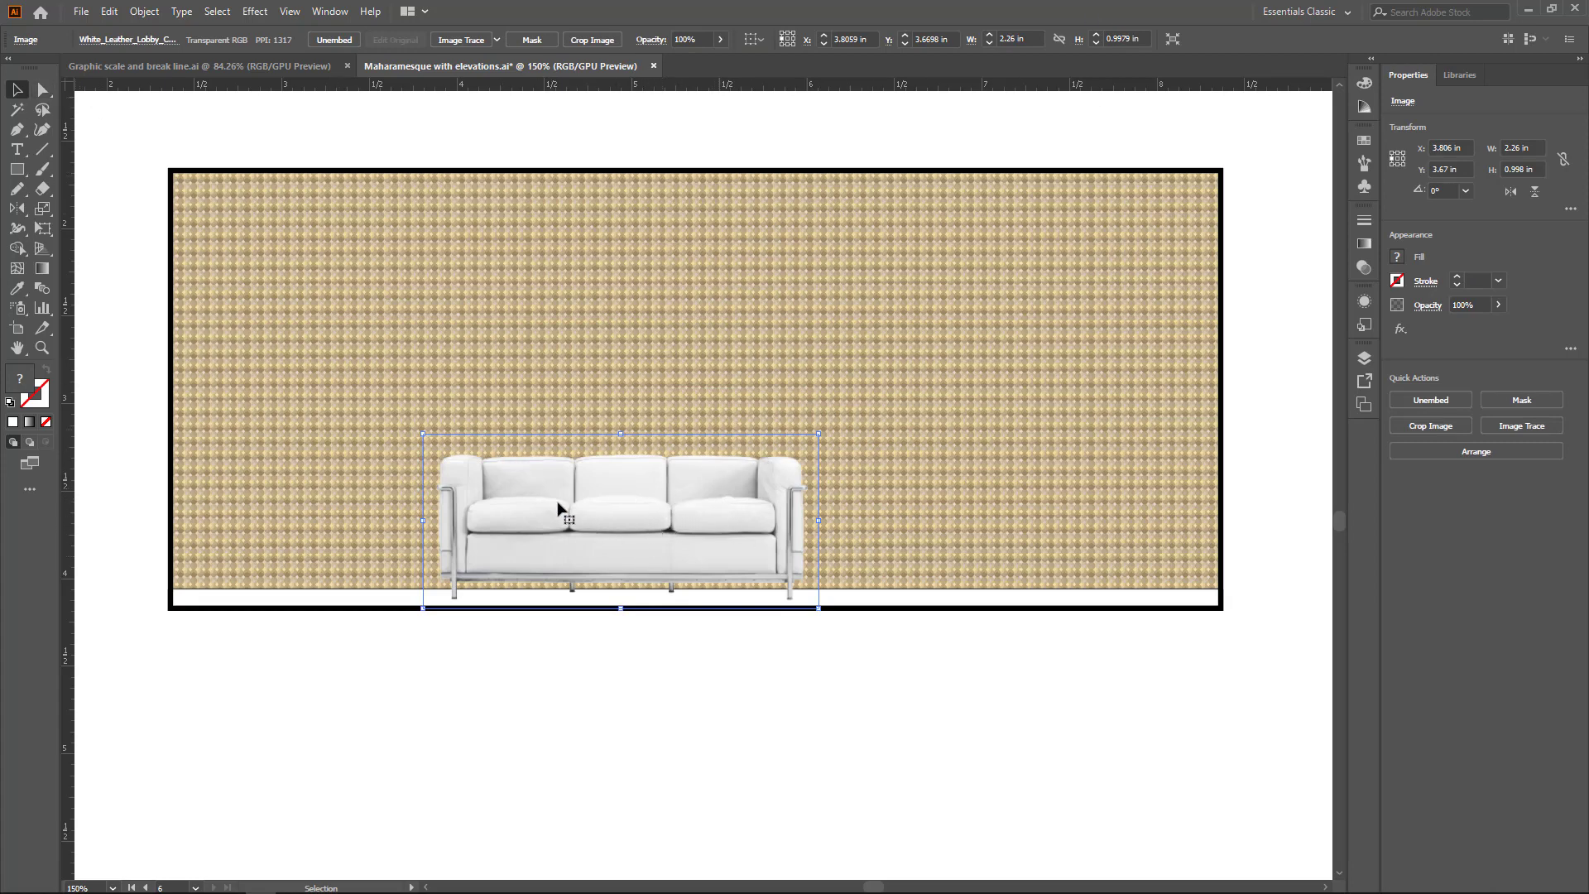
Move the couch about 1.54 in to the right along the wall and nudge it down so its feet meet the floor line.
left_click_drag(565, 515, 834, 515)
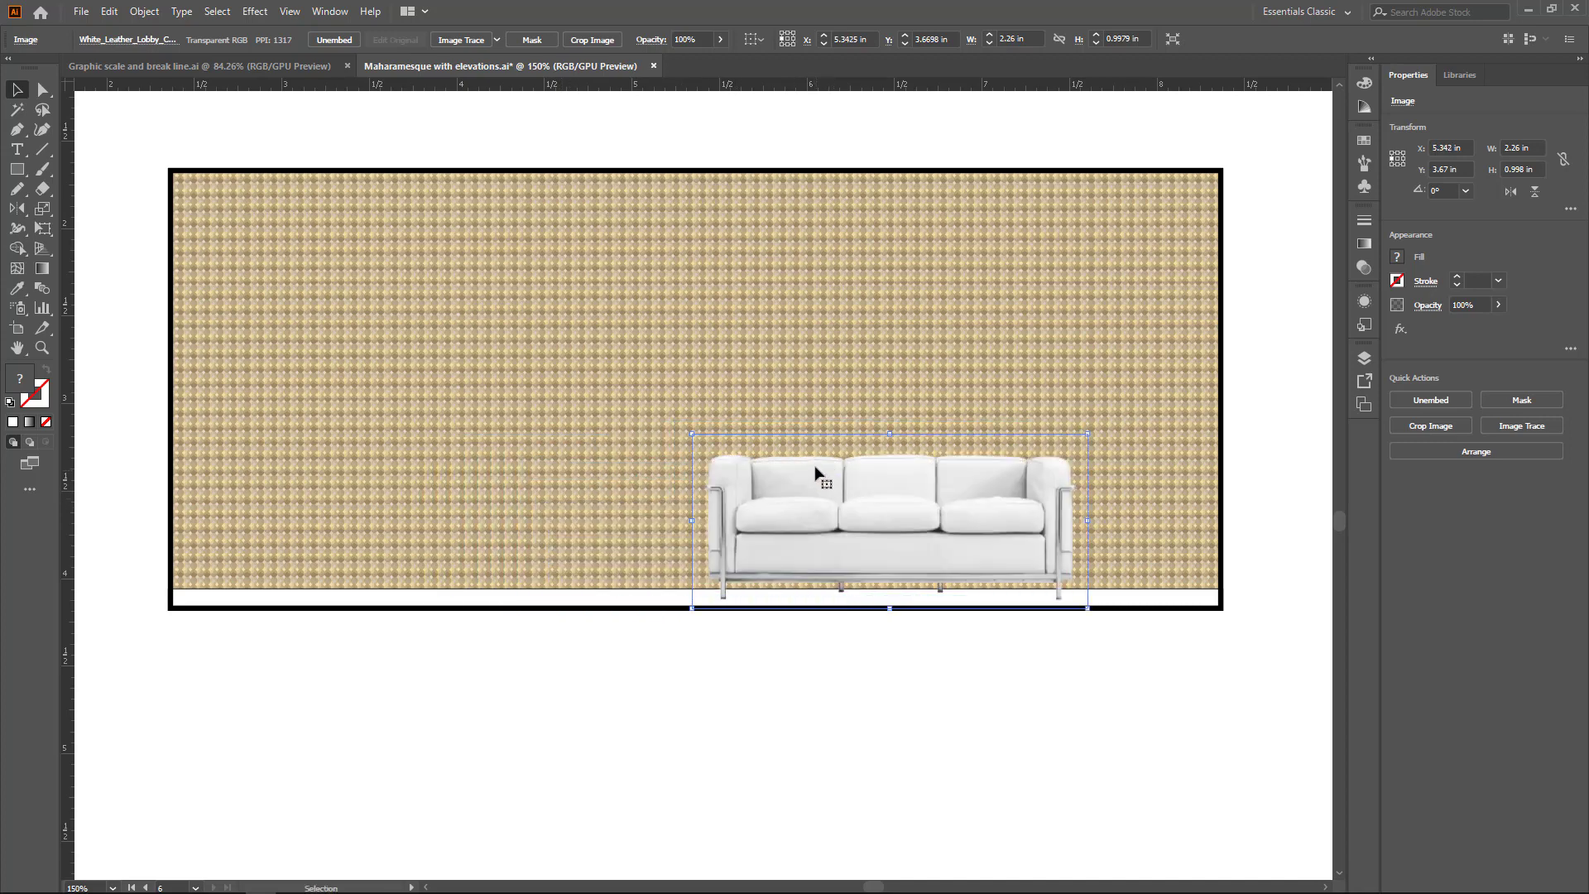
key("Down")
key("Down")
key("Down")
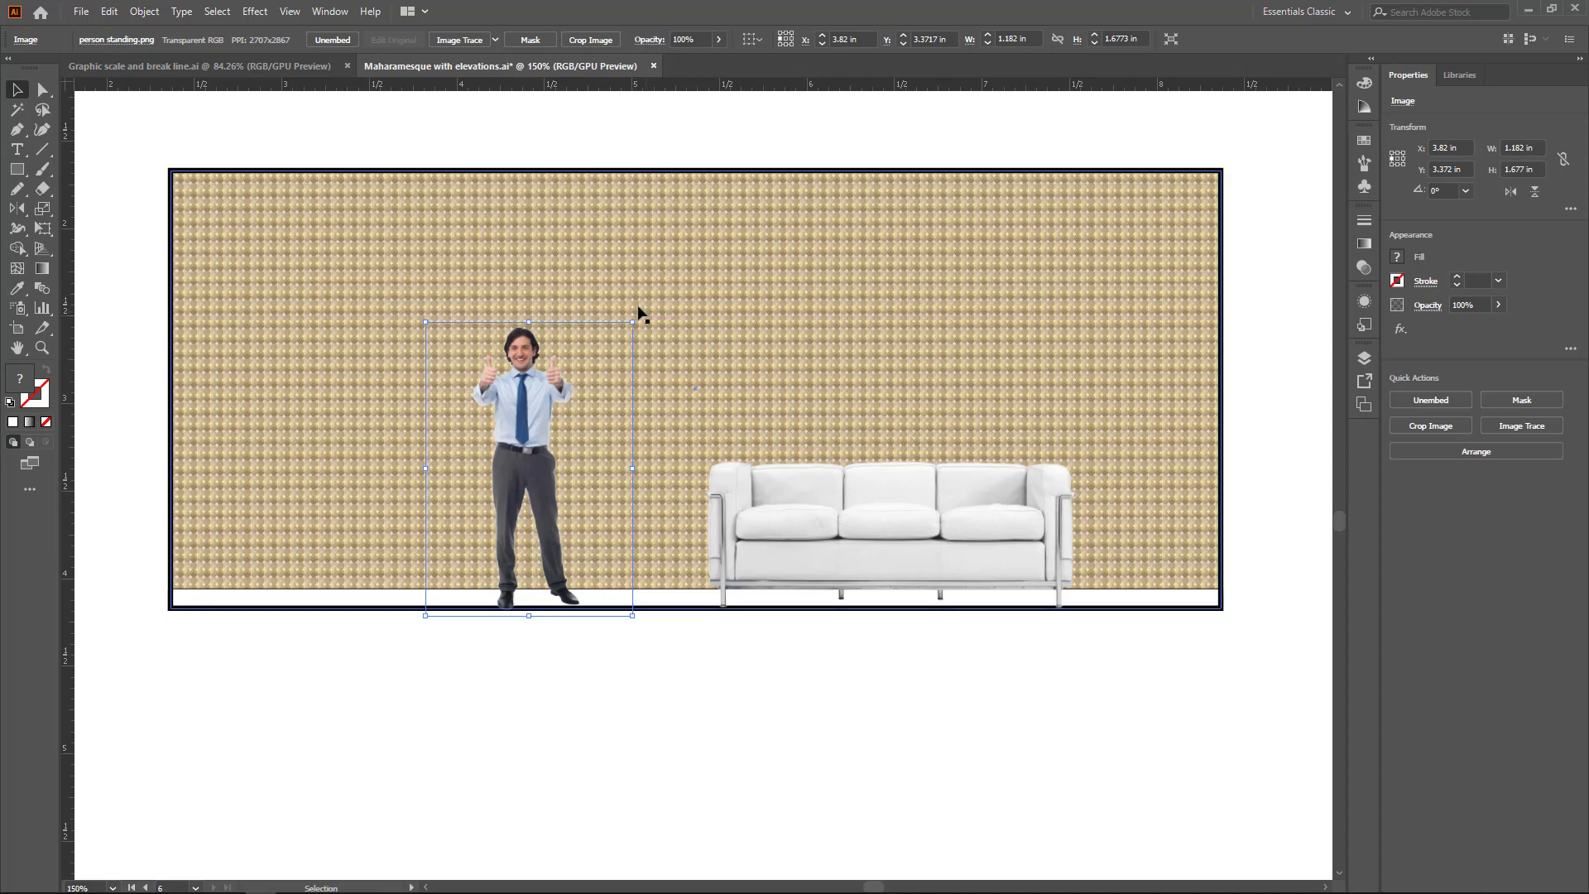
Resize the standing person image proportionally to about 1.31 in by 1.87 in and move it about 0.48 in toward the couch.
left_click_drag(633, 323, 865, 337)
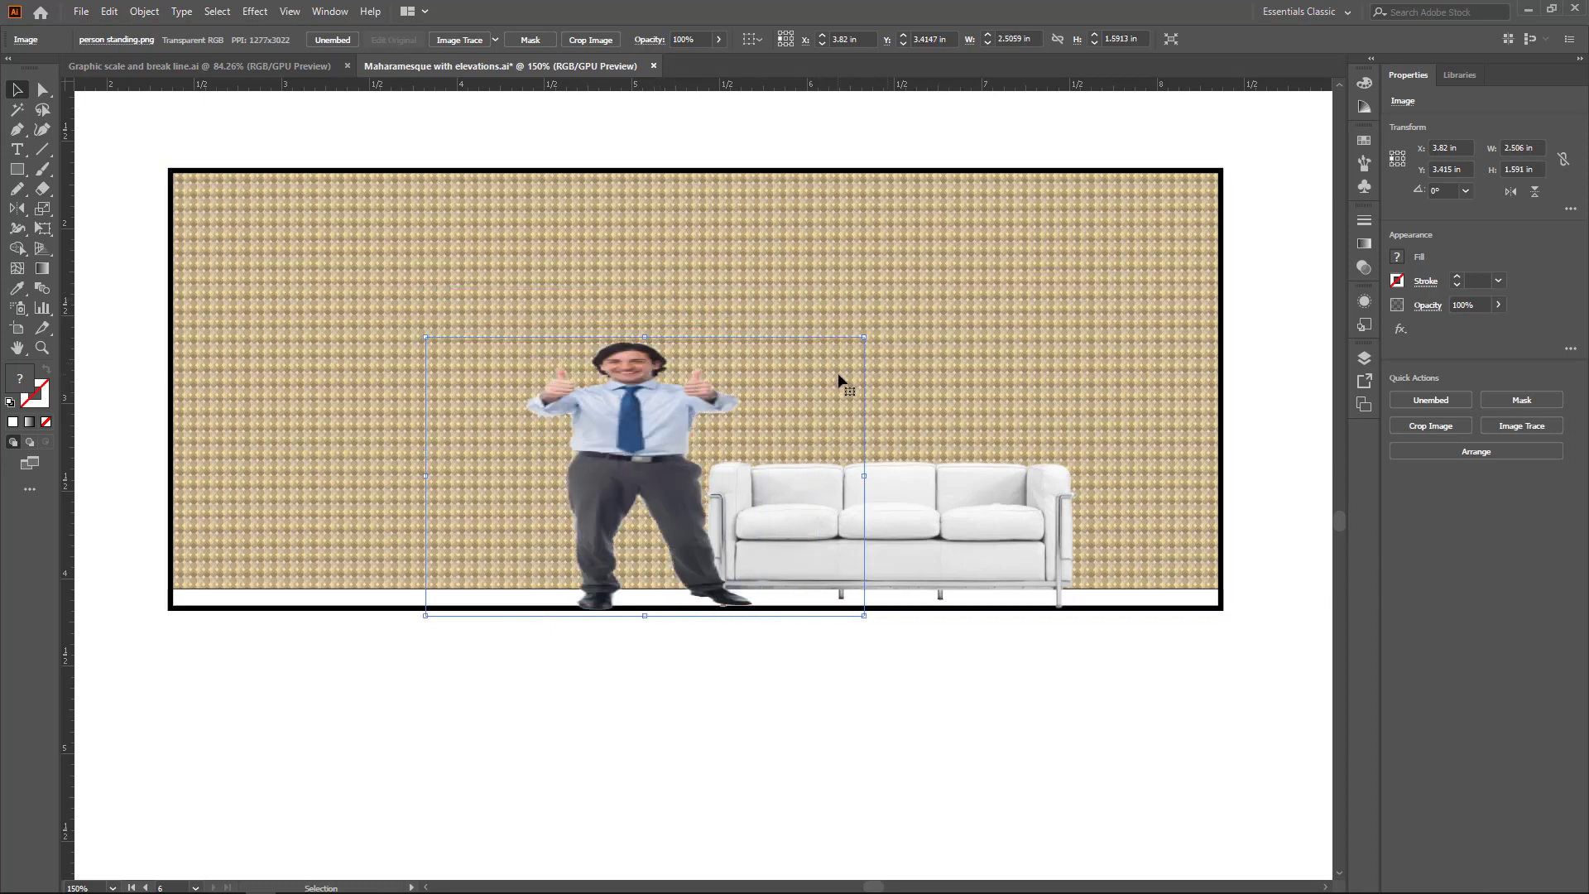
key("ctrl+z")
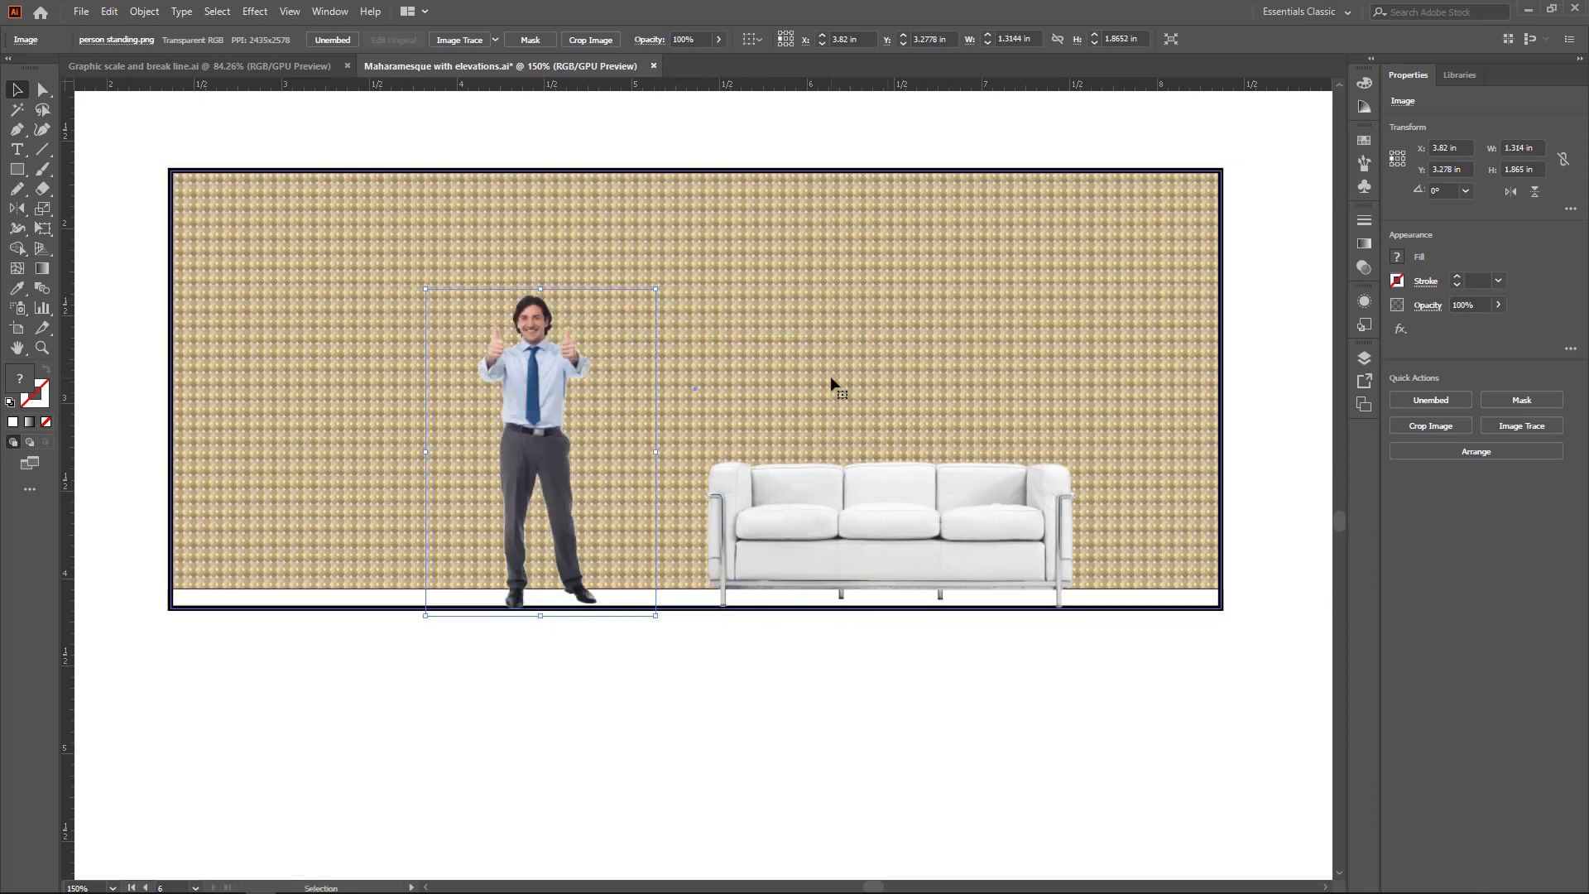
left_click(832, 526)
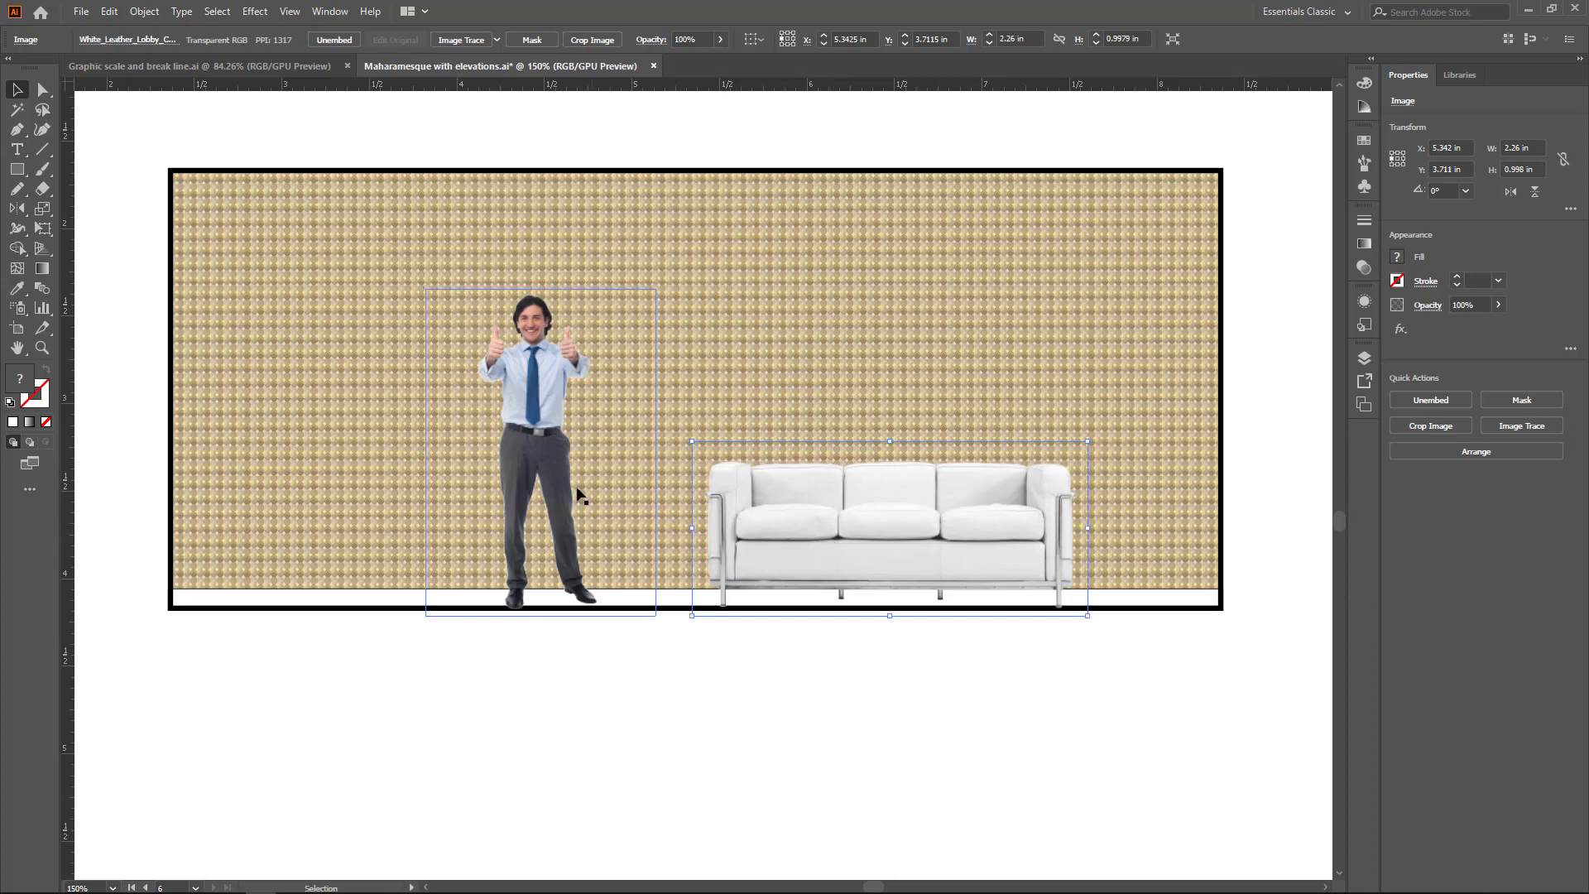
left_click_drag(569, 478, 651, 475)
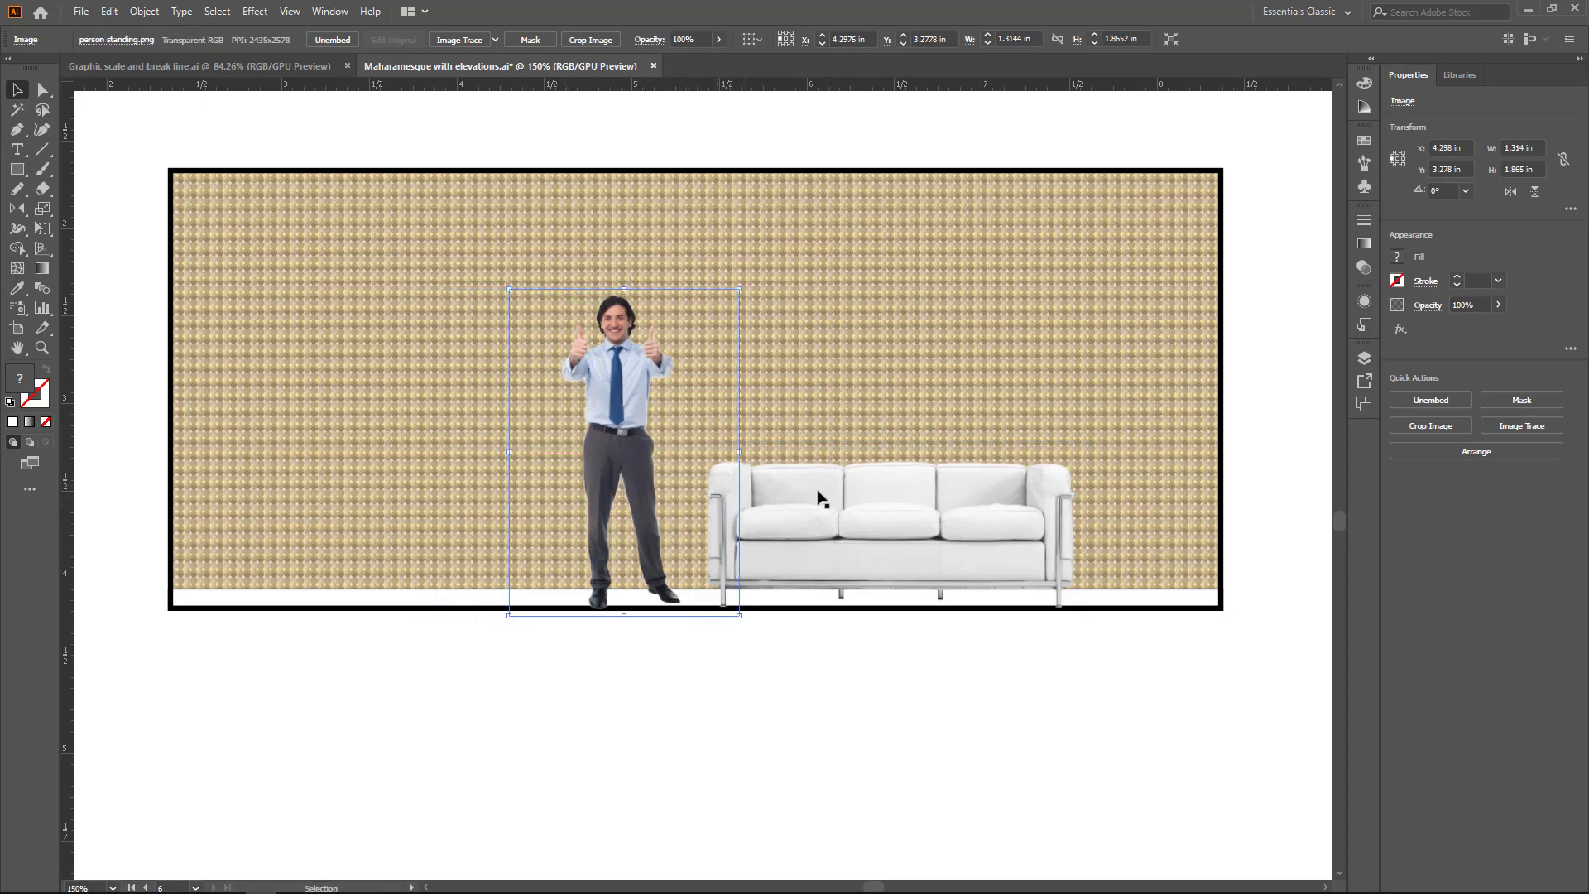
Apply a Drop Shadow effect to the person and couch together: Multiply mode, 75% opacity, 0.1 in X and Y offsets, 0.07 in blur, black color.
left_click(815, 538, "shift")
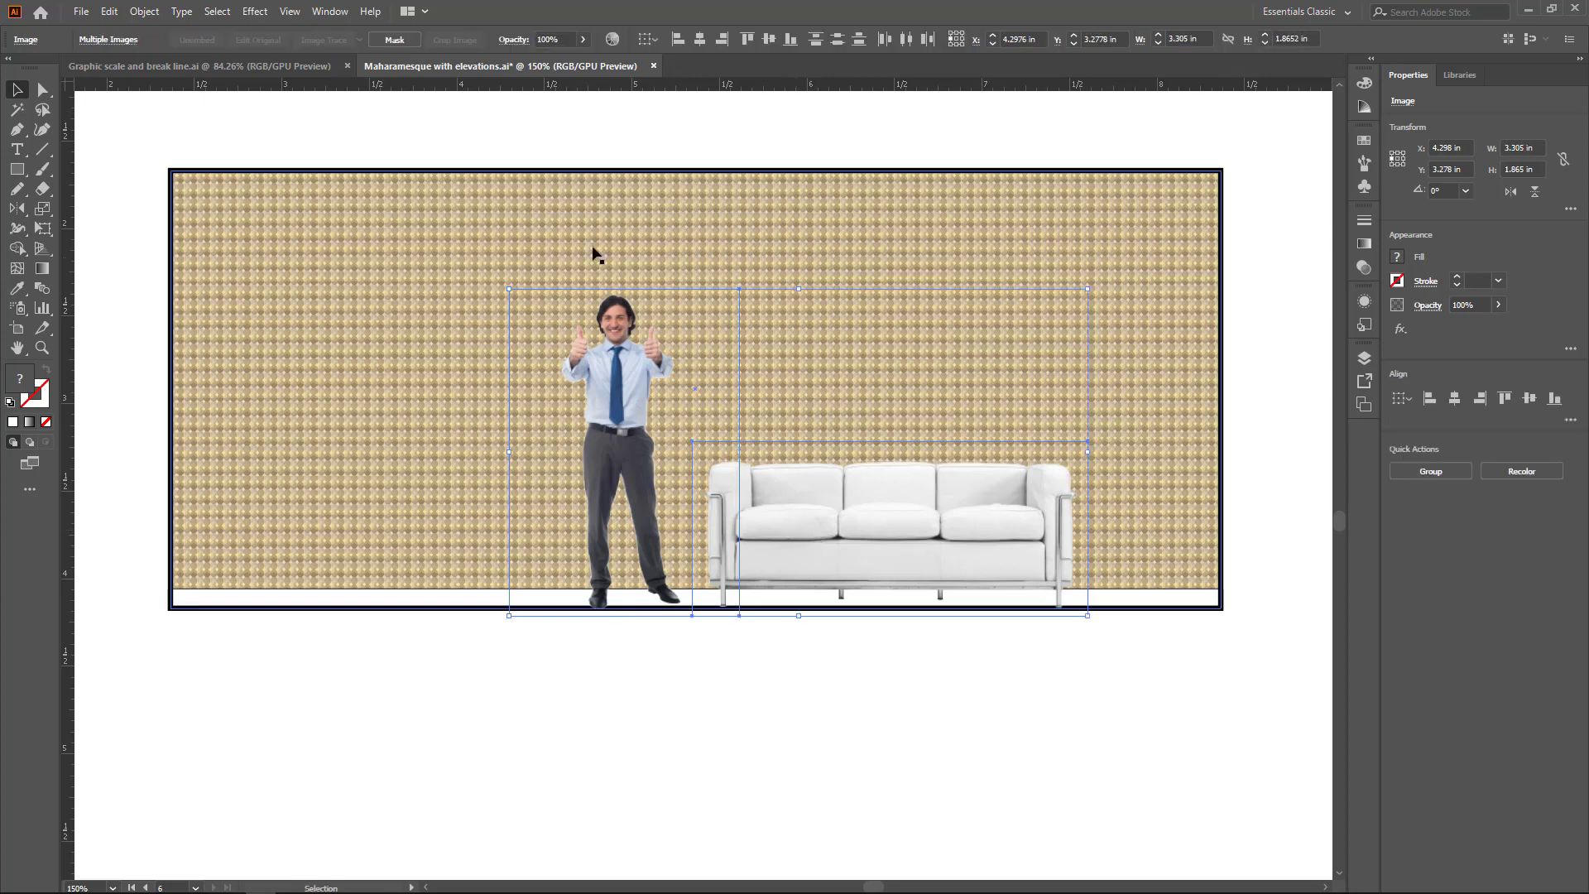
left_click(263, 16)
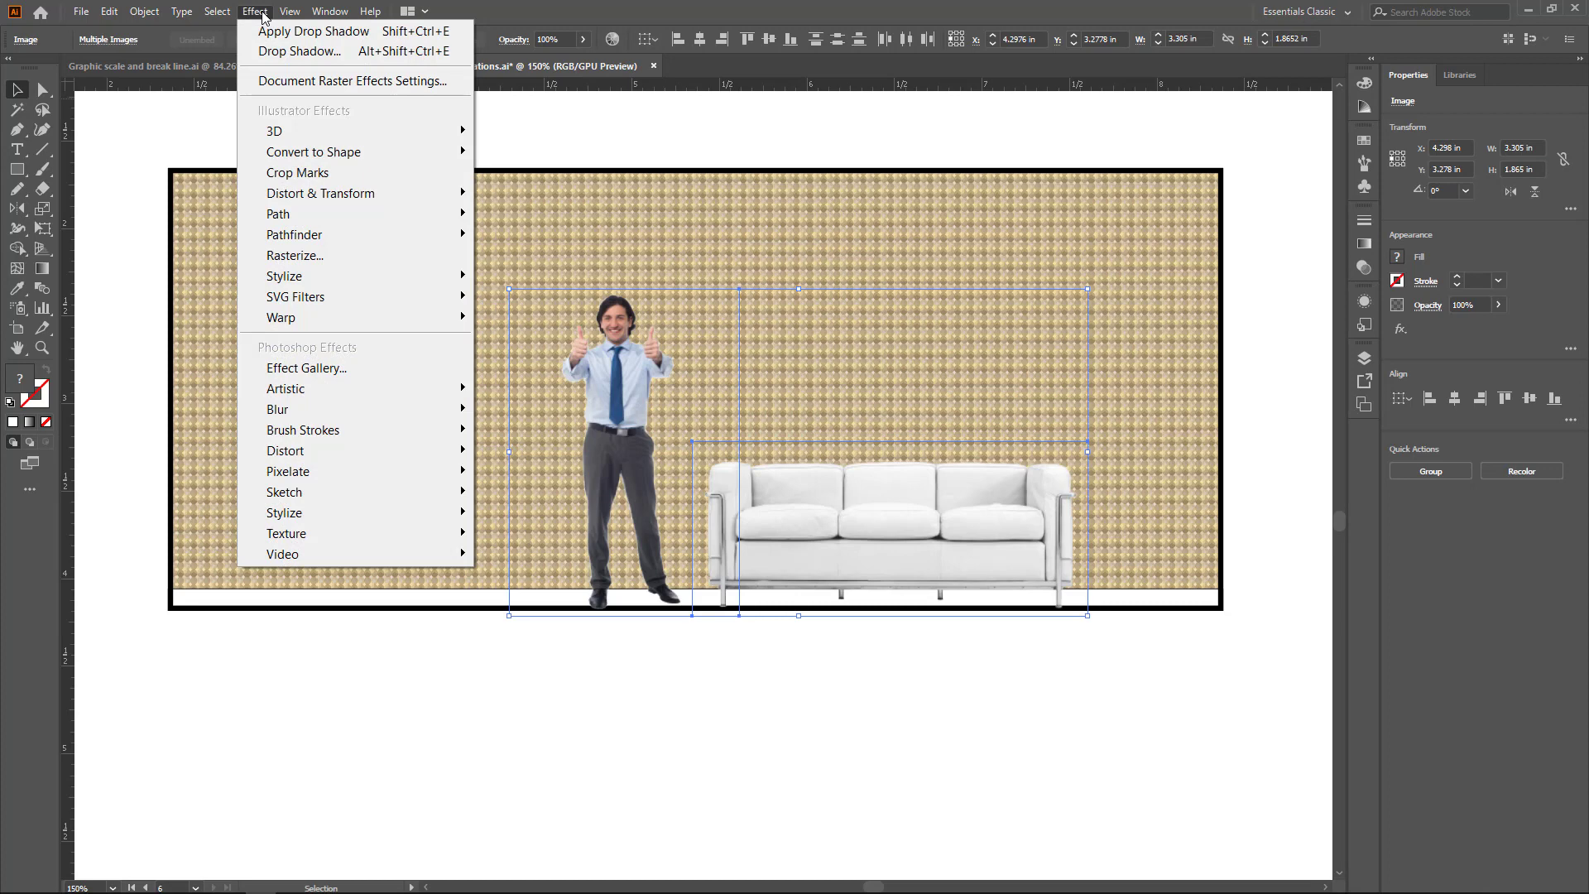
mouse_move(412, 276)
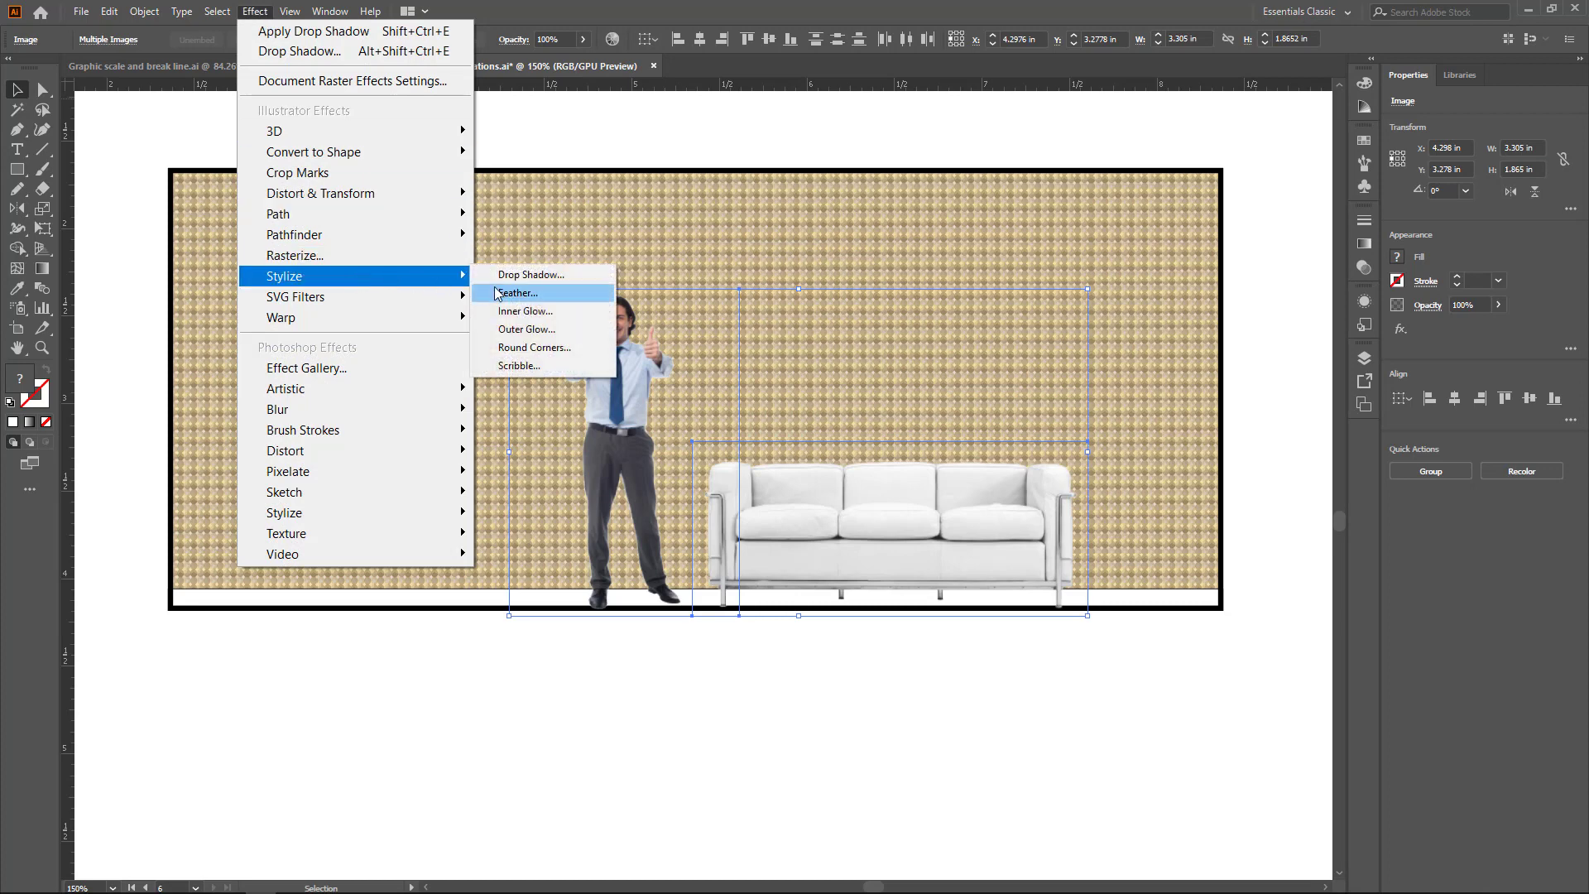
left_click(519, 278)
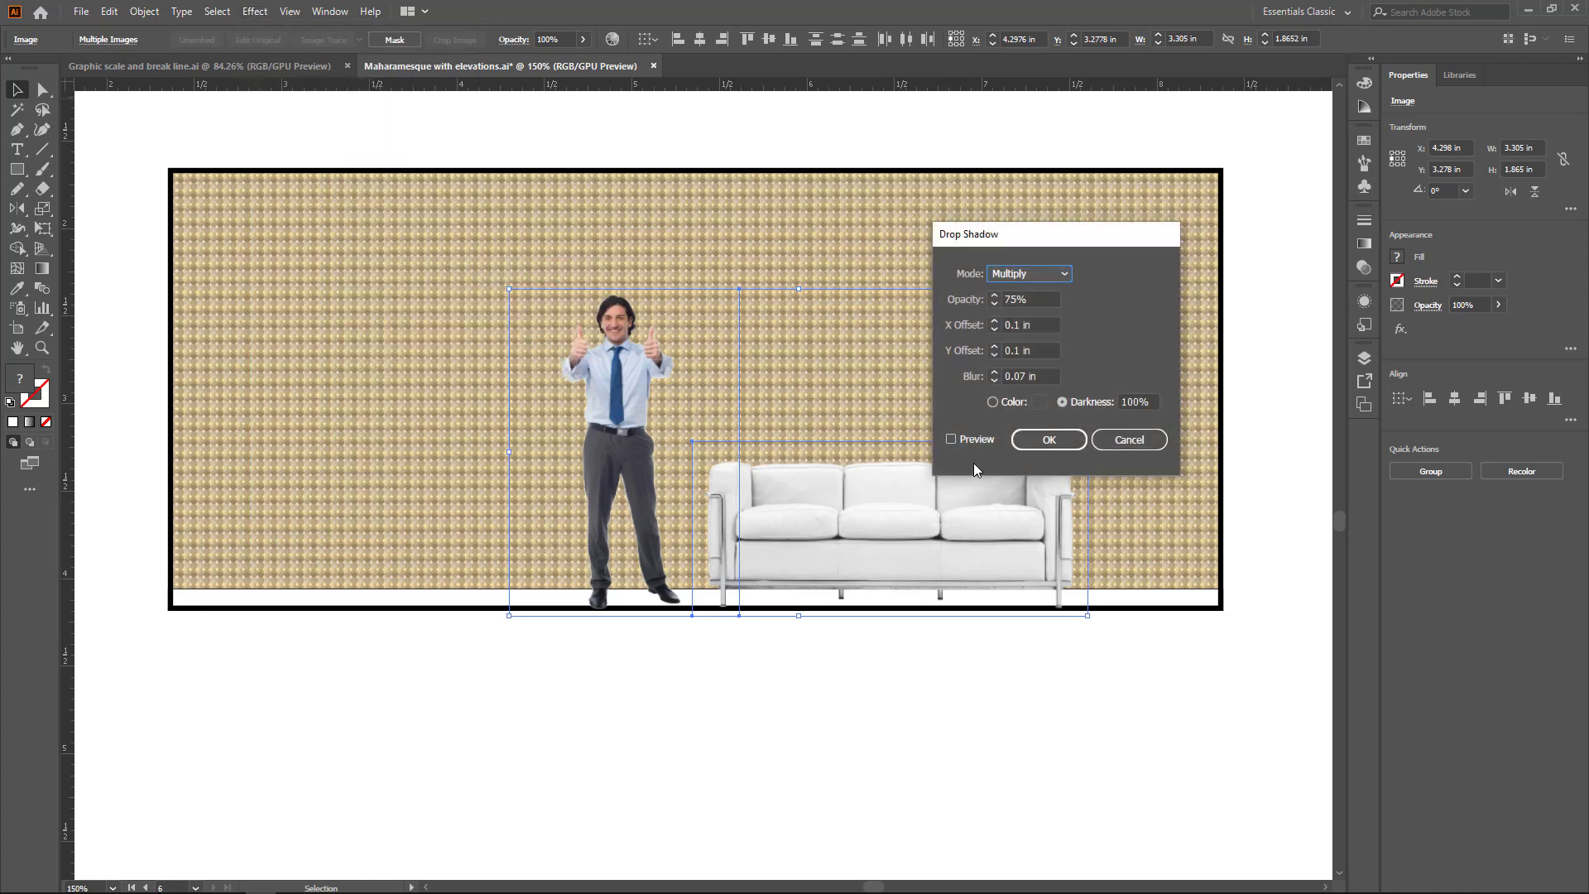
left_click(956, 440)
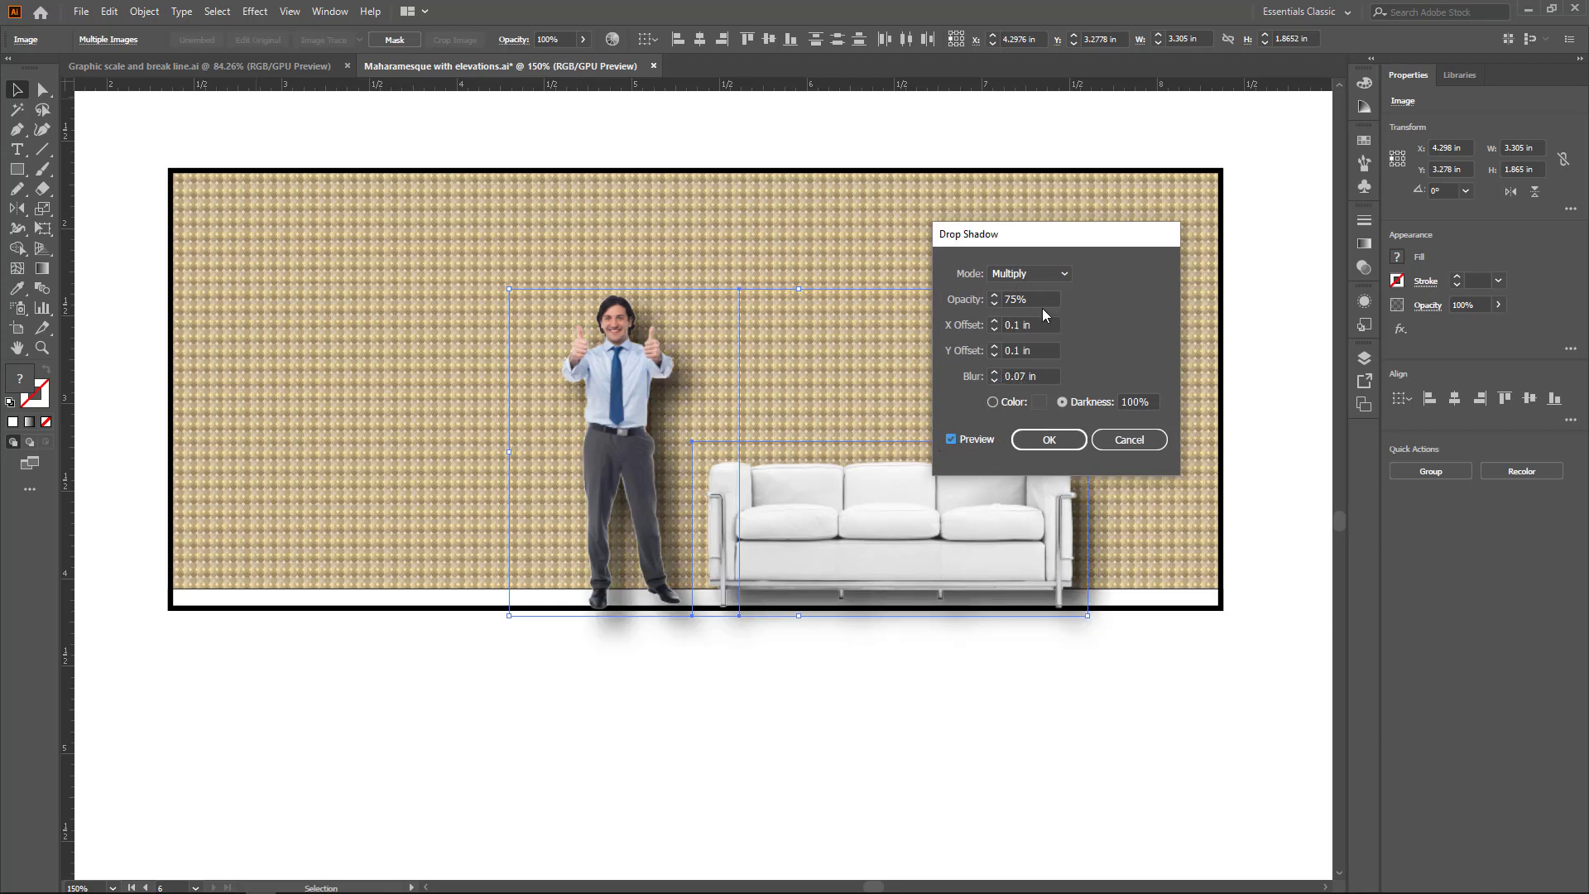
left_click(1062, 274)
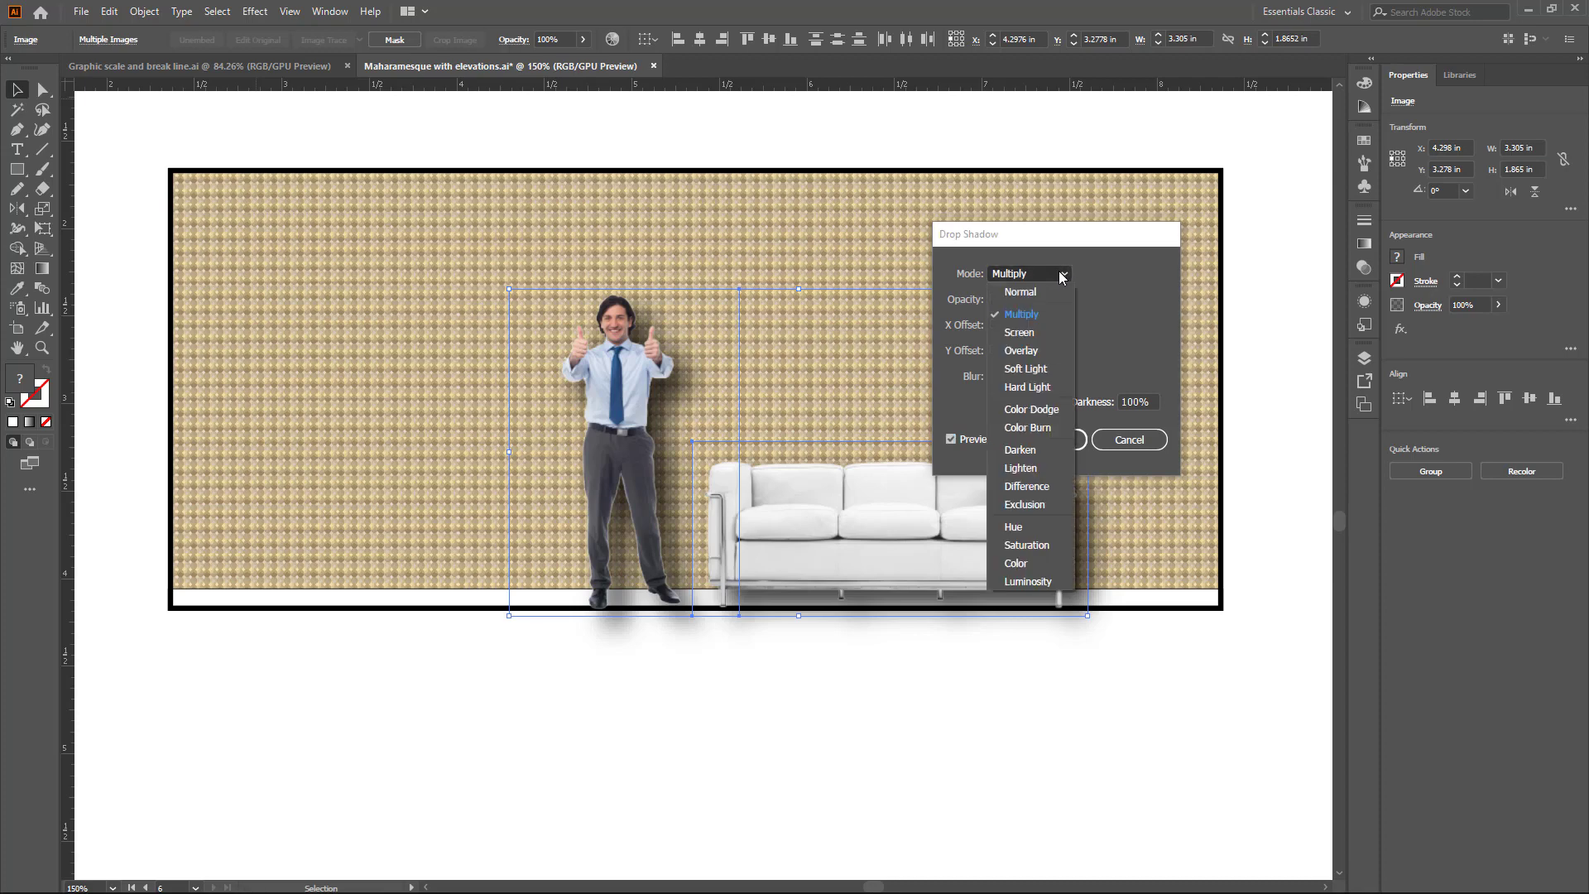
left_click(1063, 275)
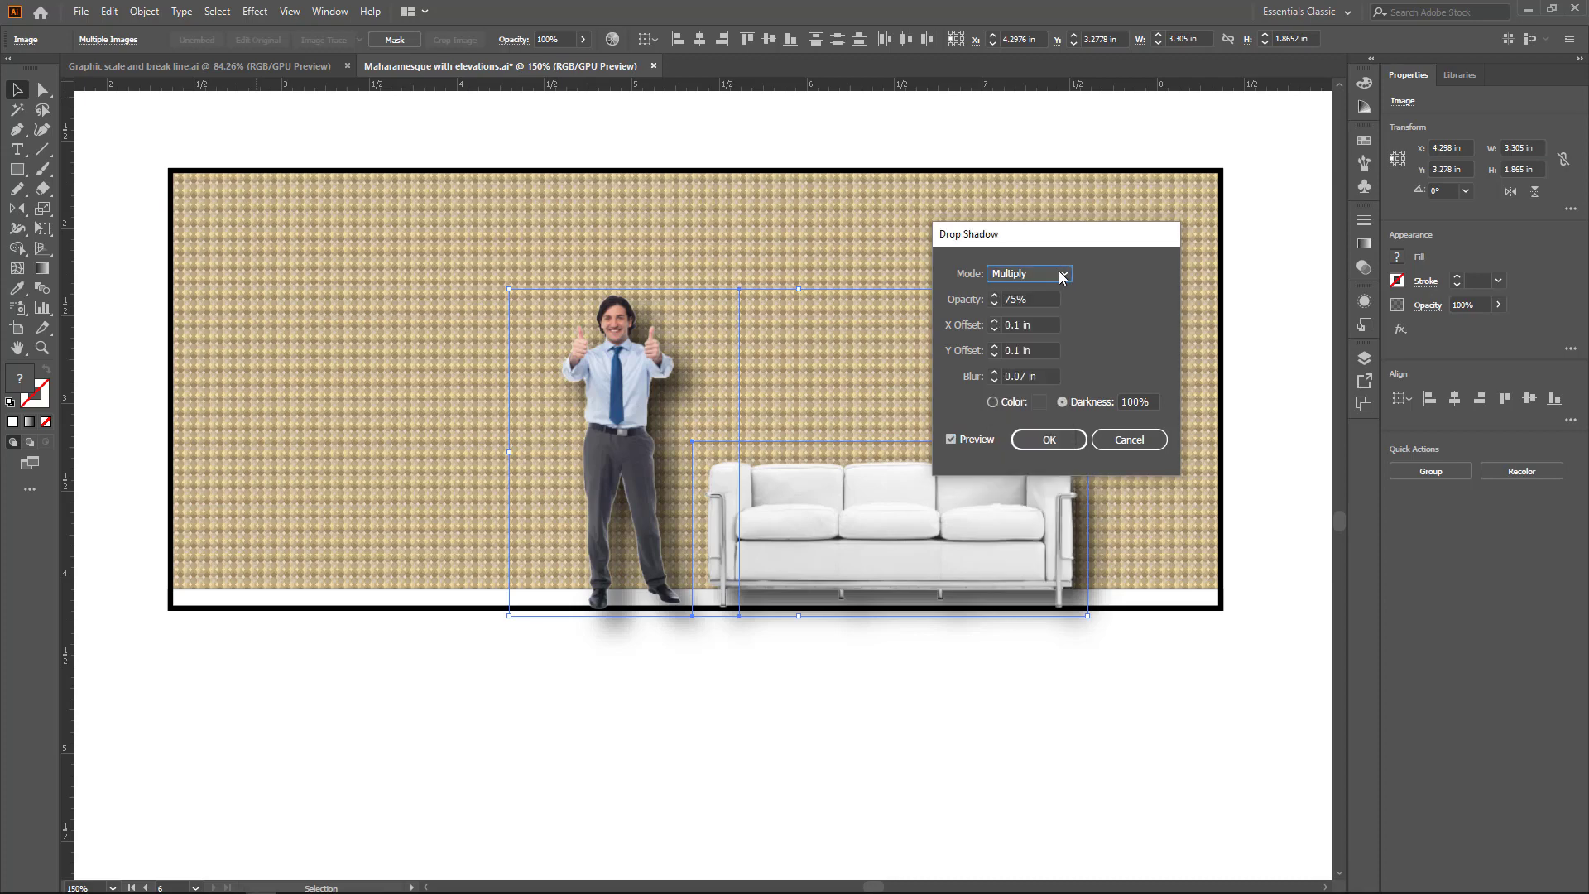
left_click(1051, 277)
left_click(993, 402)
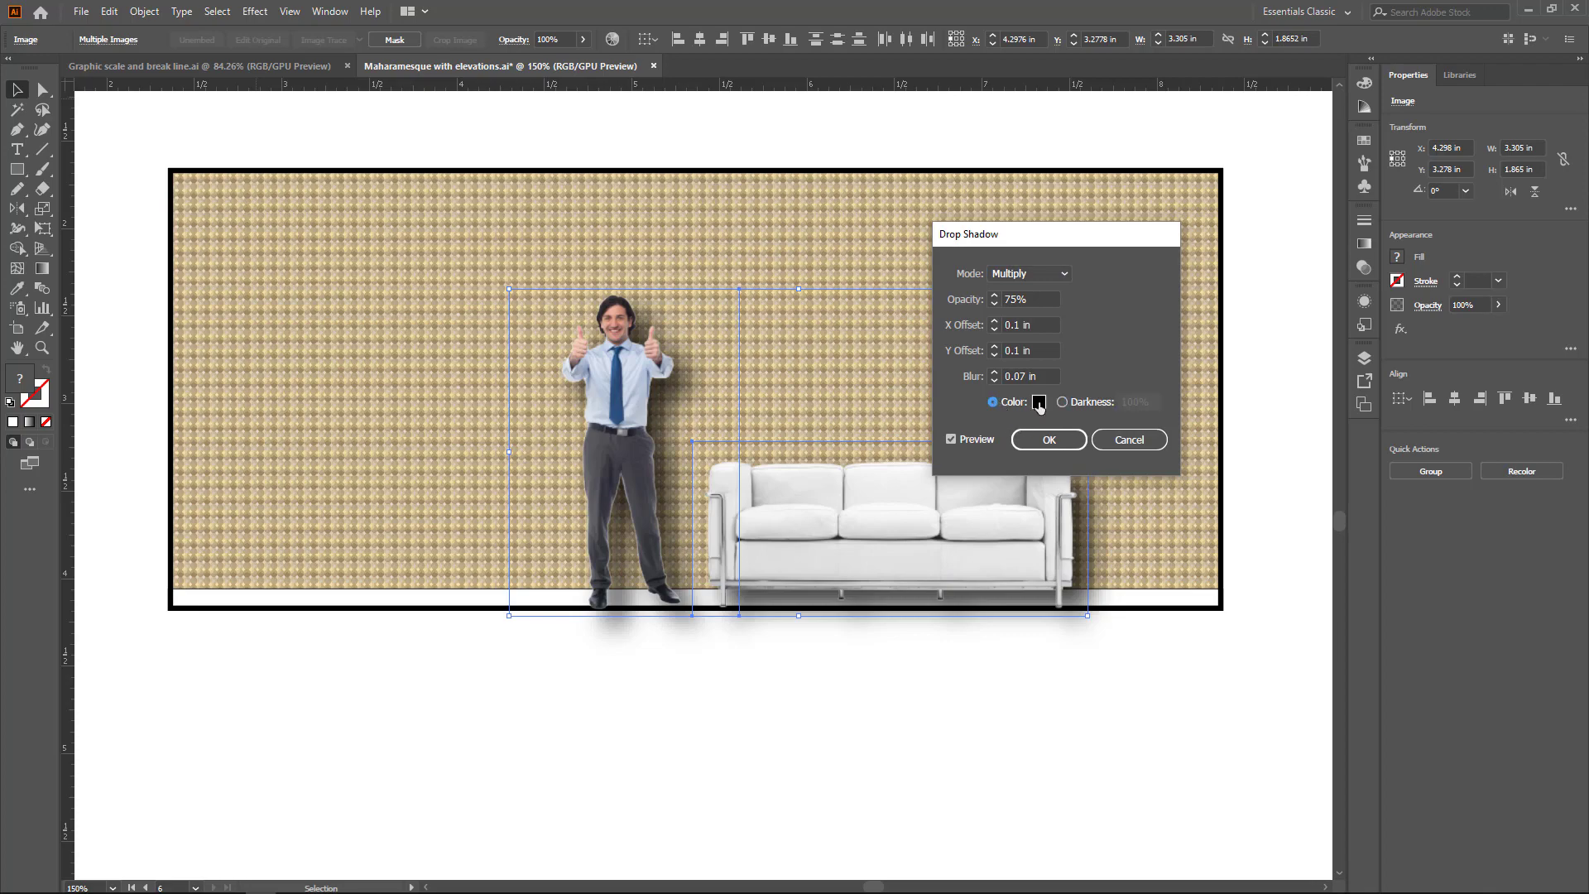
left_click(1028, 445)
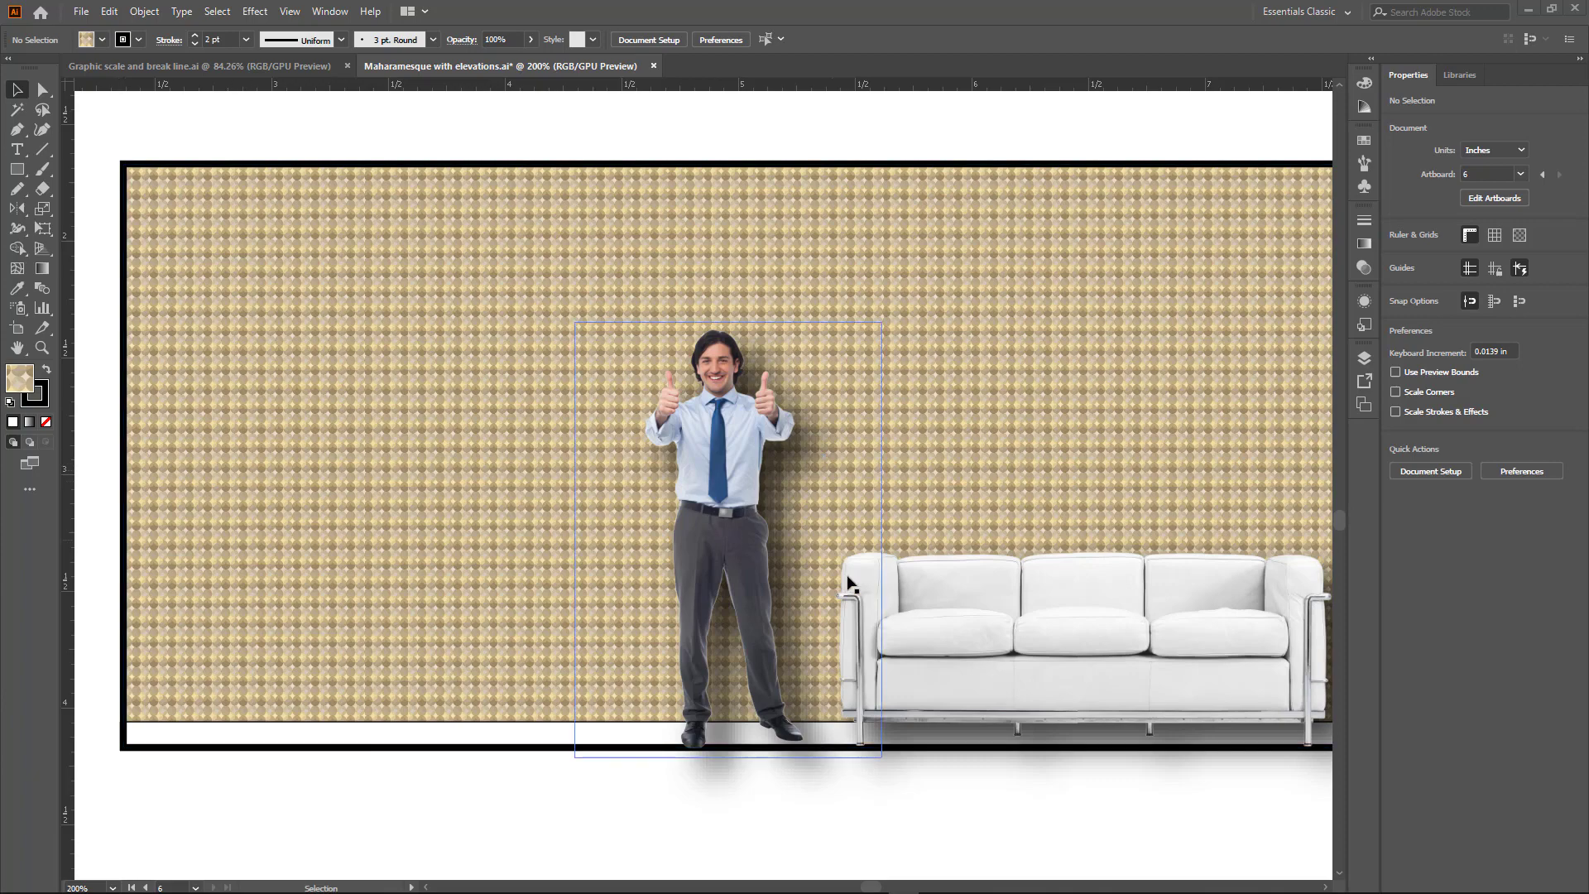
Draw a rectangle about 0.46 in by 0.42 in with a 0.25 pt stroke near the floor, to the left of the person.
left_click(16, 170)
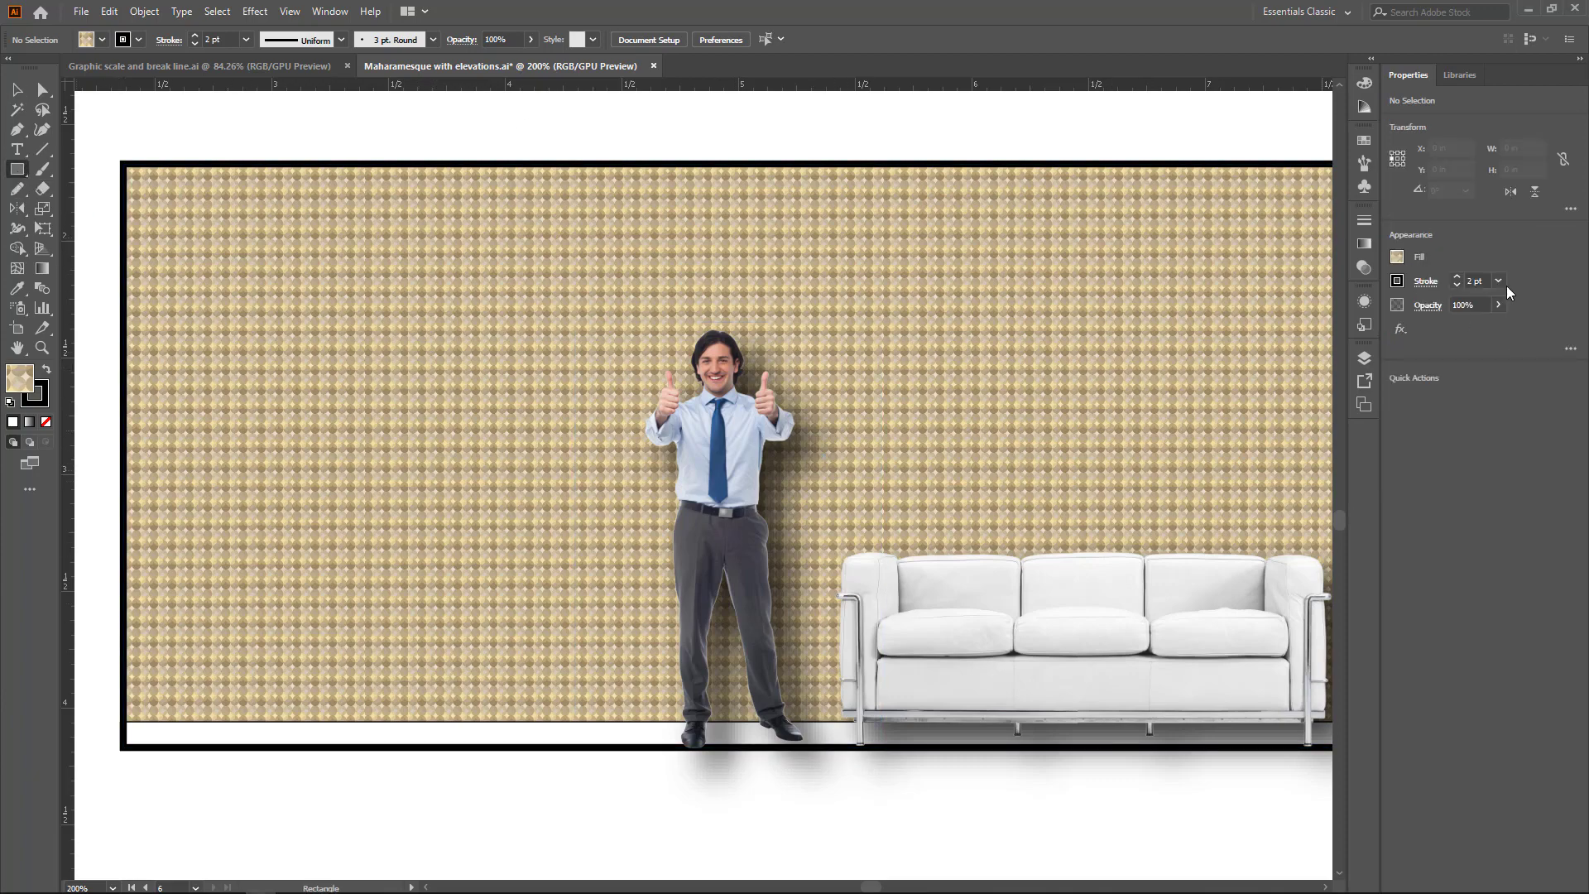
left_click(1498, 281)
left_click(1525, 307)
left_click_drag(517, 637, 410, 733)
Fill the small rectangle beside the person with white.
key("ctrl+equal")
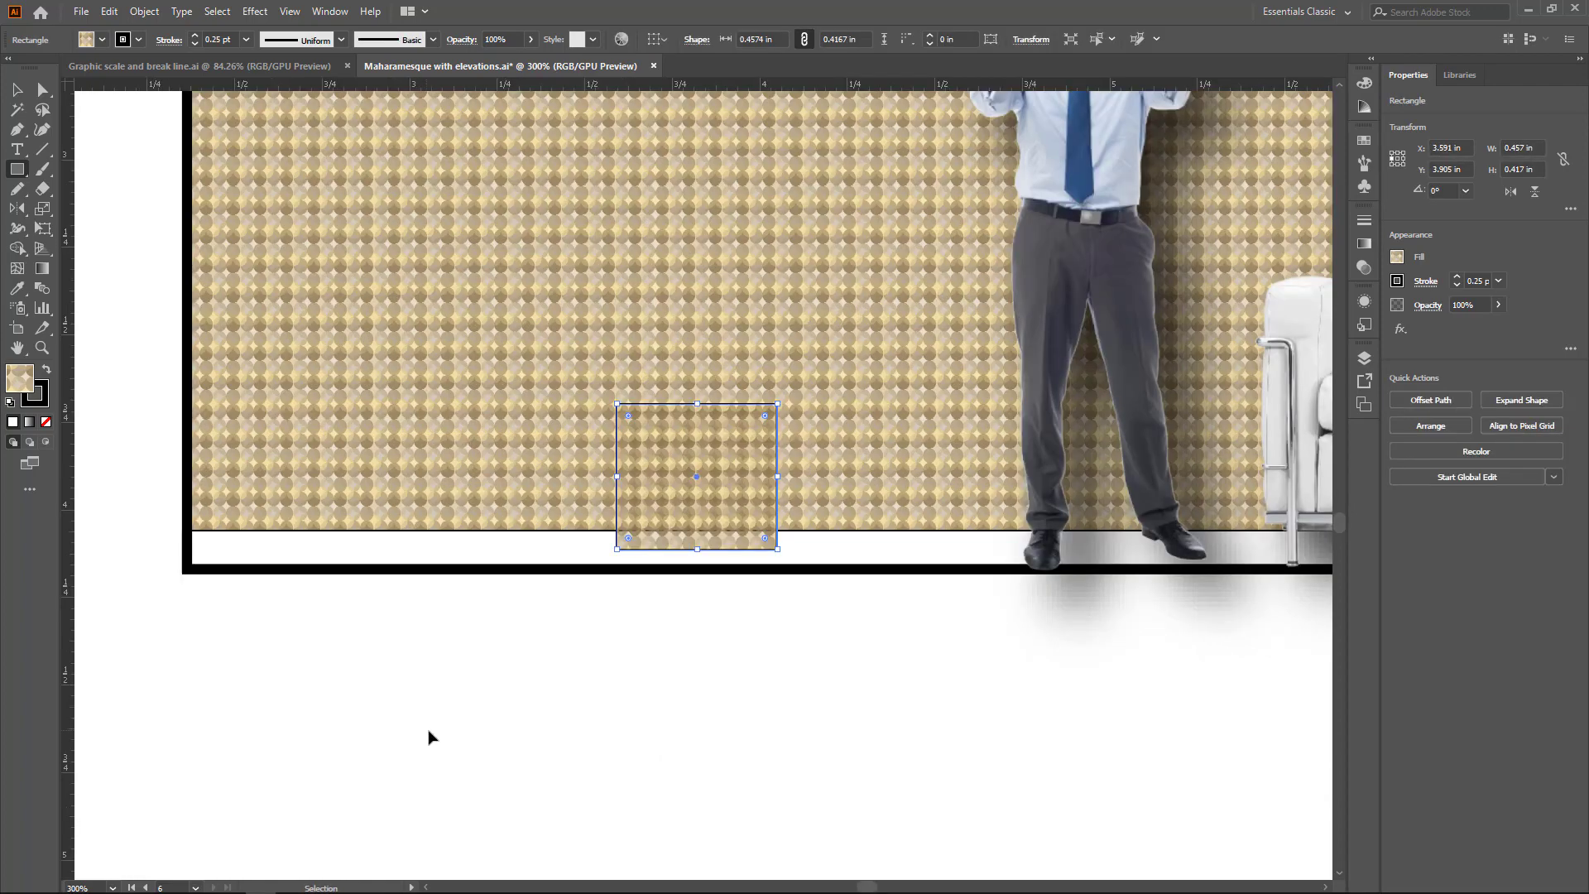
key("ctrl+equal")
key("ctrl+equal")
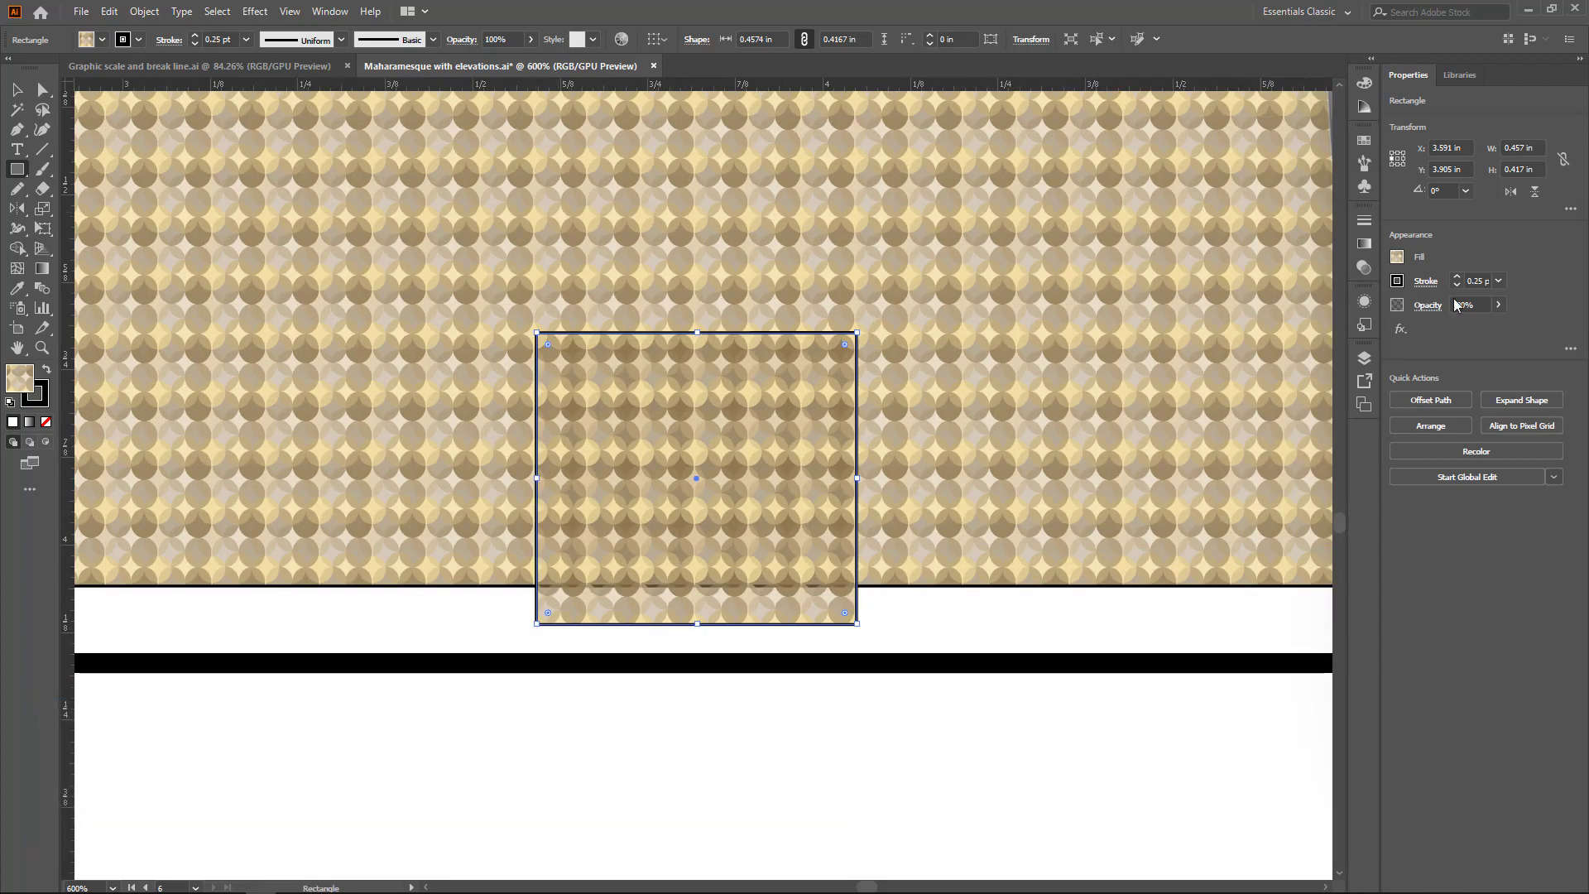
left_click(1397, 258)
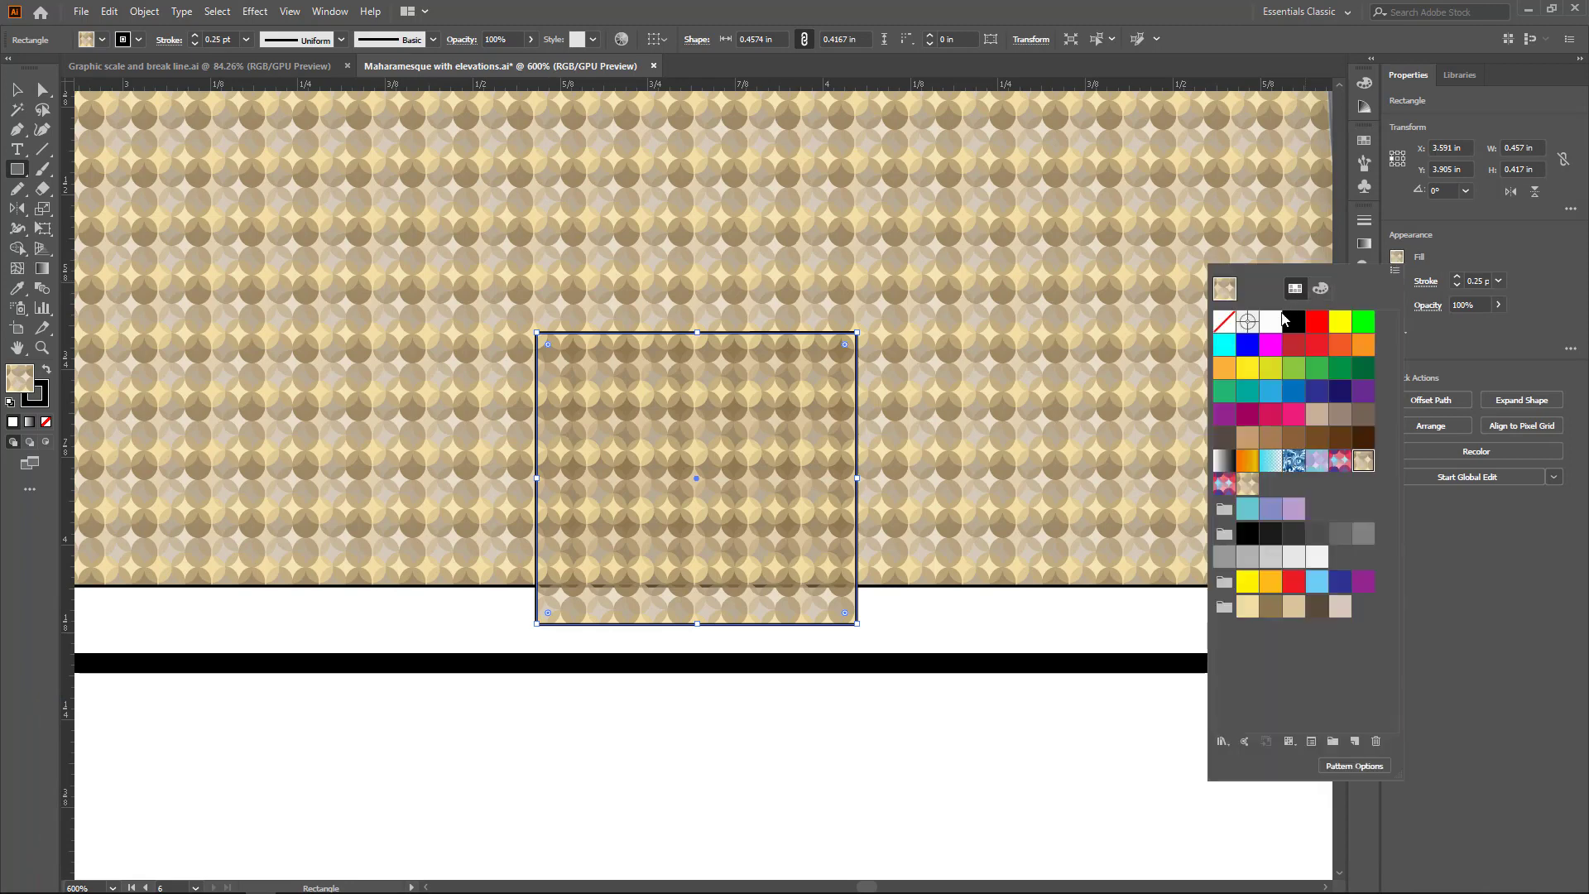
left_click(1272, 322)
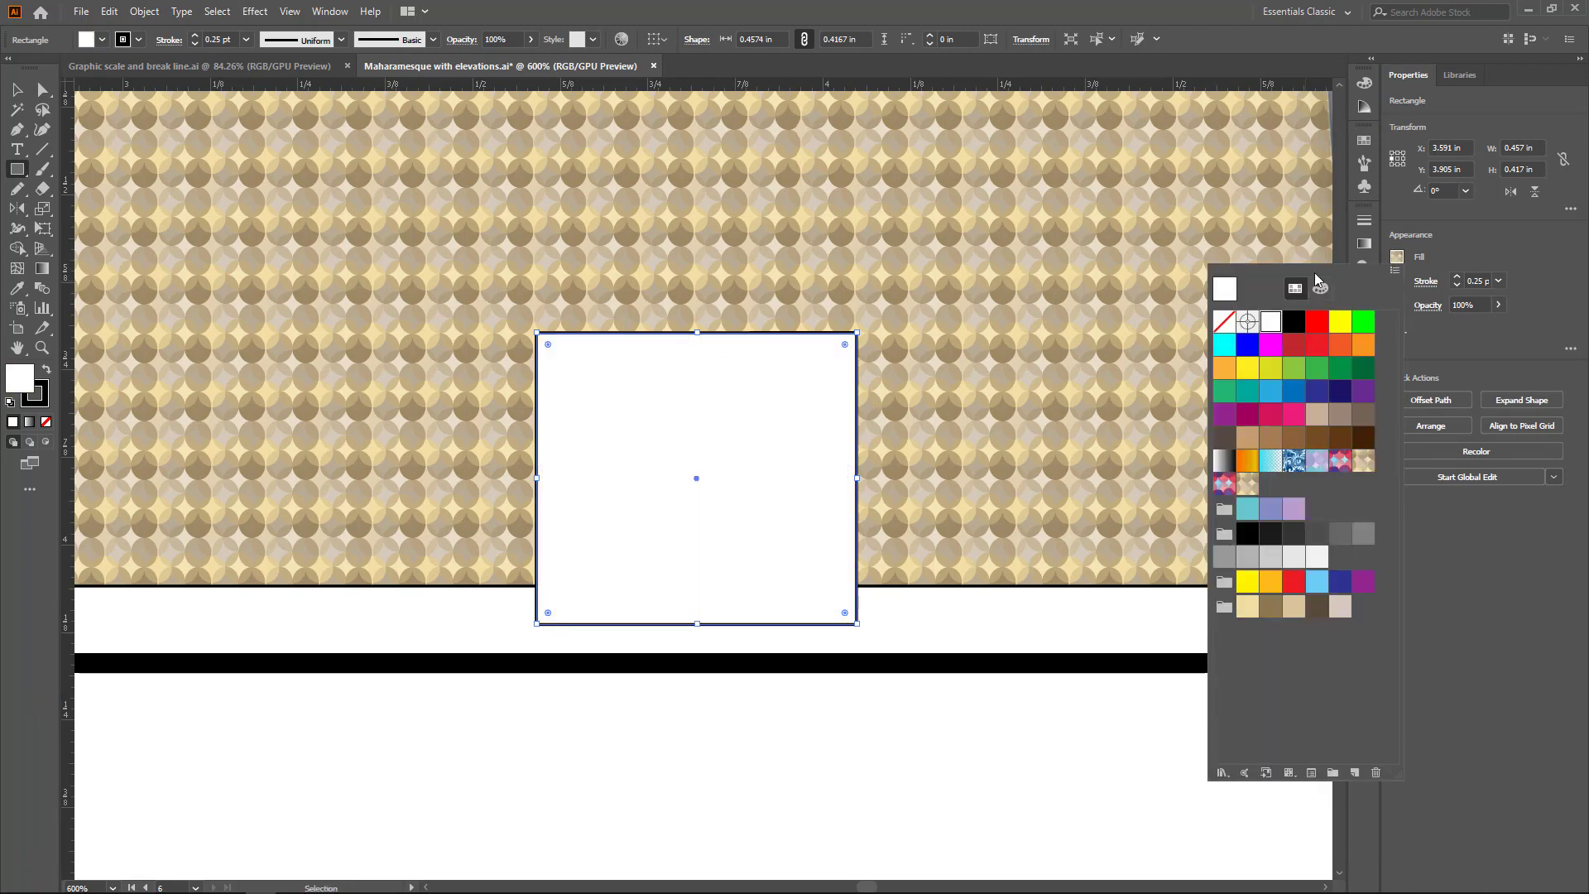
left_click(1447, 248)
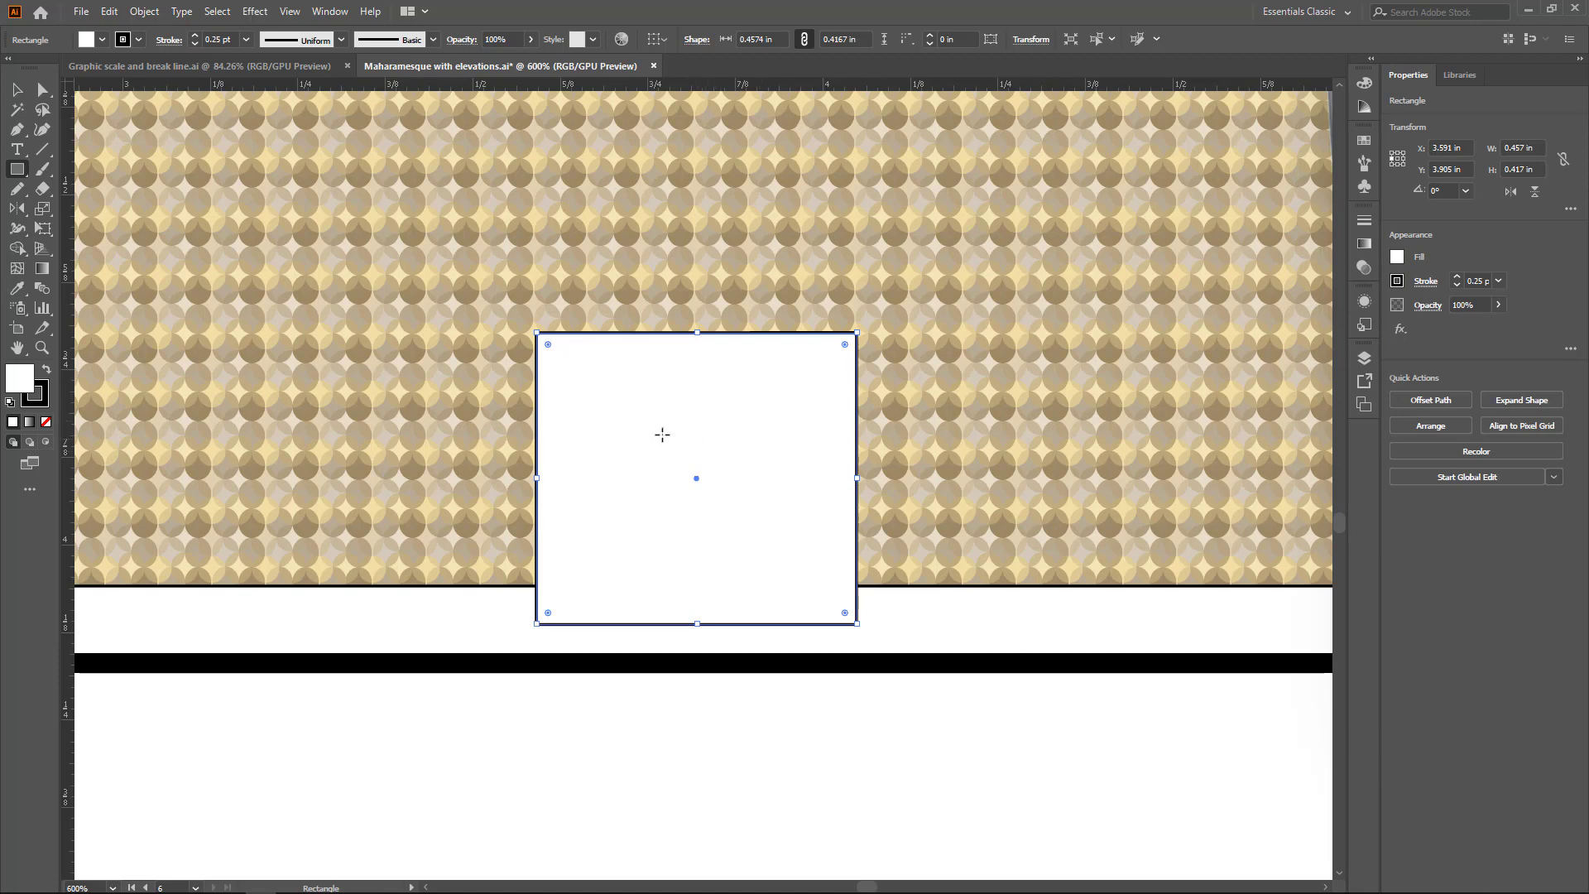
Duplicate the white rectangle directly above the original and shrink the copy's height to about 0.02 in, keeping its bottom edge in place.
left_click(18, 89)
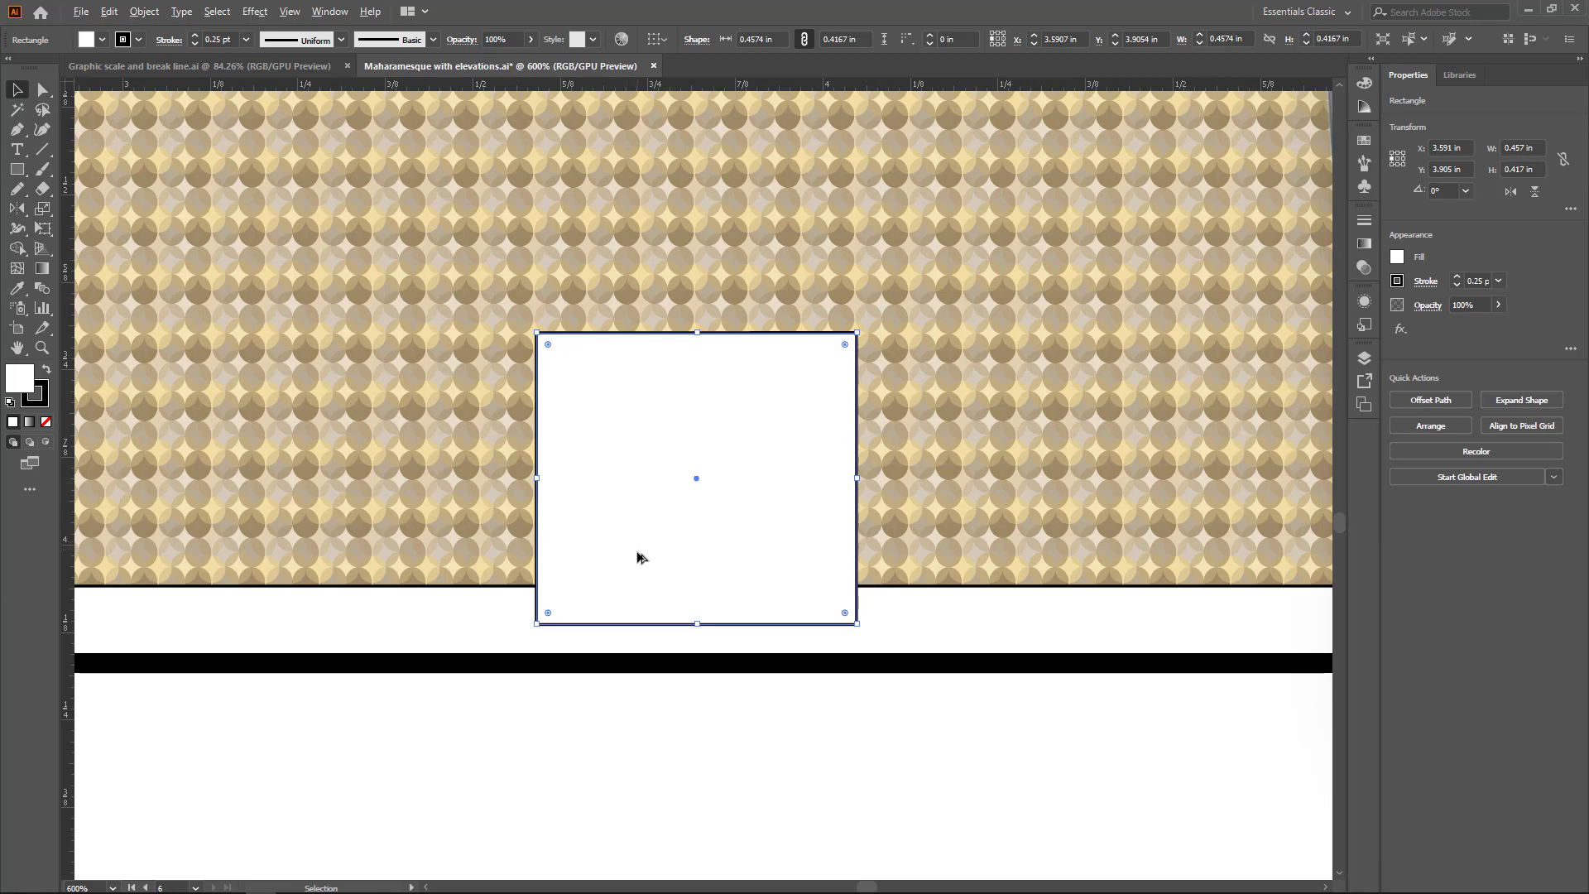
left_click_drag(637, 556, 630, 276)
scroll(657, 312, "up", 3)
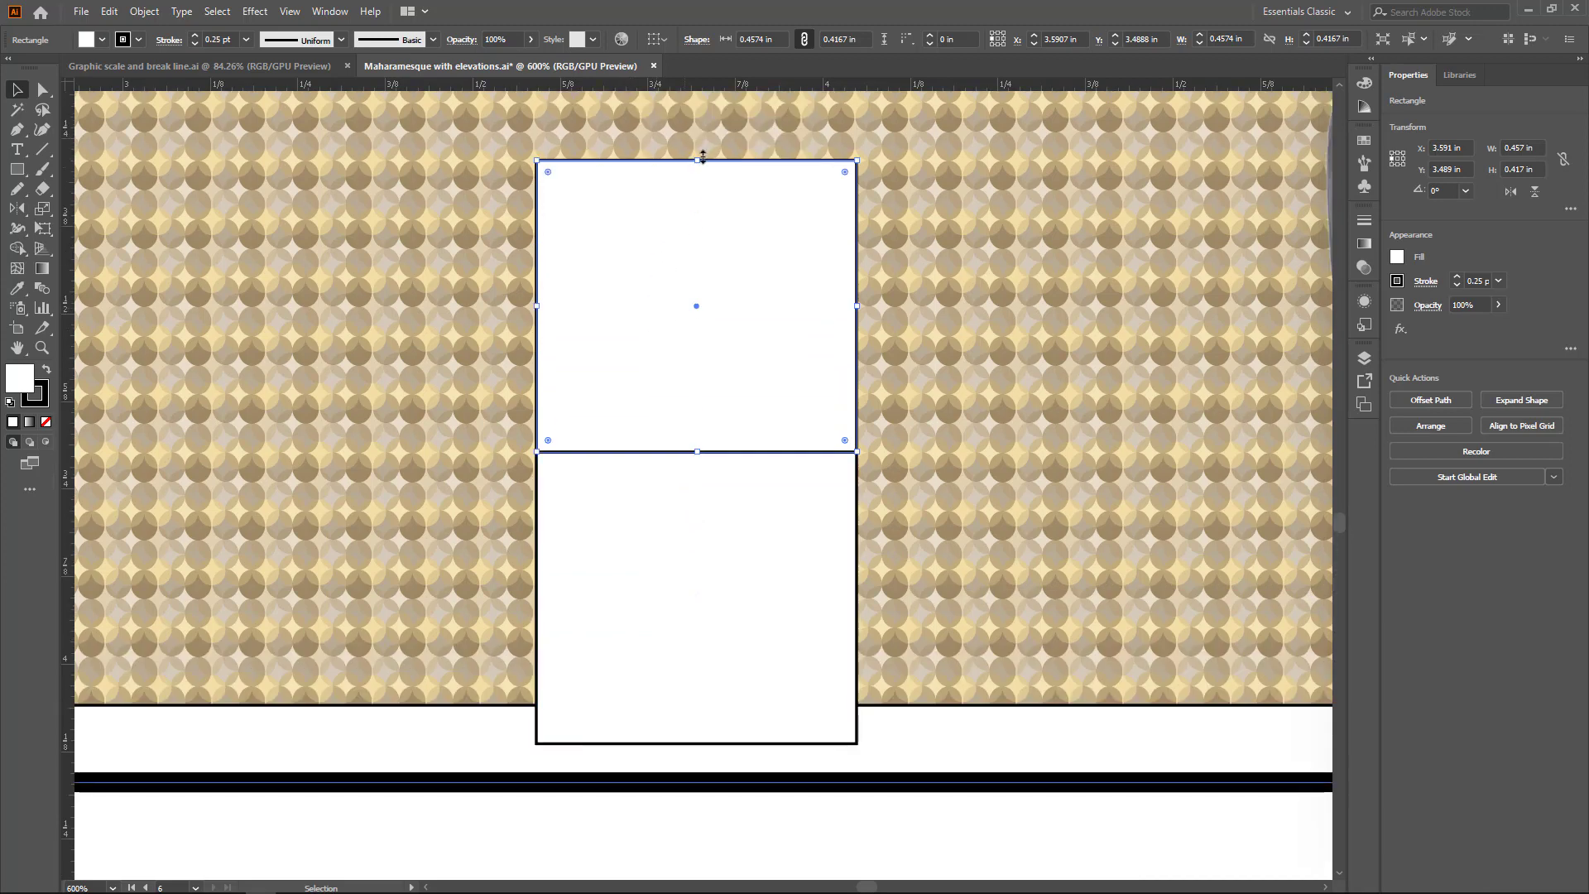
left_click_drag(702, 156, 702, 441)
scroll(684, 596, "up", 1)
scroll(677, 585, "down", 2)
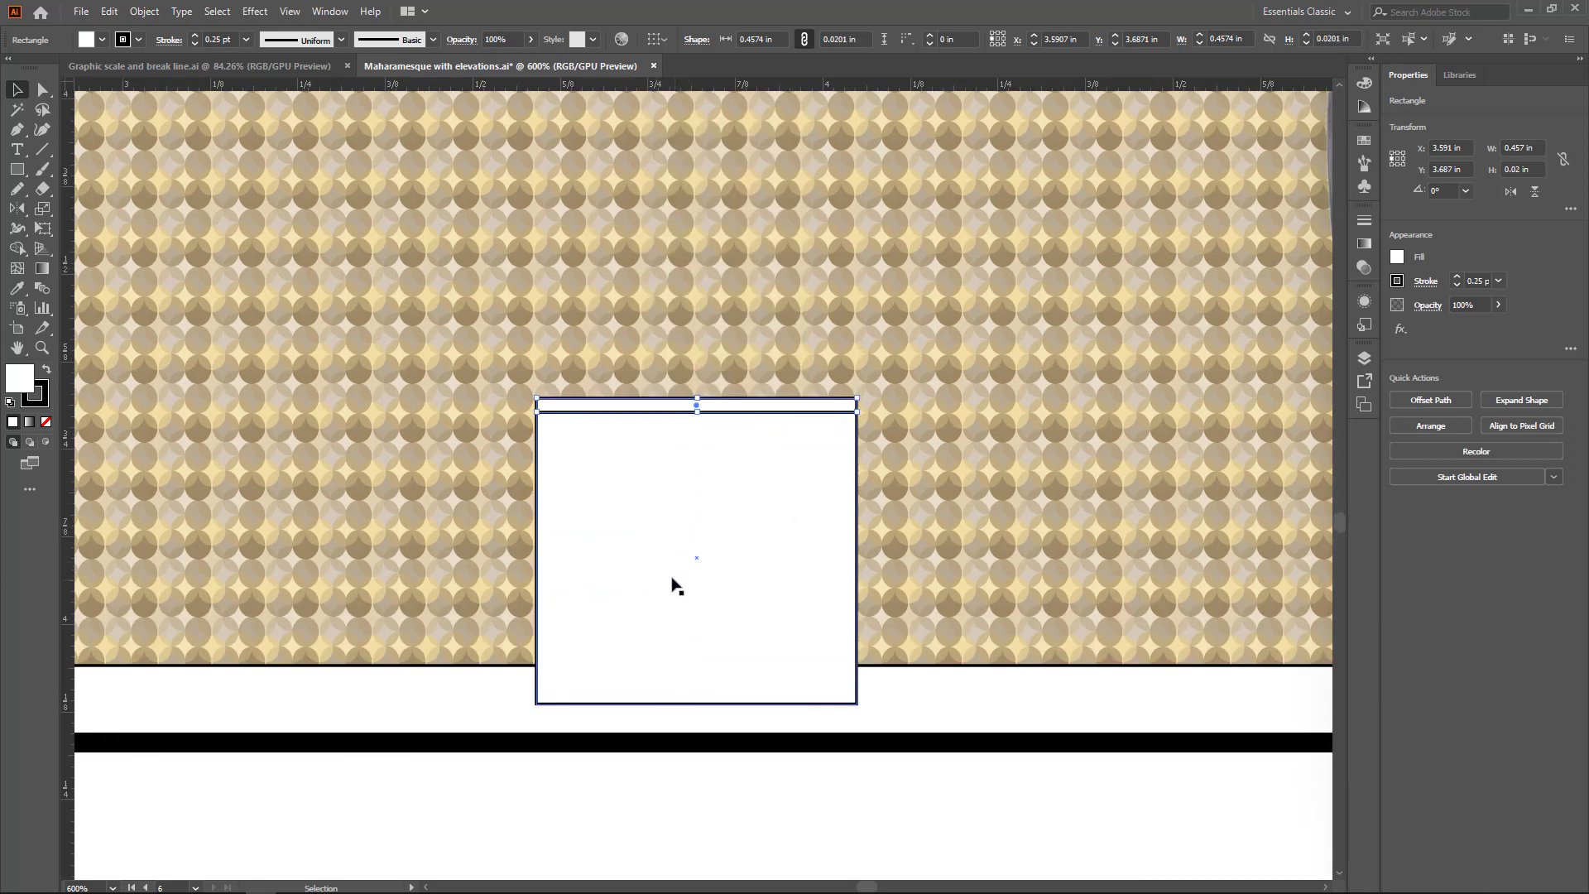
Draw two leg rectangles about 0.04 in by 0.055 in under the furniture body, one near each end, reaching the floor line.
scroll(677, 585, "down", 1)
left_click(17, 169)
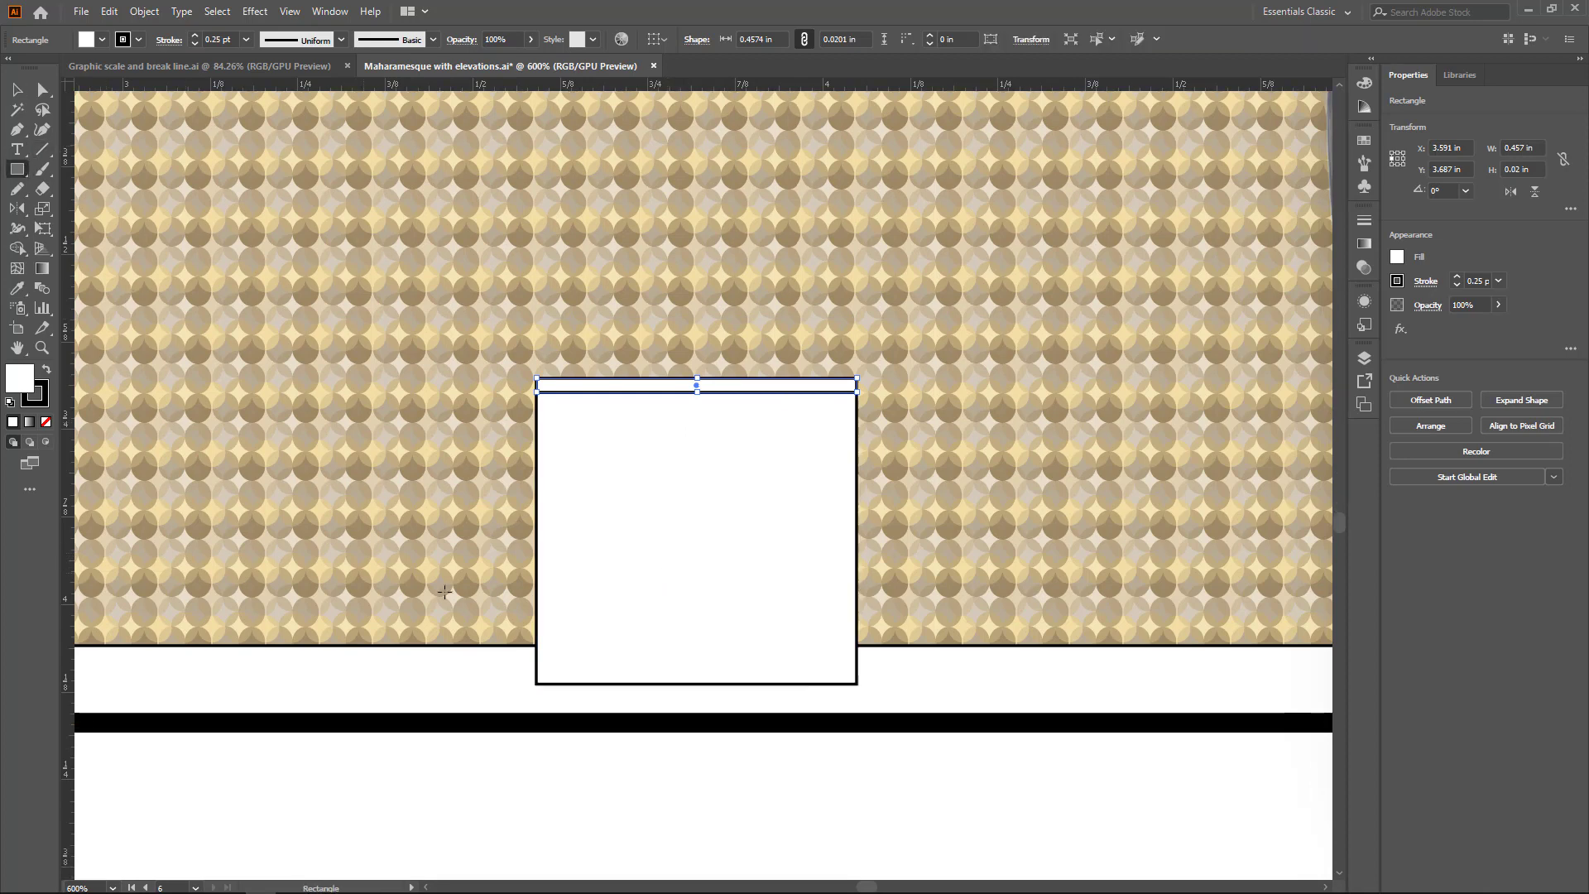
left_click_drag(567, 685, 595, 721)
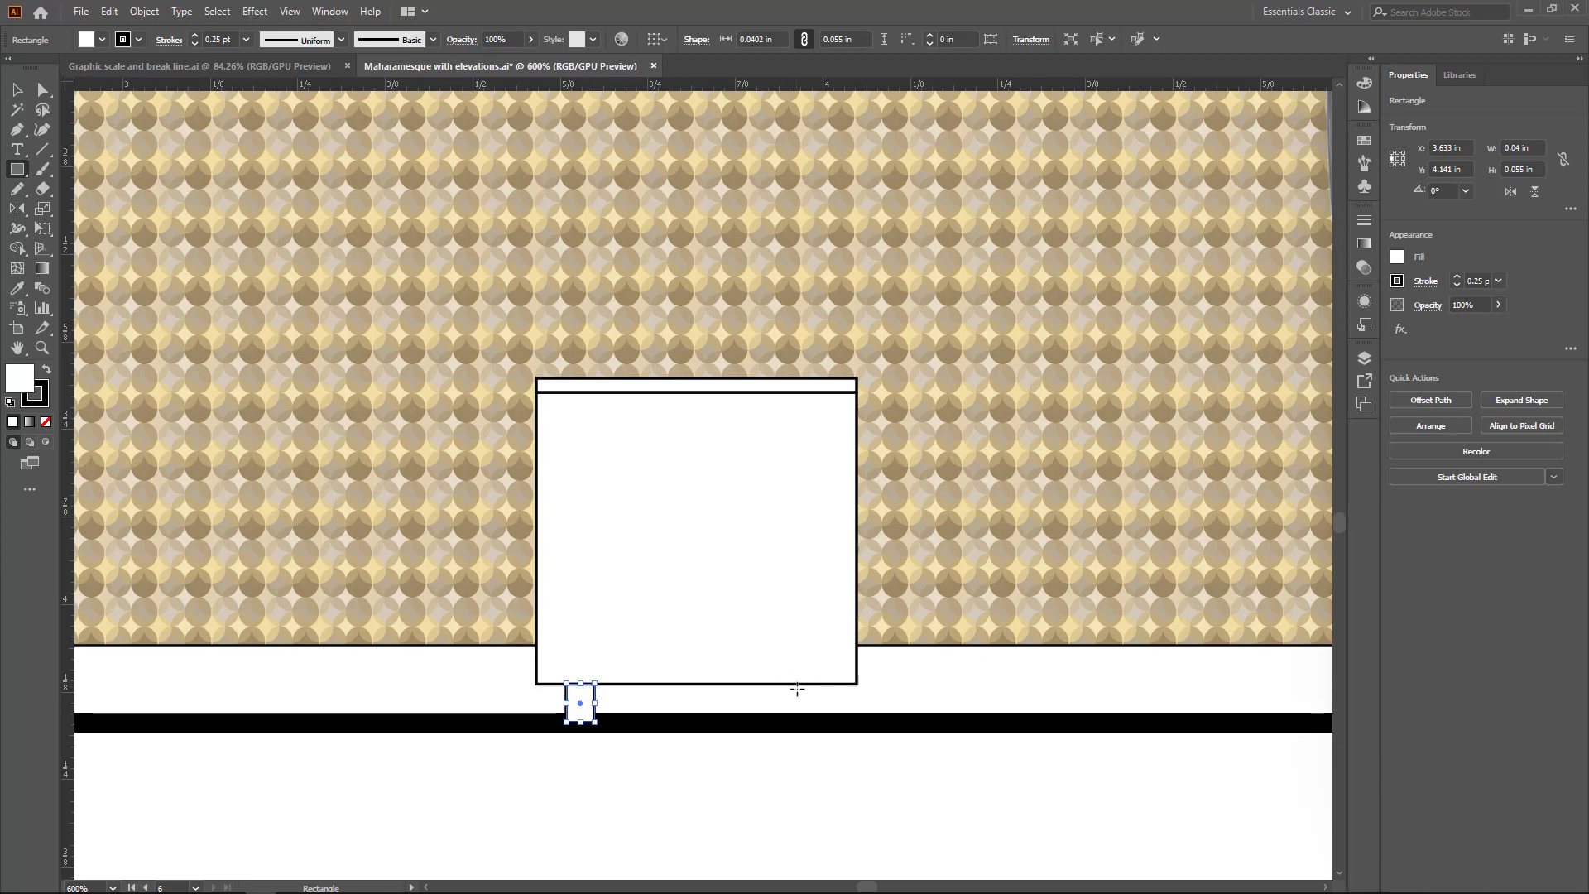
left_click_drag(815, 685, 787, 723)
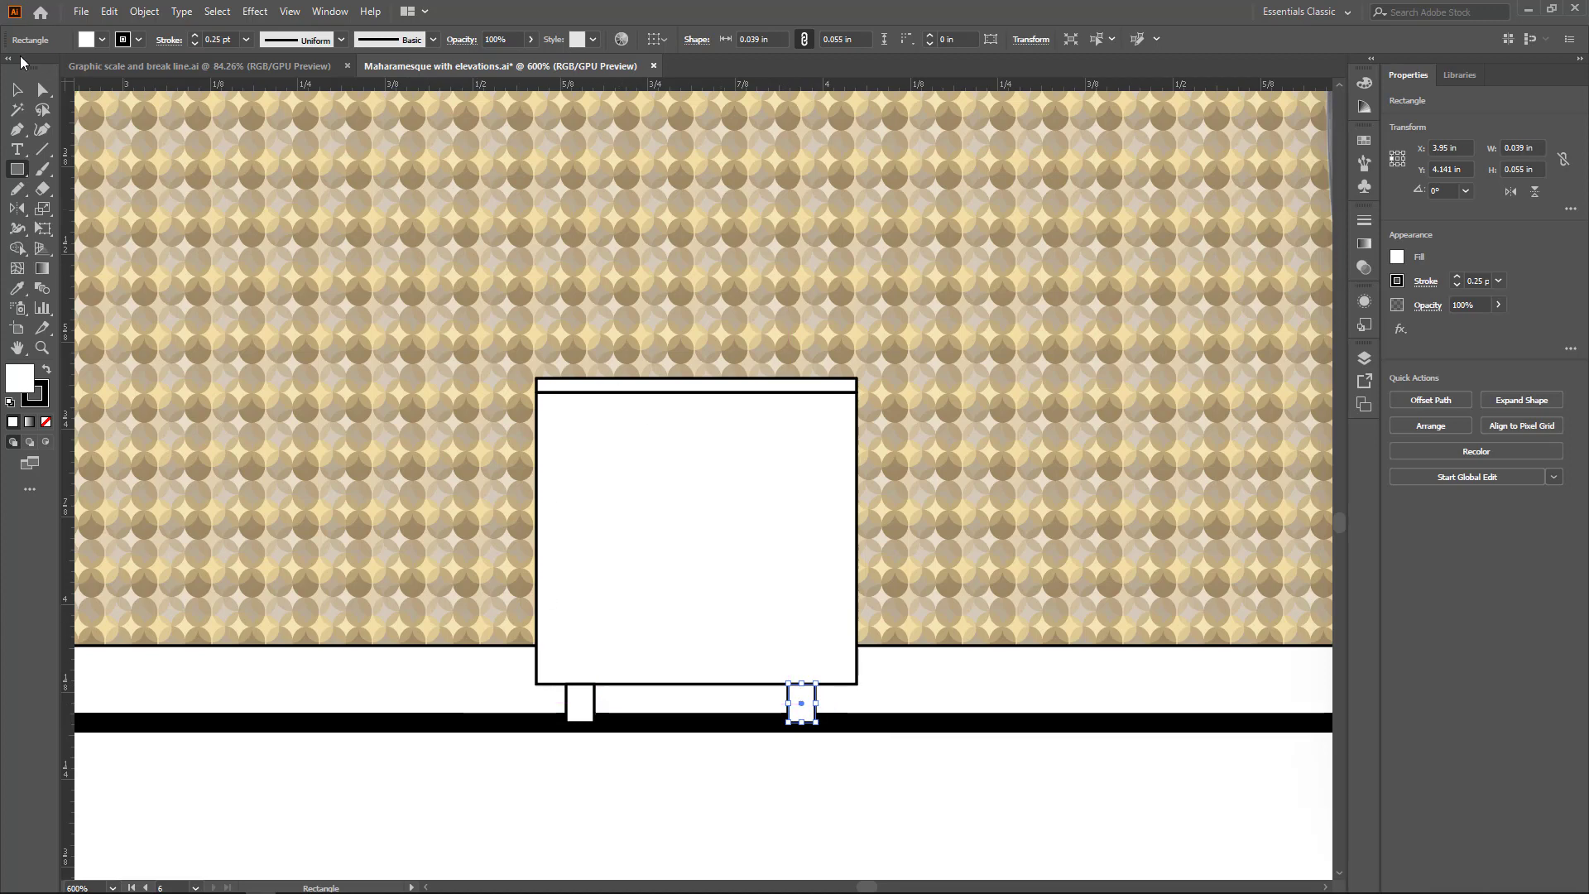
Select only the ottoman's top strip, body and two legs, leaving out the wall and trim, and group them.
left_click(18, 89)
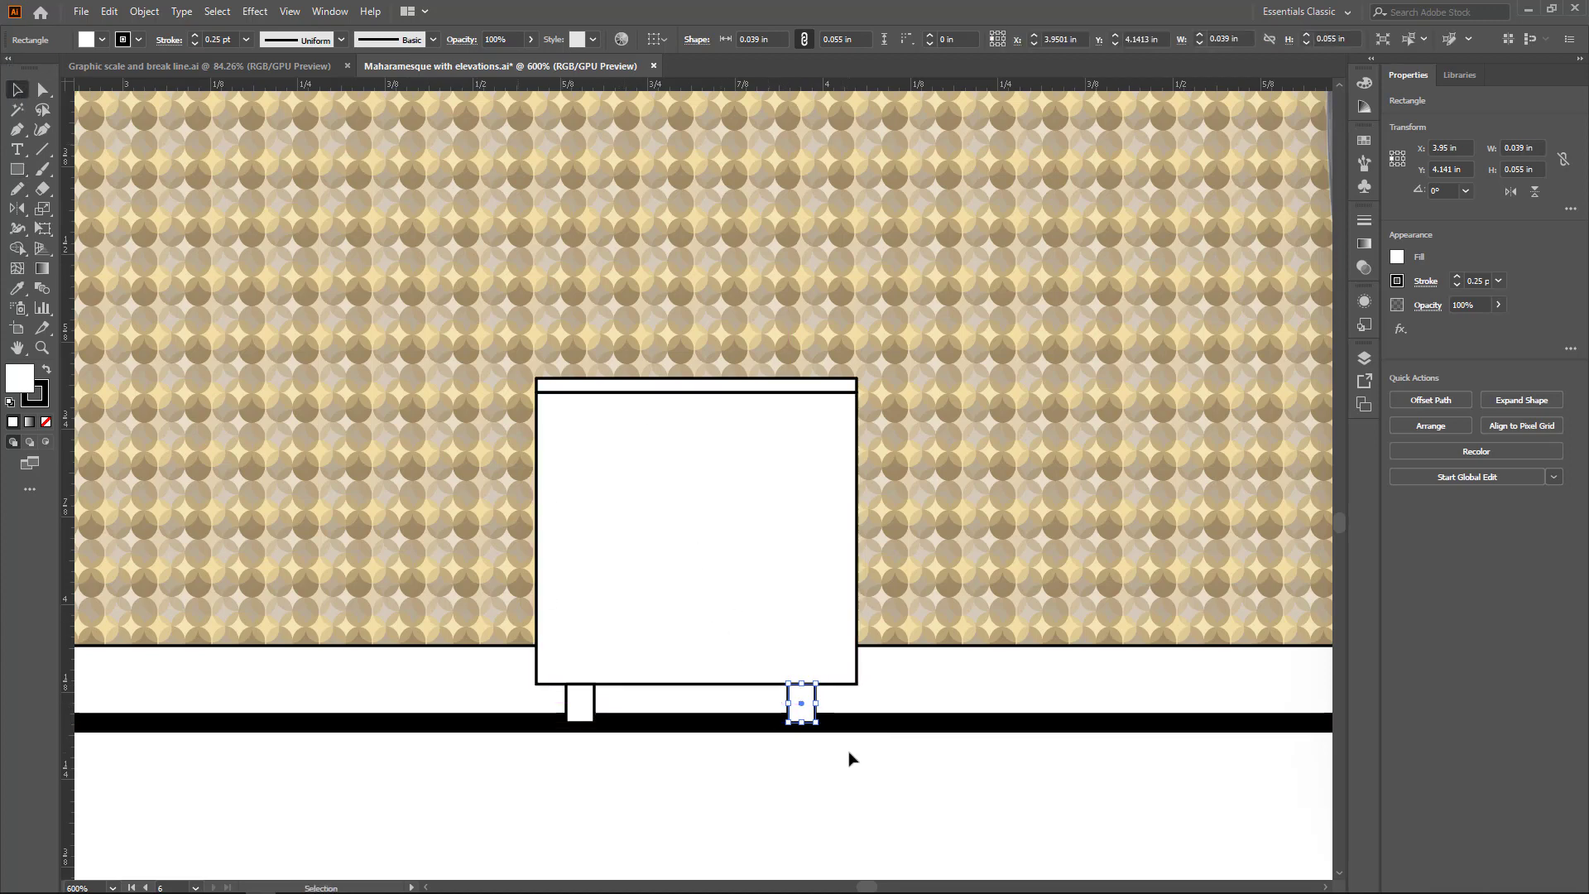
left_click_drag(873, 800, 496, 367)
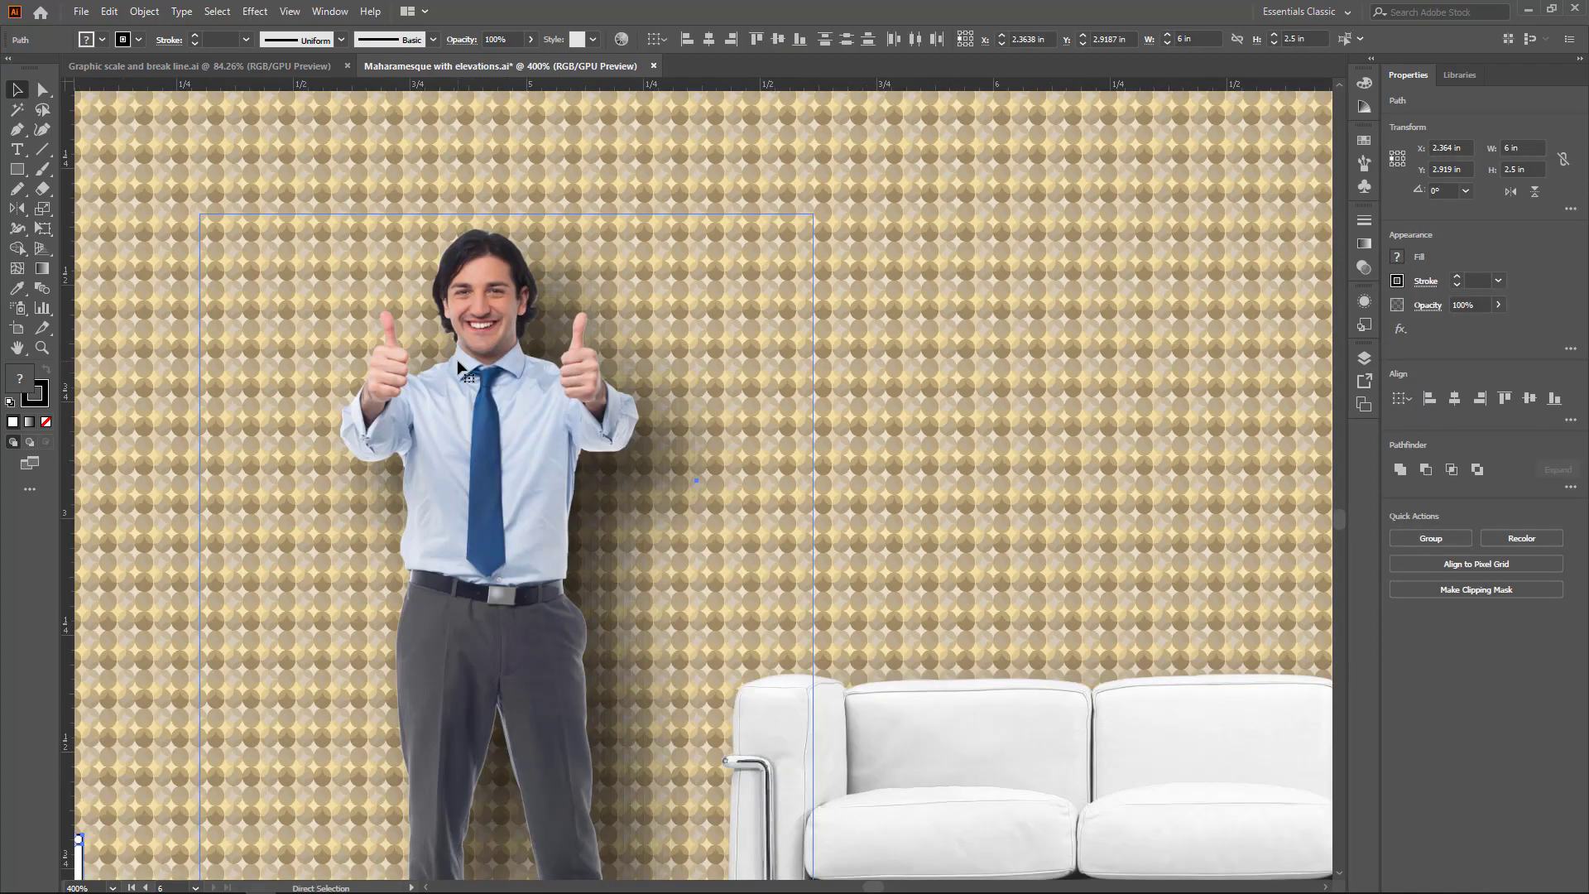
key("ctrl+plus")
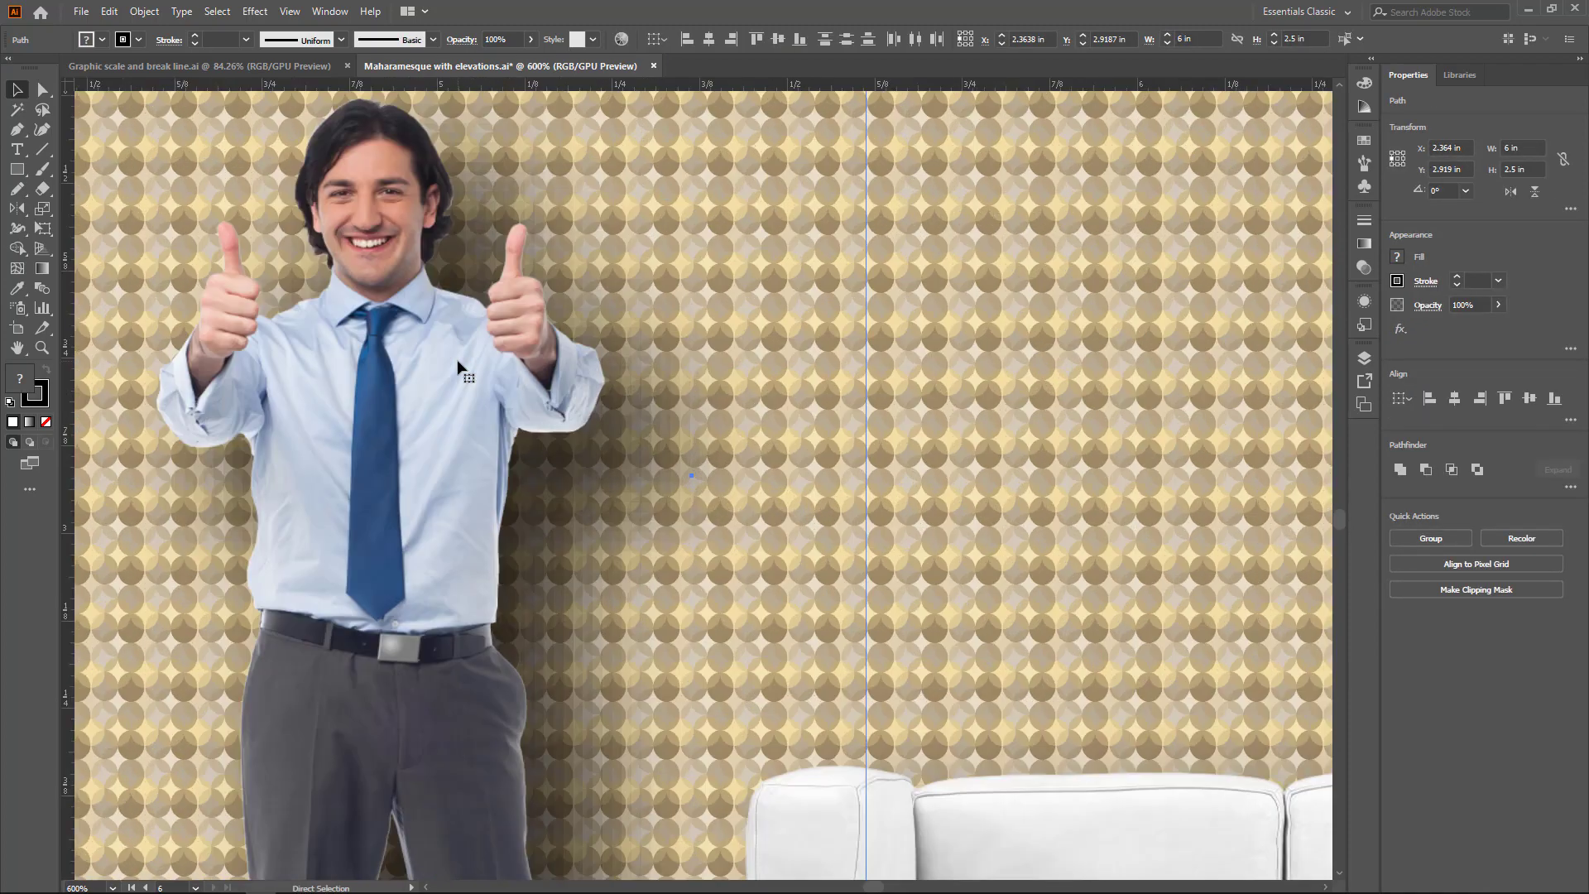
key("ctrl+minus")
key("ctrl+plus")
key("ctrl+minus")
key("ctrl+minus")
key("ctrl+minus")
key("ctrl+minus")
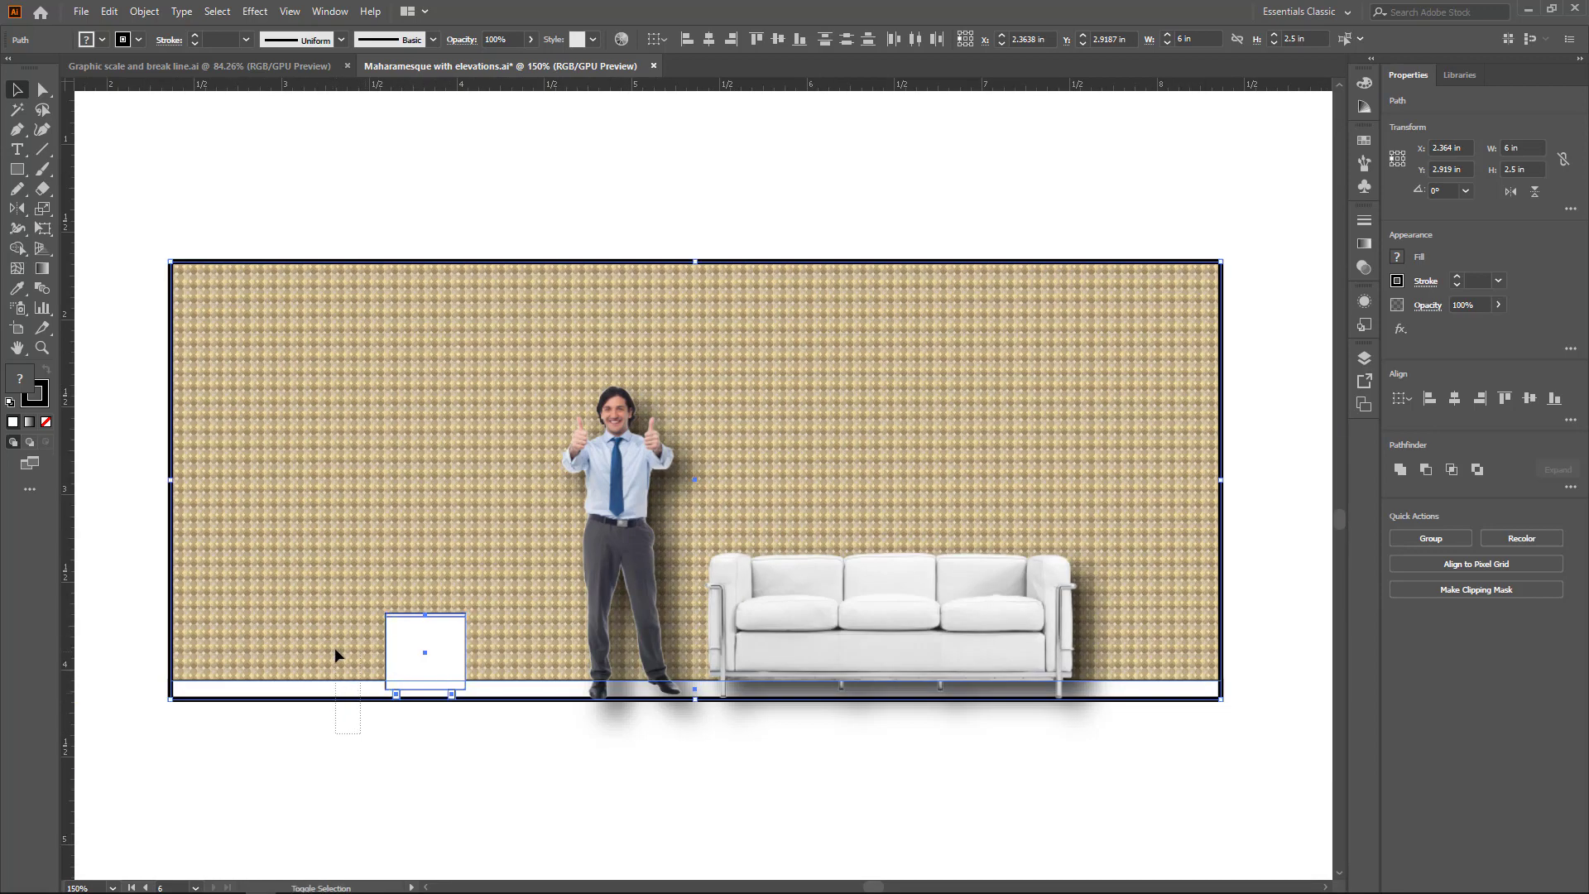
left_click(414, 650)
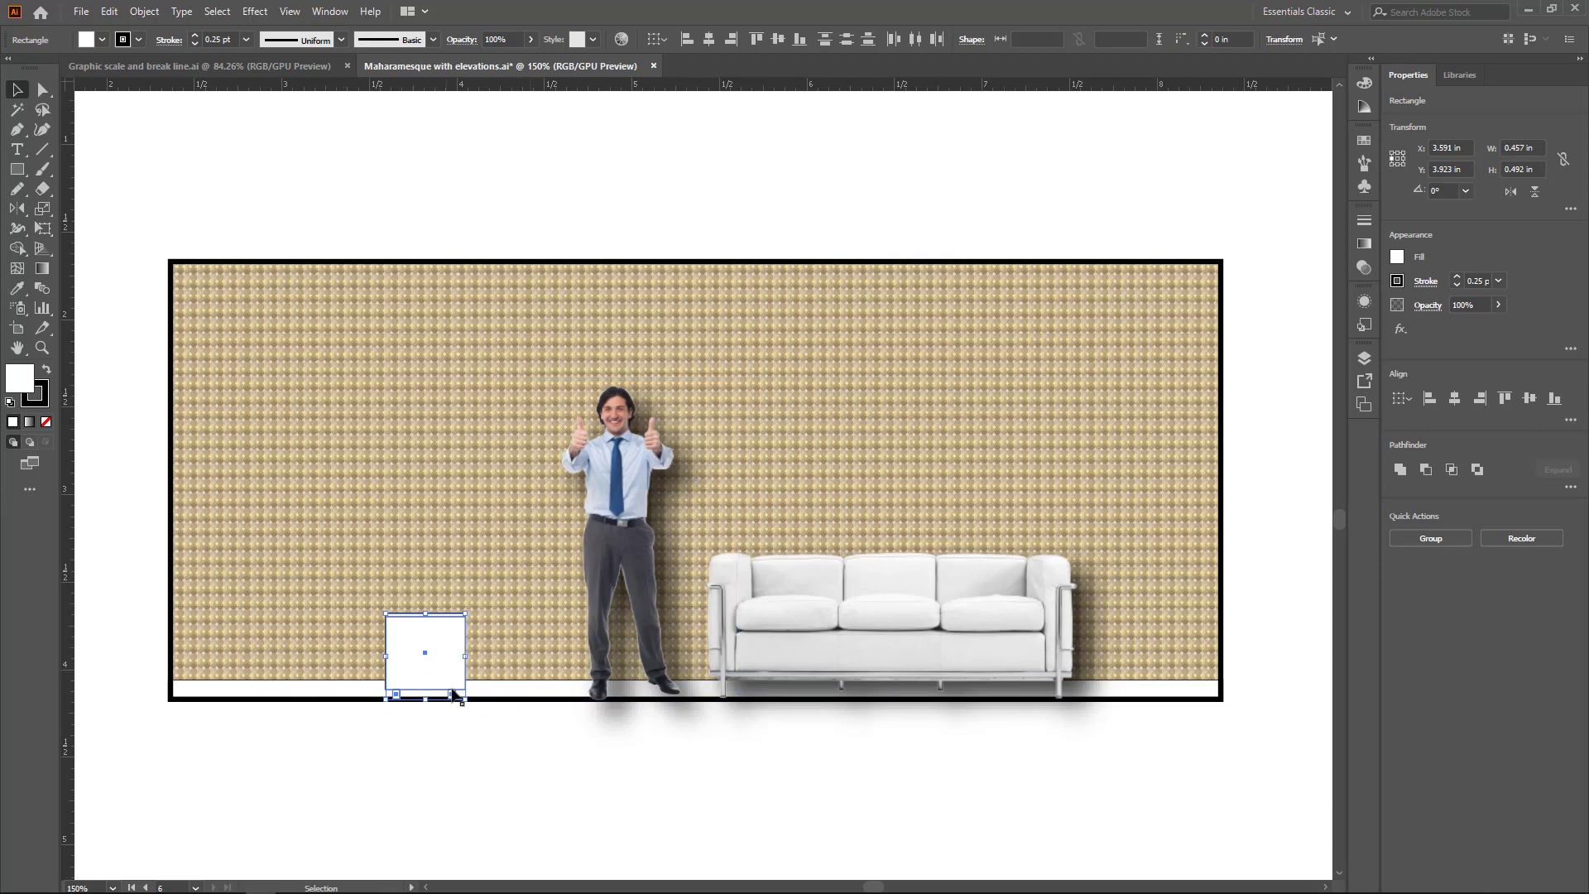
right_click(438, 646)
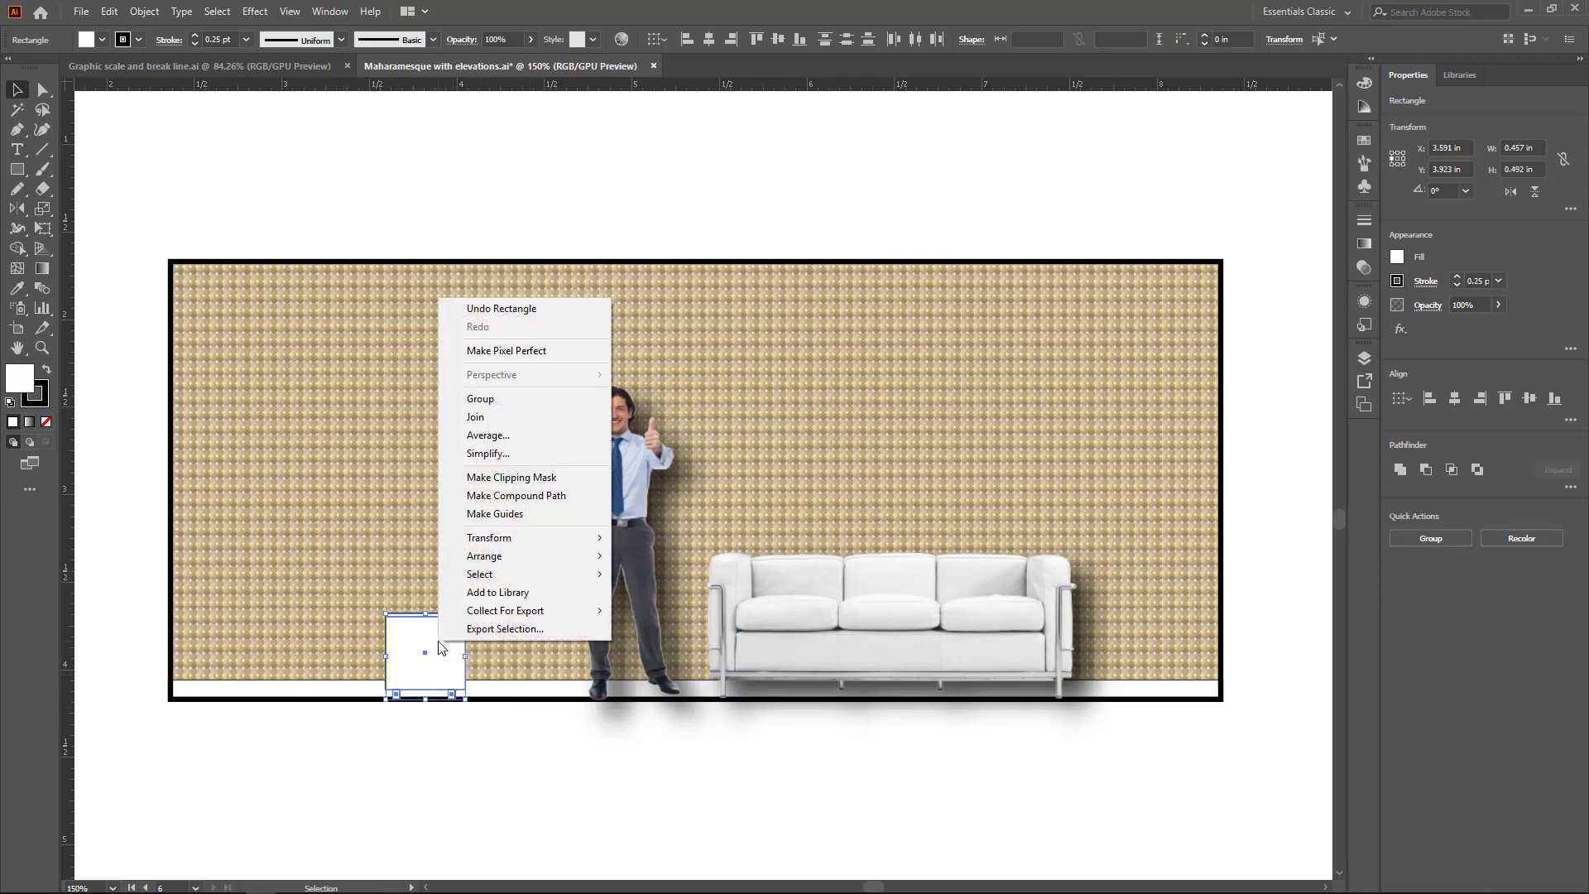
left_click(478, 399)
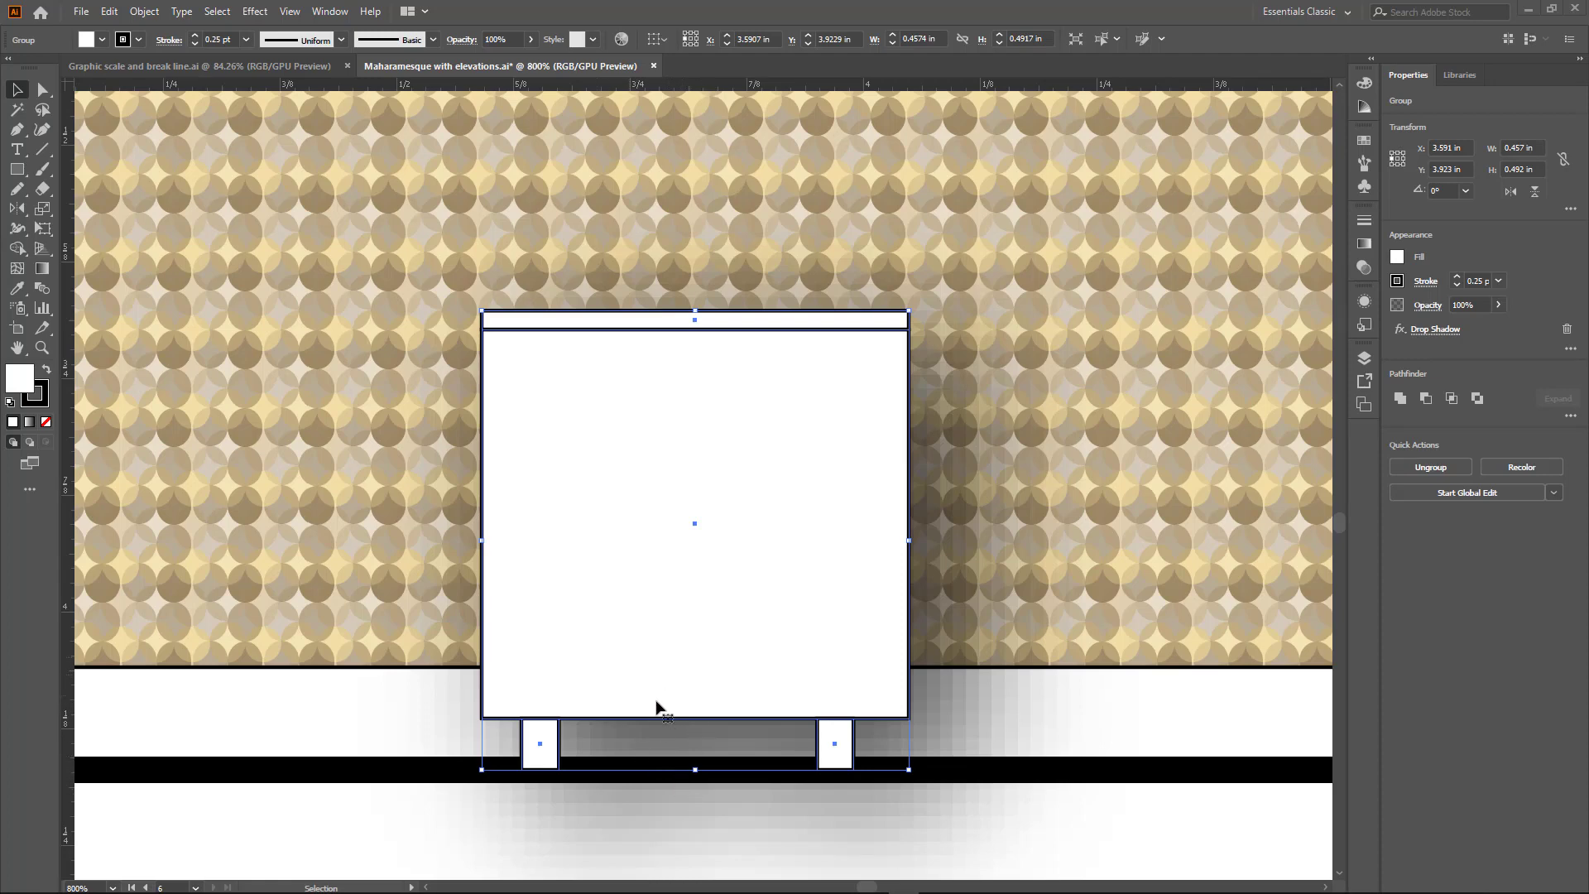
Isolate the ottoman group and taper both legs by moving each one's outer bottom corner inward.
double_click(638, 644)
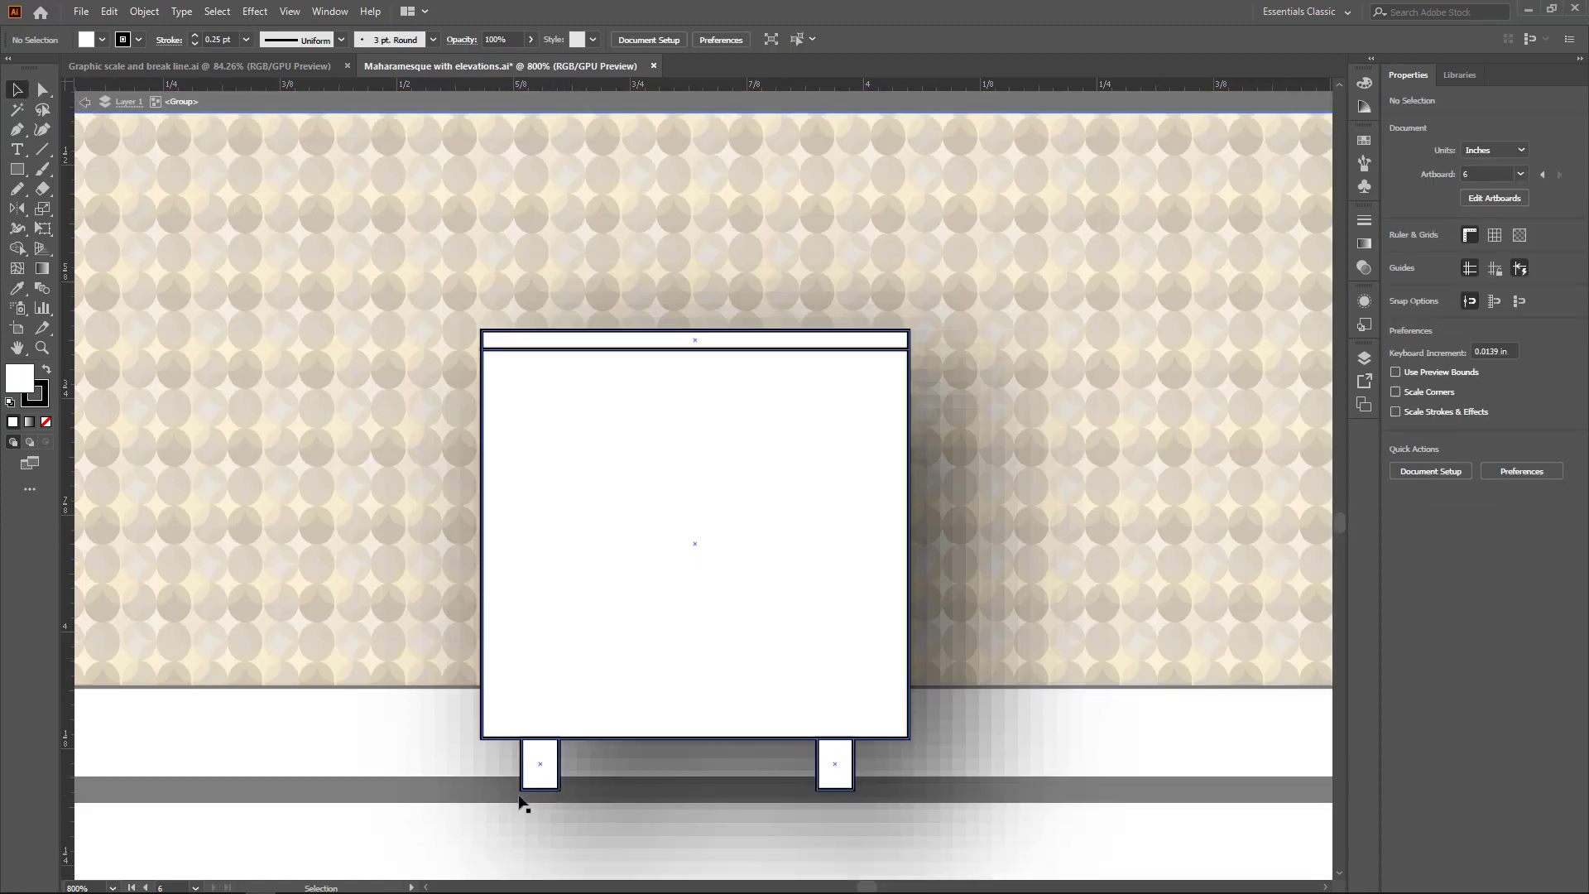
scroll(523, 801, "down", 2)
left_click(559, 685)
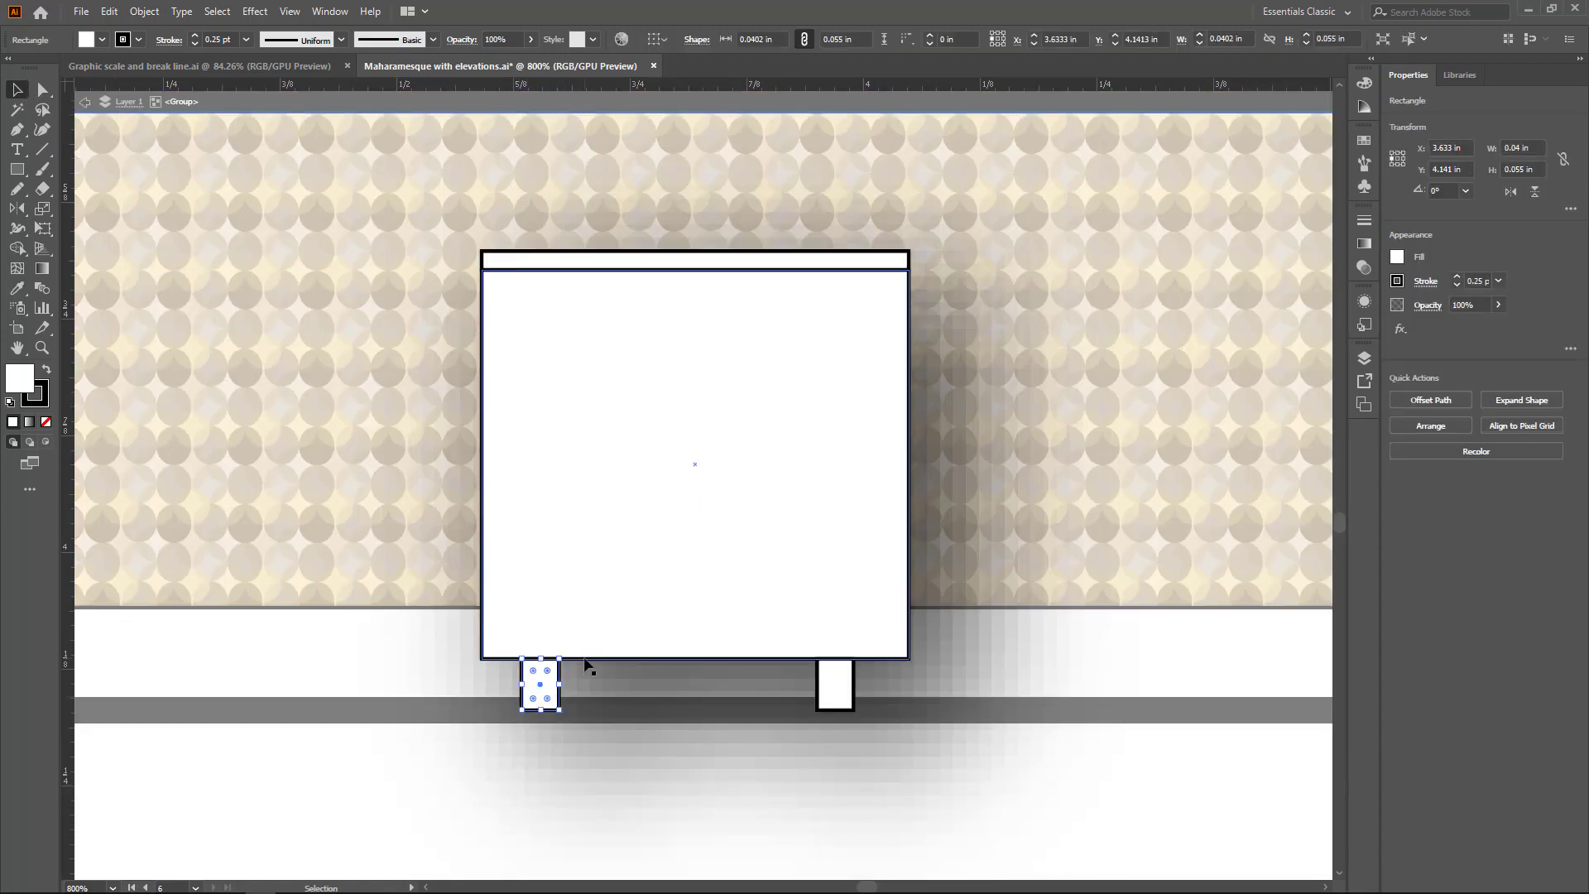
key("ctrl+plus")
key("ctrl+plus")
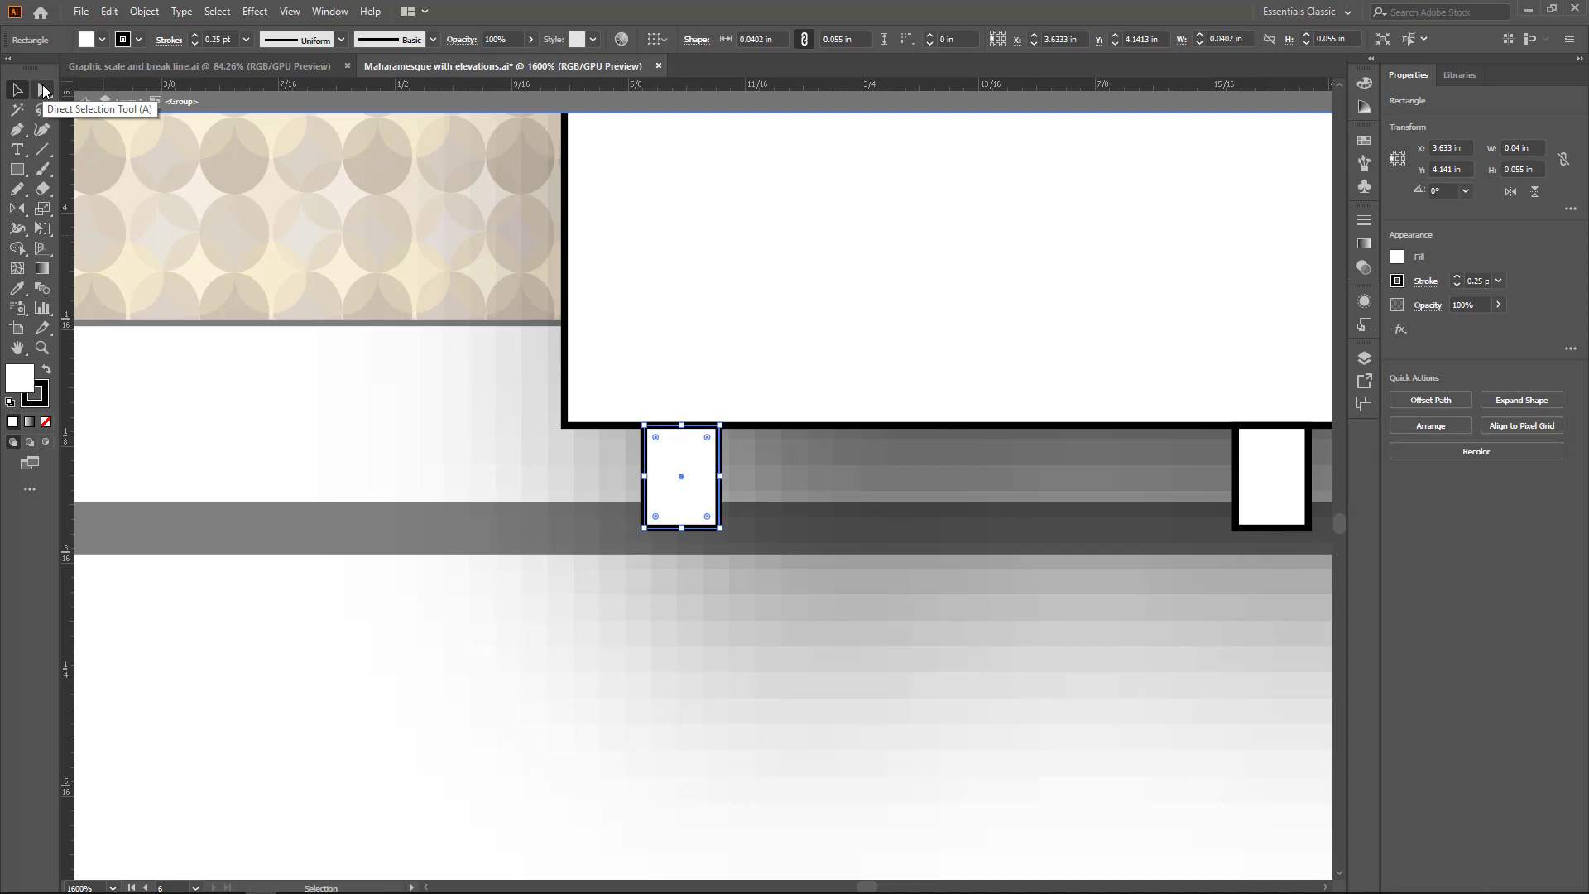
left_click(44, 90)
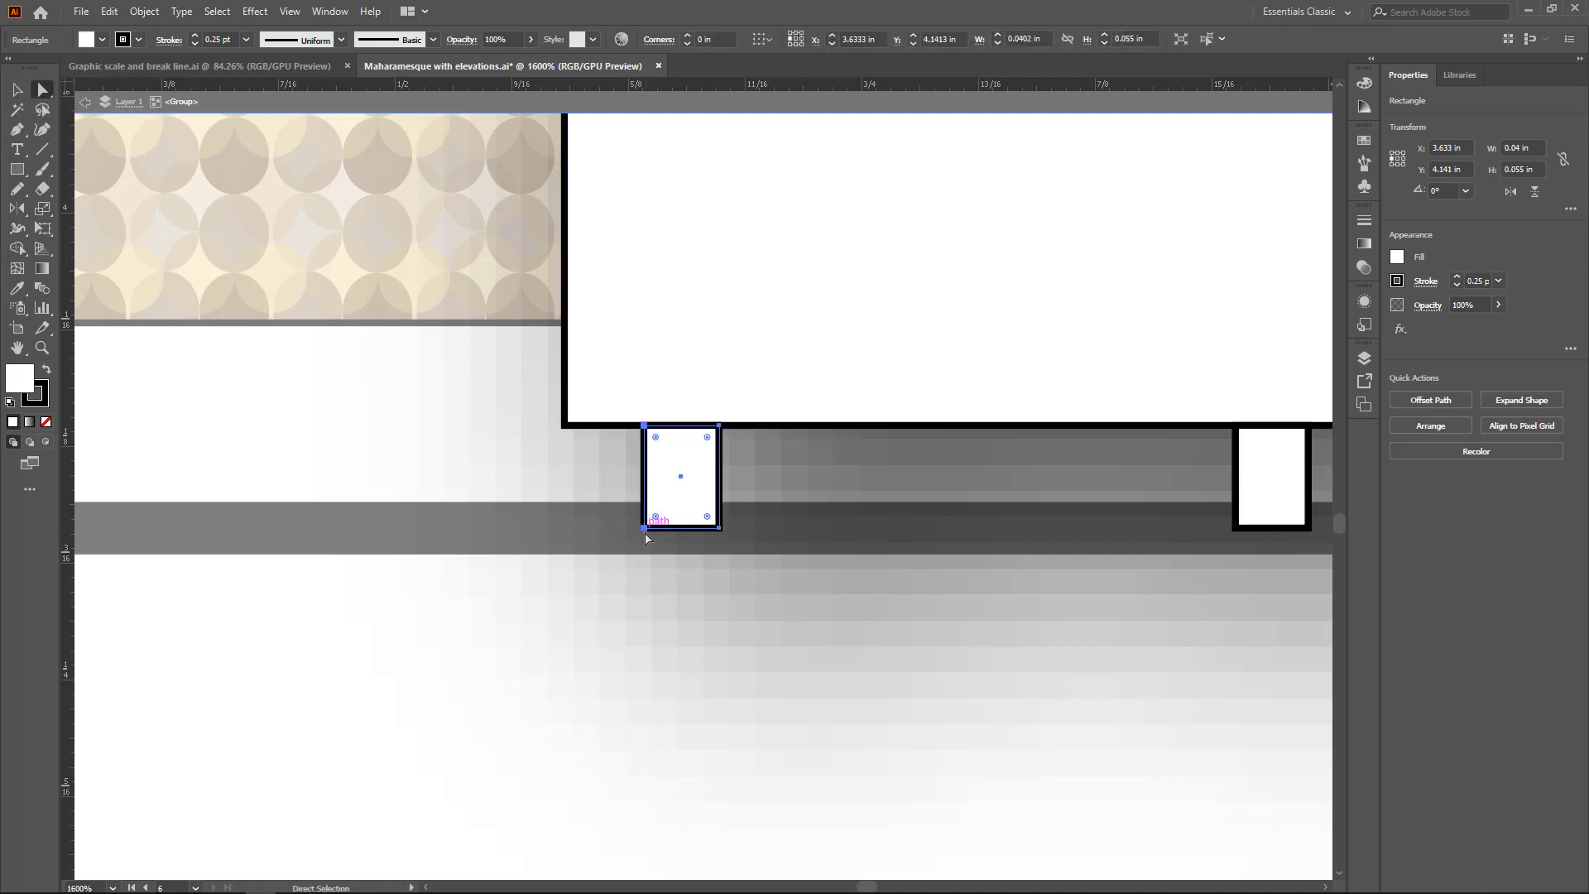
left_click_drag(645, 528, 676, 528)
left_click(1296, 521)
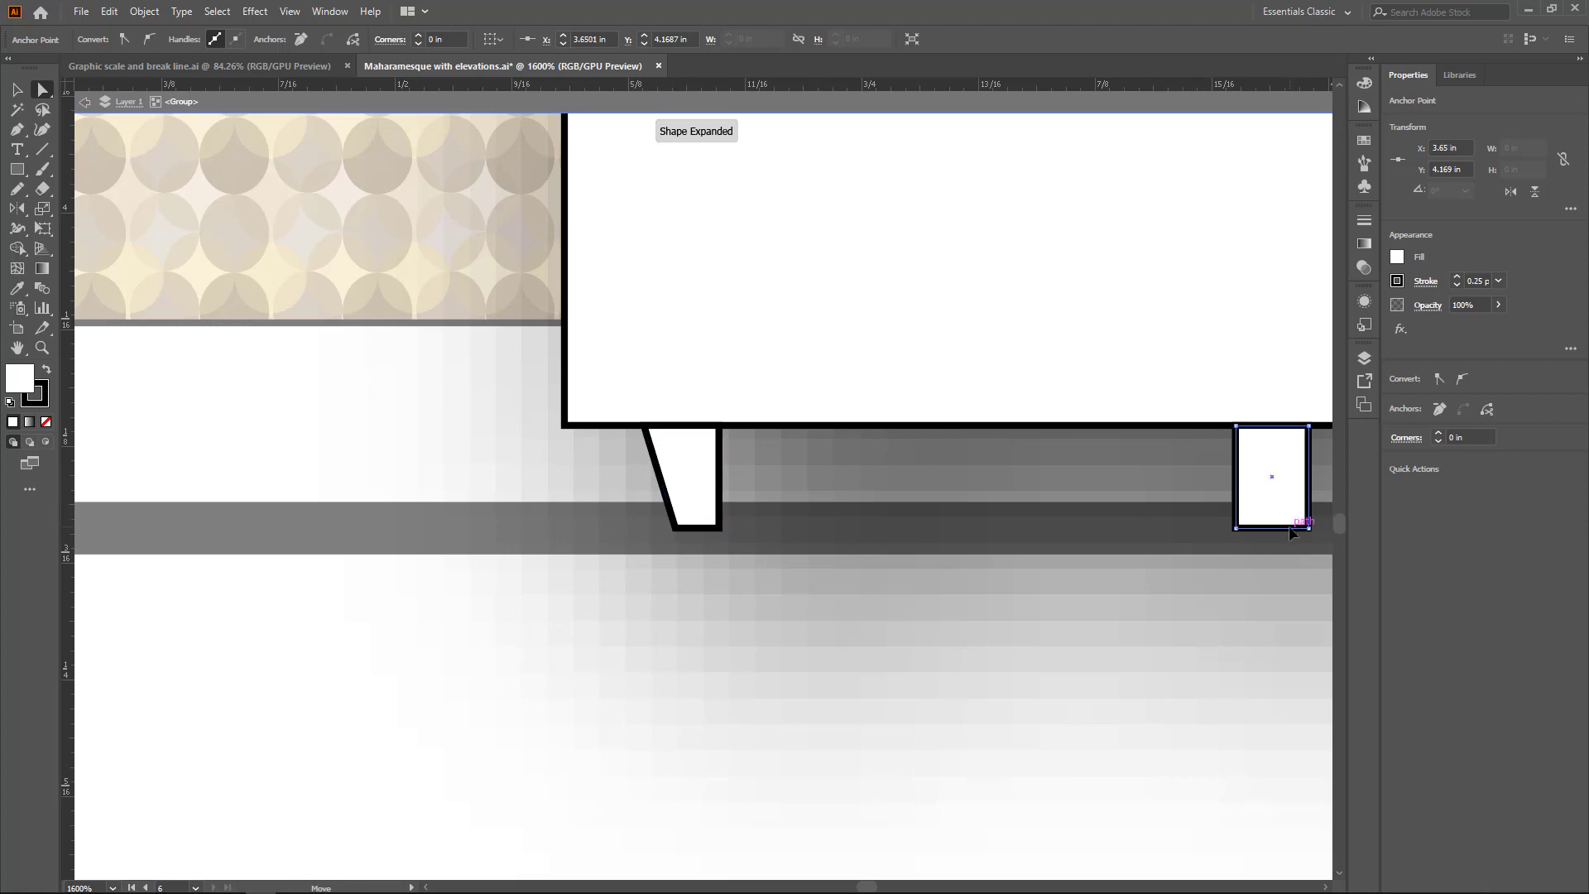
left_click_drag(1308, 528, 1280, 533)
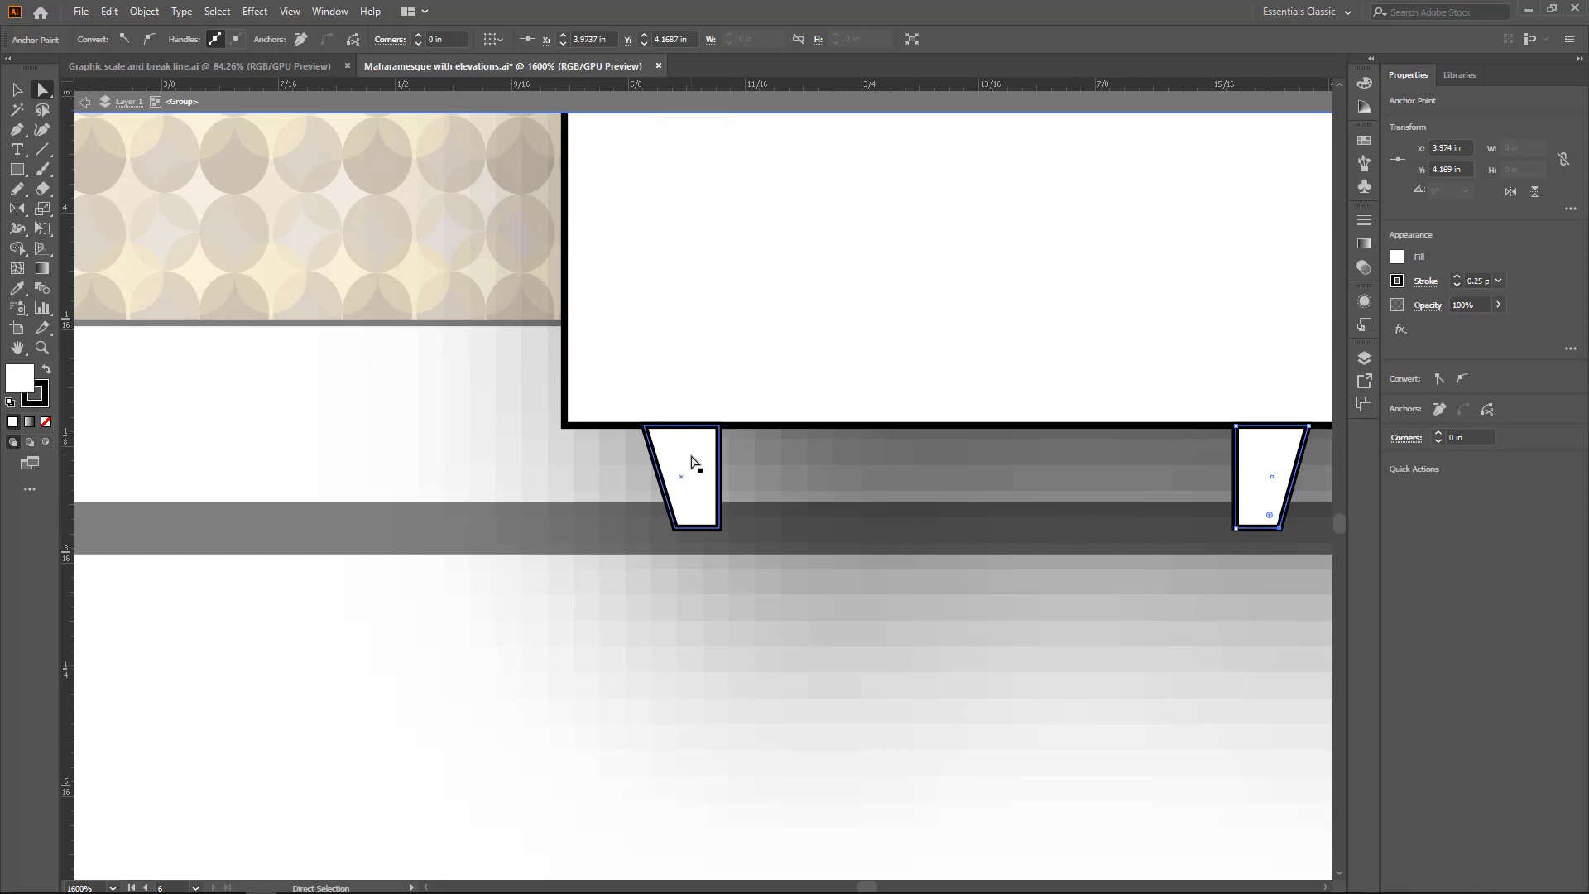
Round all four corners of the ottoman's body rectangle to a radius of about 0.013 in.
key("ctrl+minus")
scroll(692, 461, "down", 1)
scroll(691, 461, "up", 8)
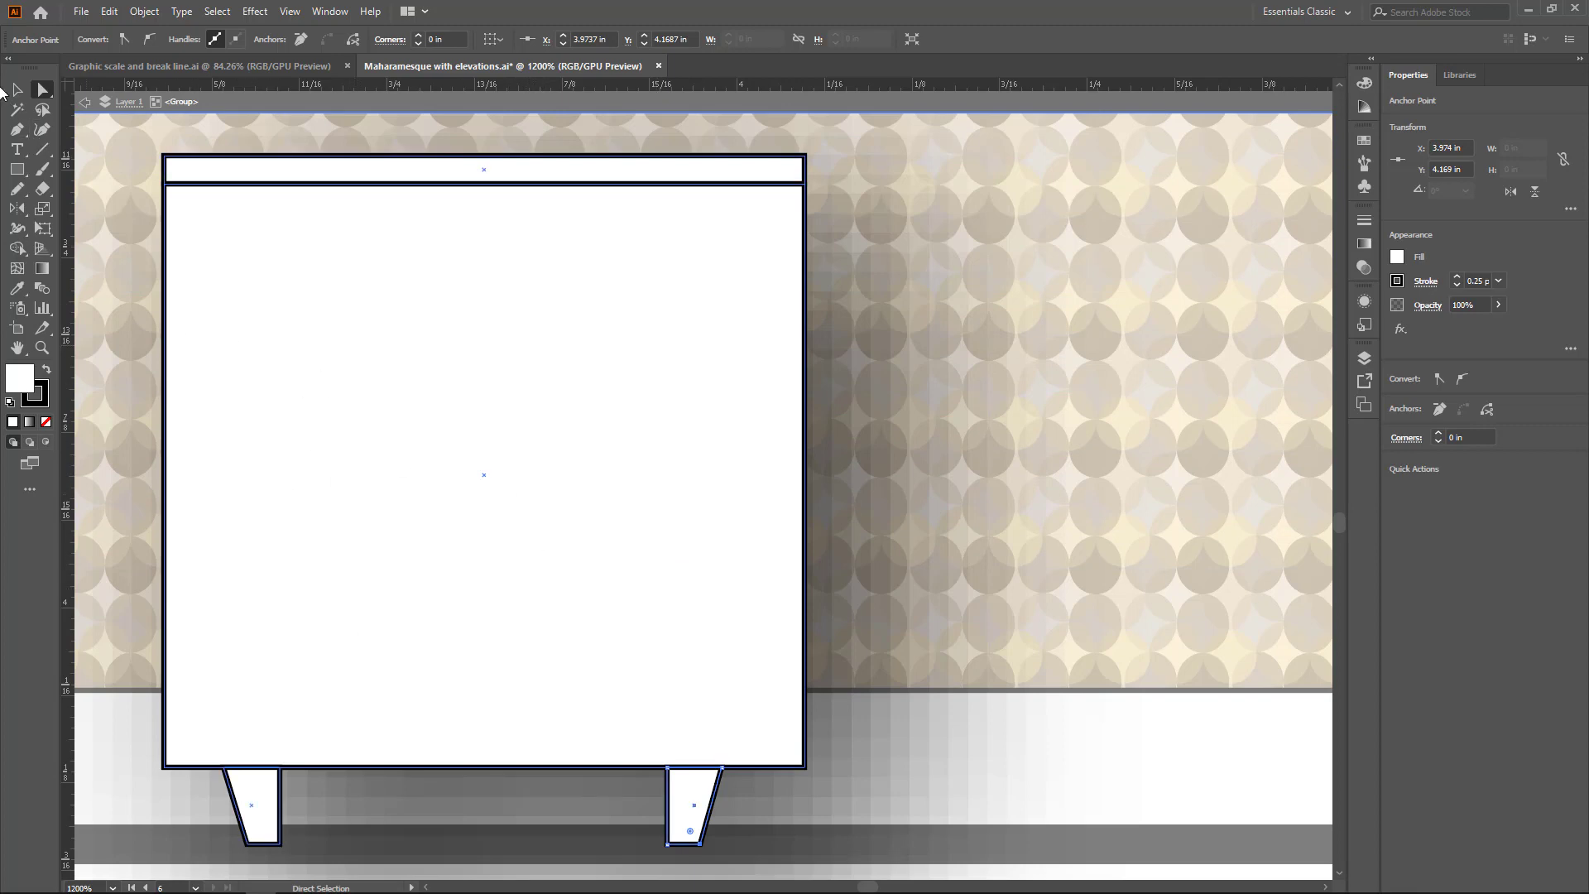
key("v")
left_click(297, 328)
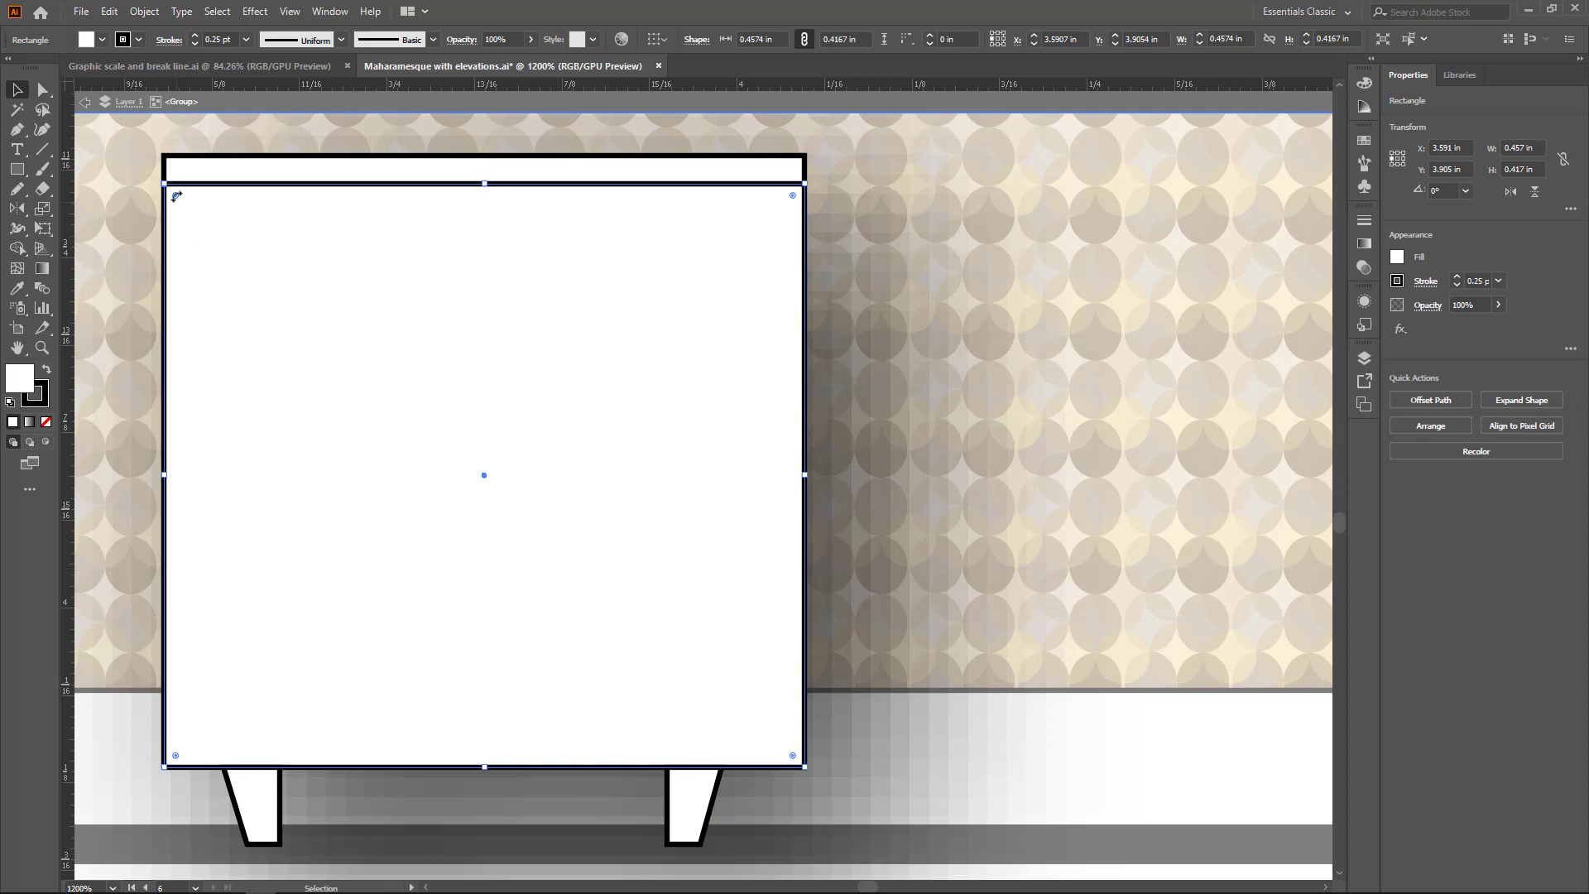
left_click_drag(175, 198, 184, 205)
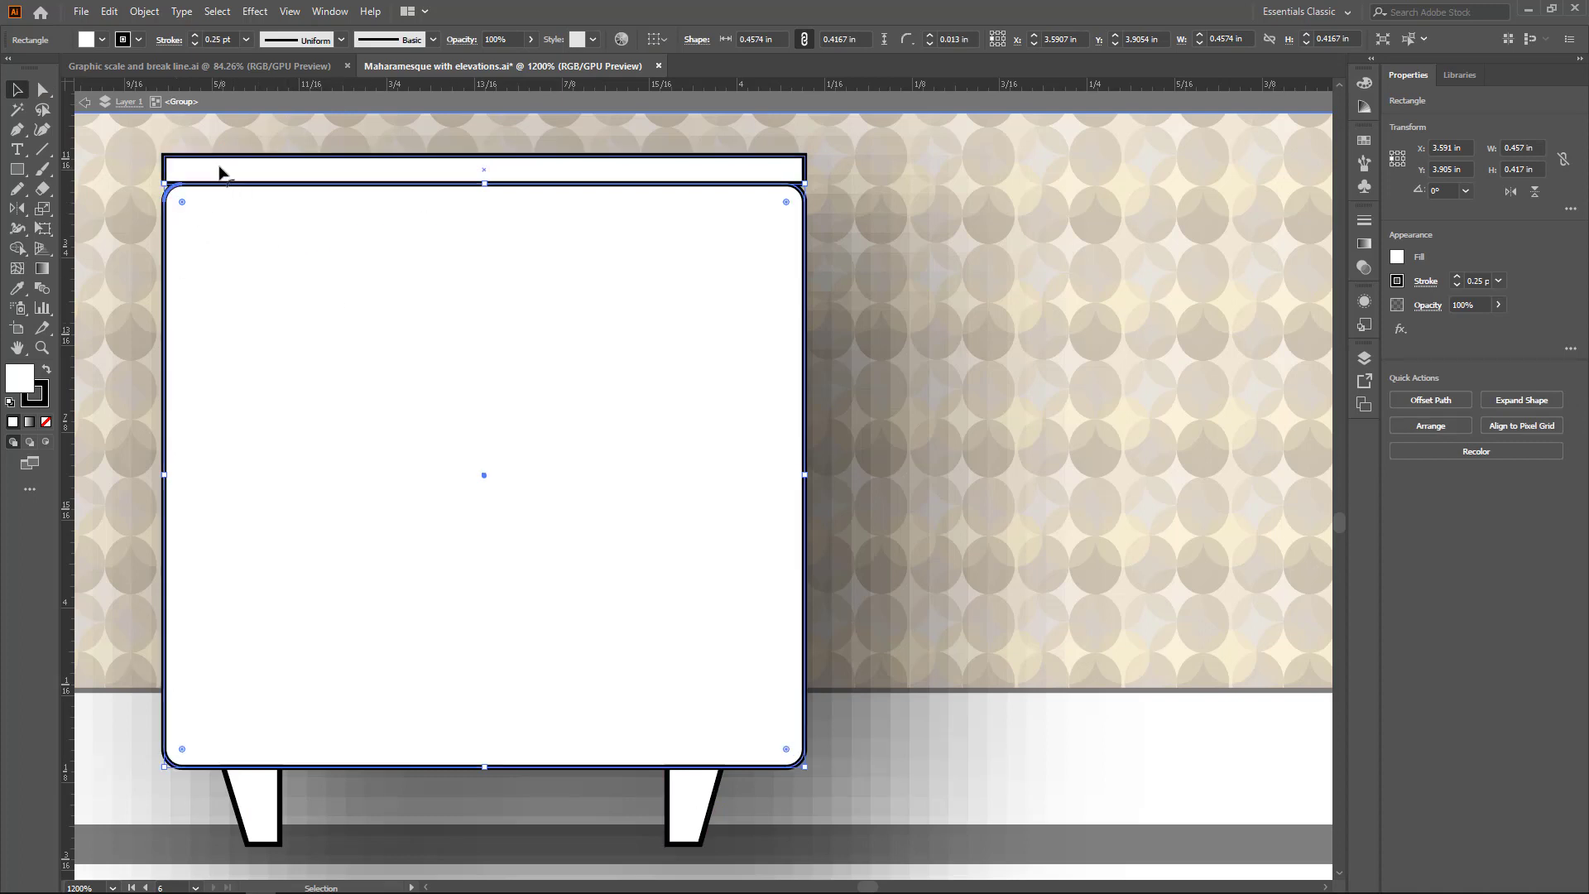
Round the upper corners of the ottoman's thin top strip to a radius of 0.02 in and leave the group's isolation.
key("ctrl+a")
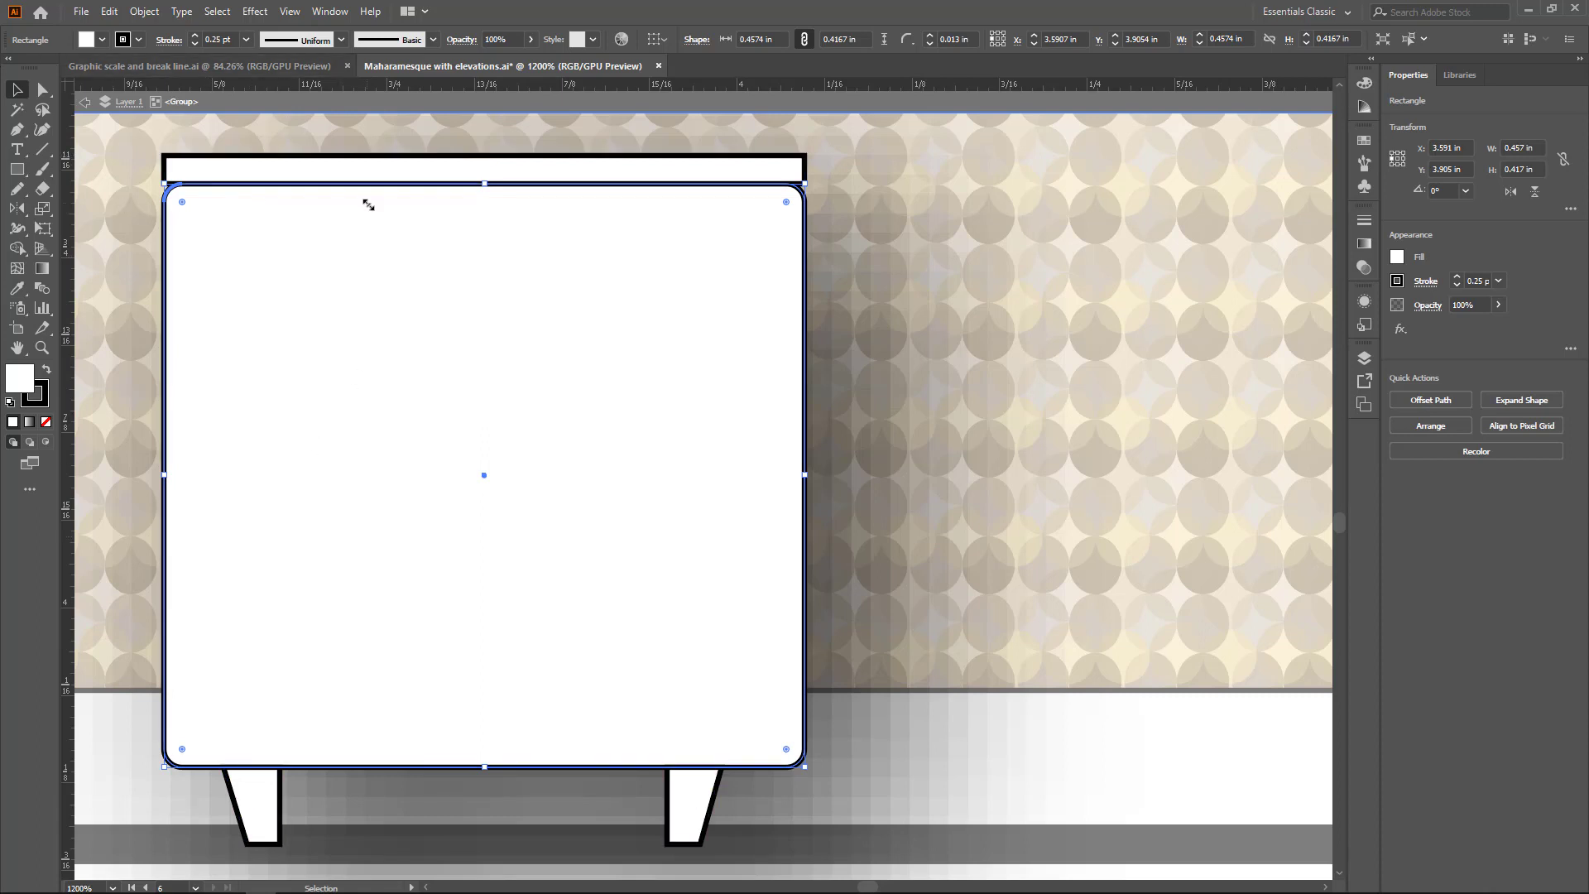
left_click(239, 168)
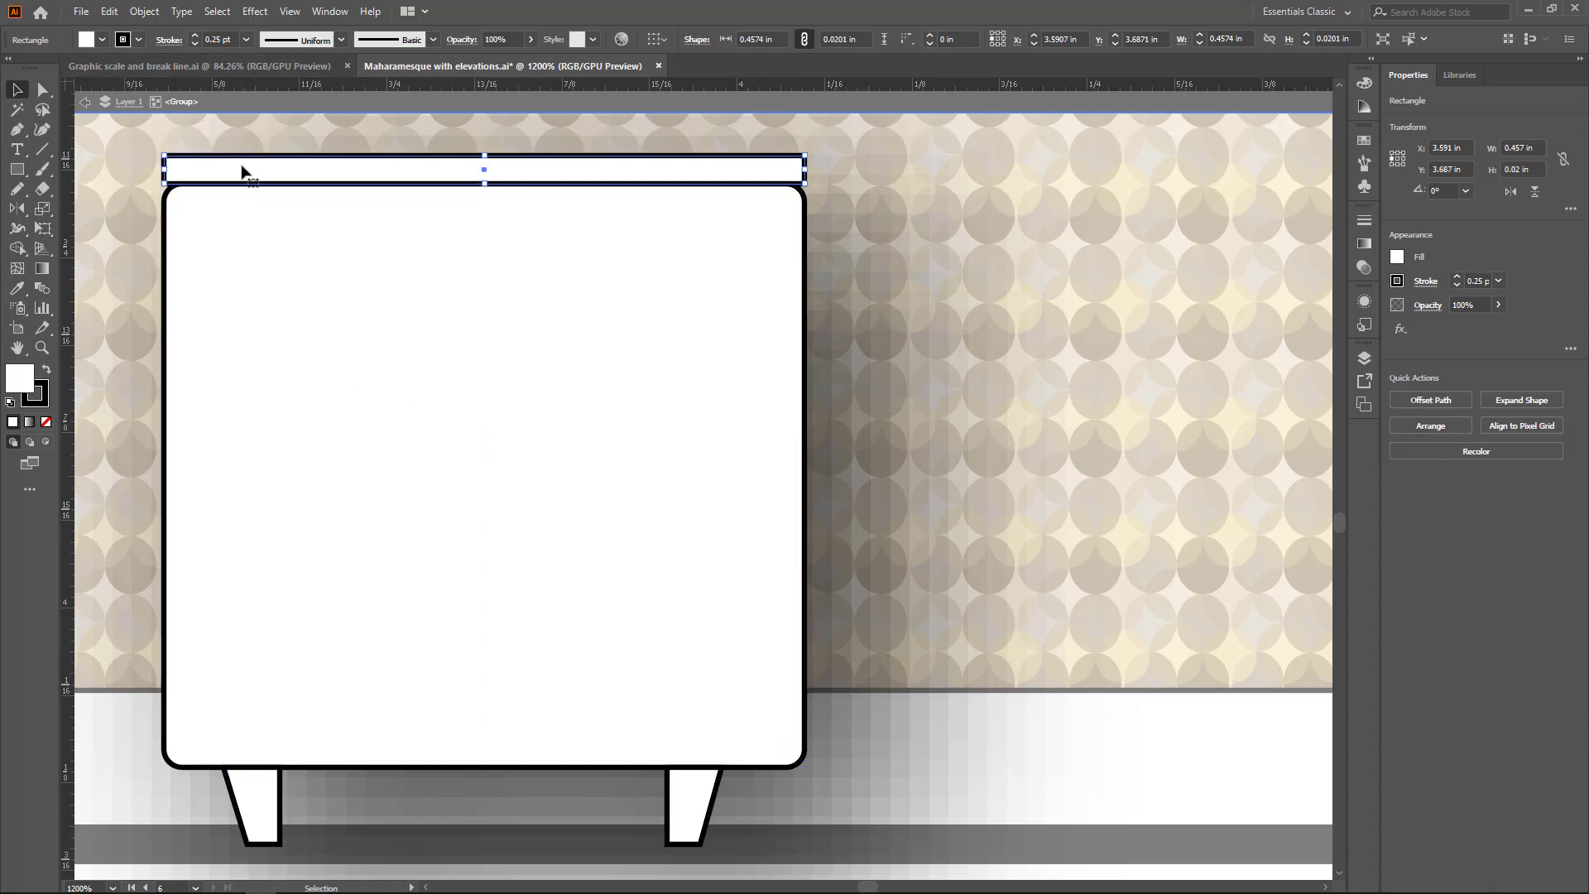
left_click(42, 89)
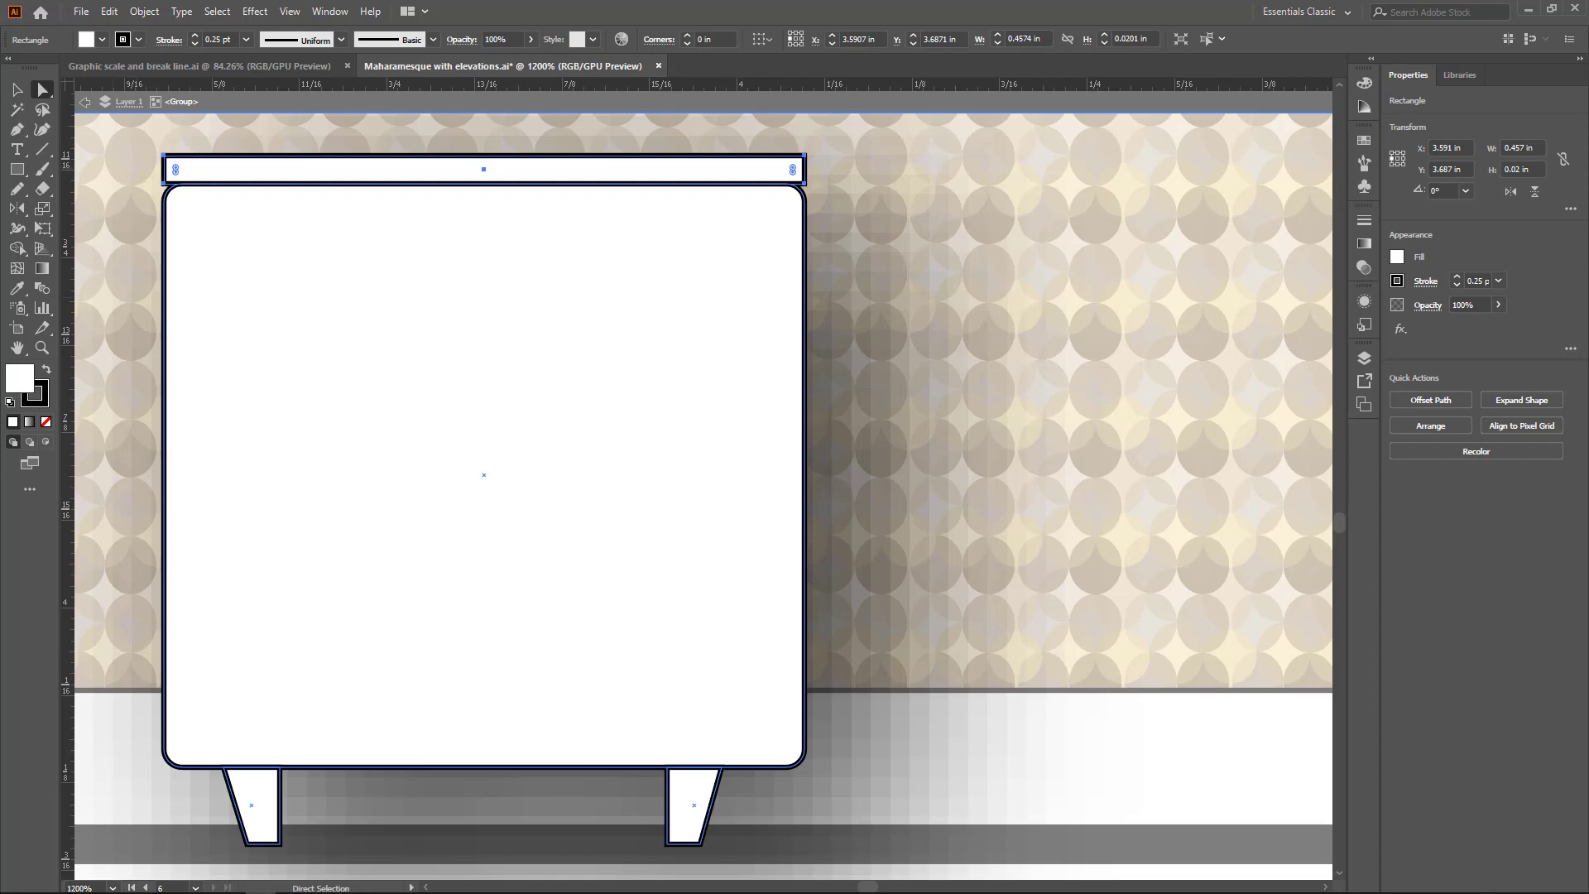
scroll(165, 157, "up", 4)
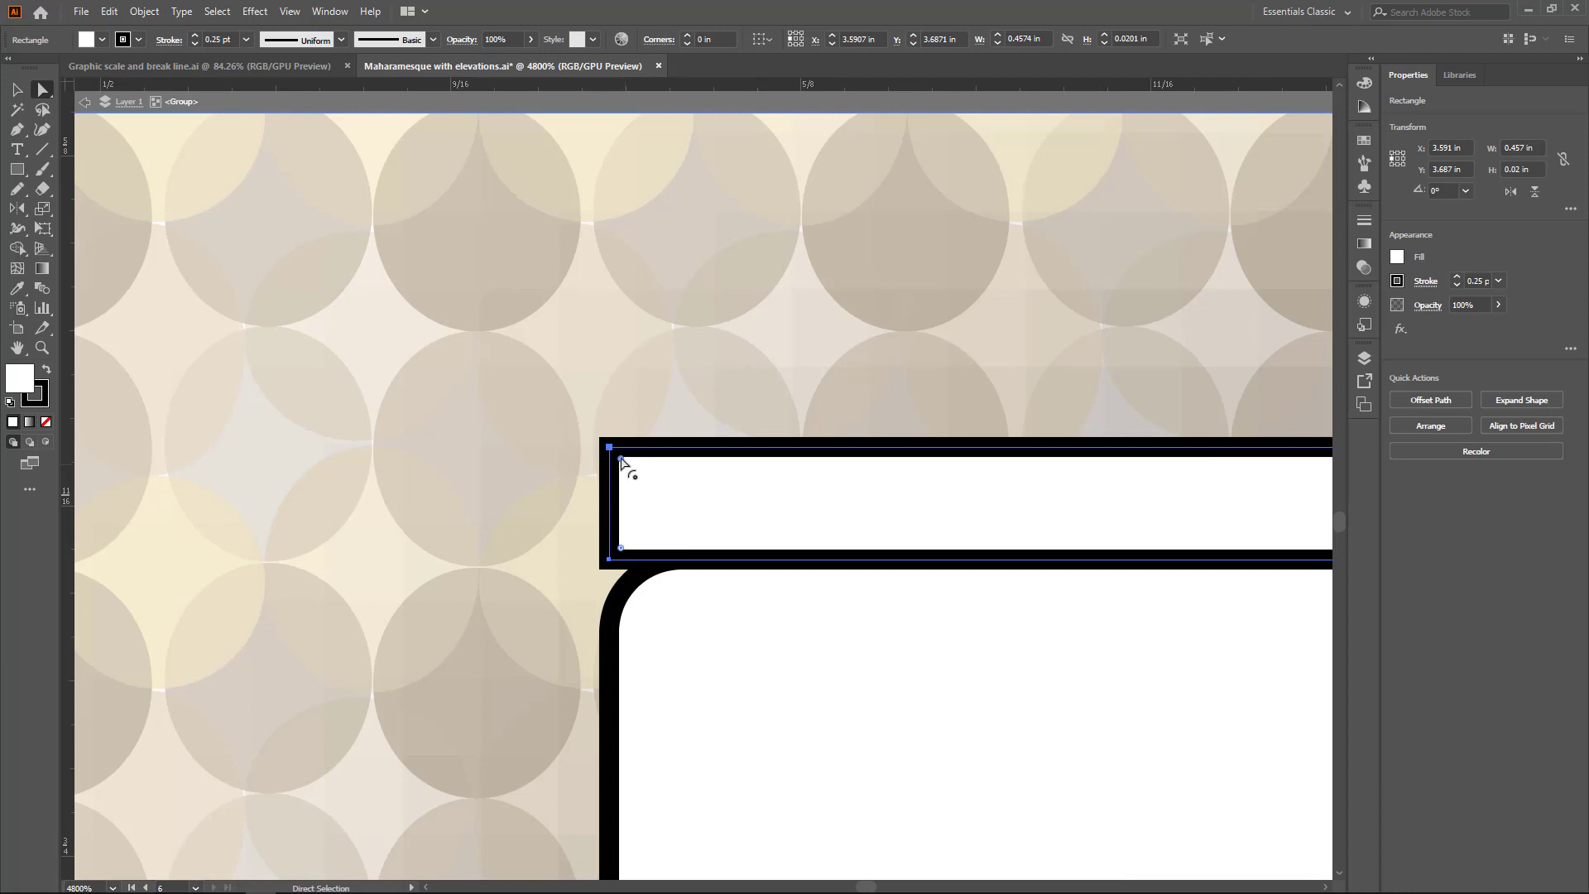
left_click_drag(622, 461, 698, 538)
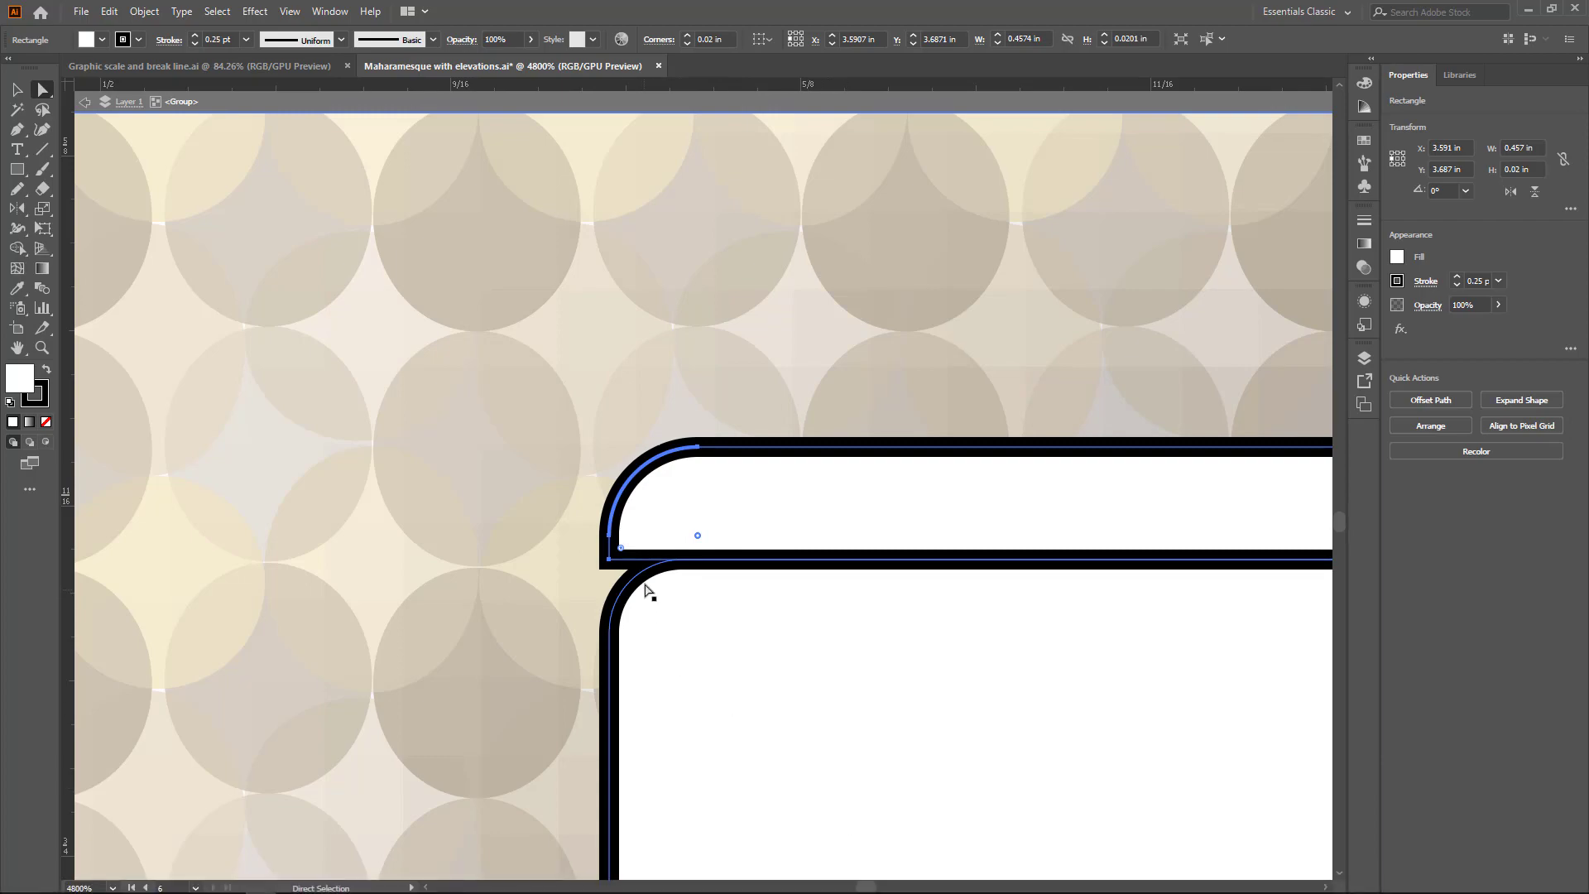
key("v")
key("ctrl+minus")
key("ctrl+minus")
key("ctrl+minus")
key("ctrl+minus")
key("ctrl+minus")
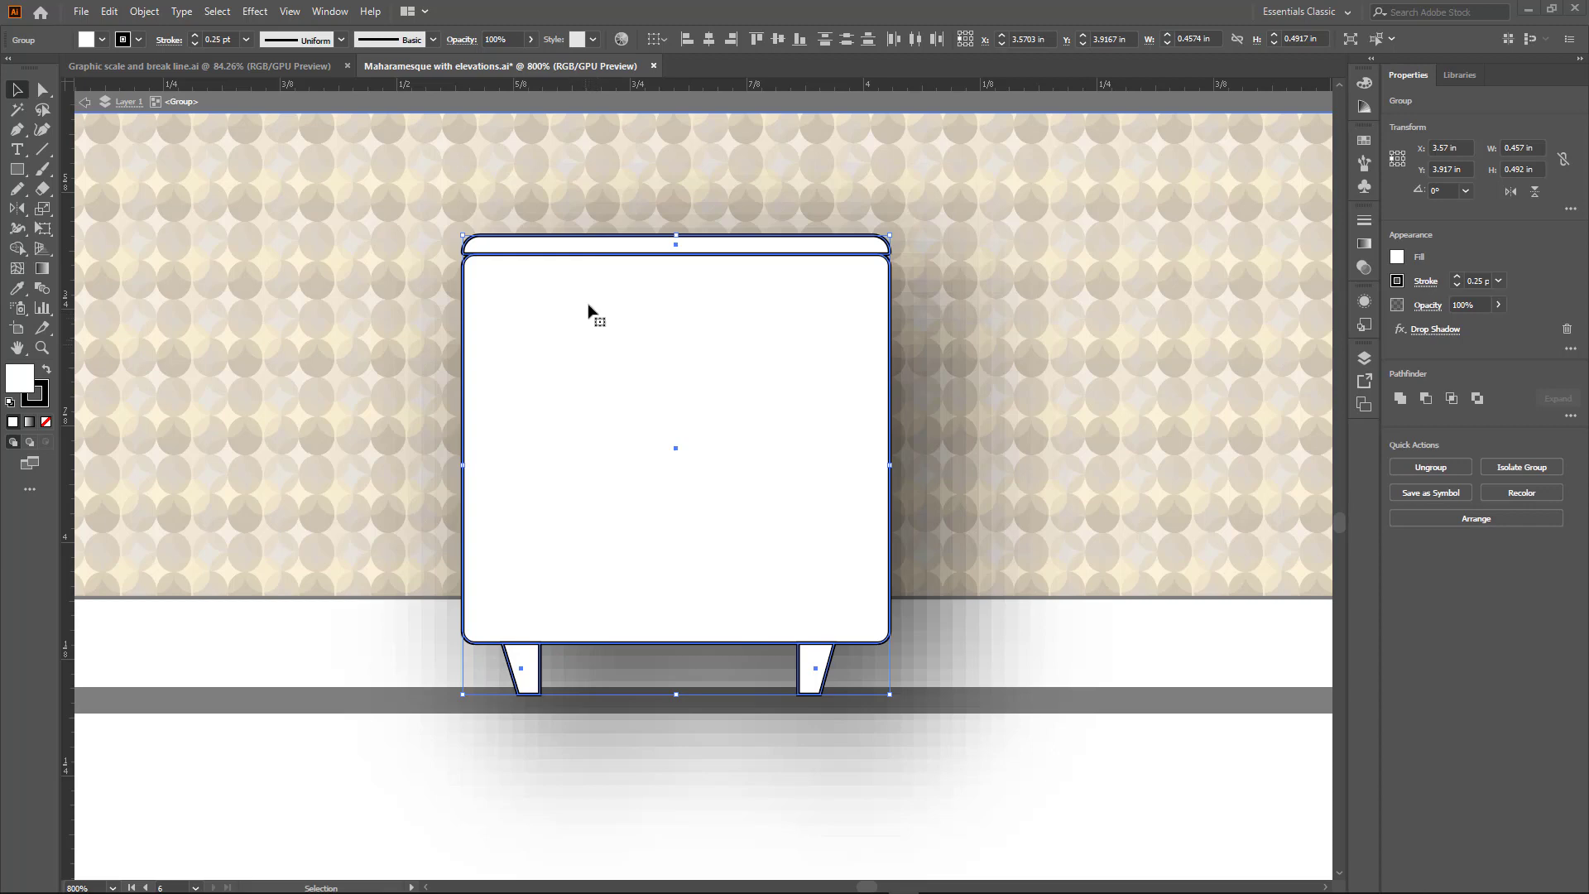
left_click(86, 101)
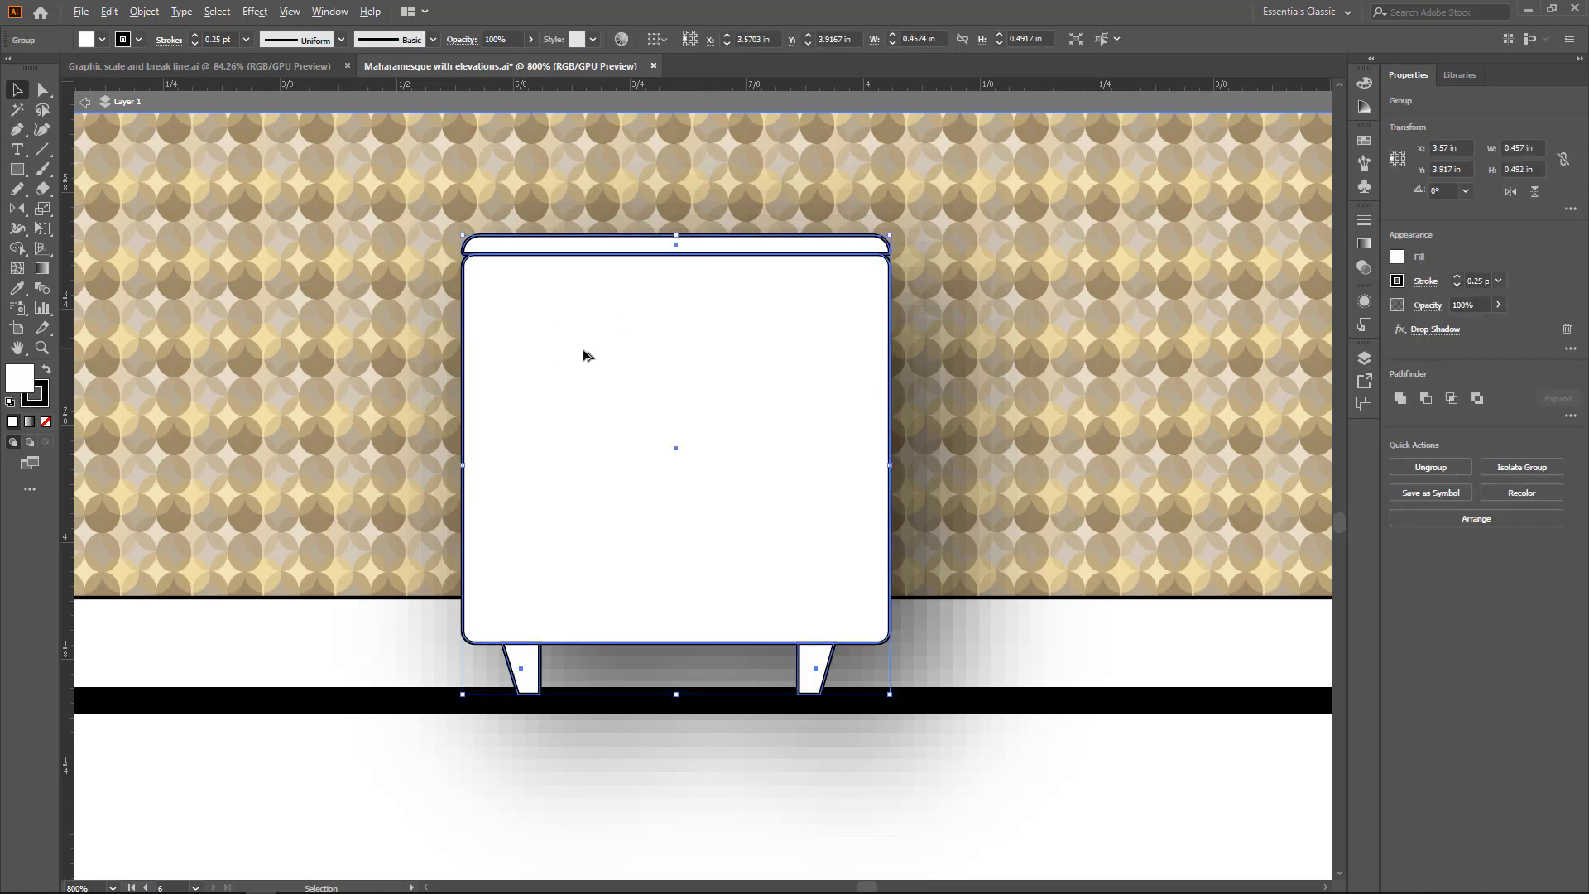
left_click_drag(584, 356, 407, 358)
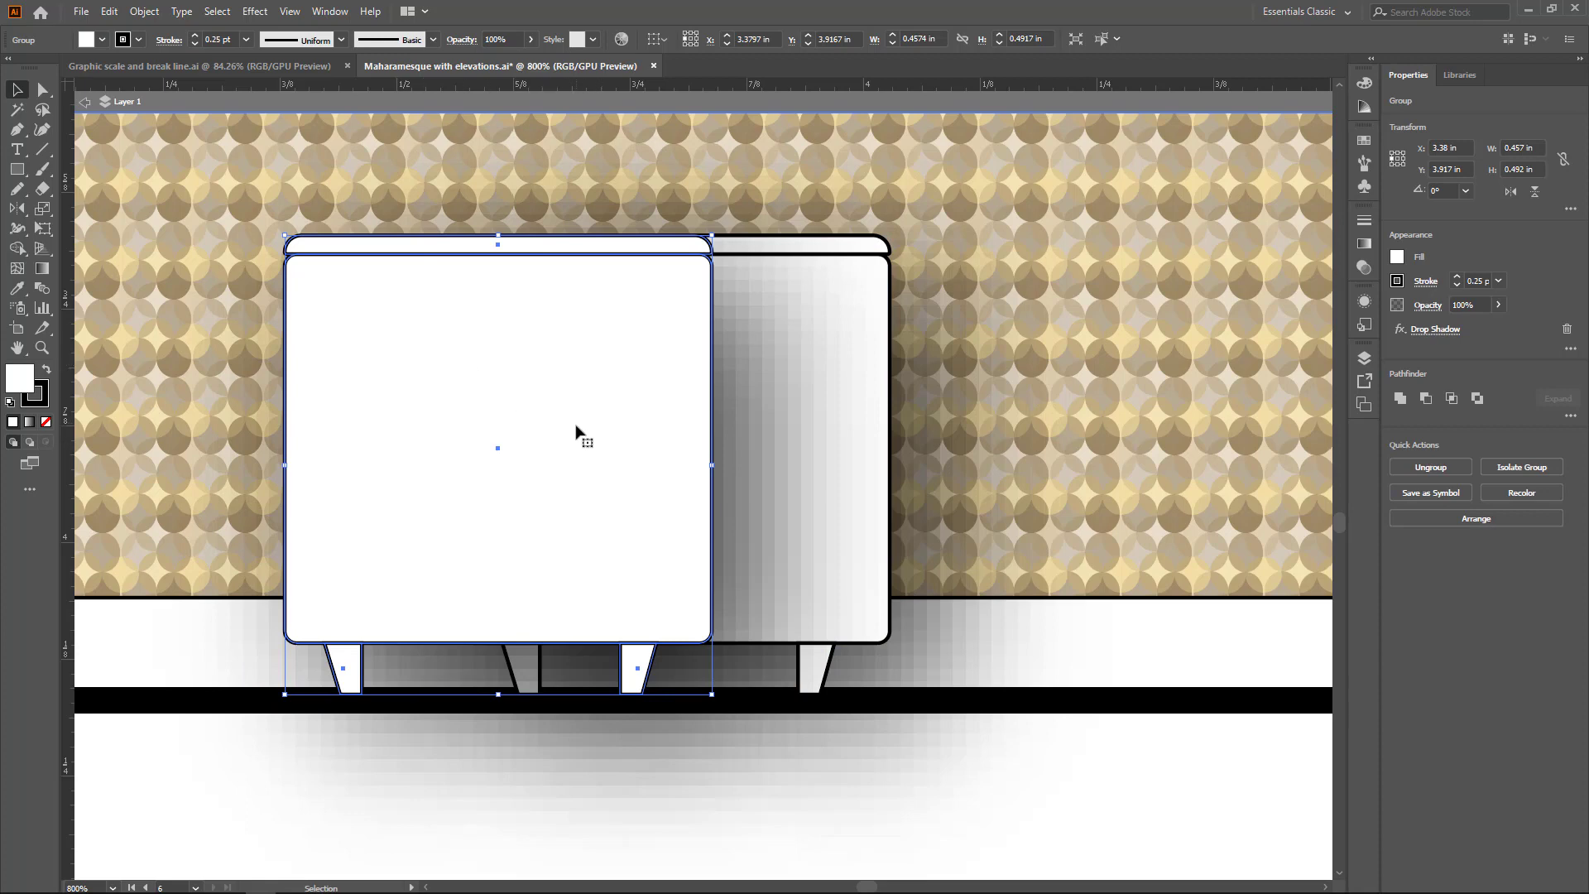
key("ctrl+z")
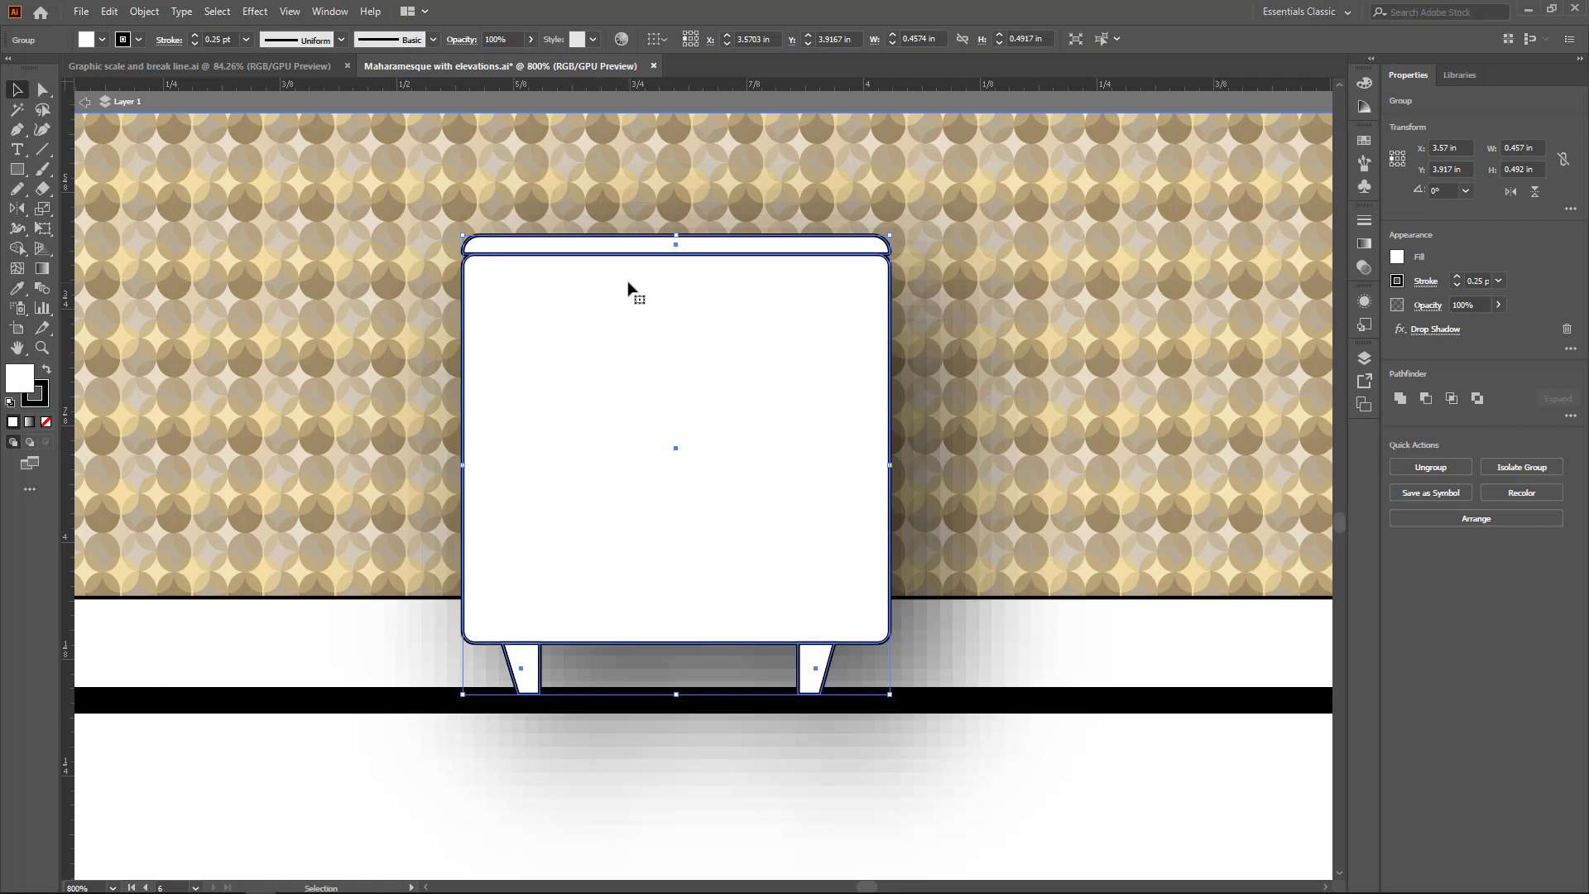
key("a")
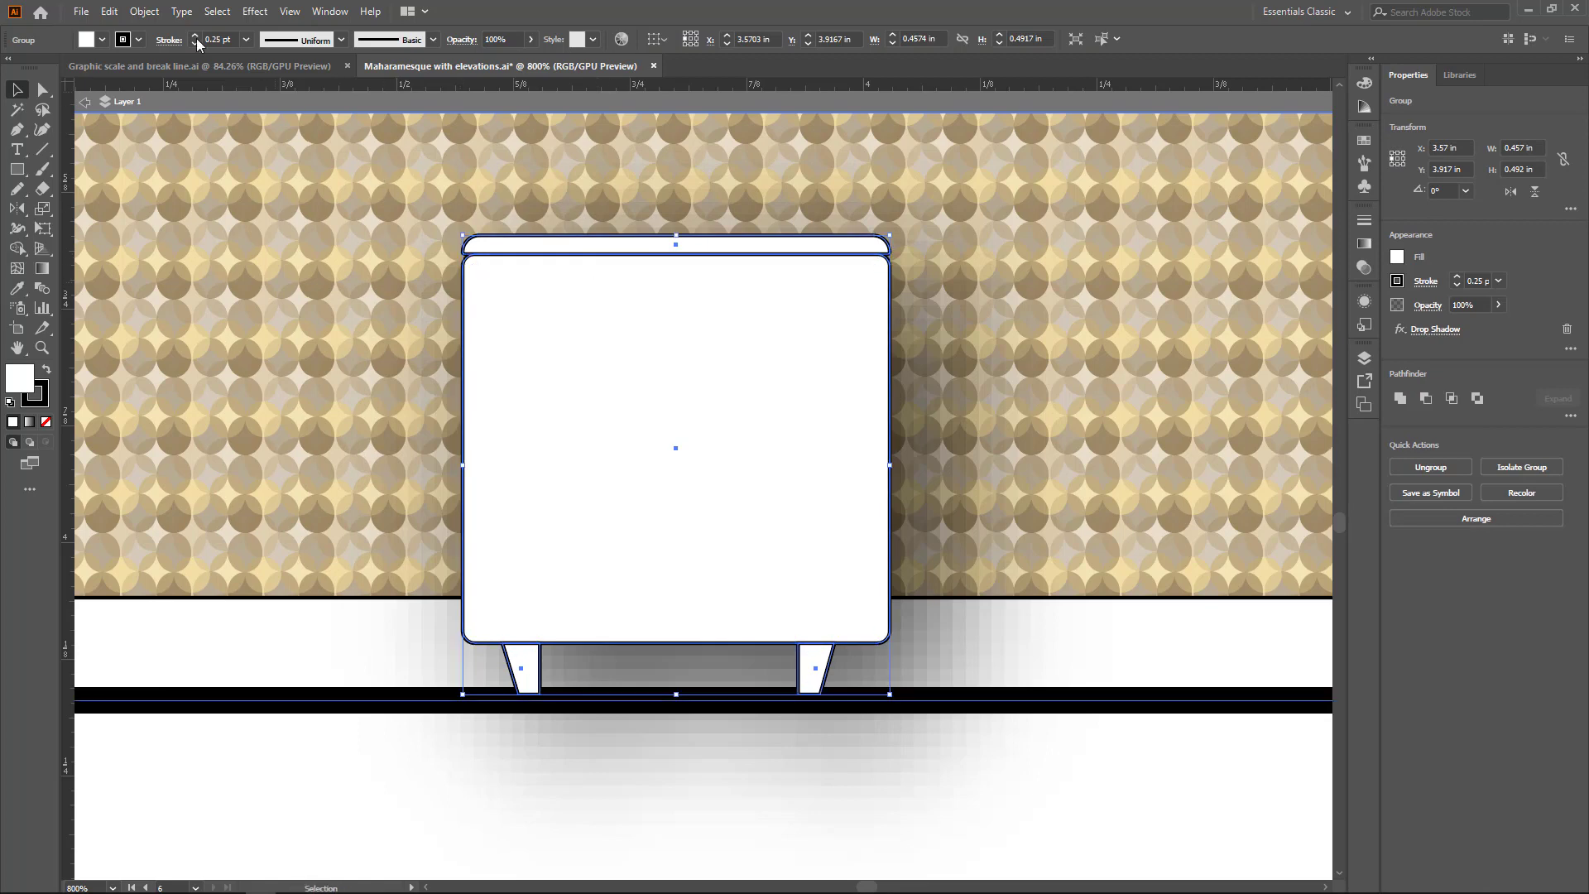
Paste a copy of the ottoman group in place, exactly over the original.
left_click(109, 11)
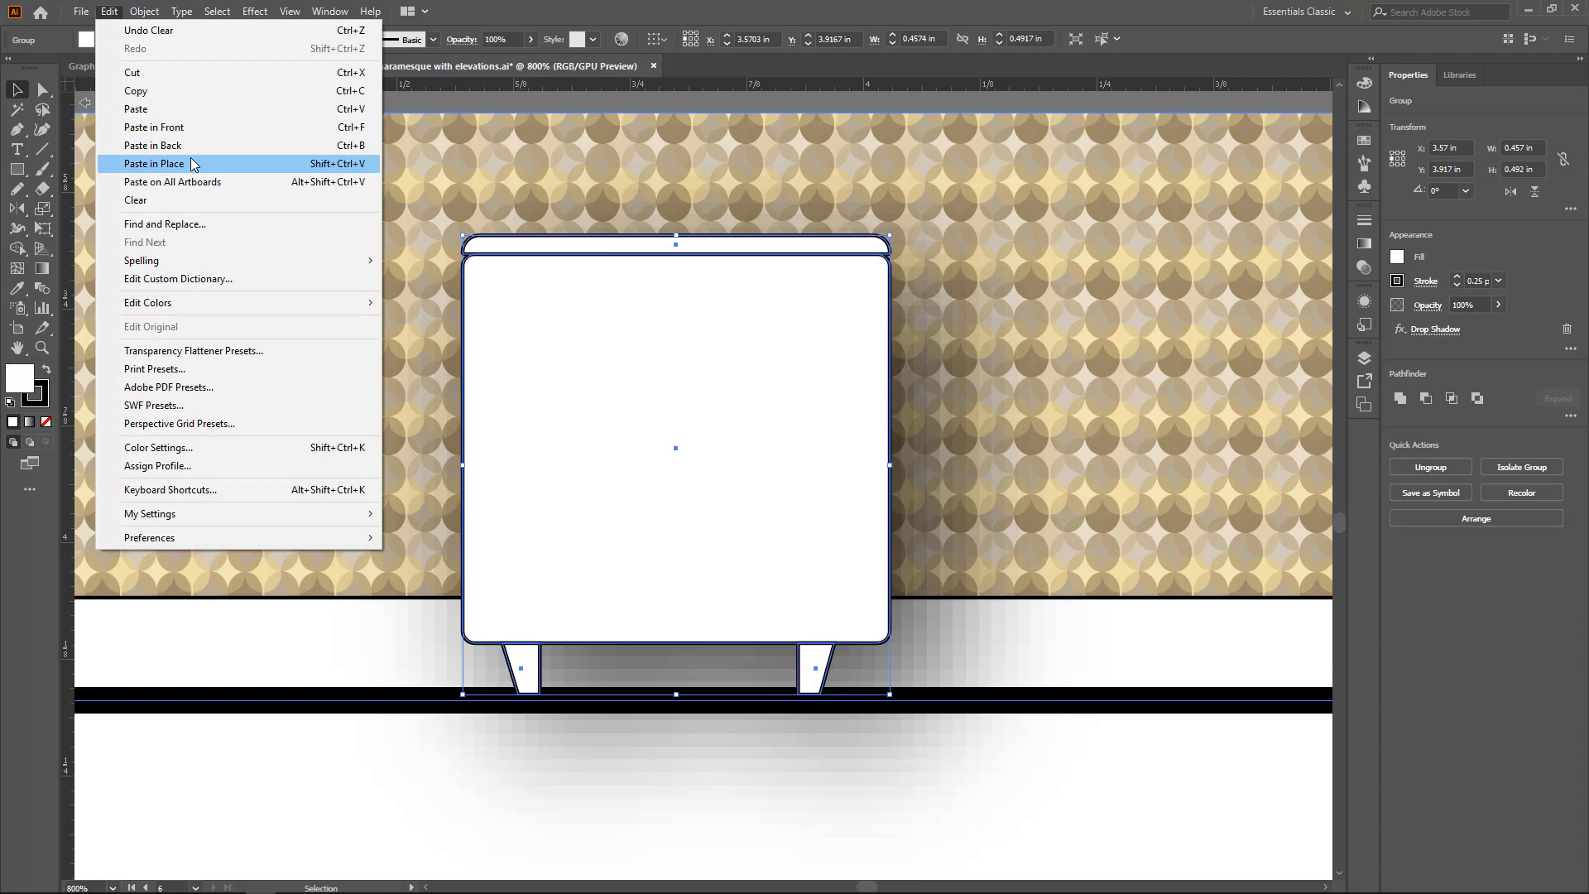
left_click(192, 163)
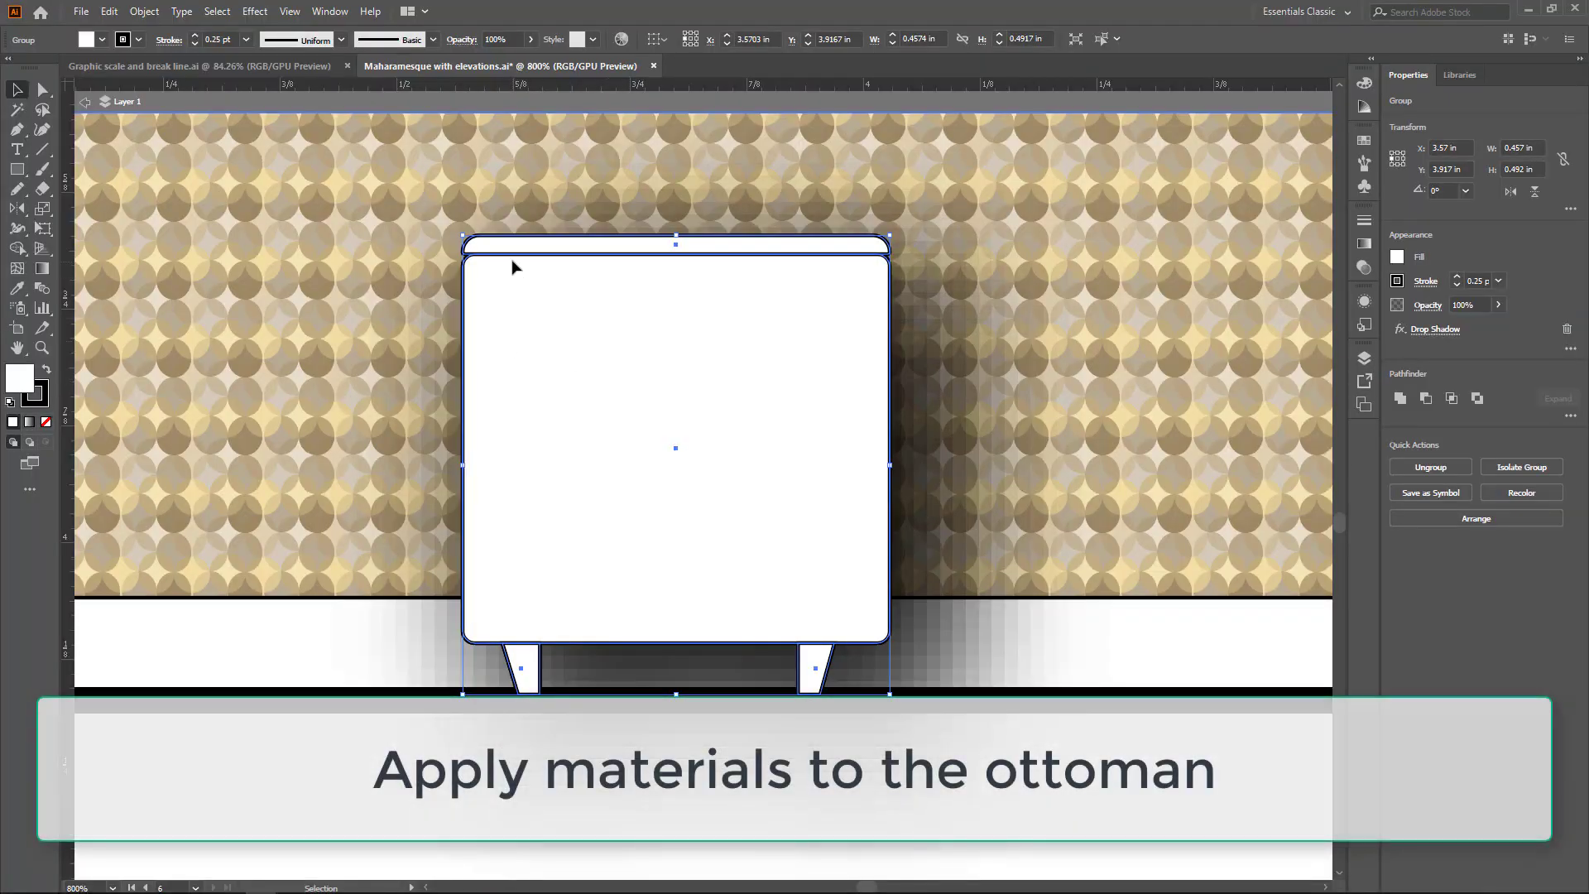
left_click_drag(514, 263, 428, 239)
key("ctrl+z")
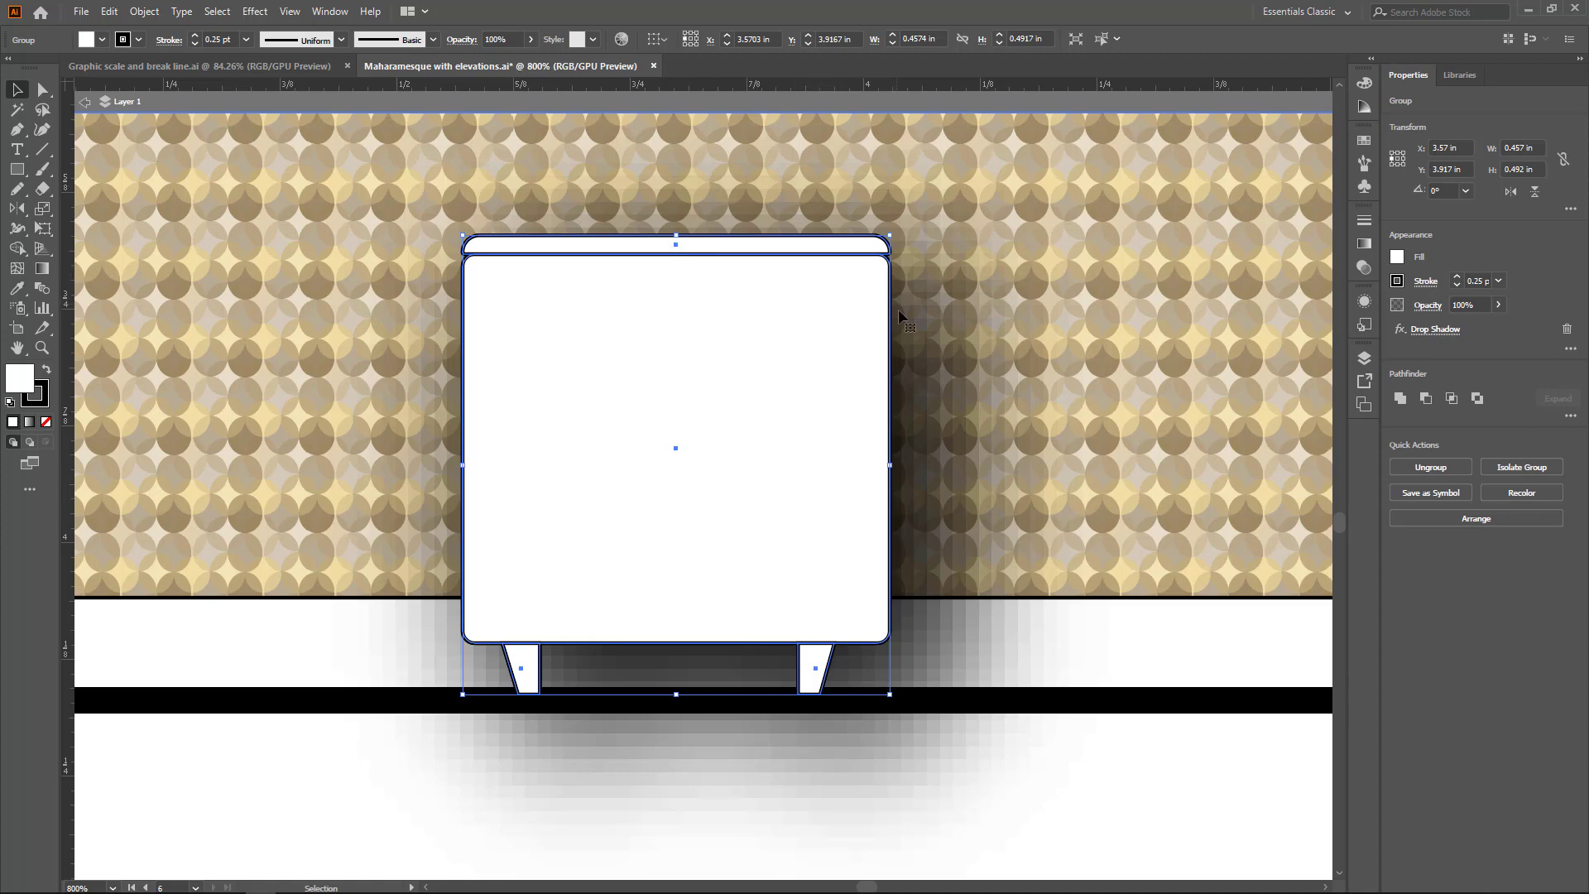
Hide the Drop Shadow effect on the pasted ottoman copy.
left_click(1365, 301)
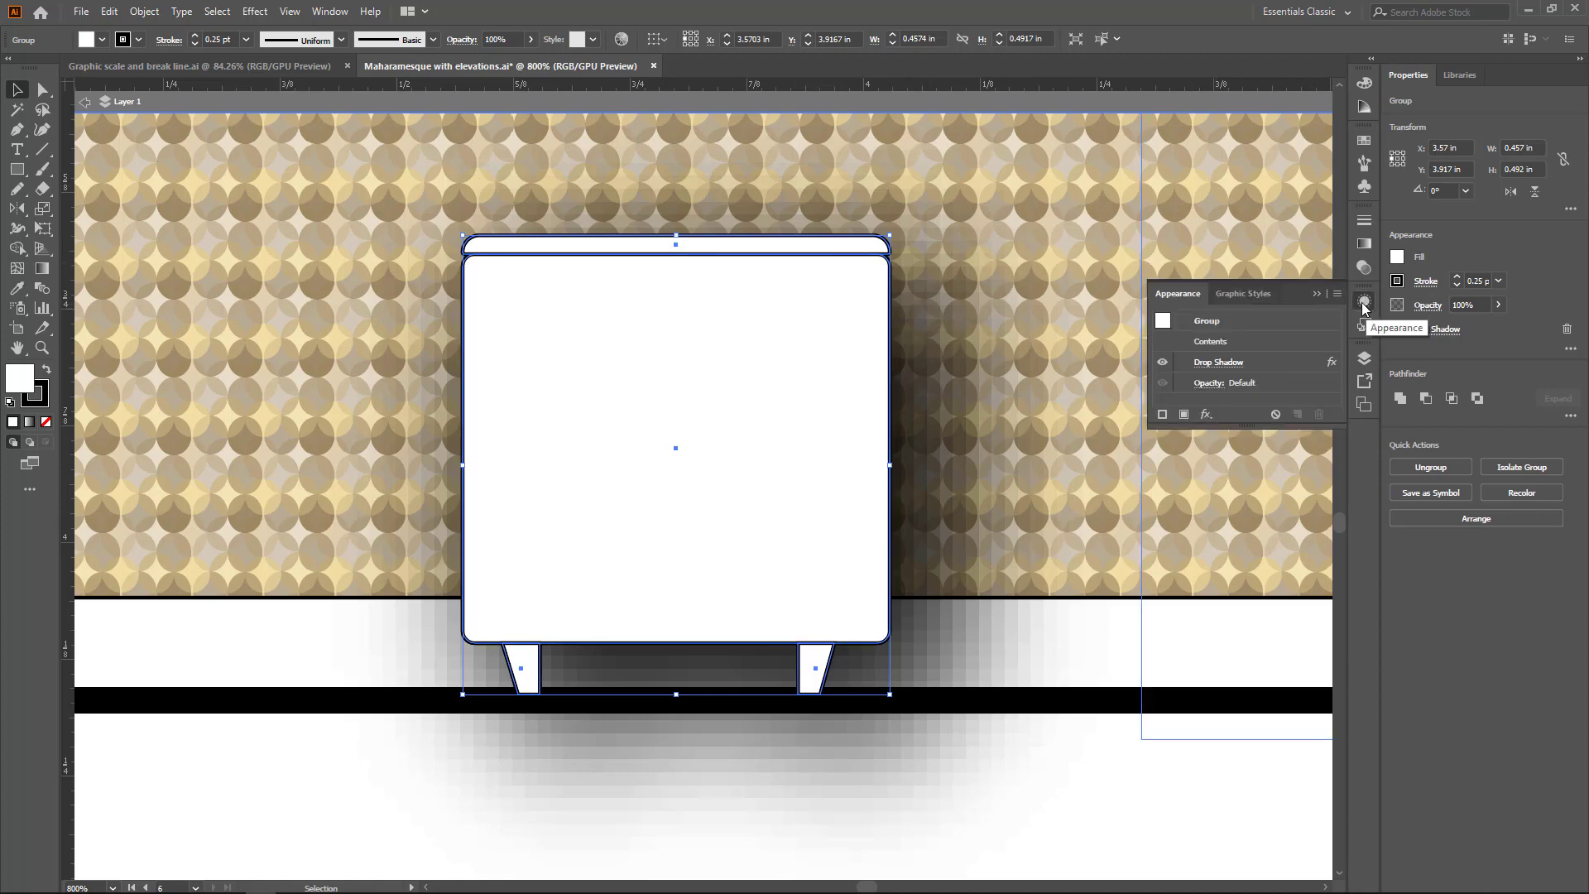
left_click(1166, 364)
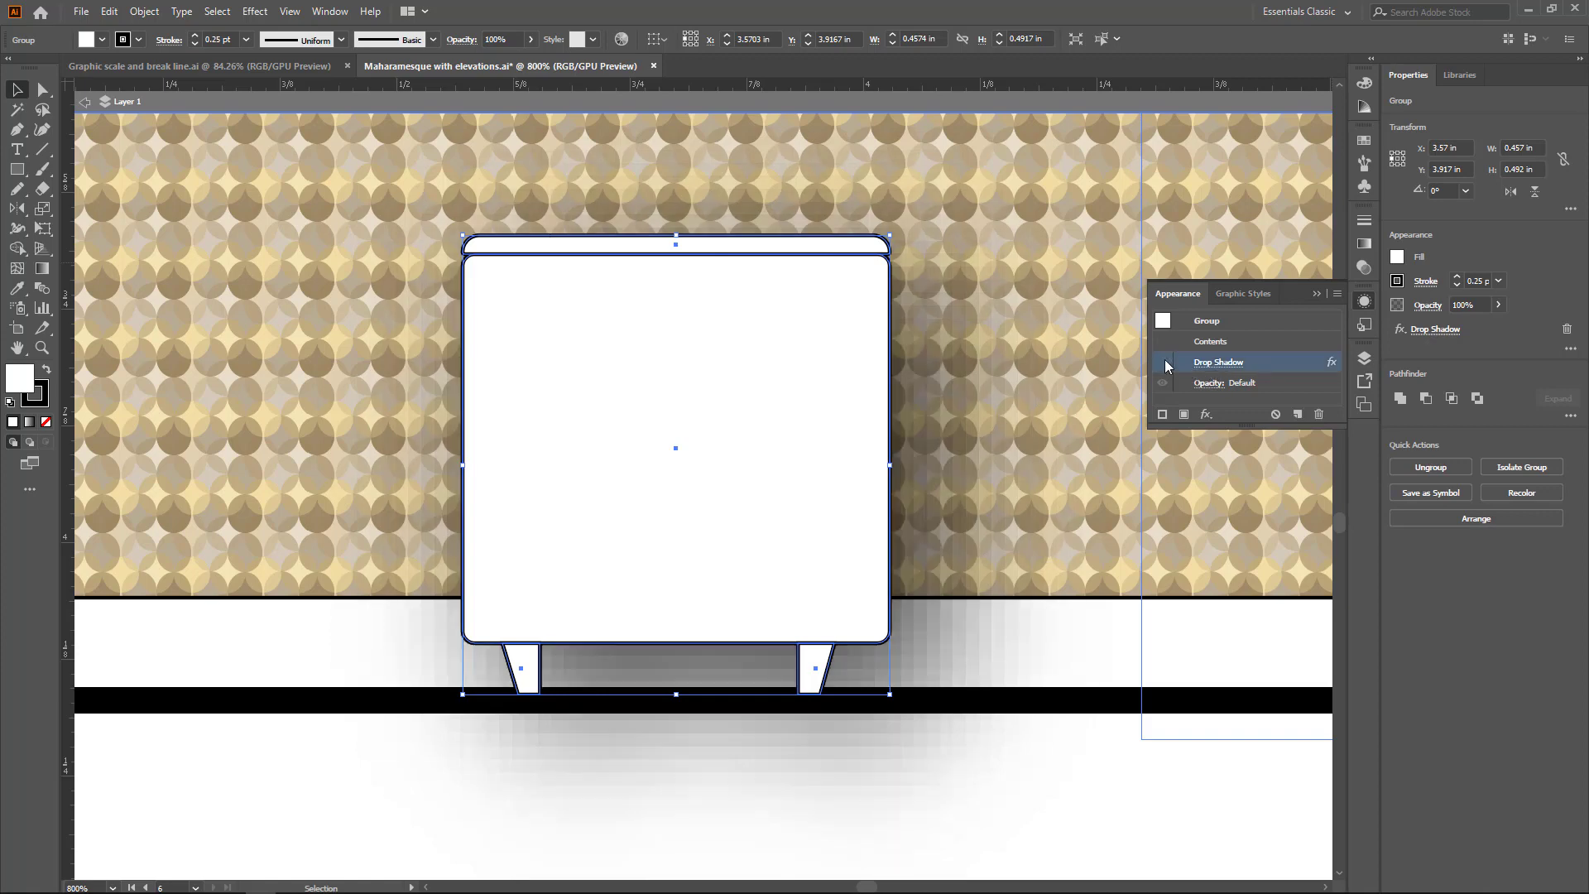
left_click(1317, 294)
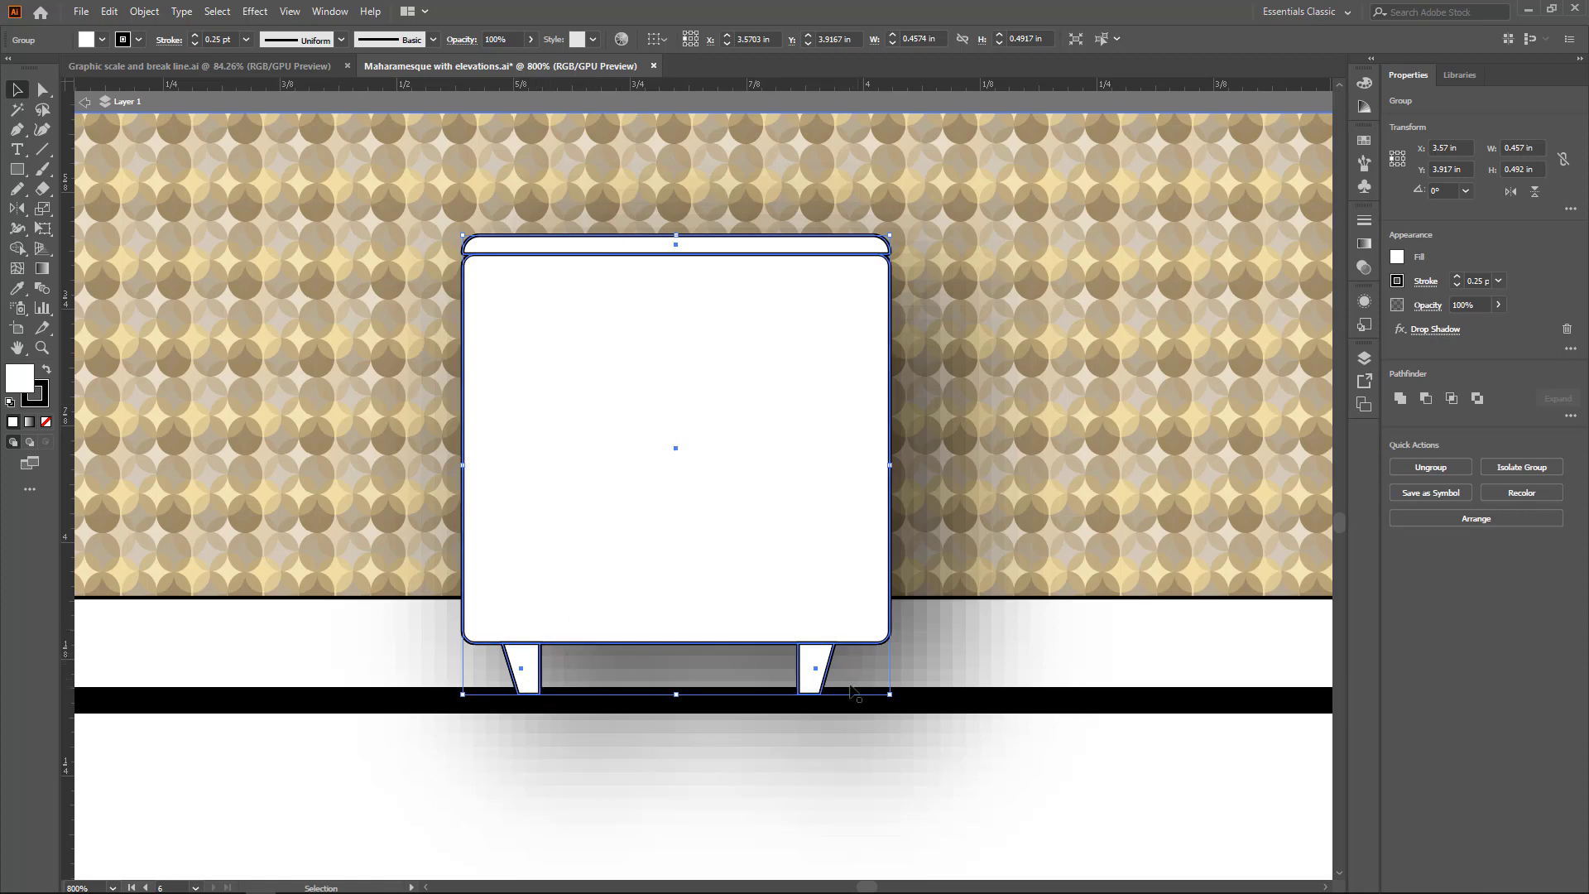
Isolate the pasted ottoman copy, delete its two legs and leave the group's isolation.
double_click(628, 458)
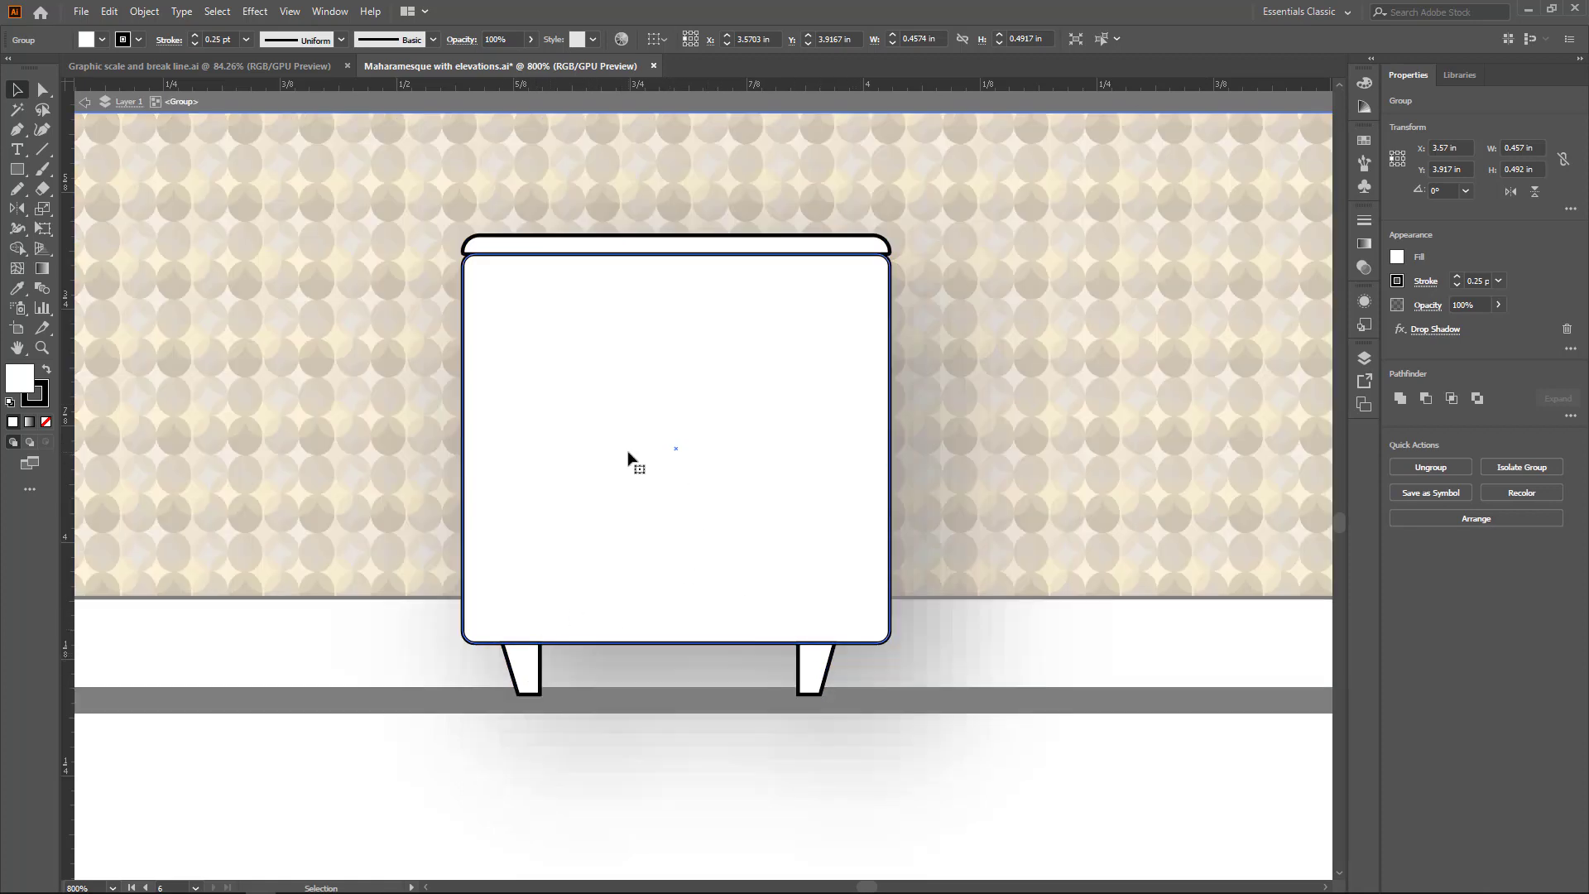
left_click(523, 680)
left_click(747, 694)
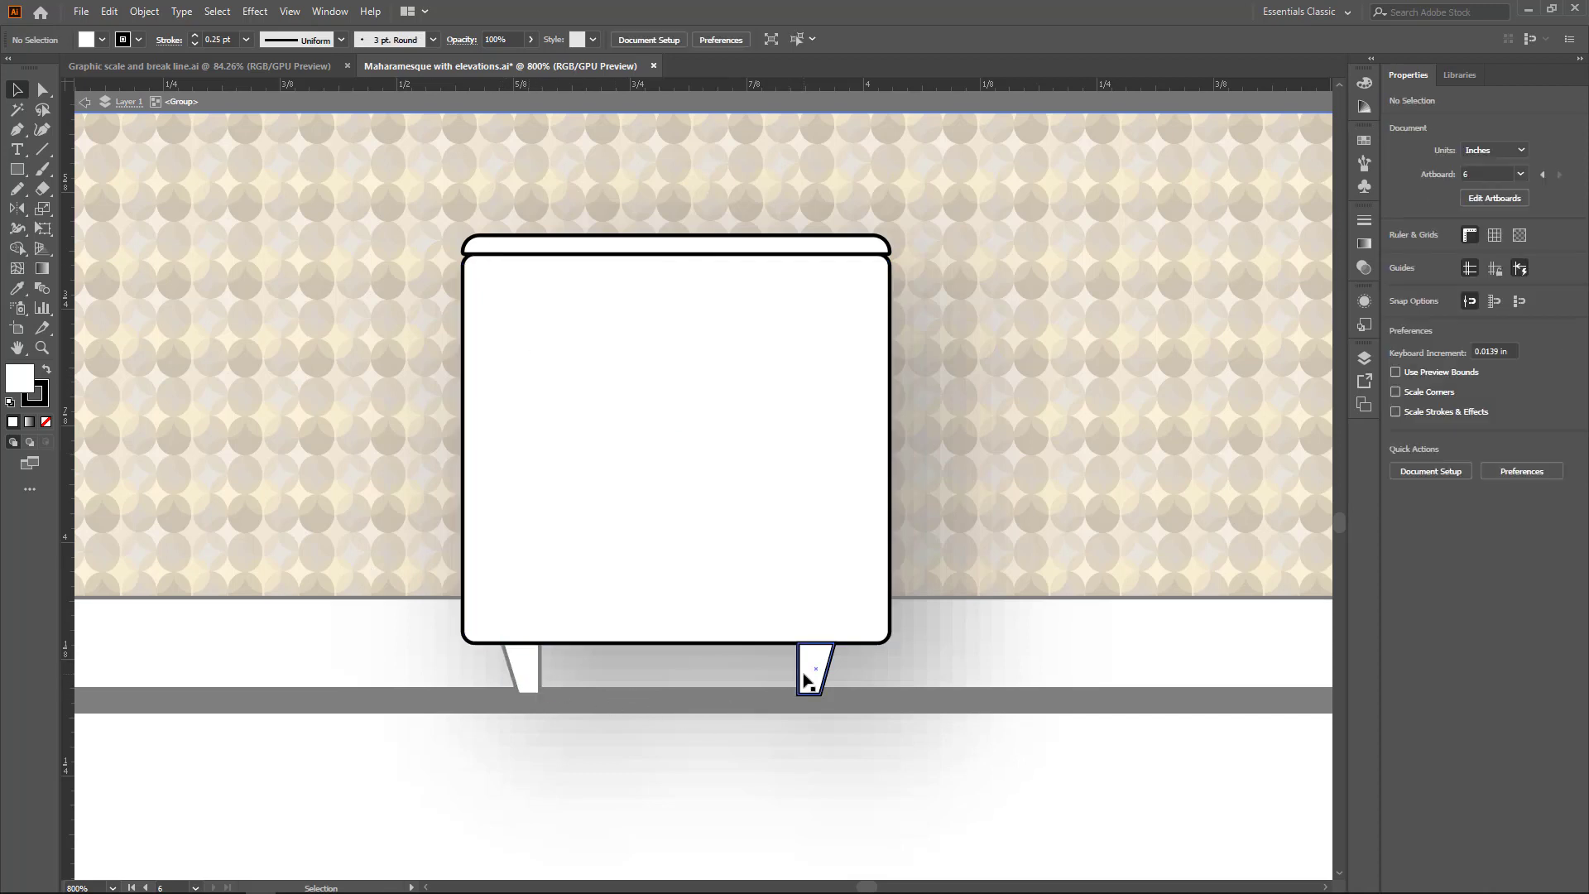
left_click(807, 680)
left_click(734, 667)
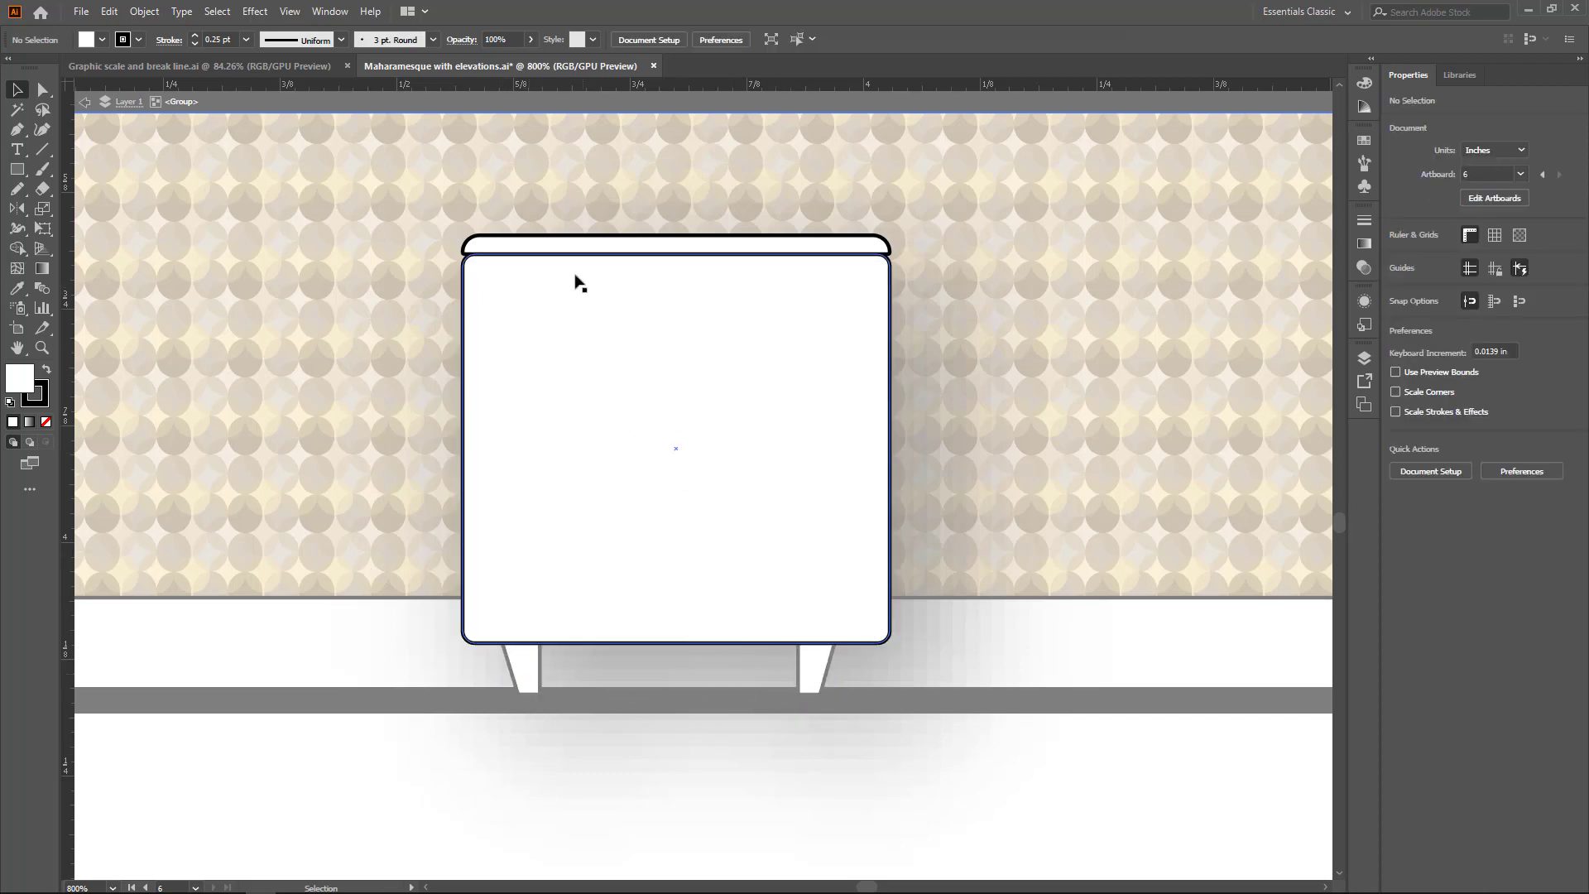
left_click(565, 336)
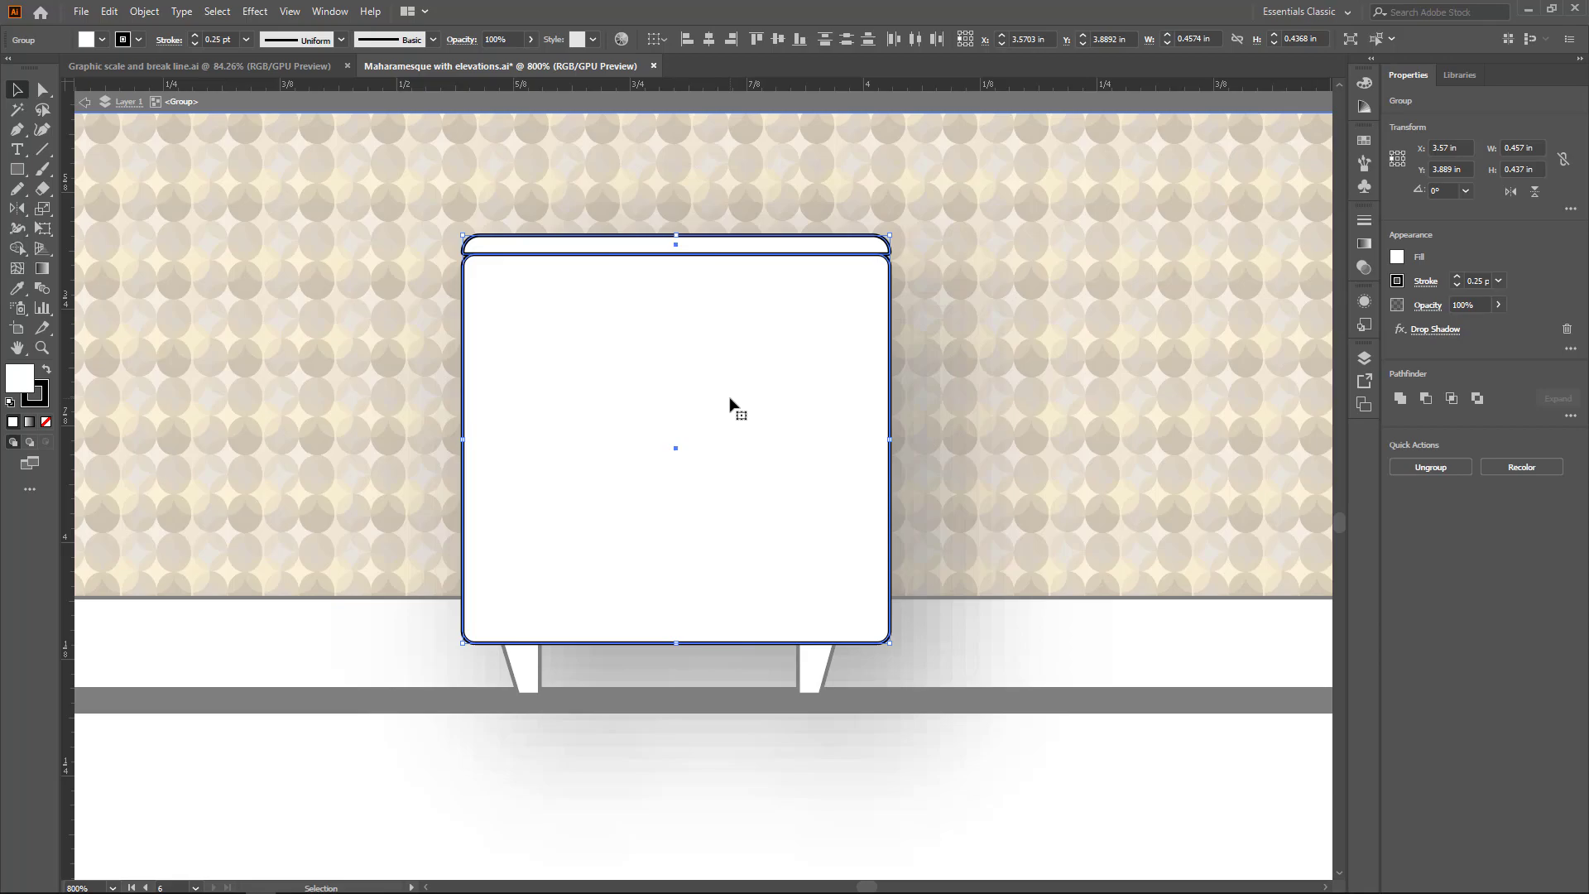
key("ctrl+shift+a")
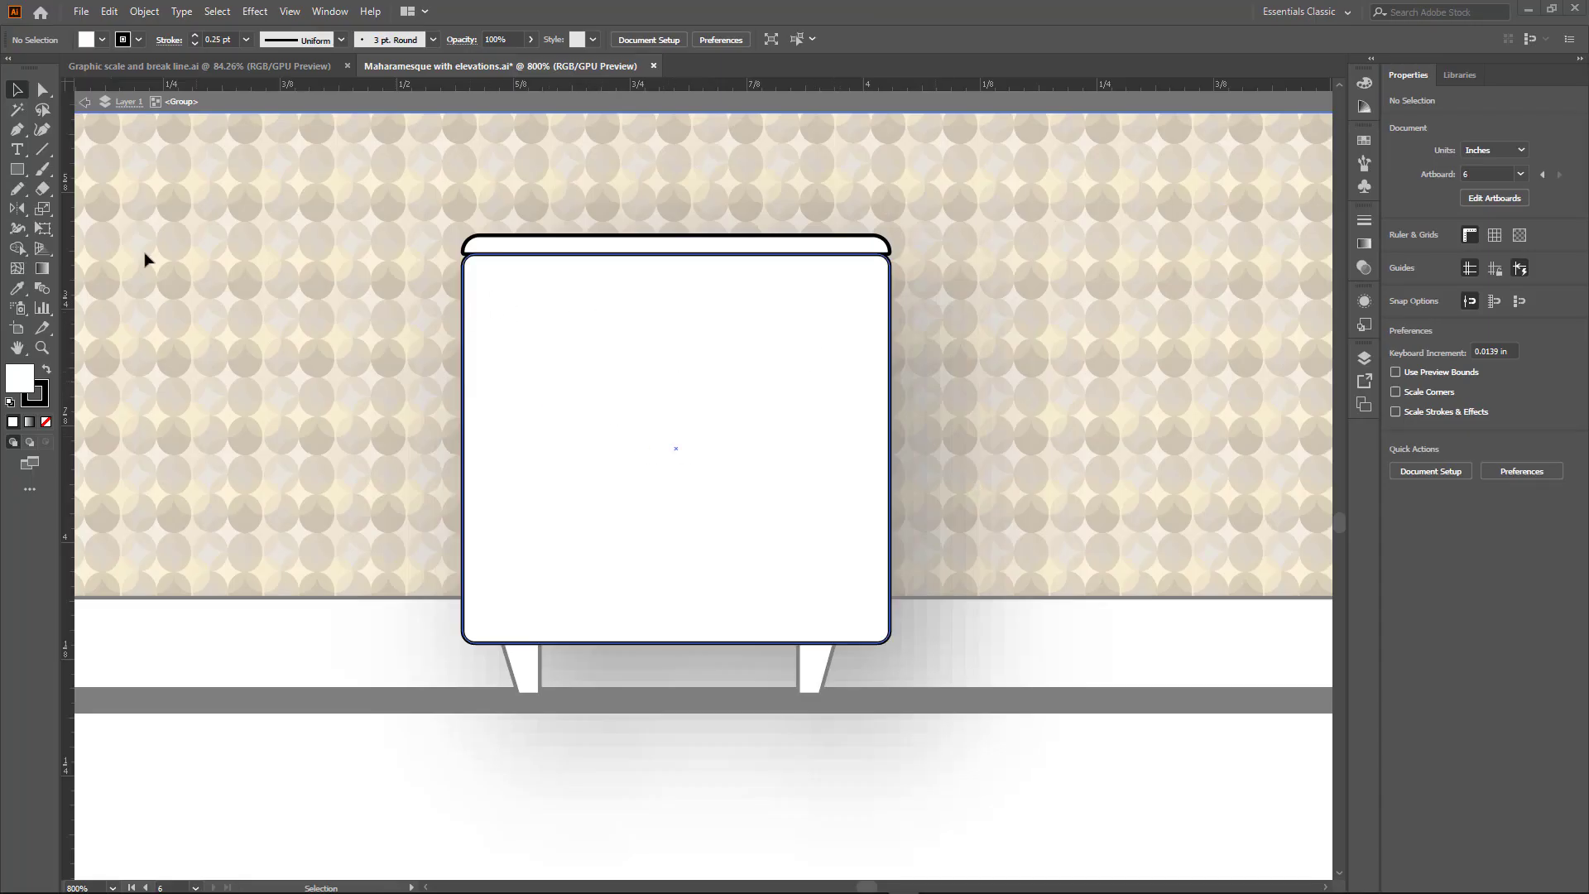
left_click(83, 102)
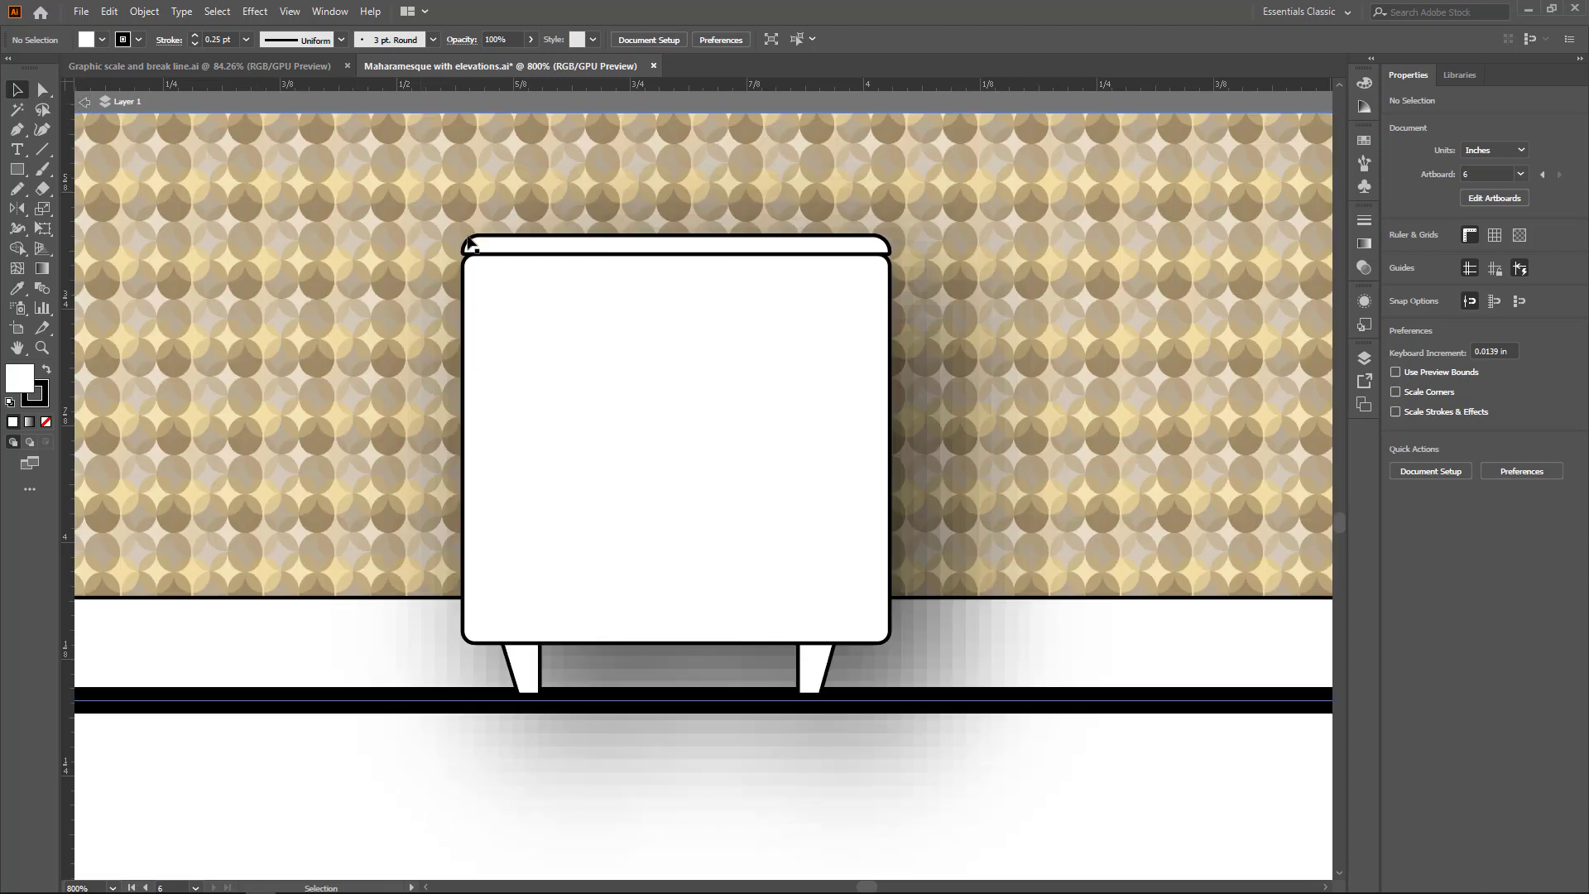
left_click(83, 103)
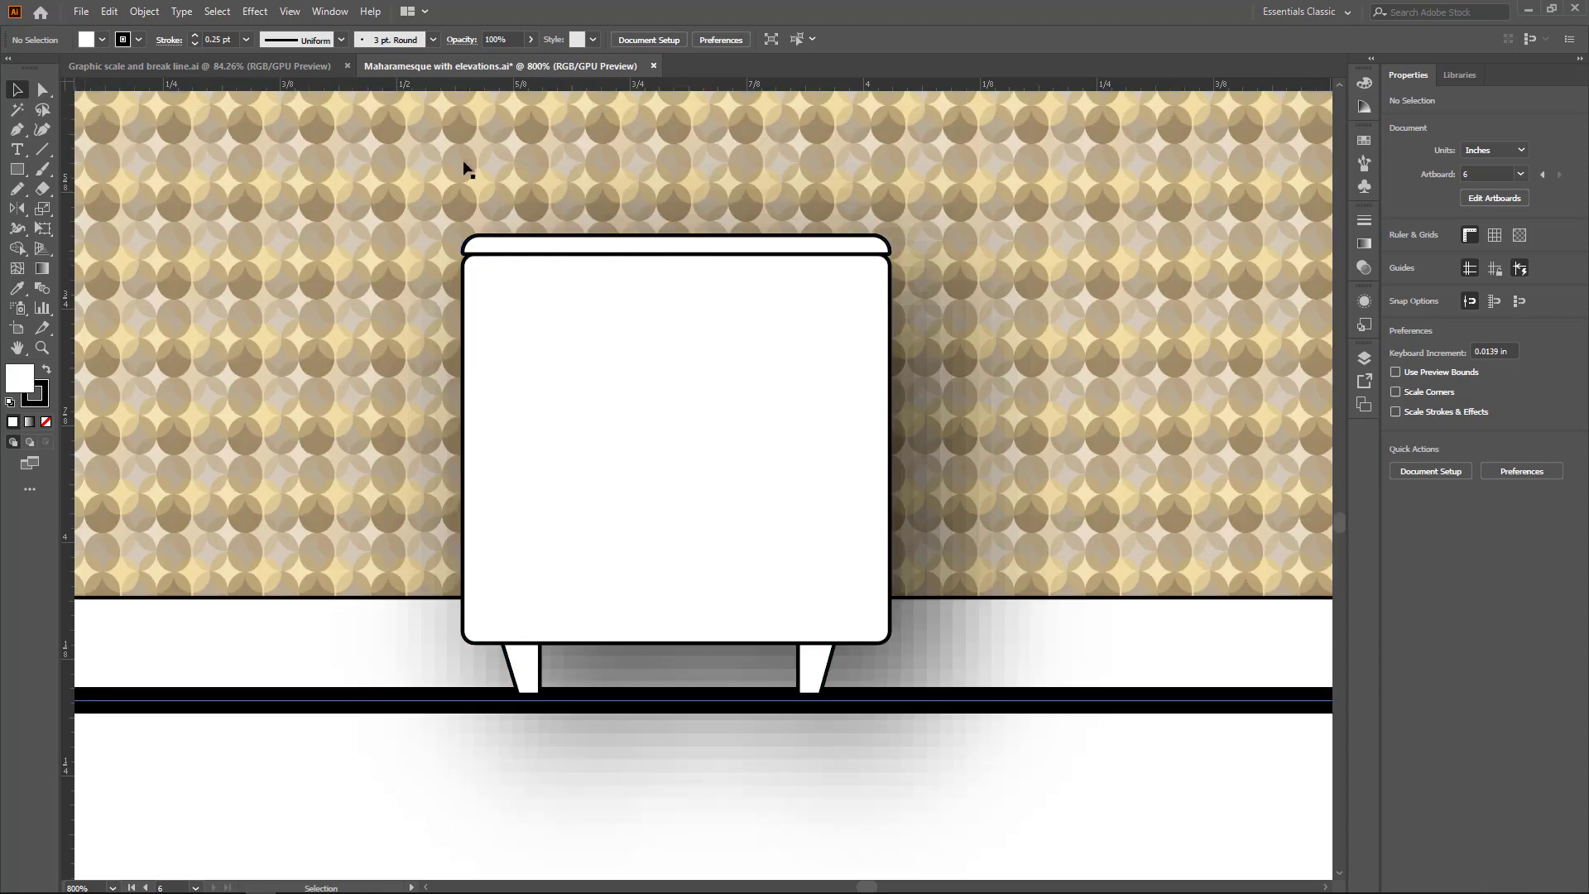
Apply the wall's pattern to the ottoman copy's body and top strip with the Eyedropper, and set their stroke to None.
left_click(556, 257)
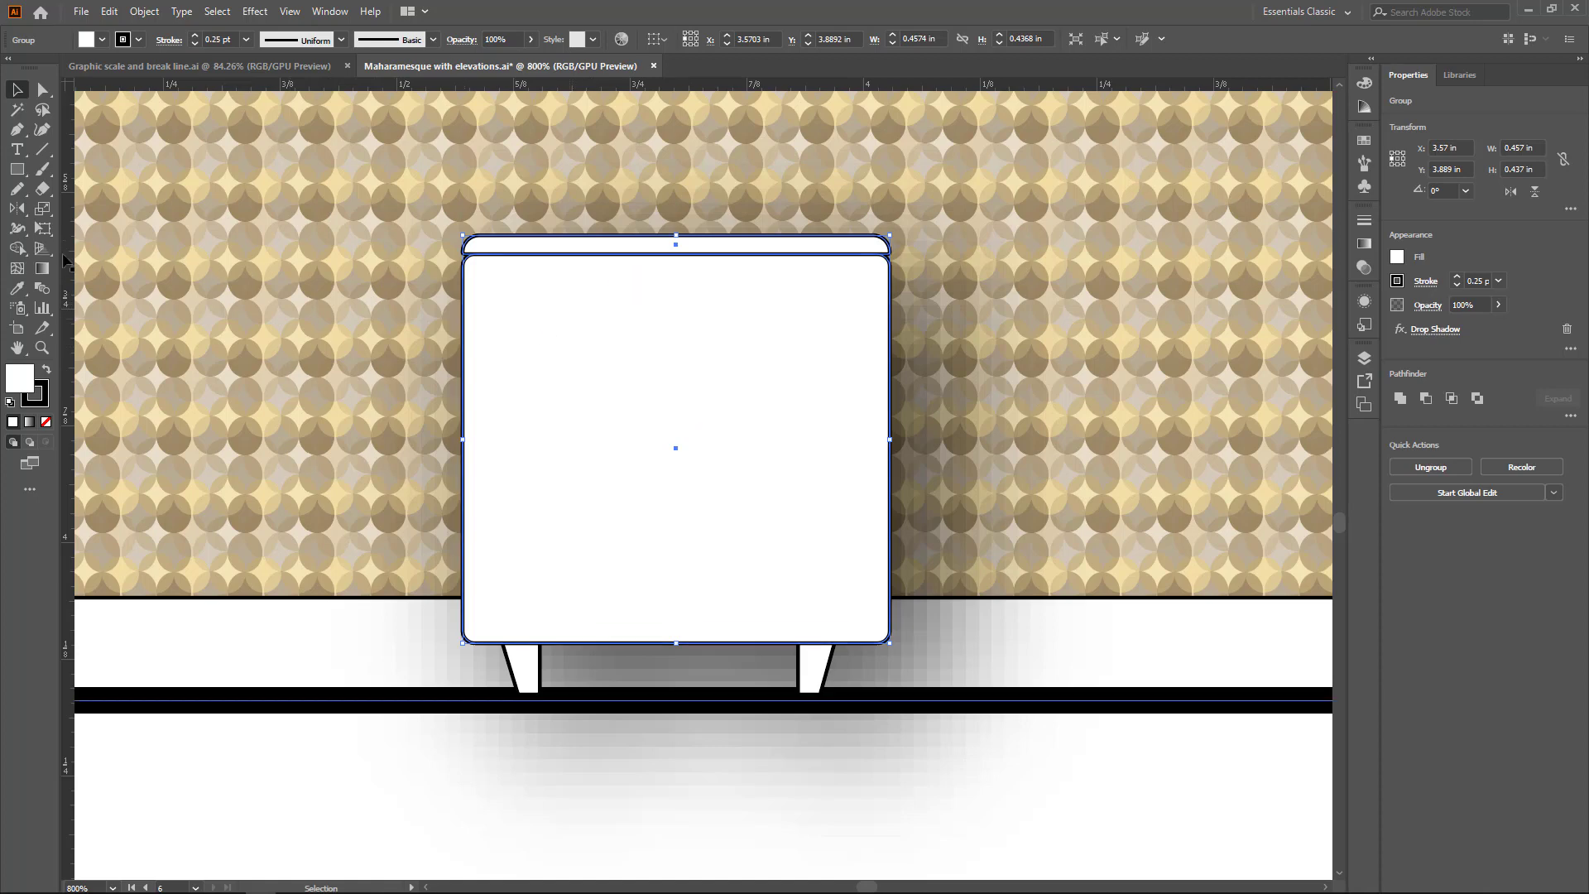
left_click(15, 289)
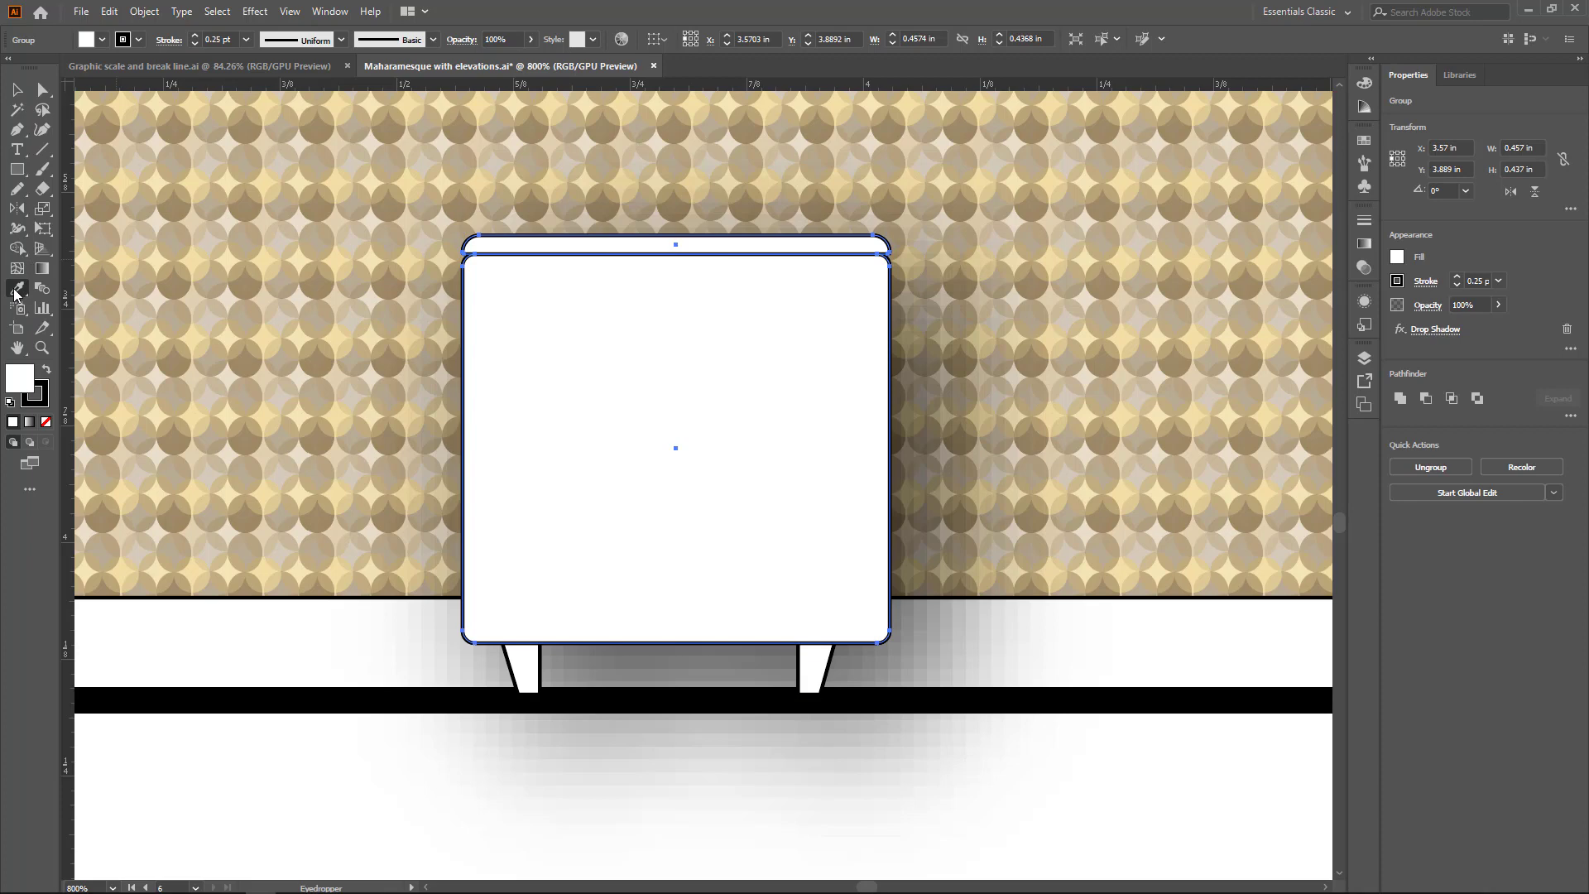
left_click(257, 283)
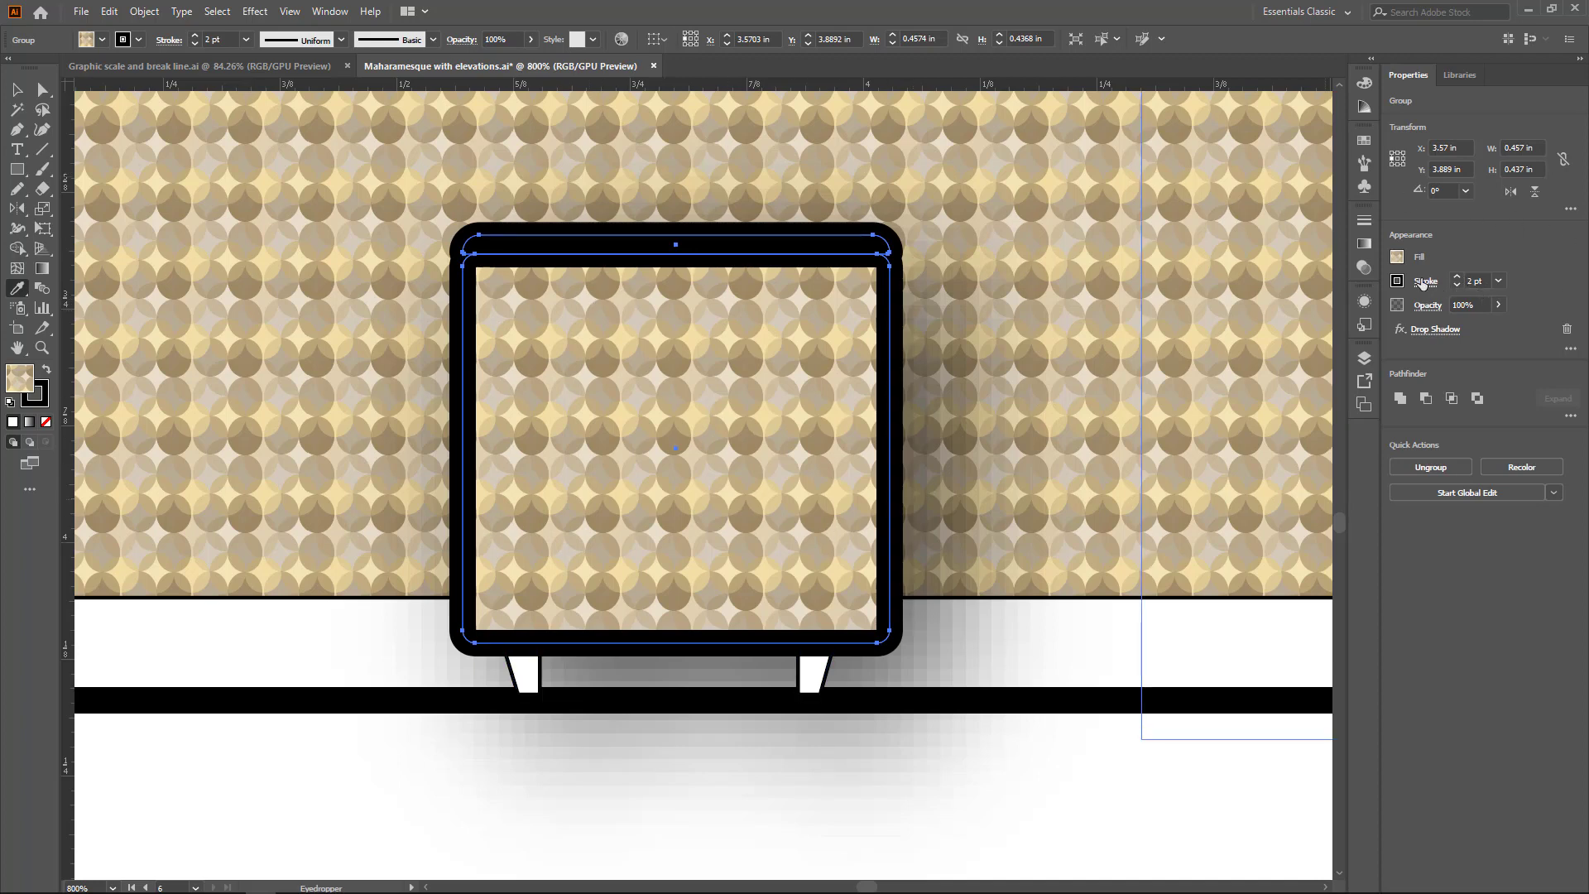
left_click(1398, 282)
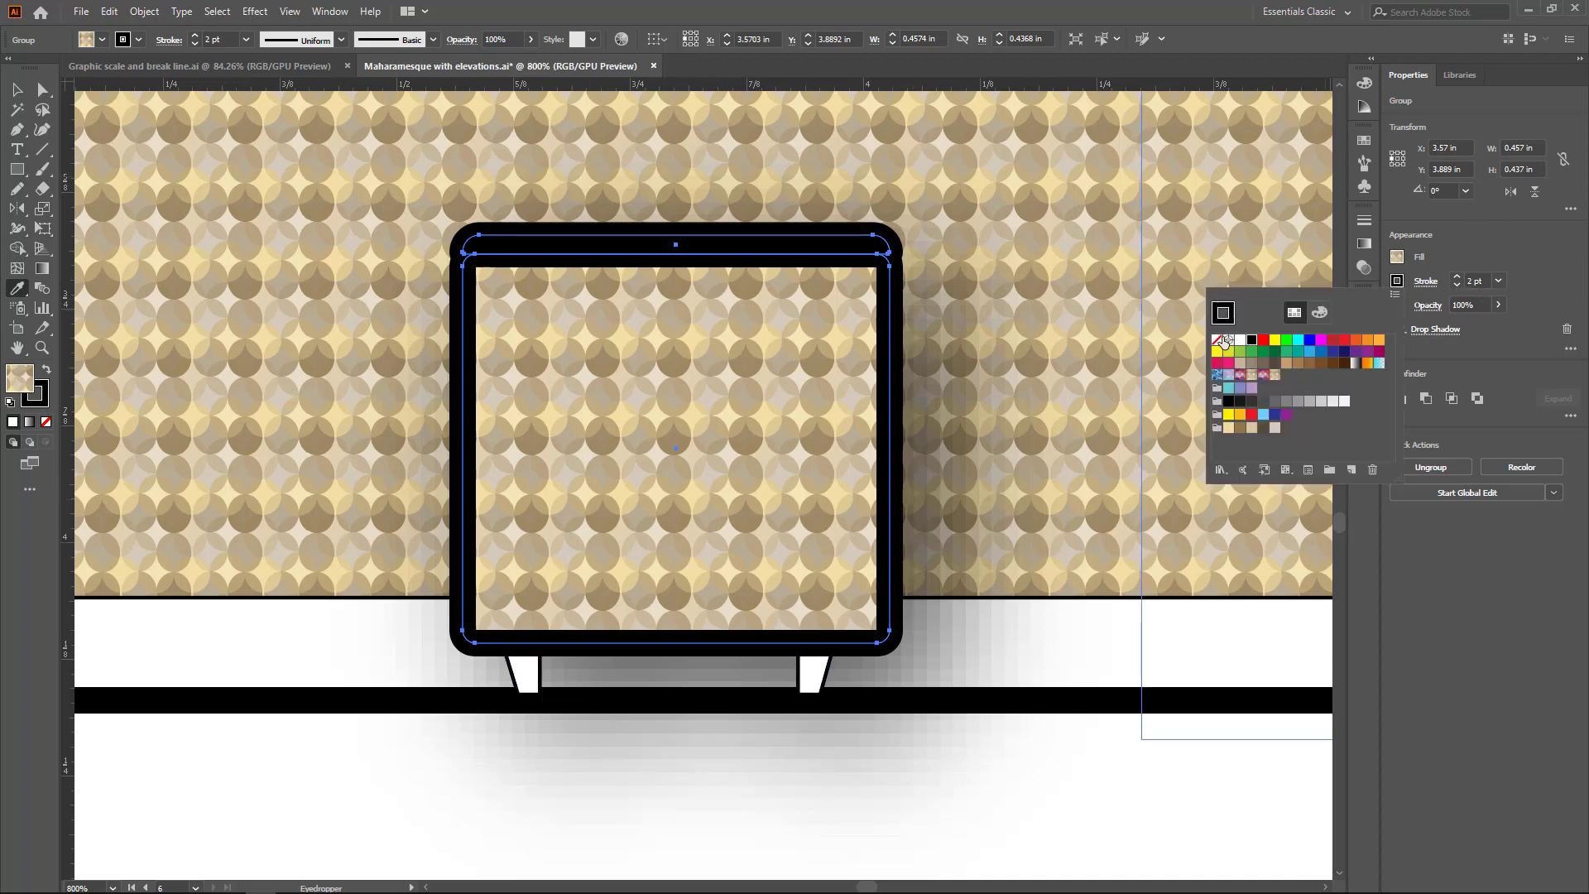
left_click(1217, 340)
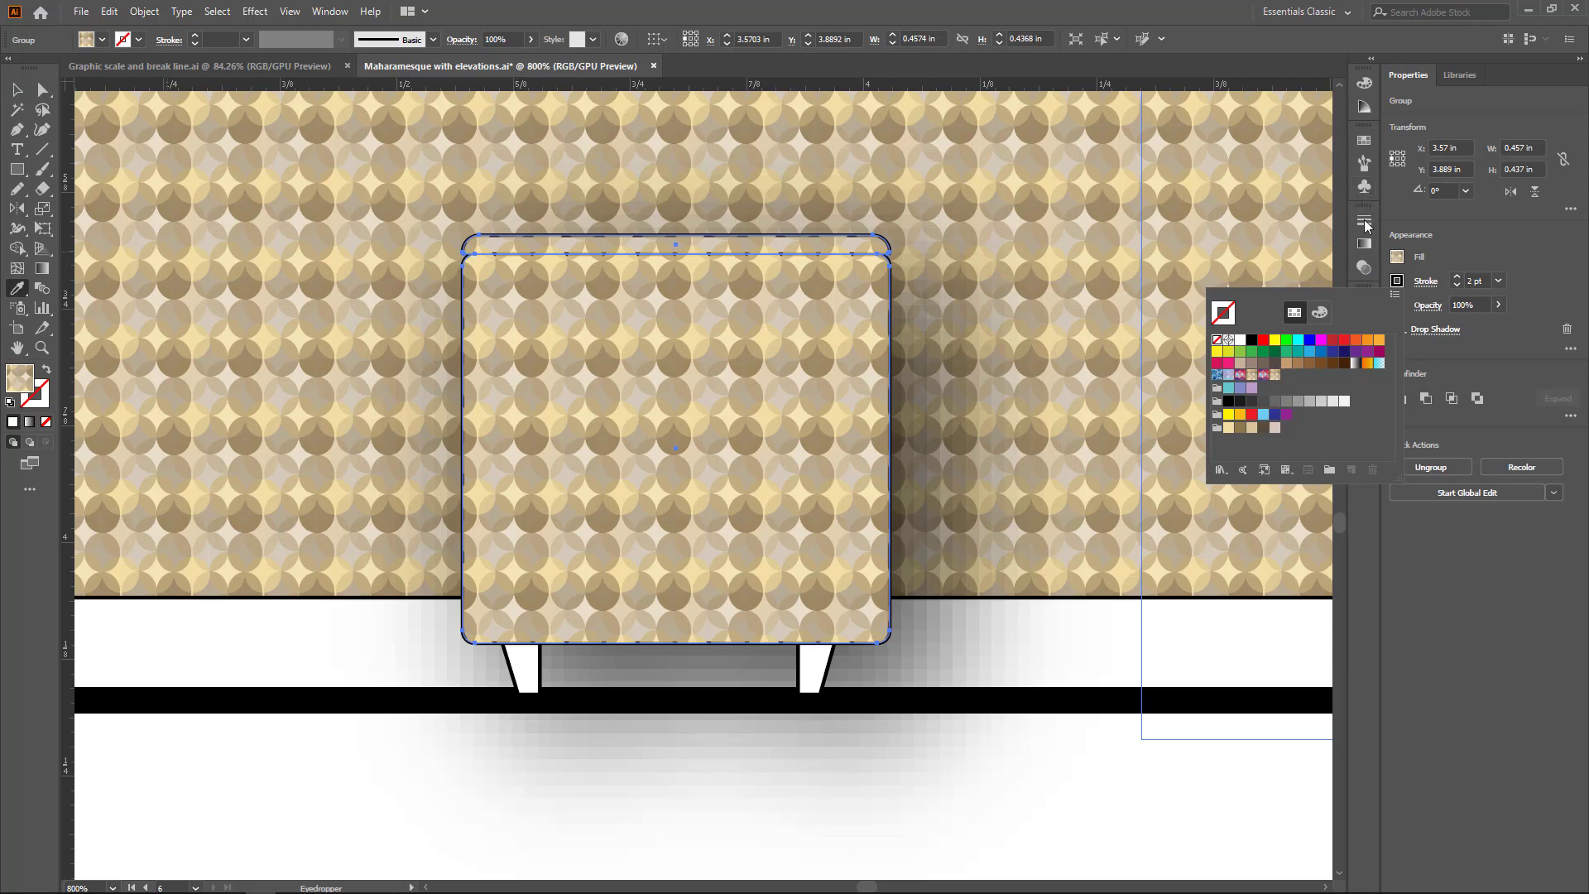
Set the patterned ottoman copy's blending mode to Multiply.
left_click(1361, 266)
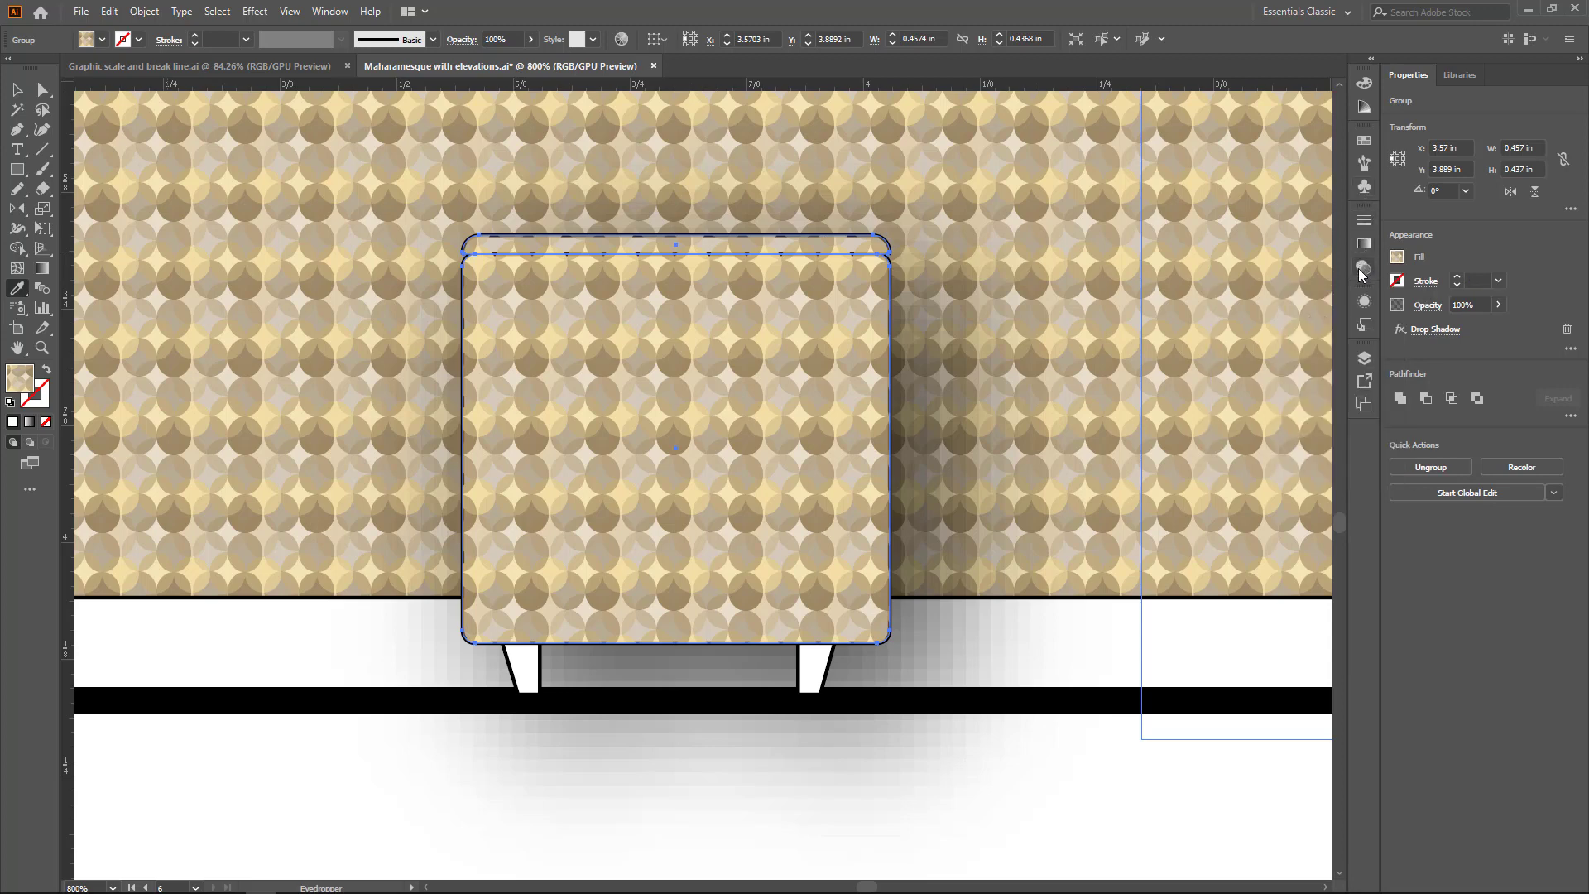
left_click(1359, 268)
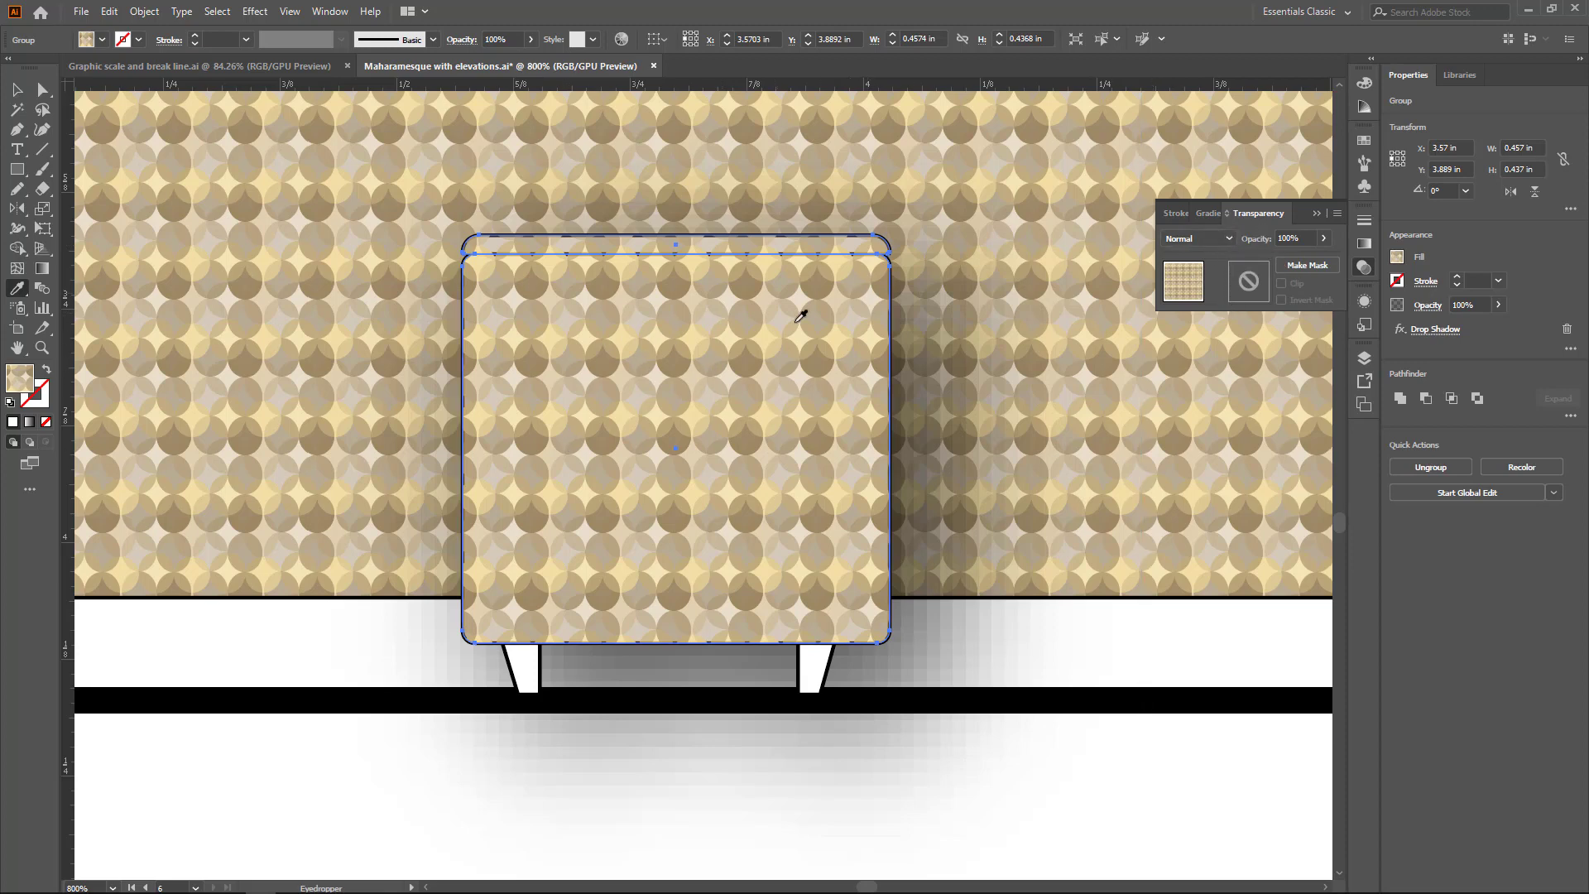
left_click(1228, 239)
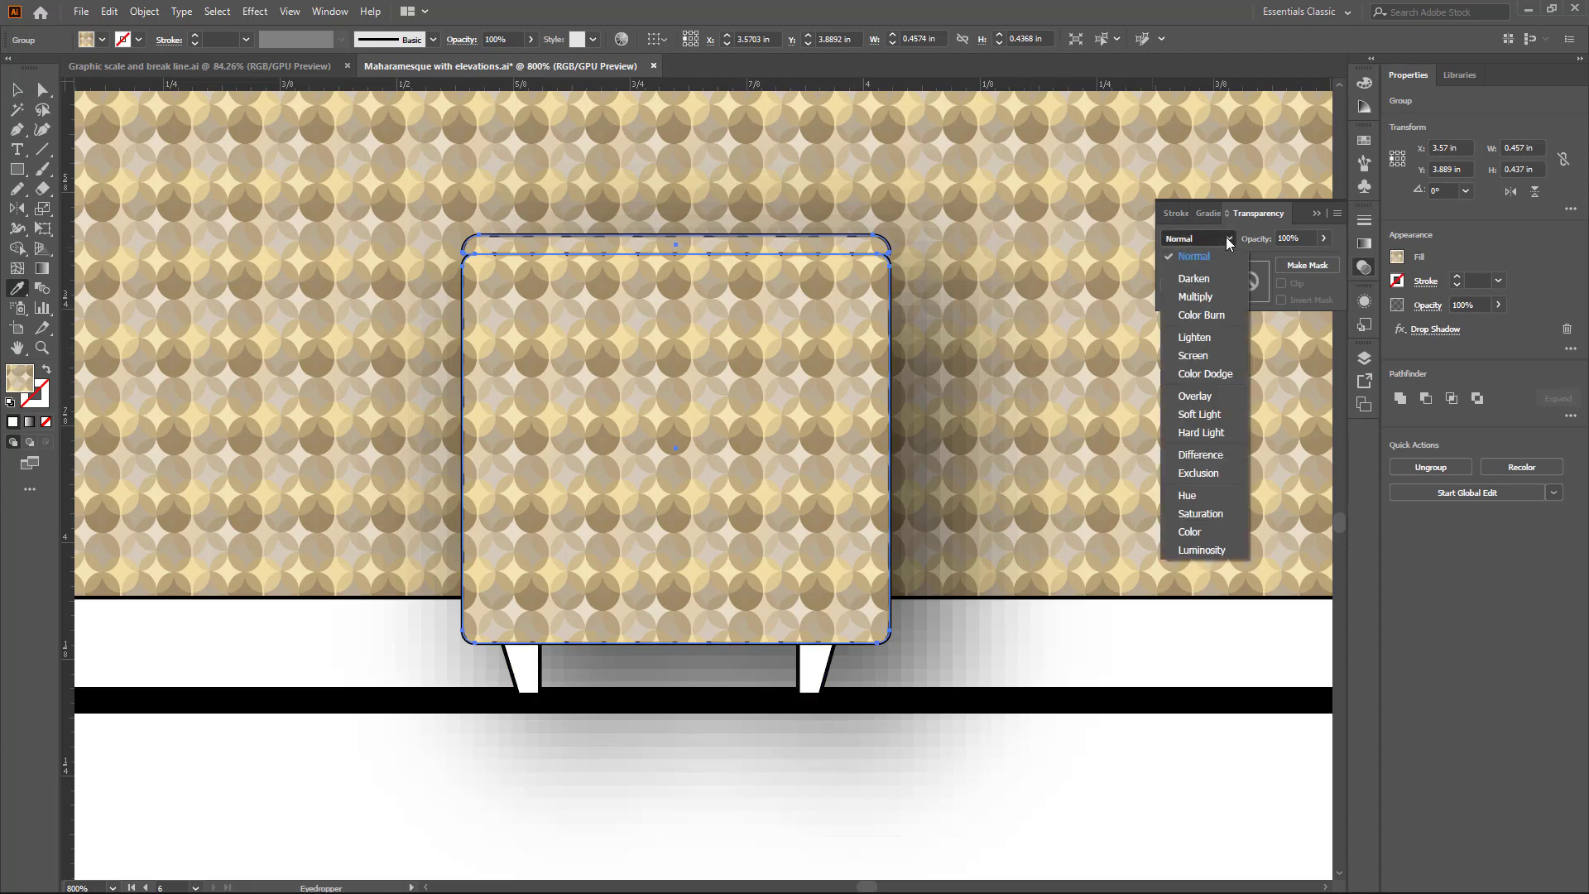
left_click(1204, 299)
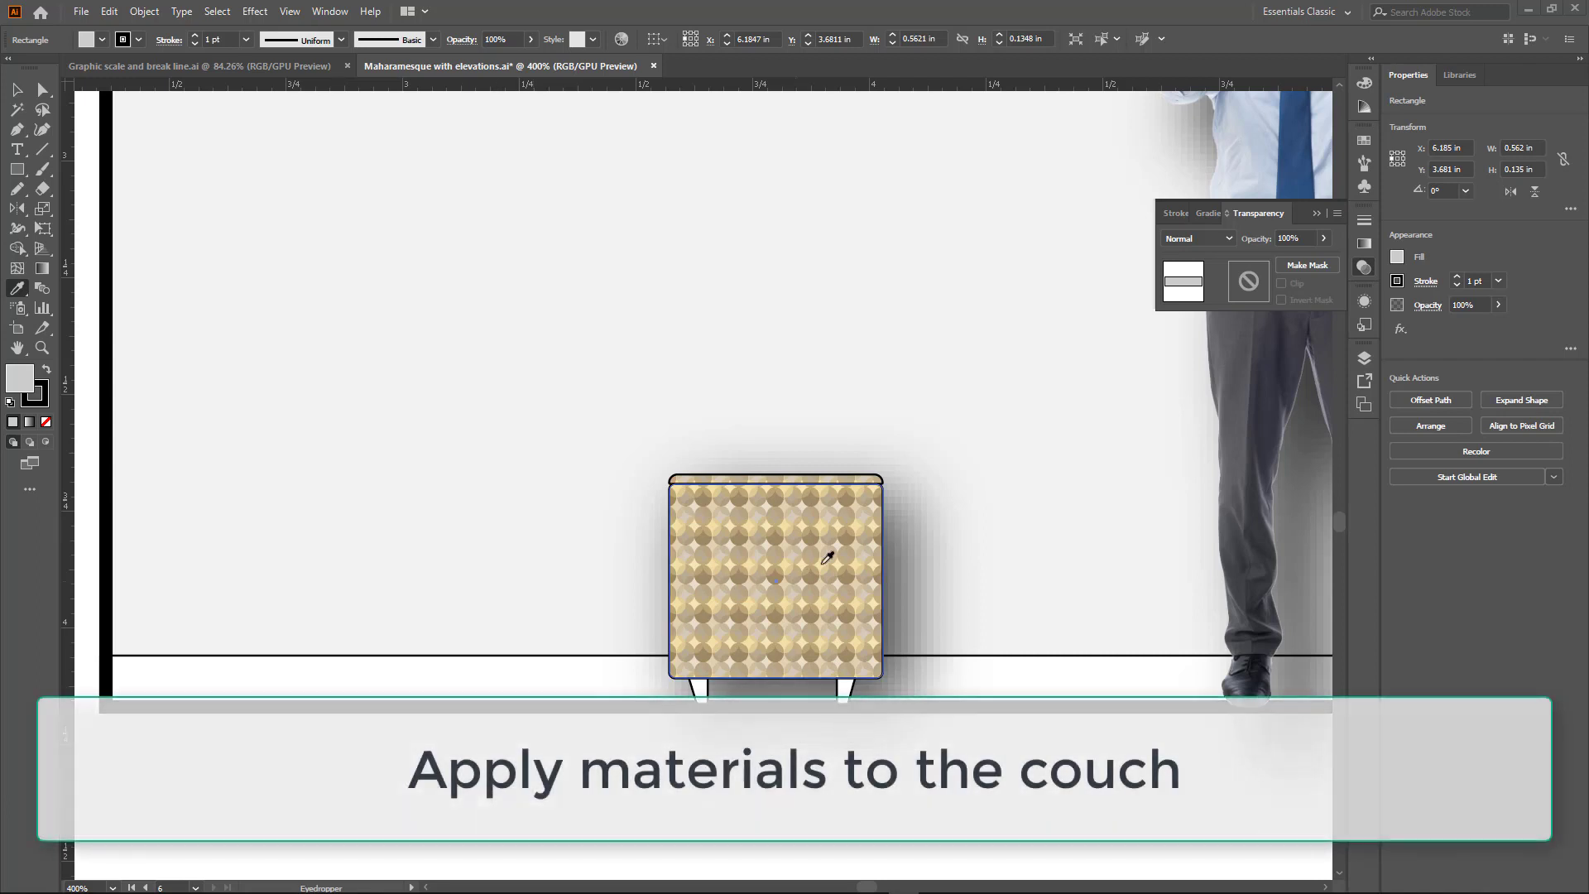
Apply the patterned sample's fill and 0.1 pt stroke to the couch's middle seat cushion and base rectangles with the Eyedropper.
key("ctrl+plus")
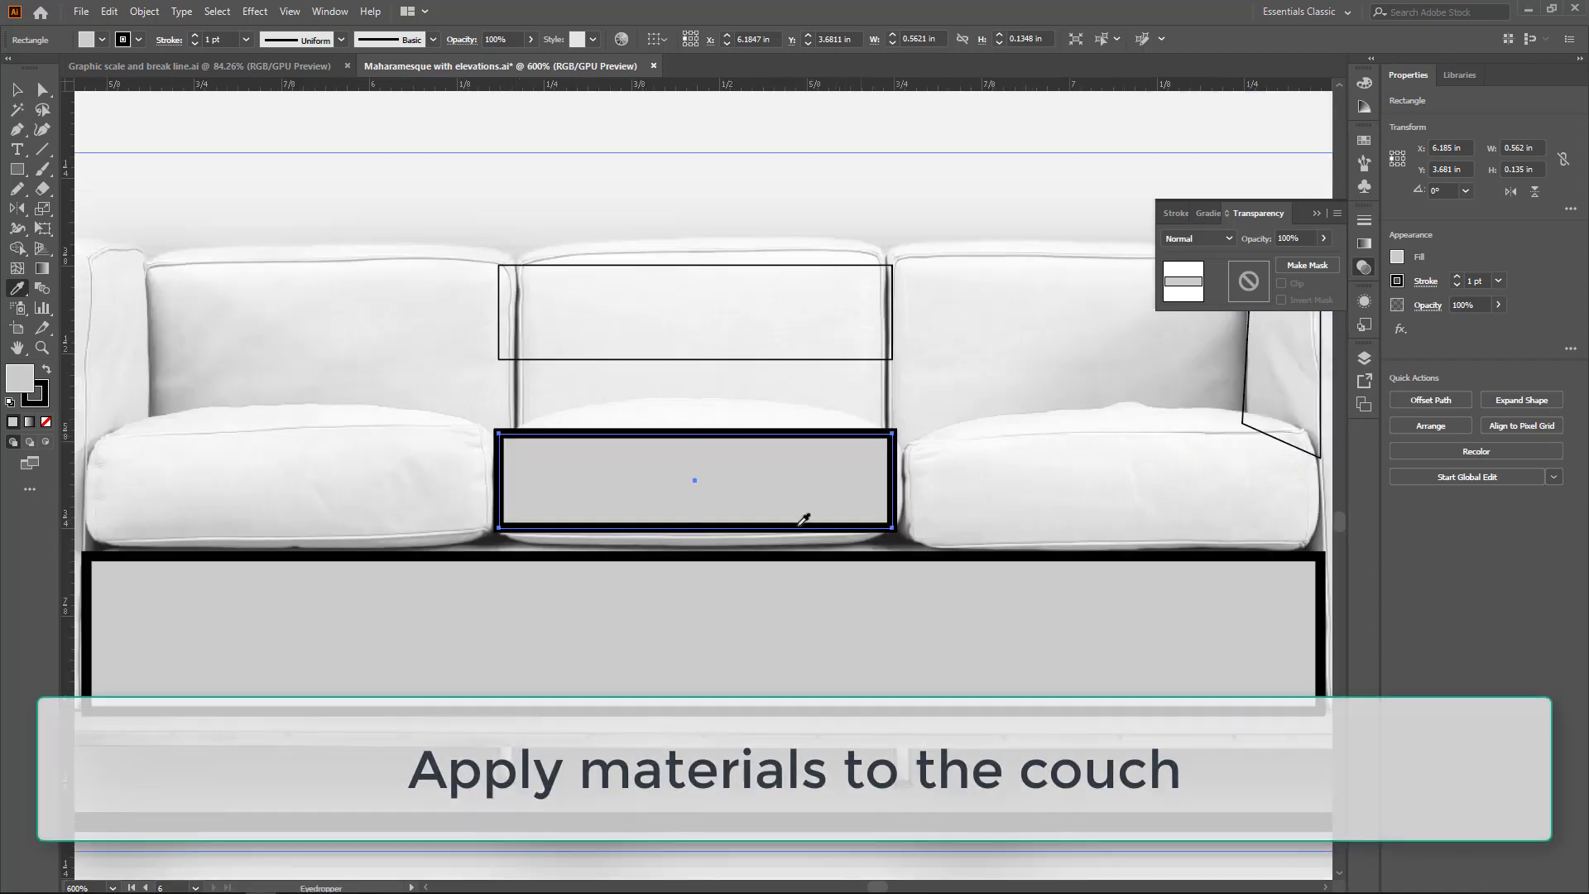
key("ctrl+minus")
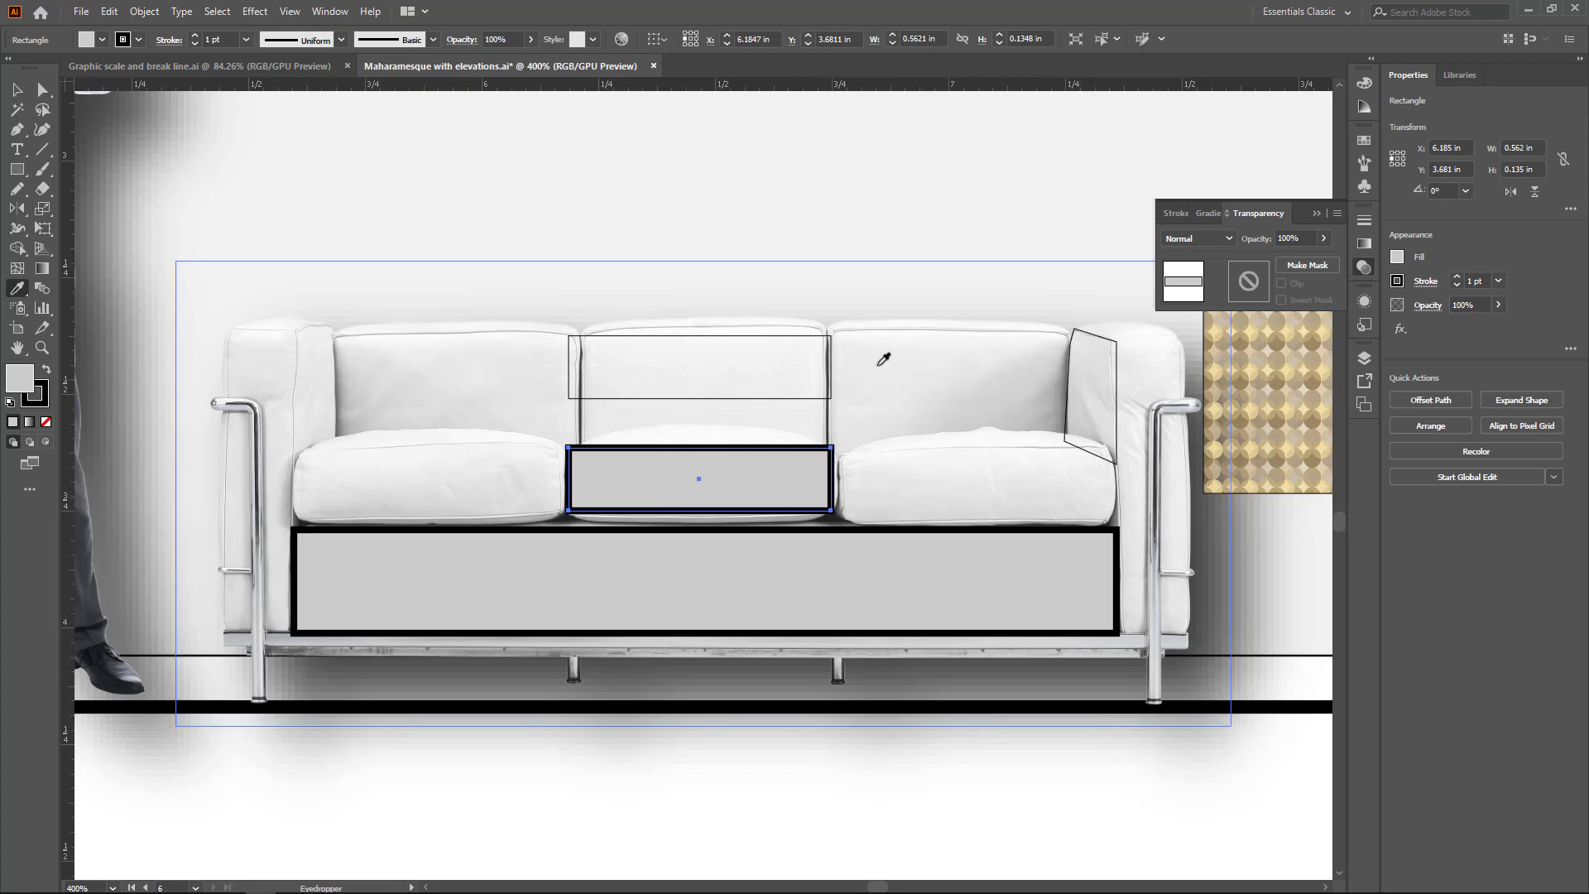
left_click(823, 588, "alt")
key("ctrl+z")
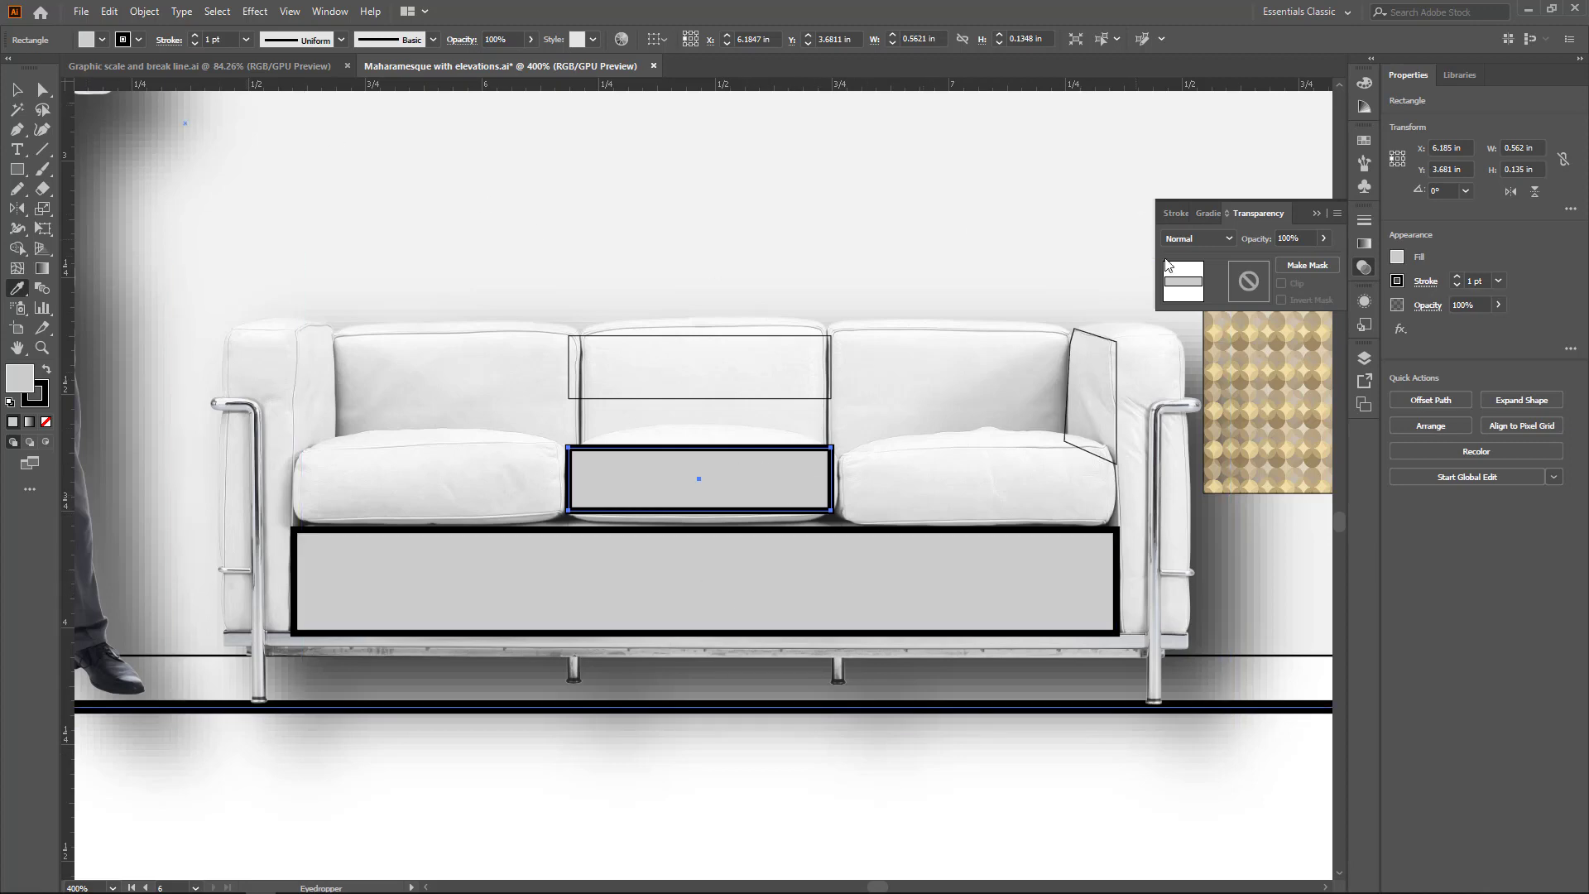
left_click(17, 89)
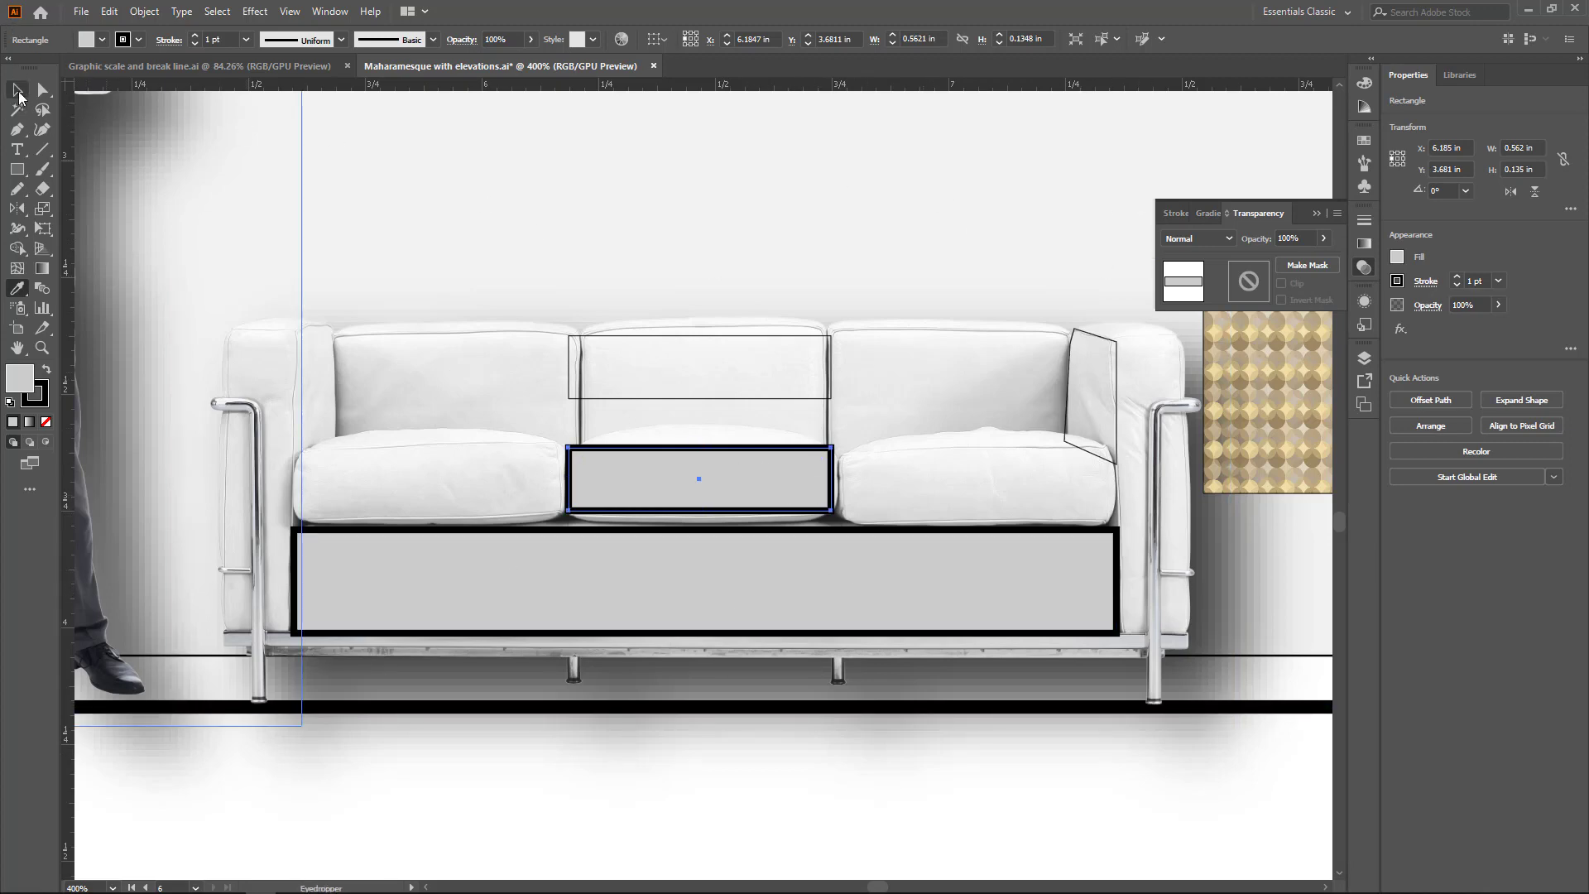
left_click(687, 556, "shift")
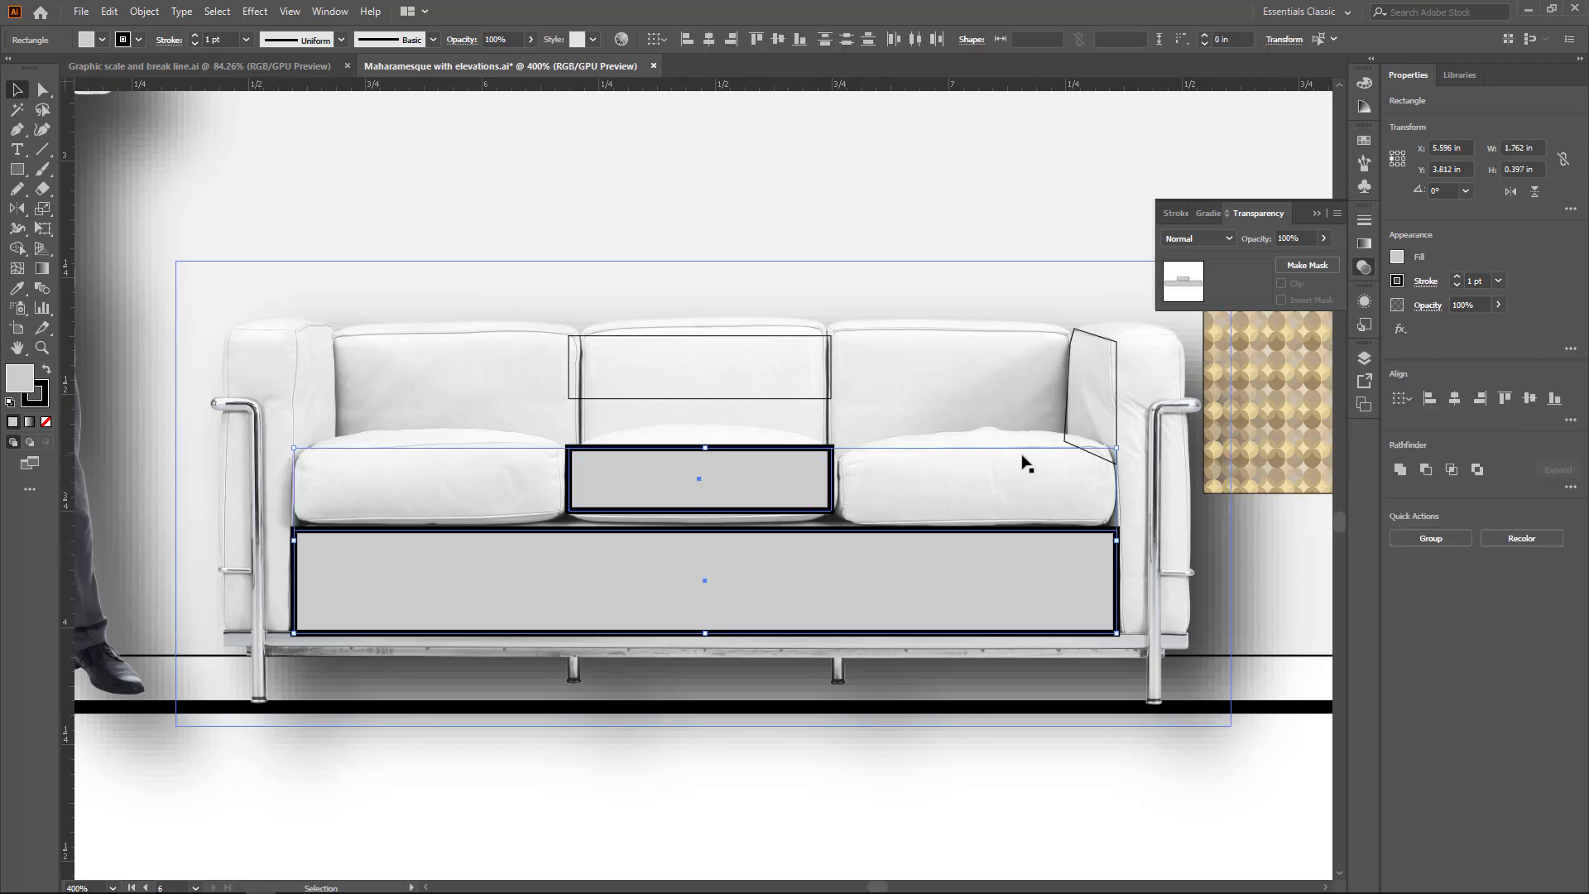
left_click(16, 288)
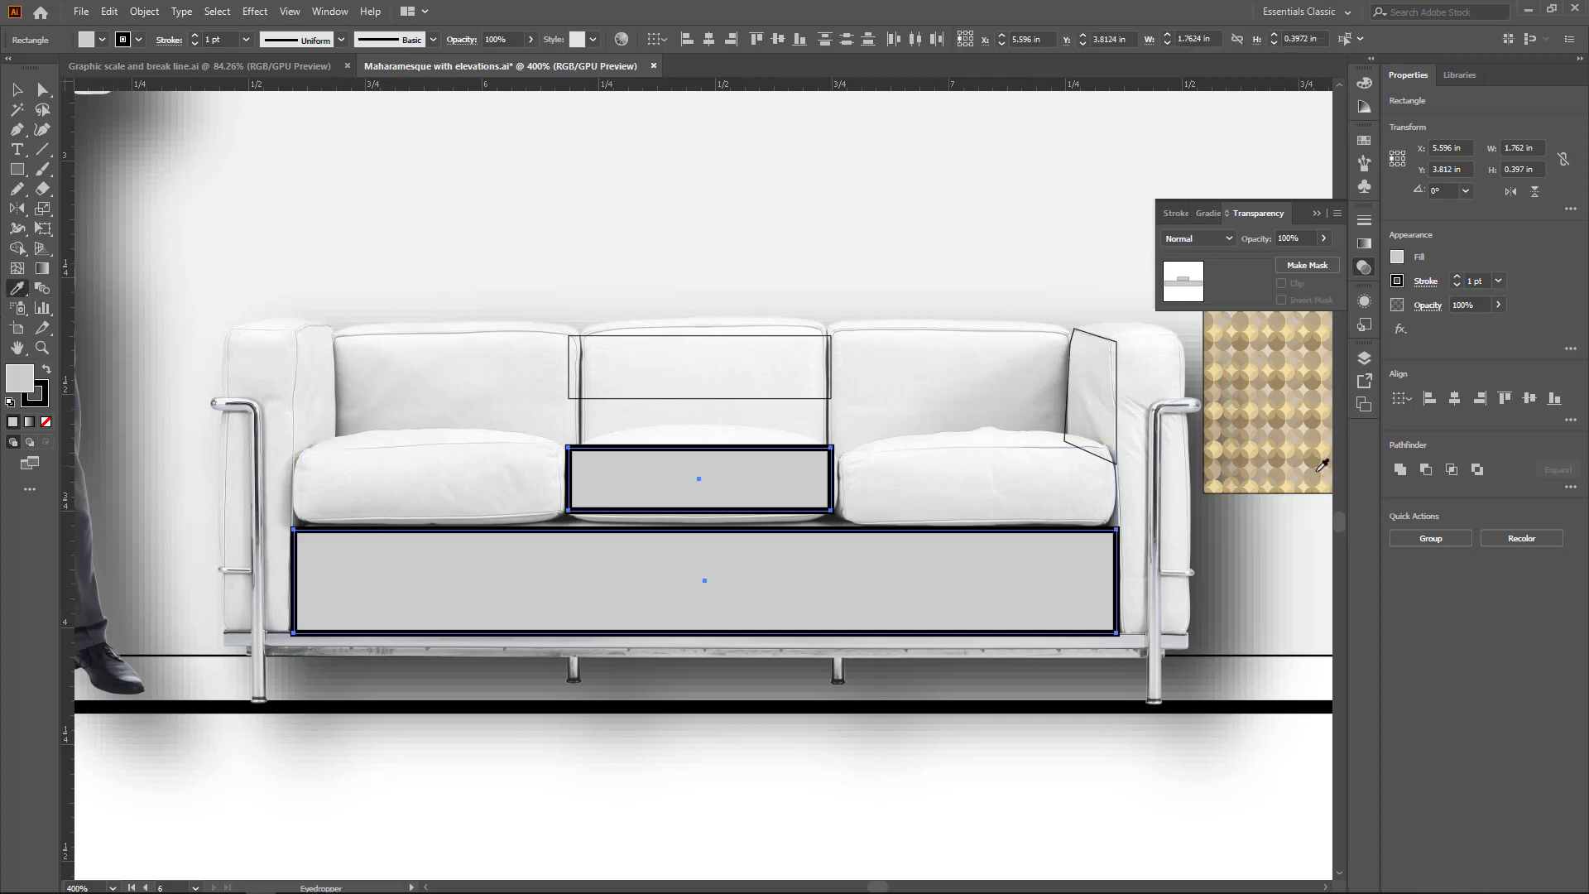
left_click(1266, 418)
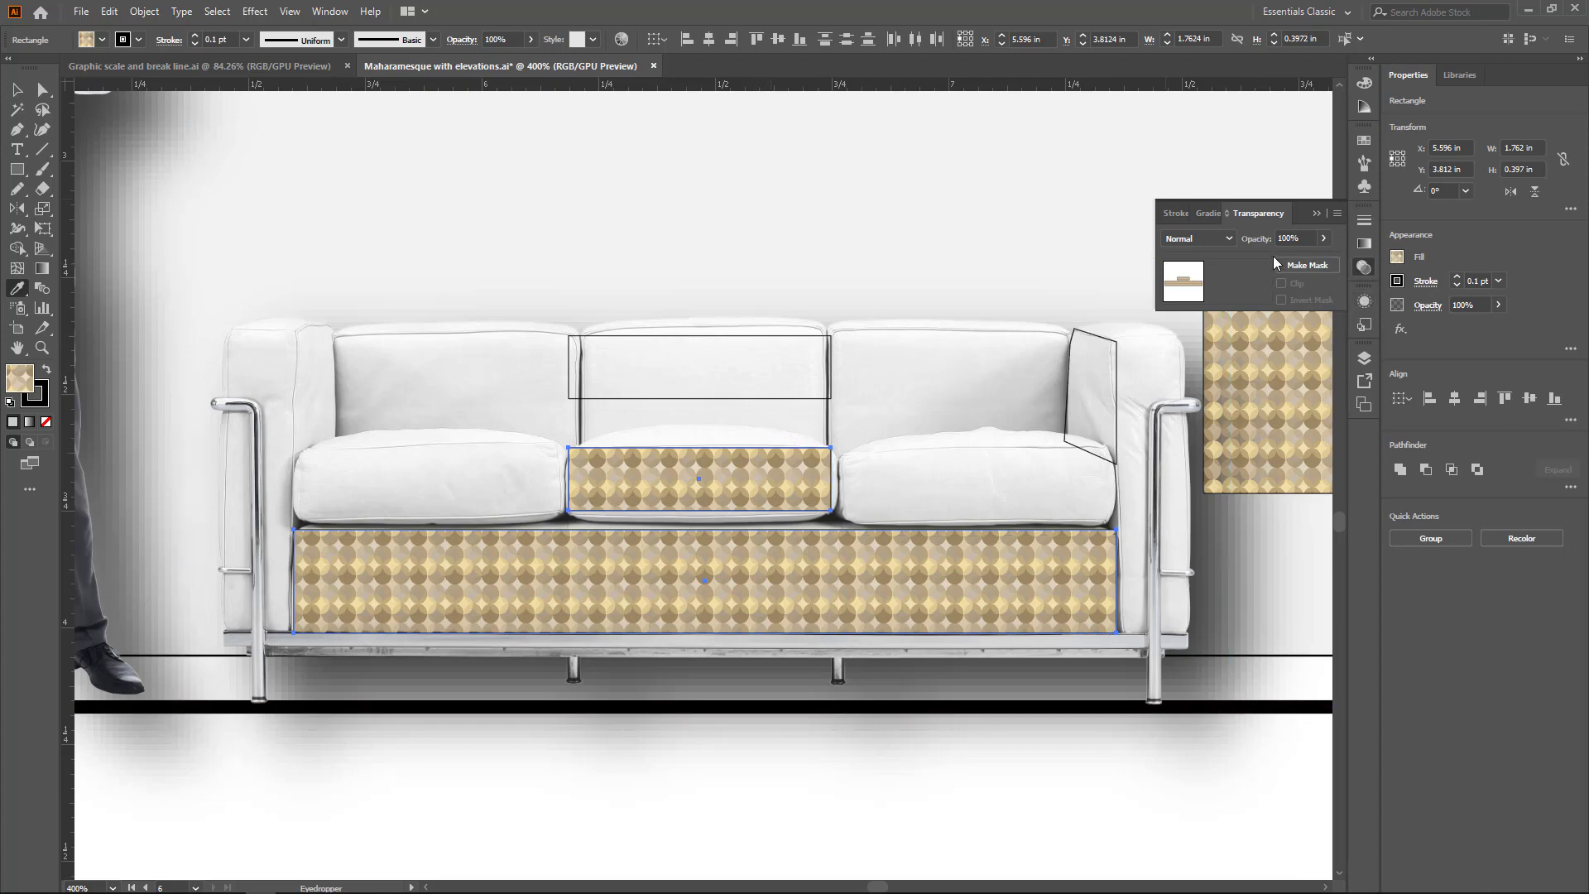
Set the two patterned couch rectangles to Multiply blending at 90% opacity.
left_click(1229, 242)
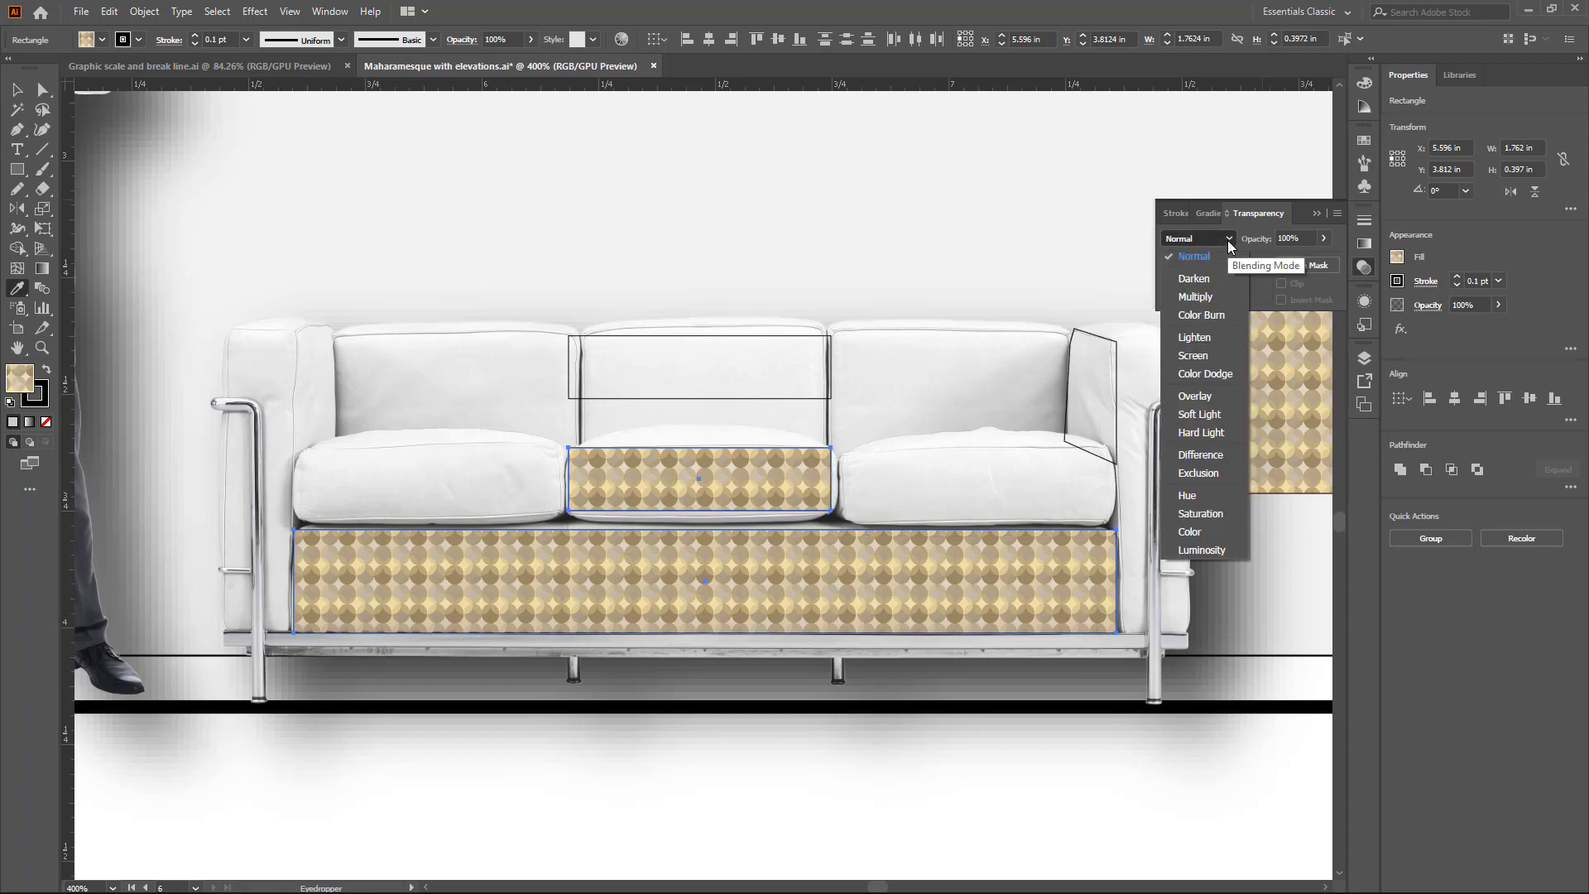
left_click(1195, 297)
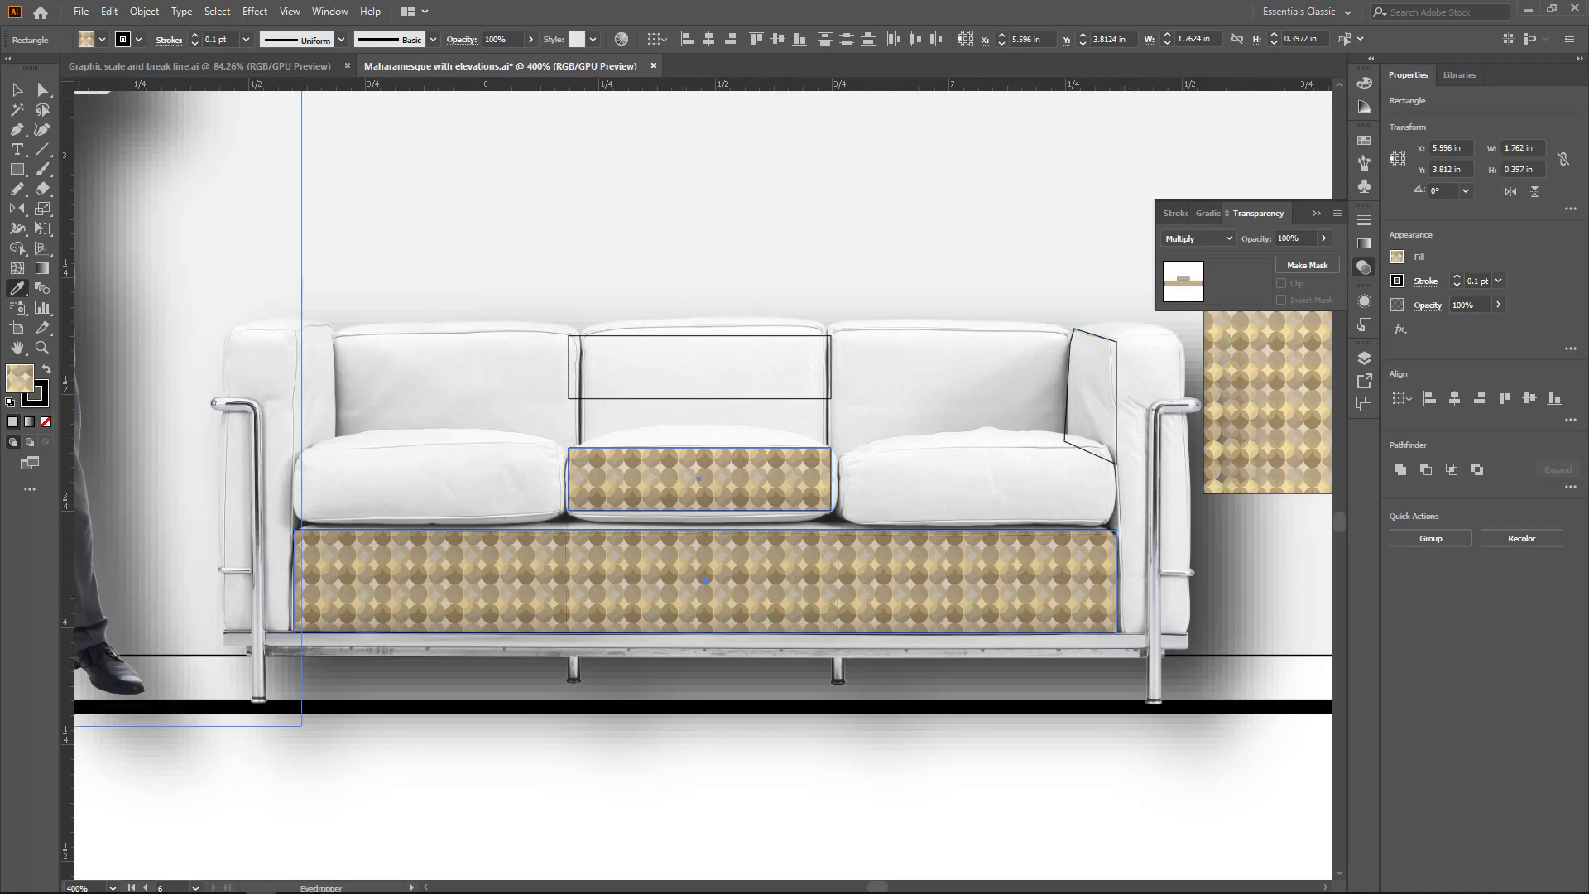
left_click(1323, 238)
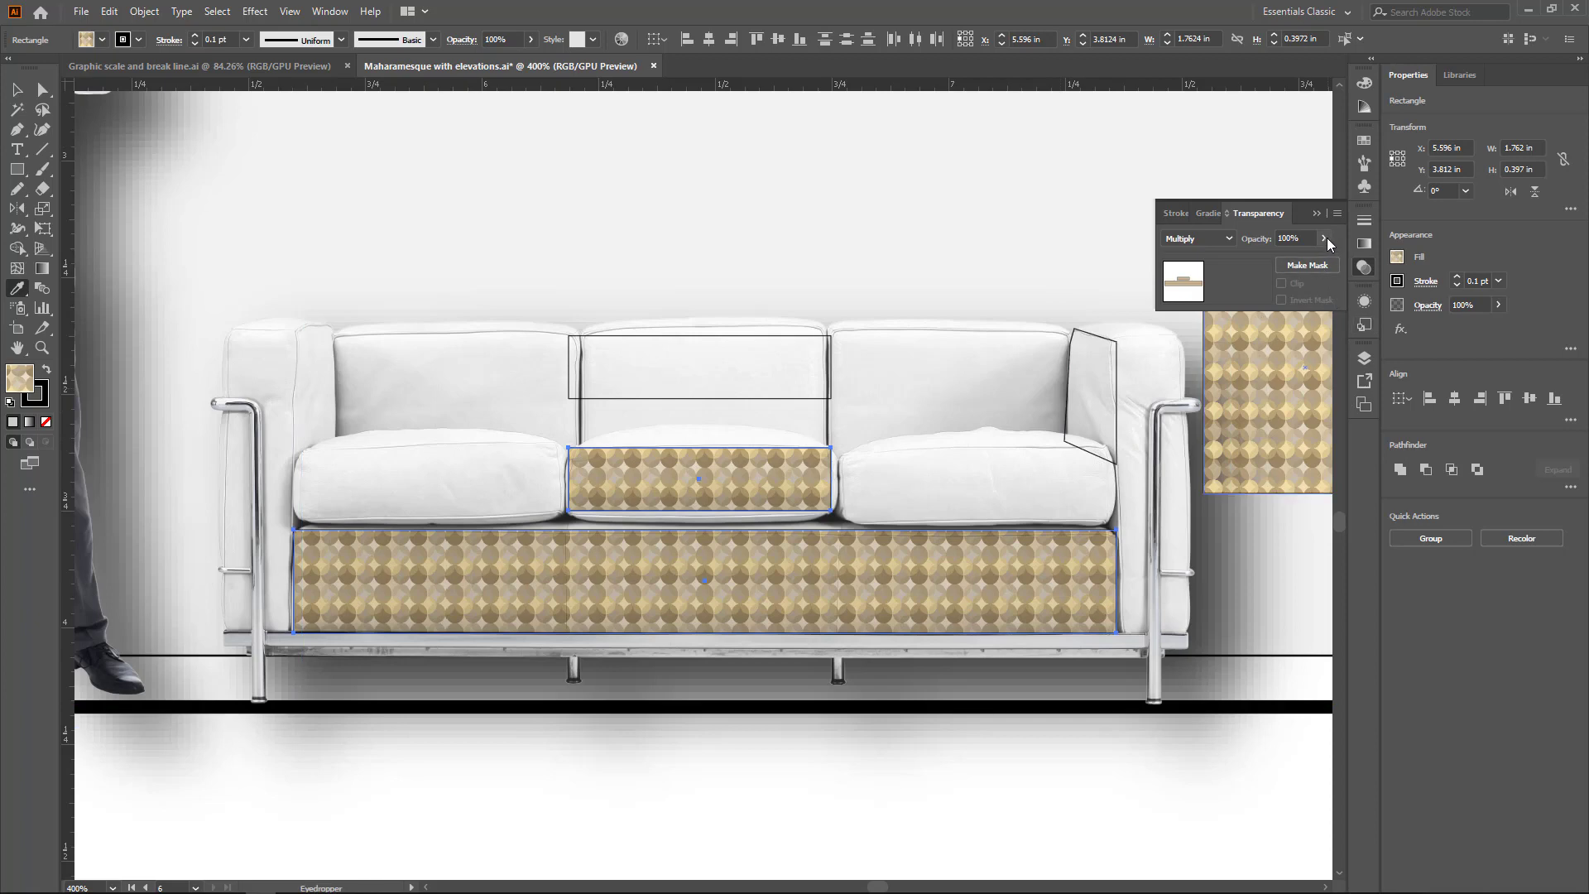
left_click_drag(1322, 263, 1317, 262)
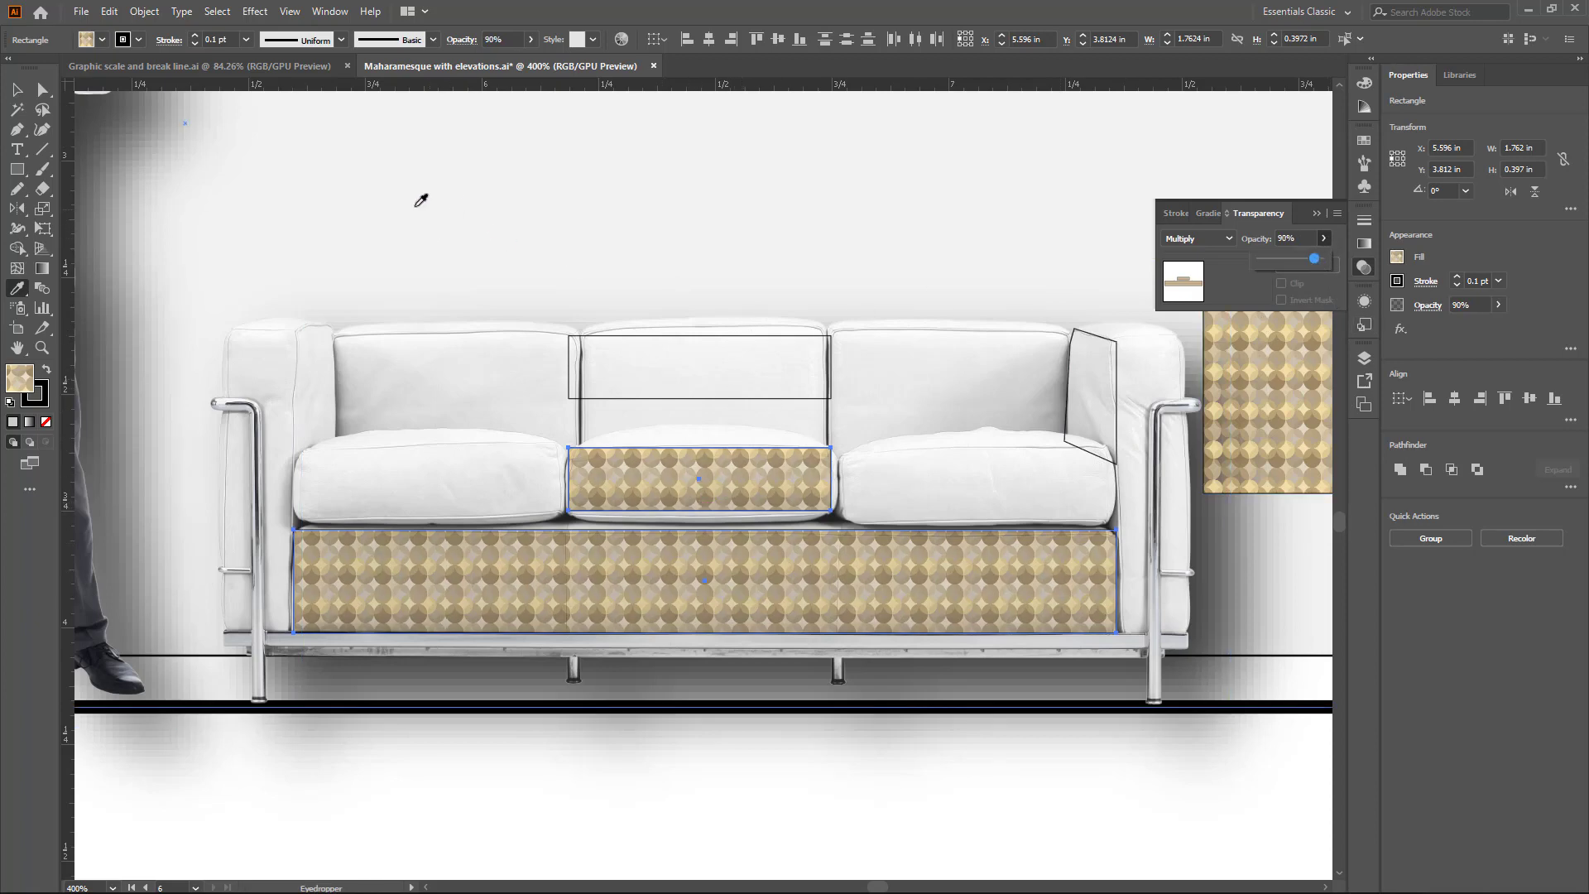
Select the patterned rectangle on the couch's middle seat cushion with the Selection tool.
left_click(16, 91)
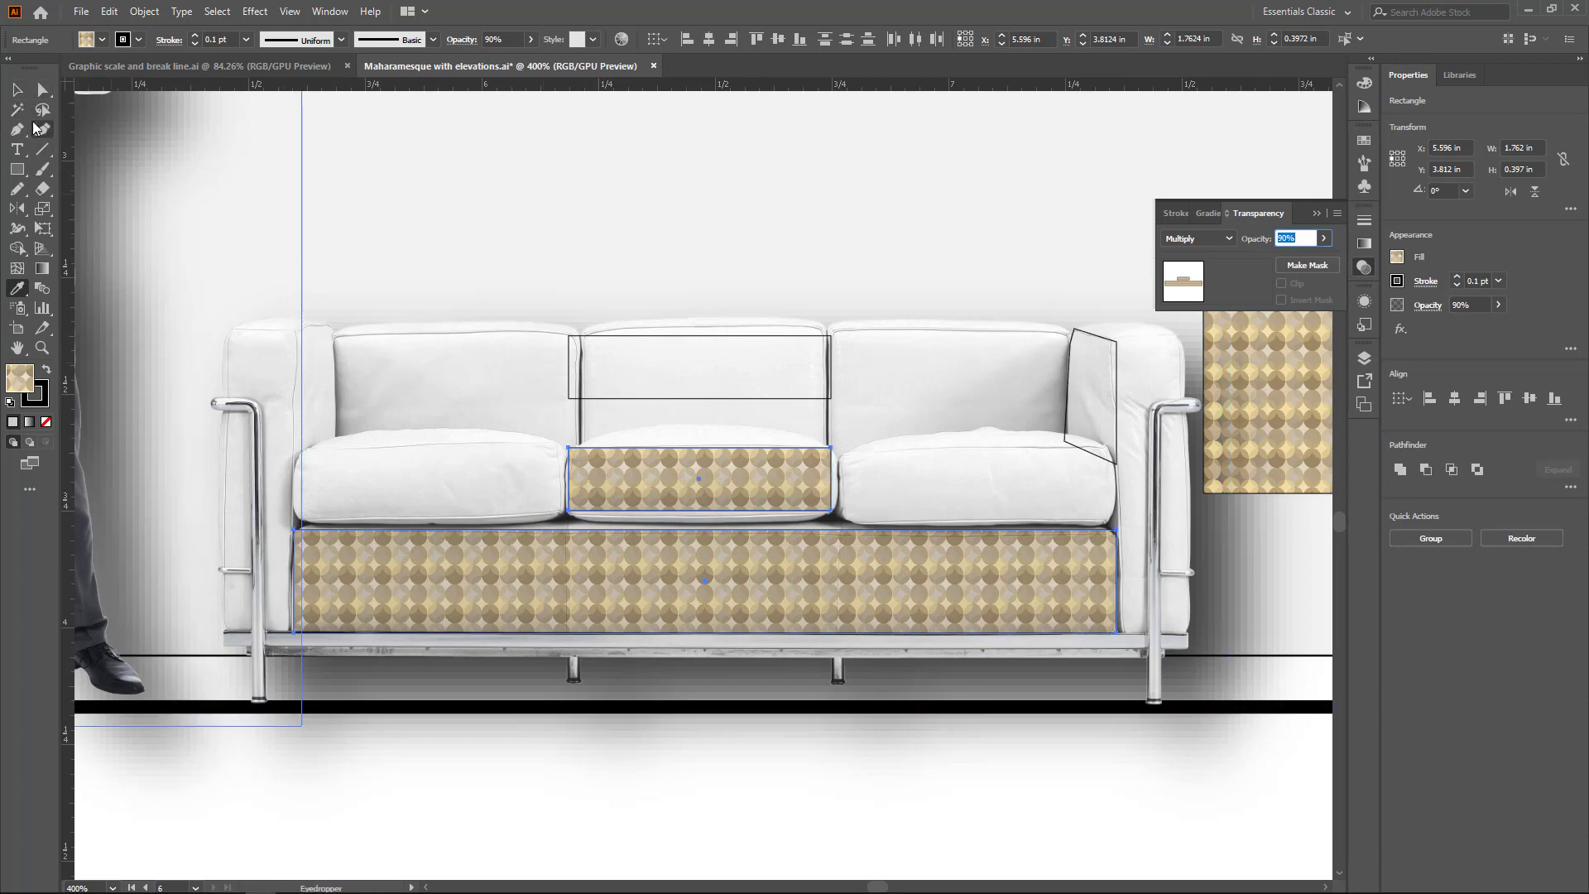
left_click(15, 90)
left_click(660, 448)
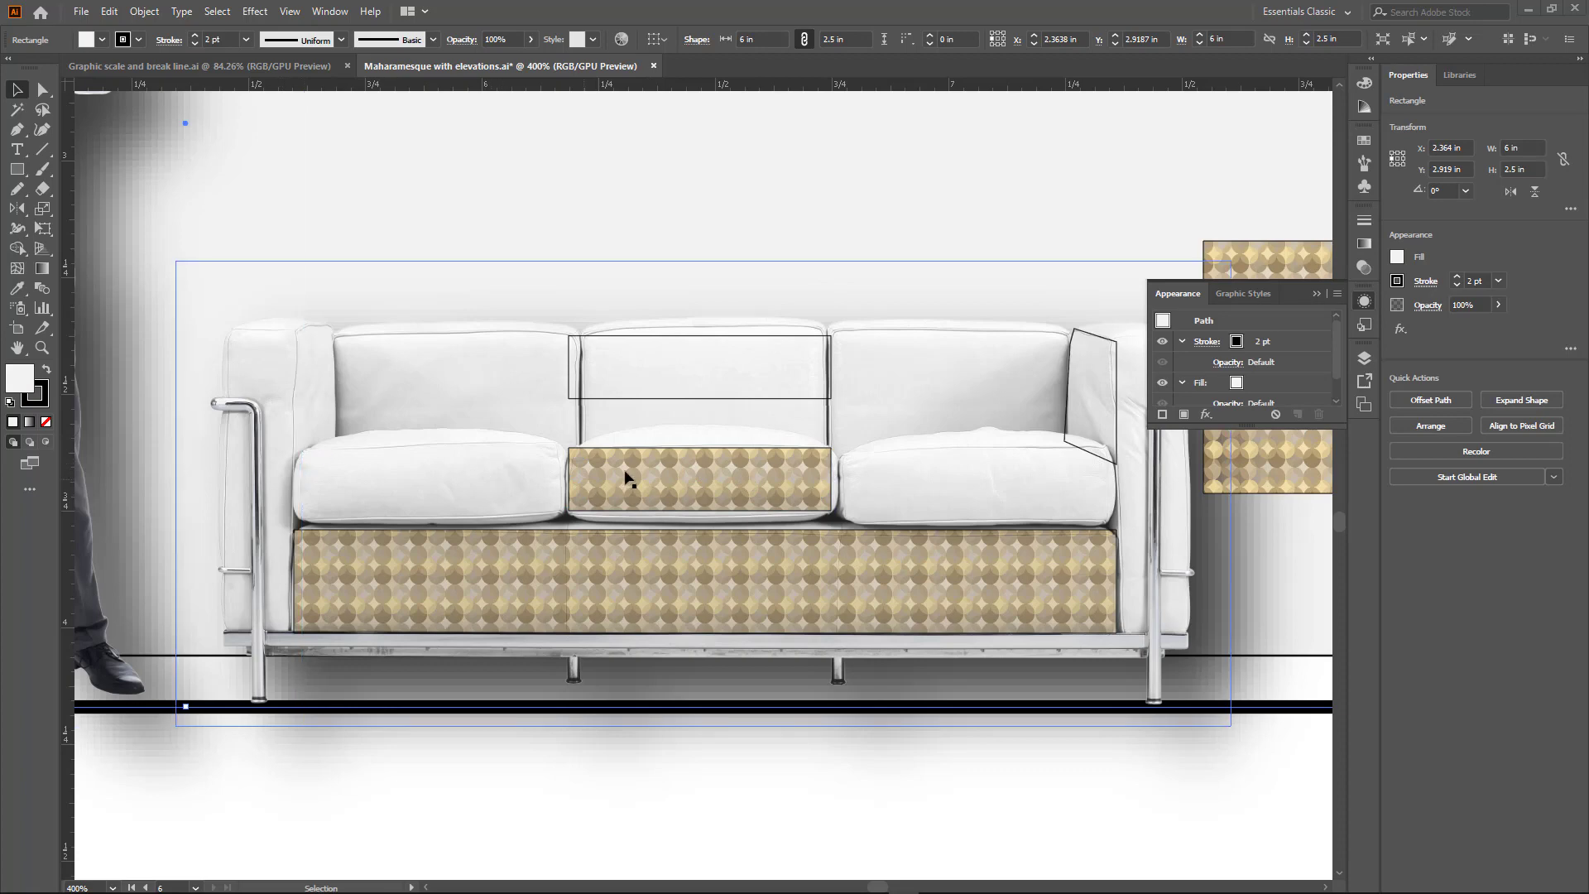
left_click(640, 456)
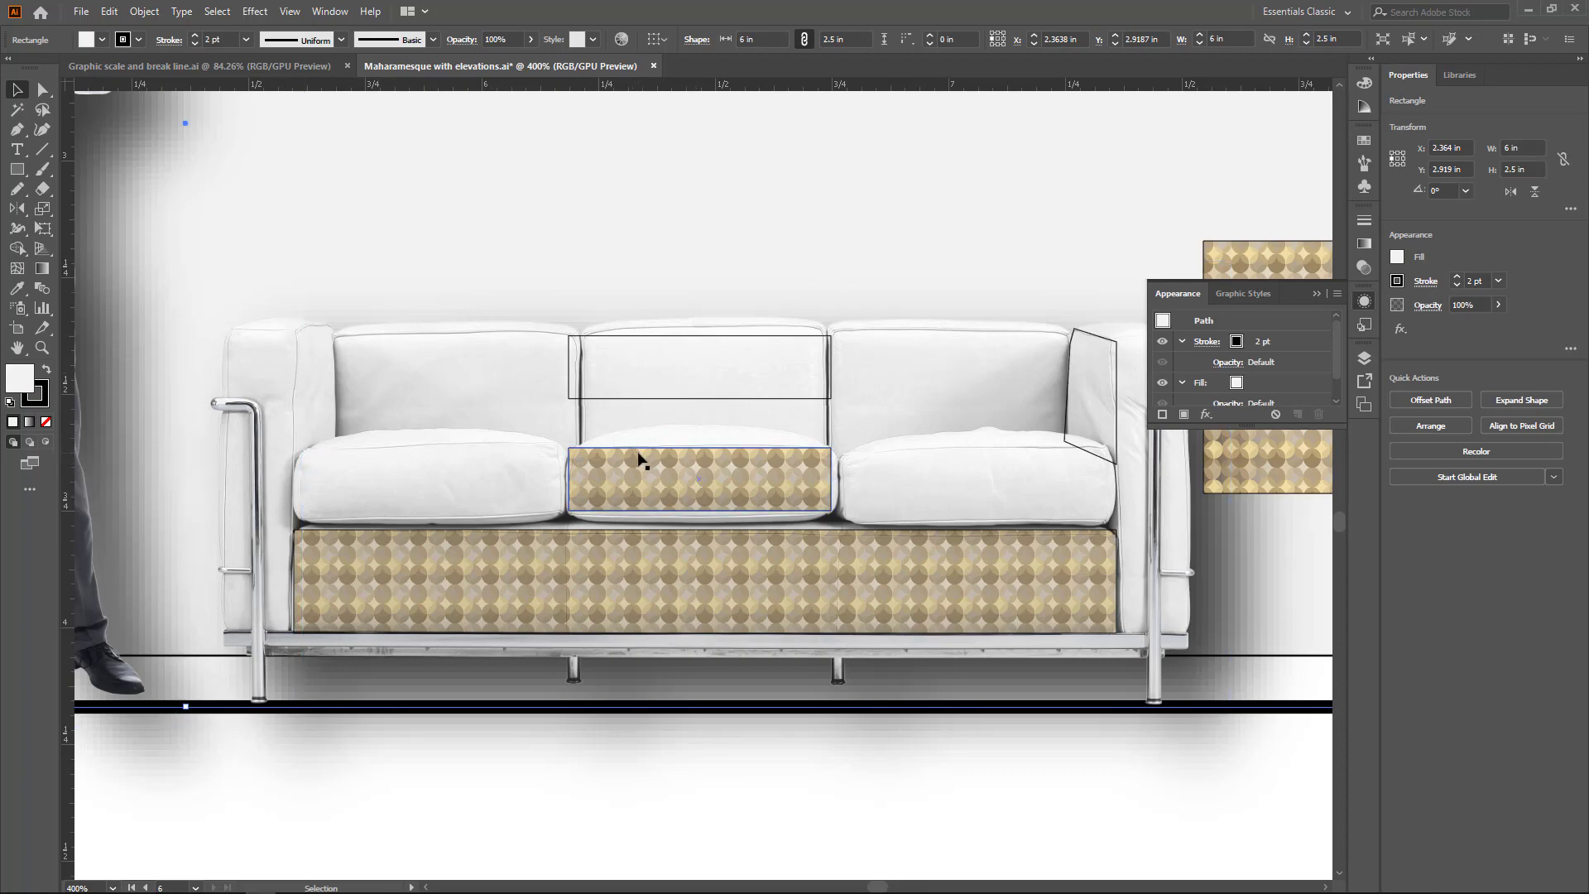
Try a horizontal Bulge warp with 31% bend on the middle seat cushion's patterned rectangle.
left_click(253, 12)
mouse_move(403, 320)
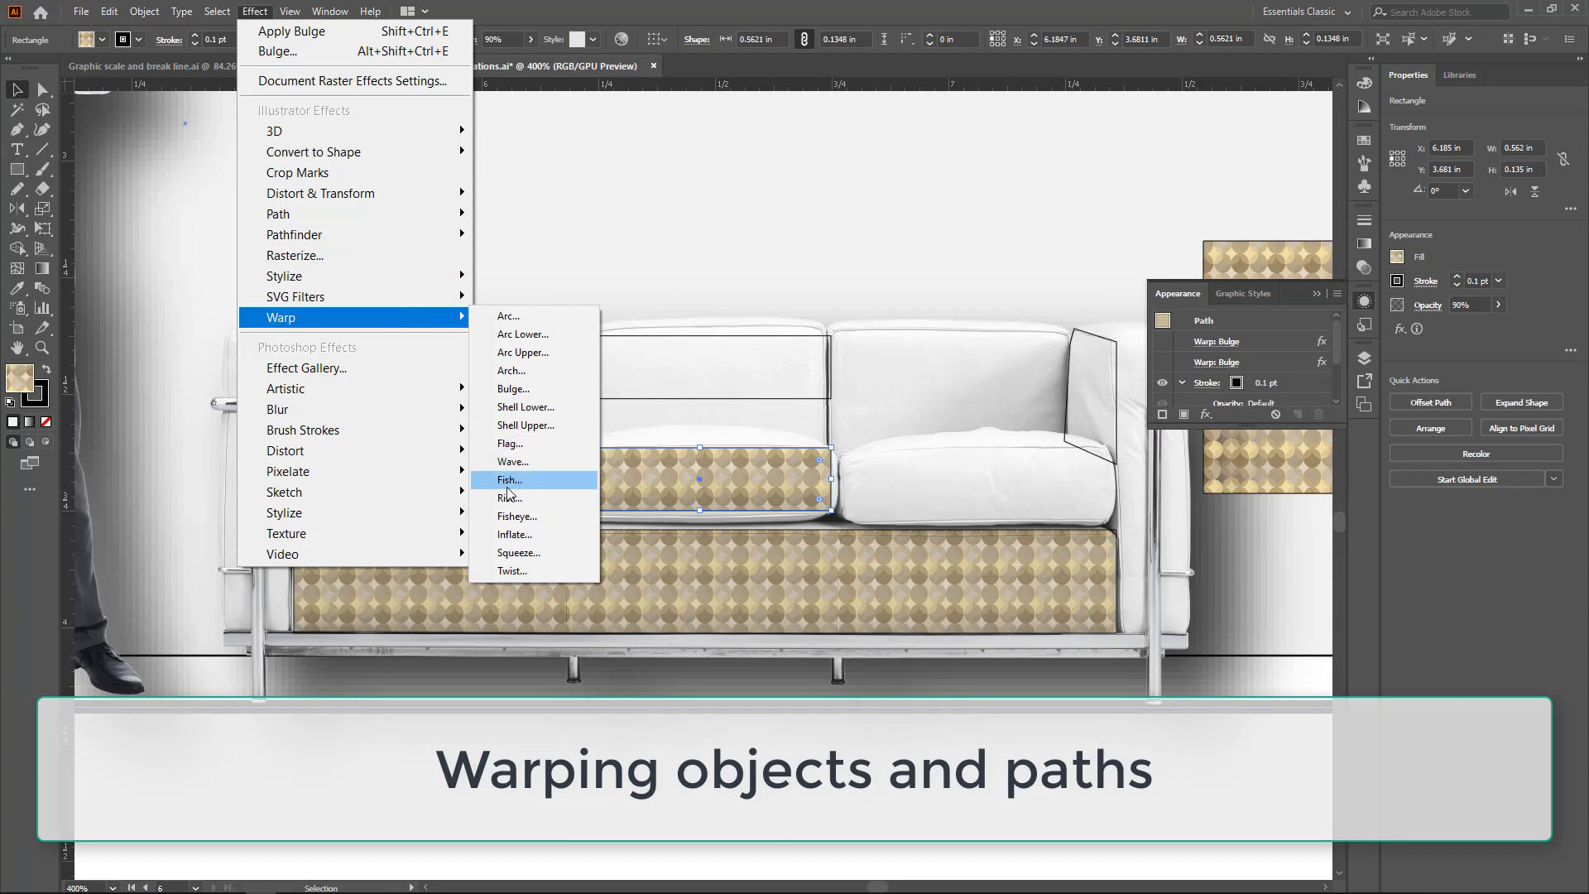
left_click(511, 389)
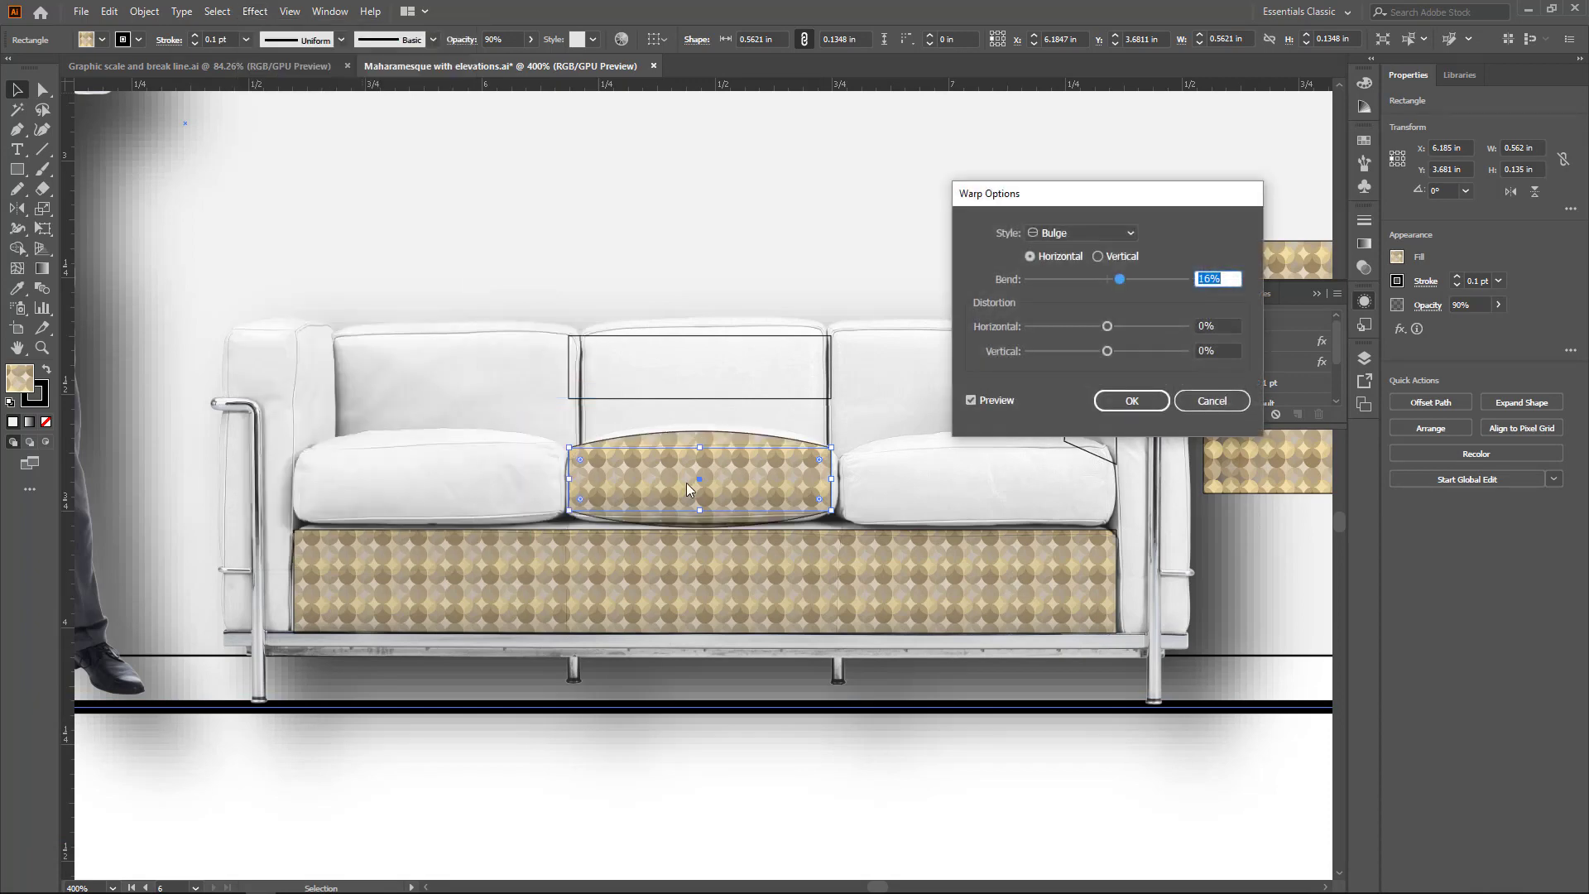
left_click_drag(1119, 278, 1124, 280)
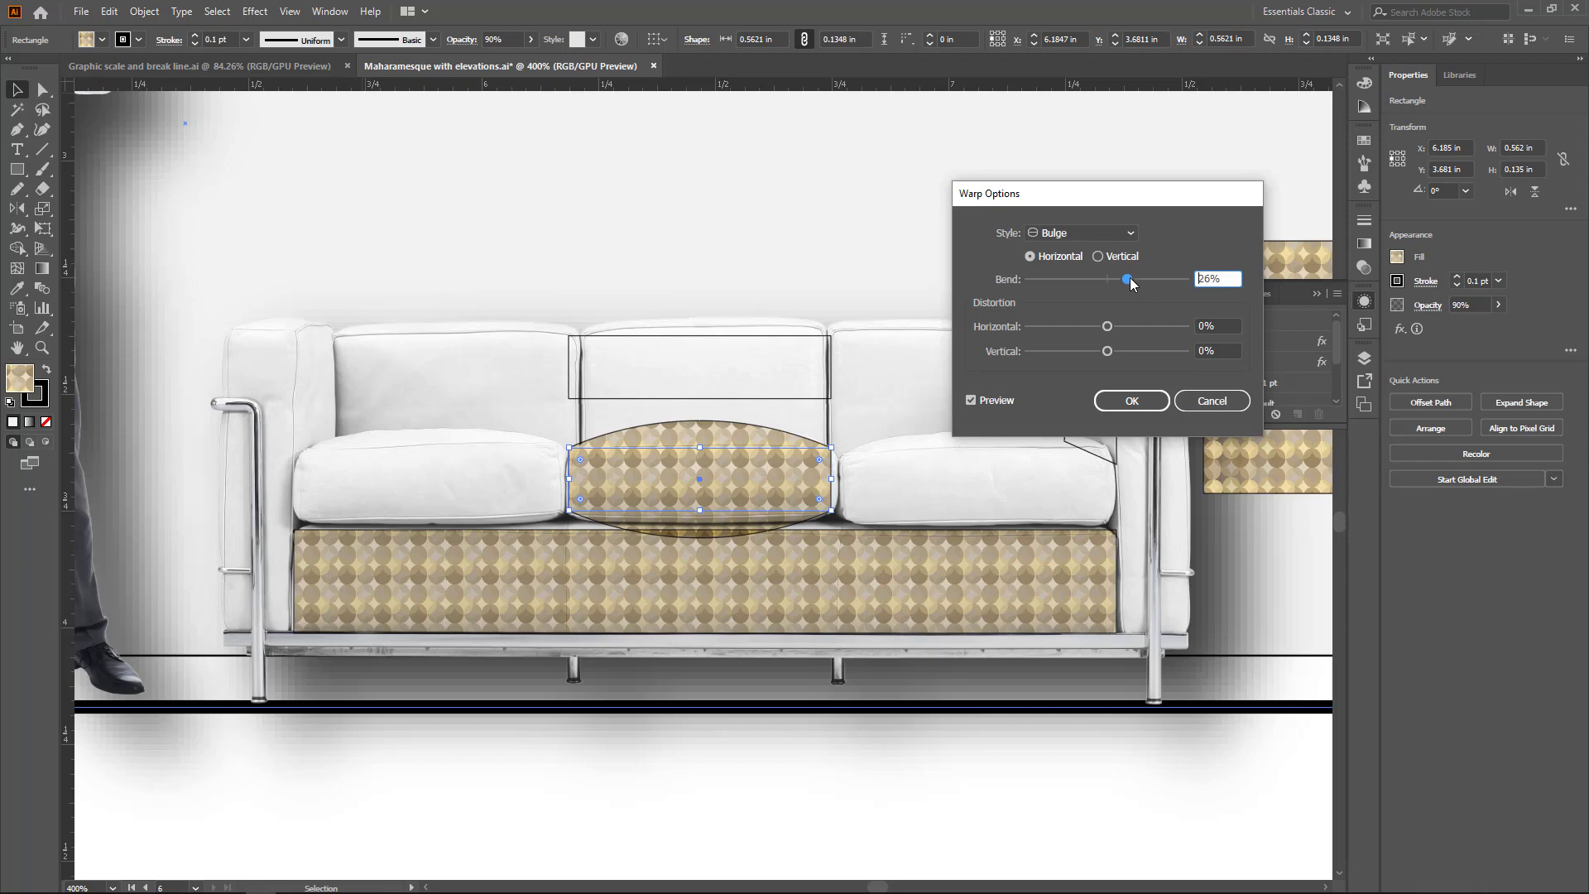
left_click_drag(1127, 280, 1125, 280)
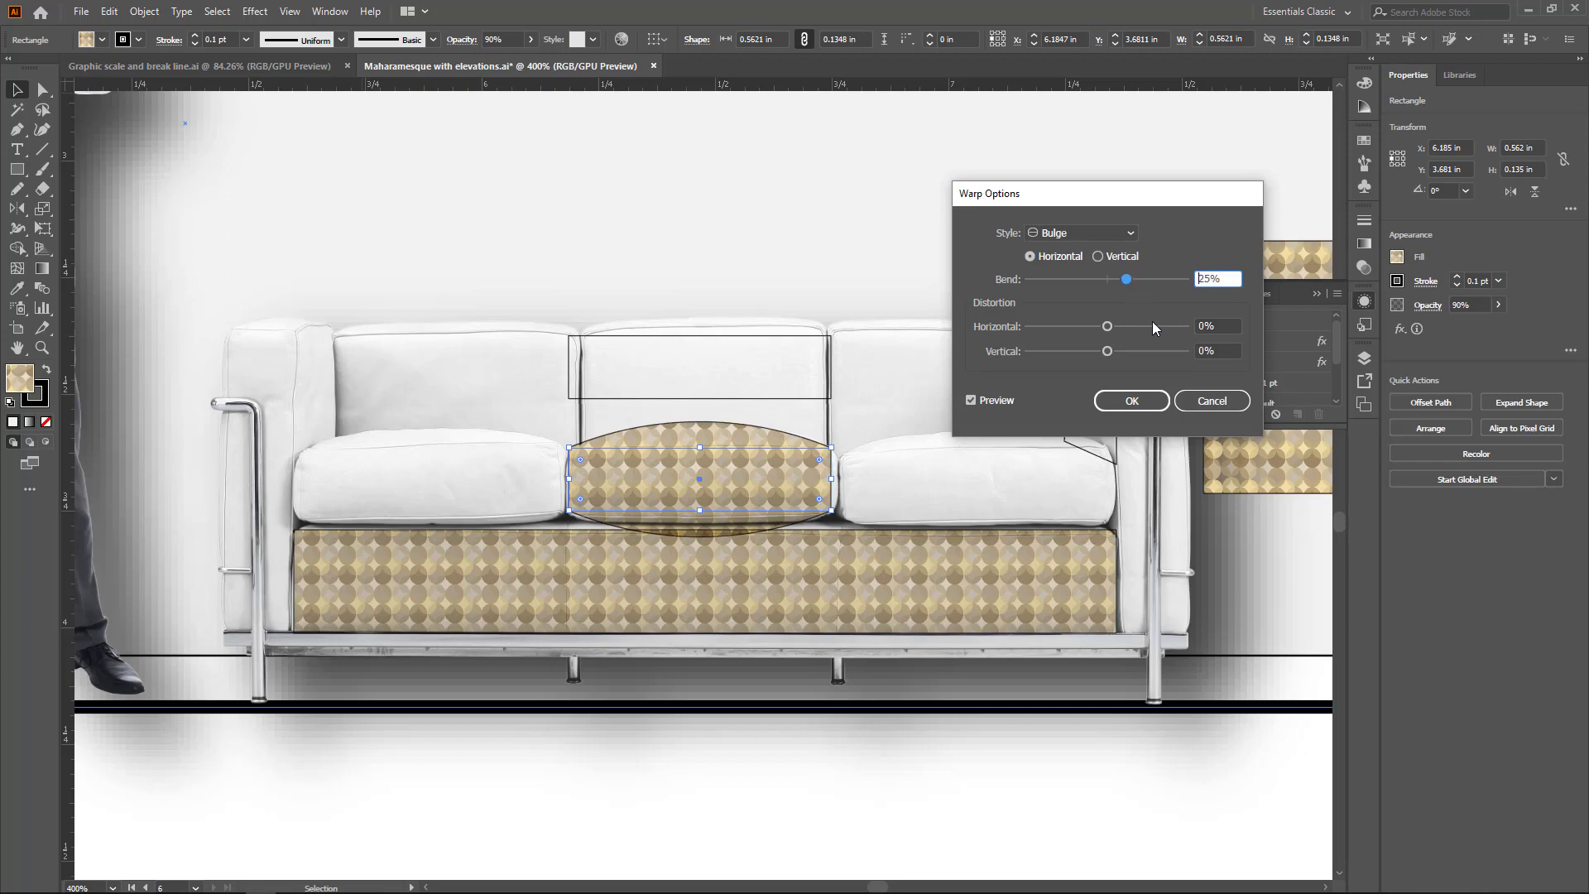
left_click_drag(1129, 276, 1133, 278)
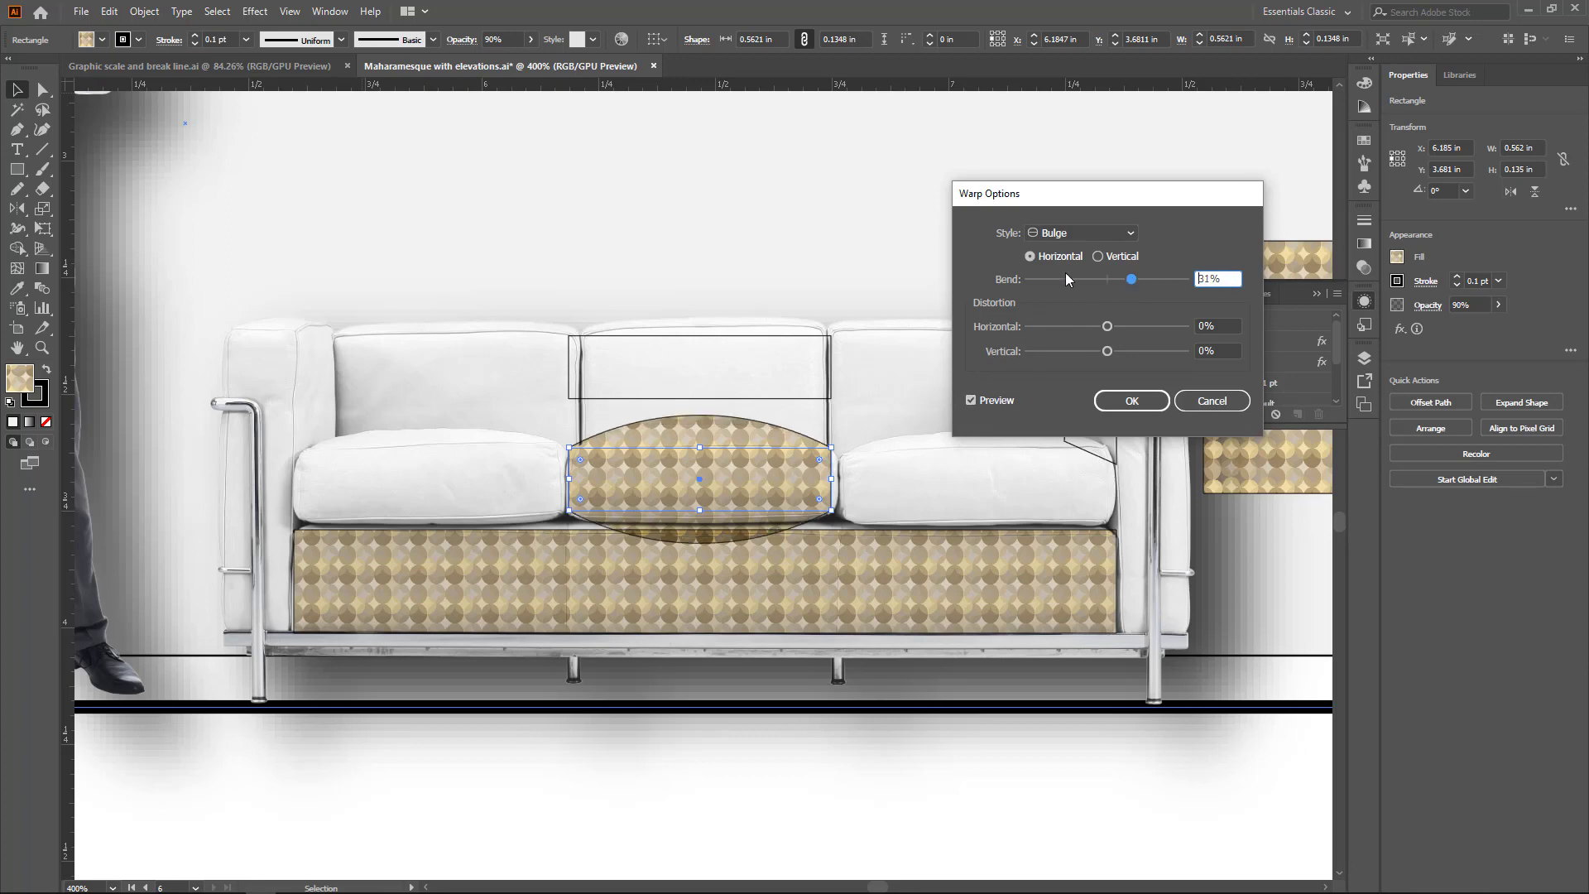
left_click(1204, 400)
Make both existing Bulge warp effects visible on the middle seat cushion's patterned rectangle.
left_click(1162, 342)
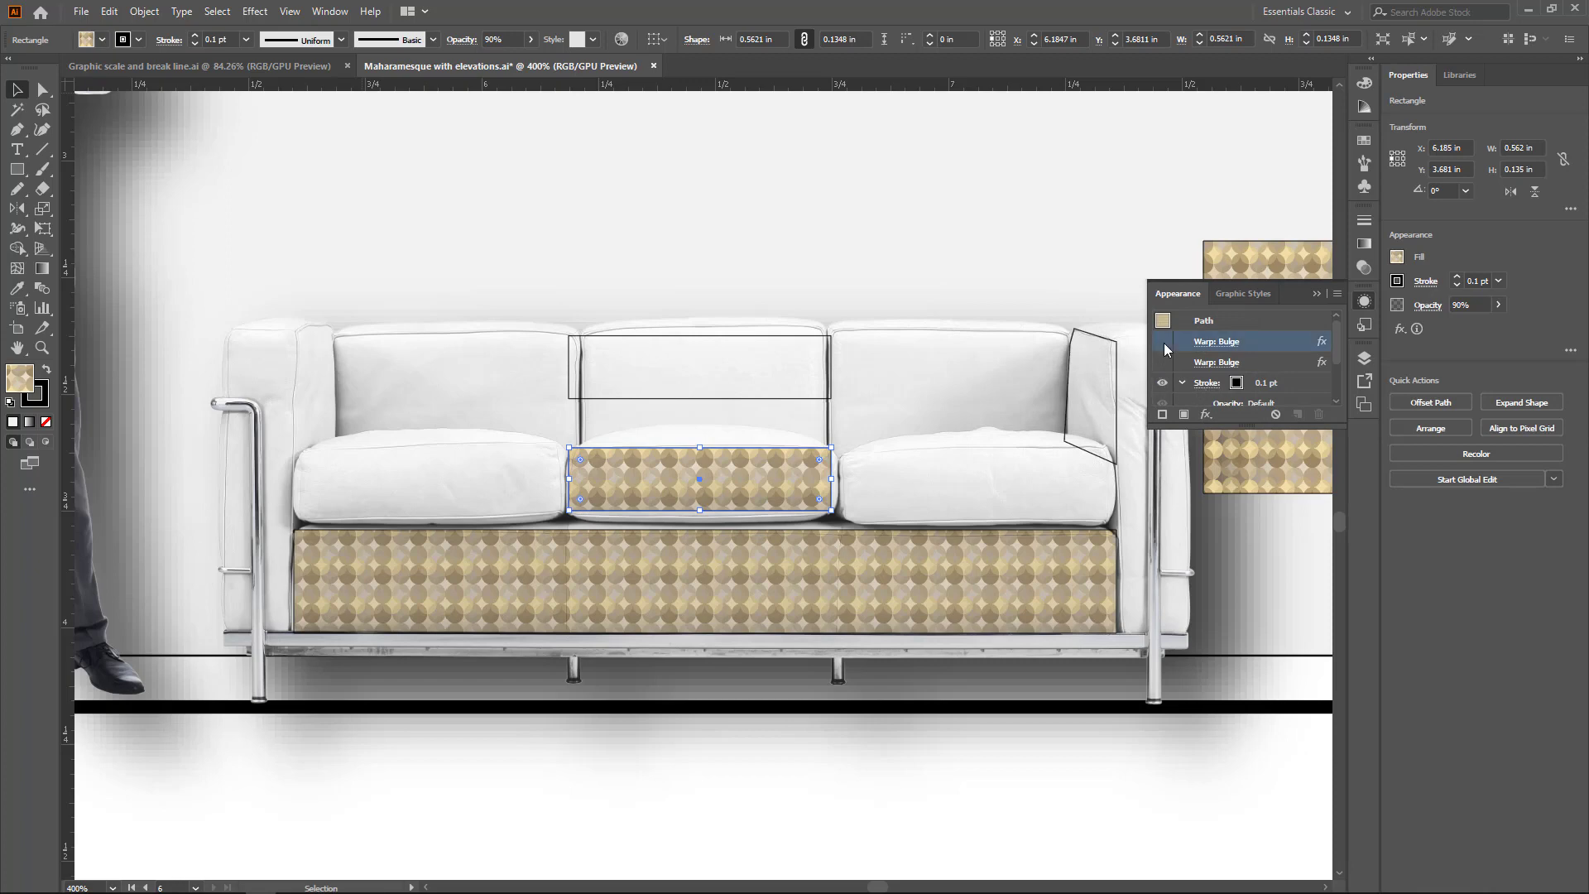
left_click(1162, 365)
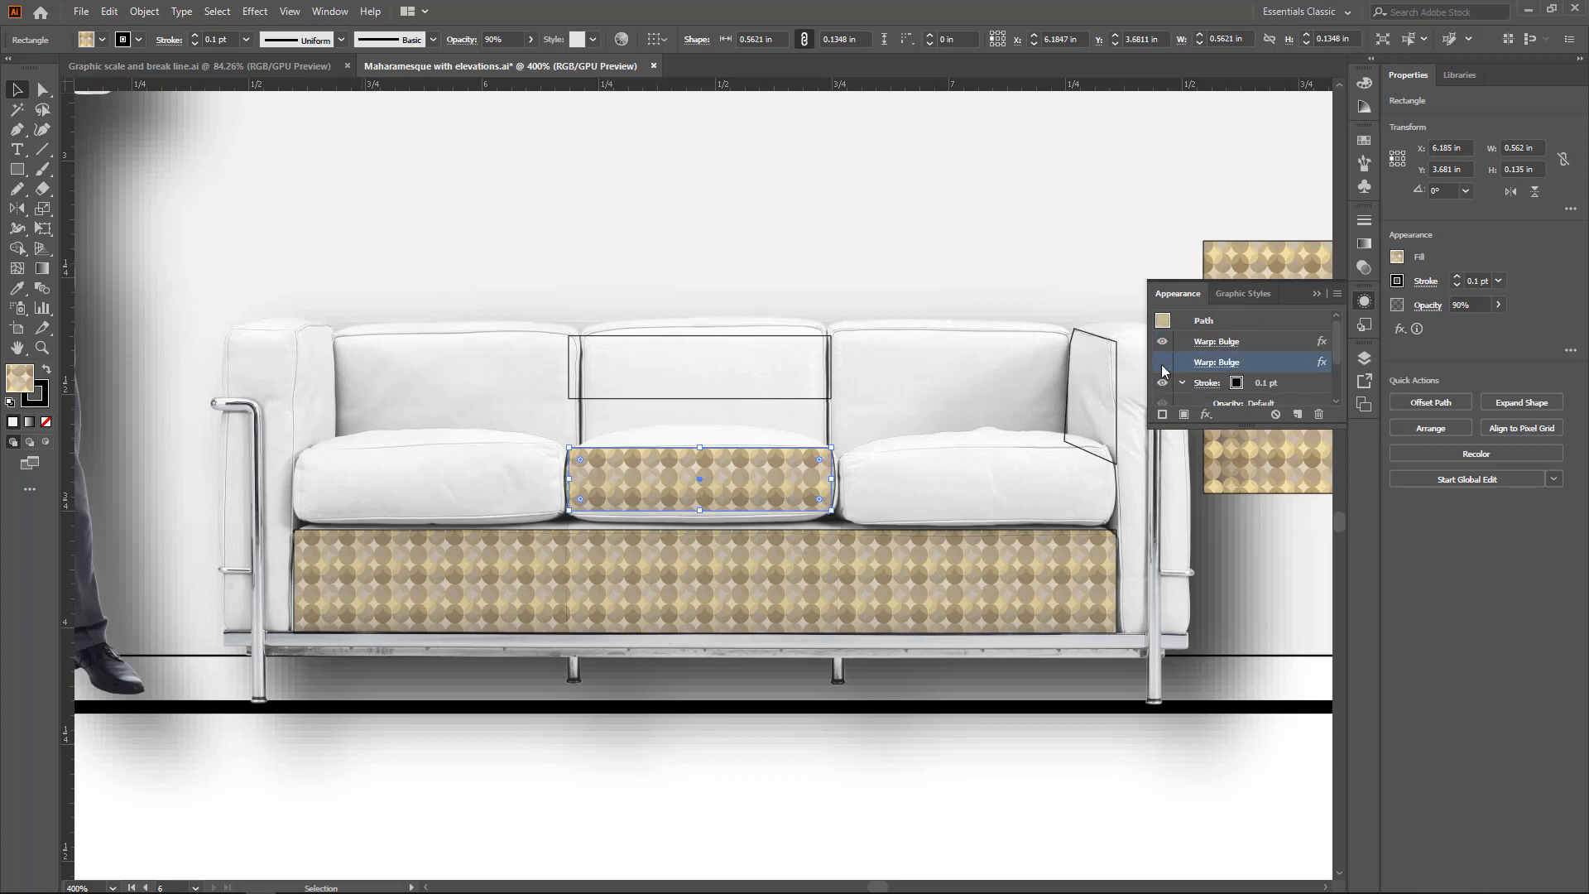
left_click(1163, 364)
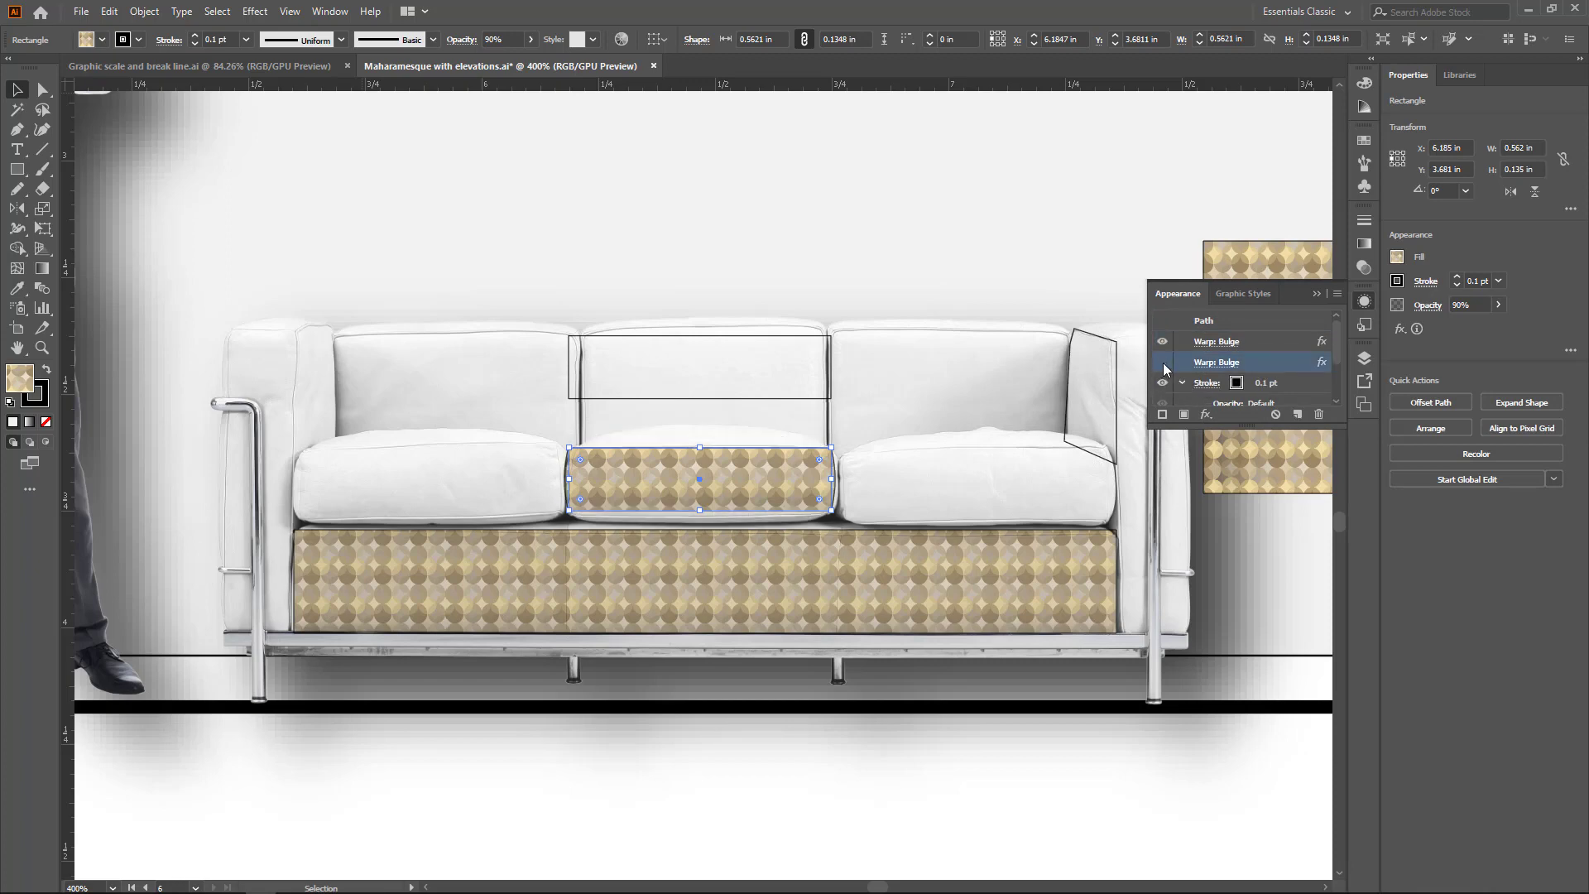
left_click(1162, 362)
left_click(1163, 341)
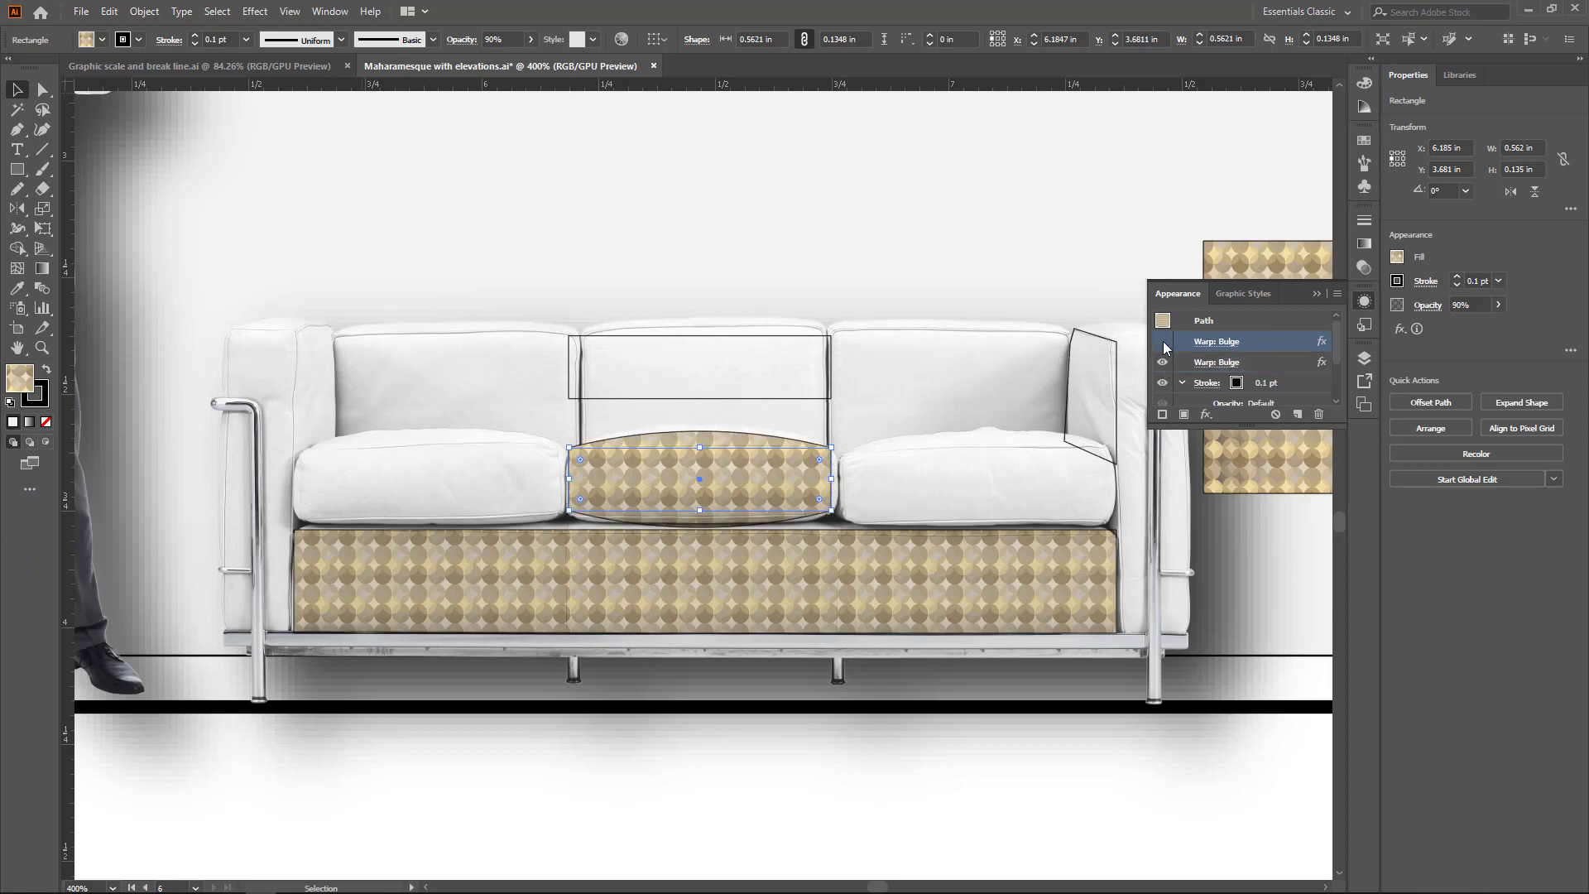
left_click(1162, 341)
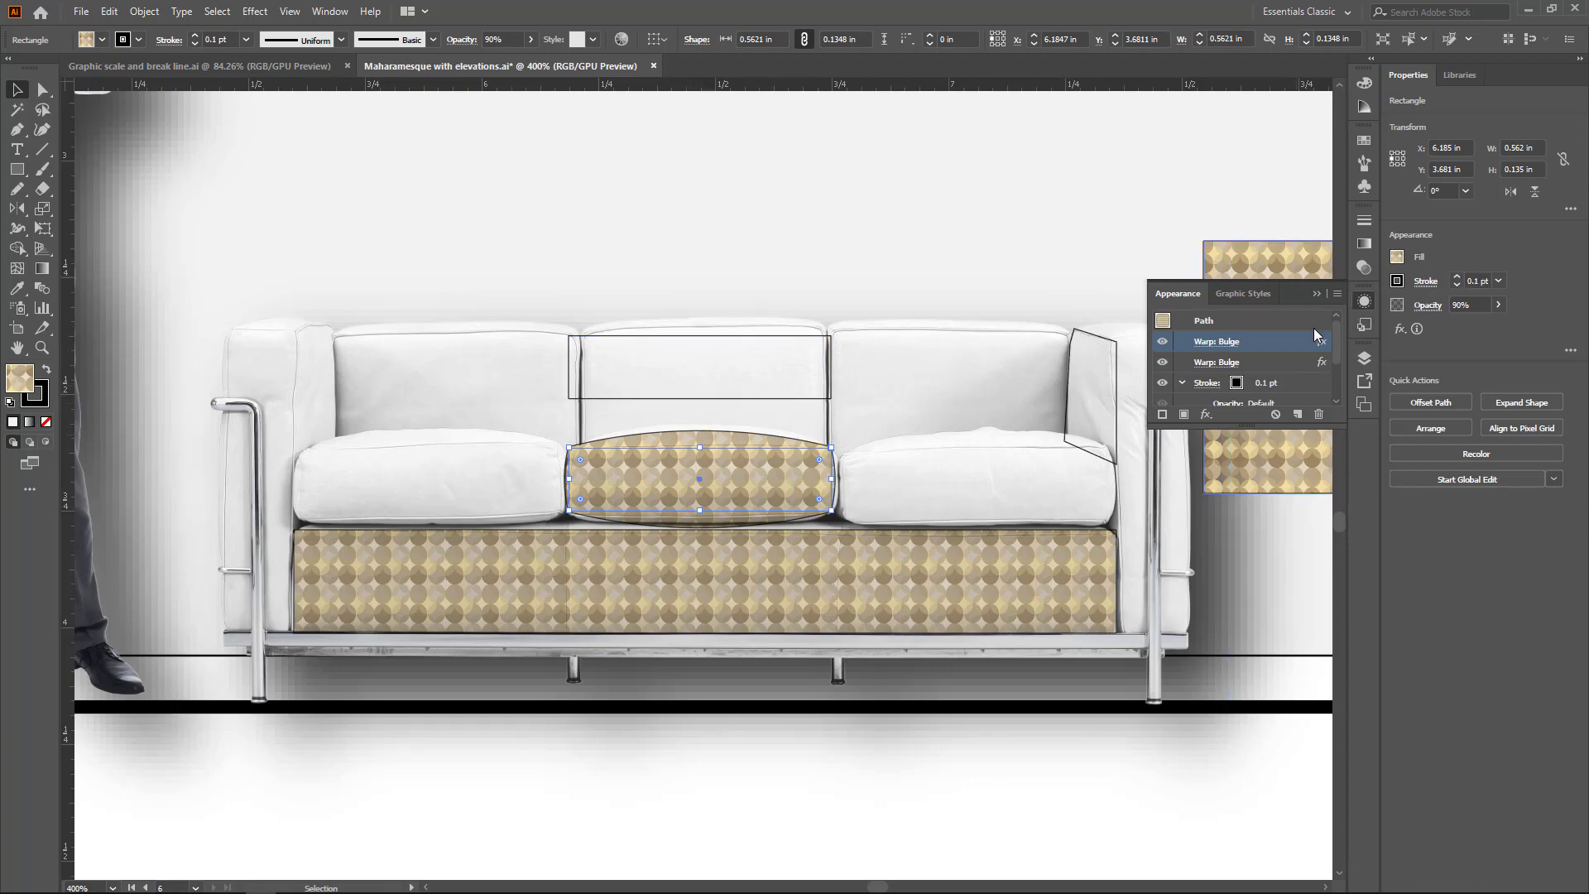
Set the bulged seat cushion's stroke to None.
left_click(1364, 268)
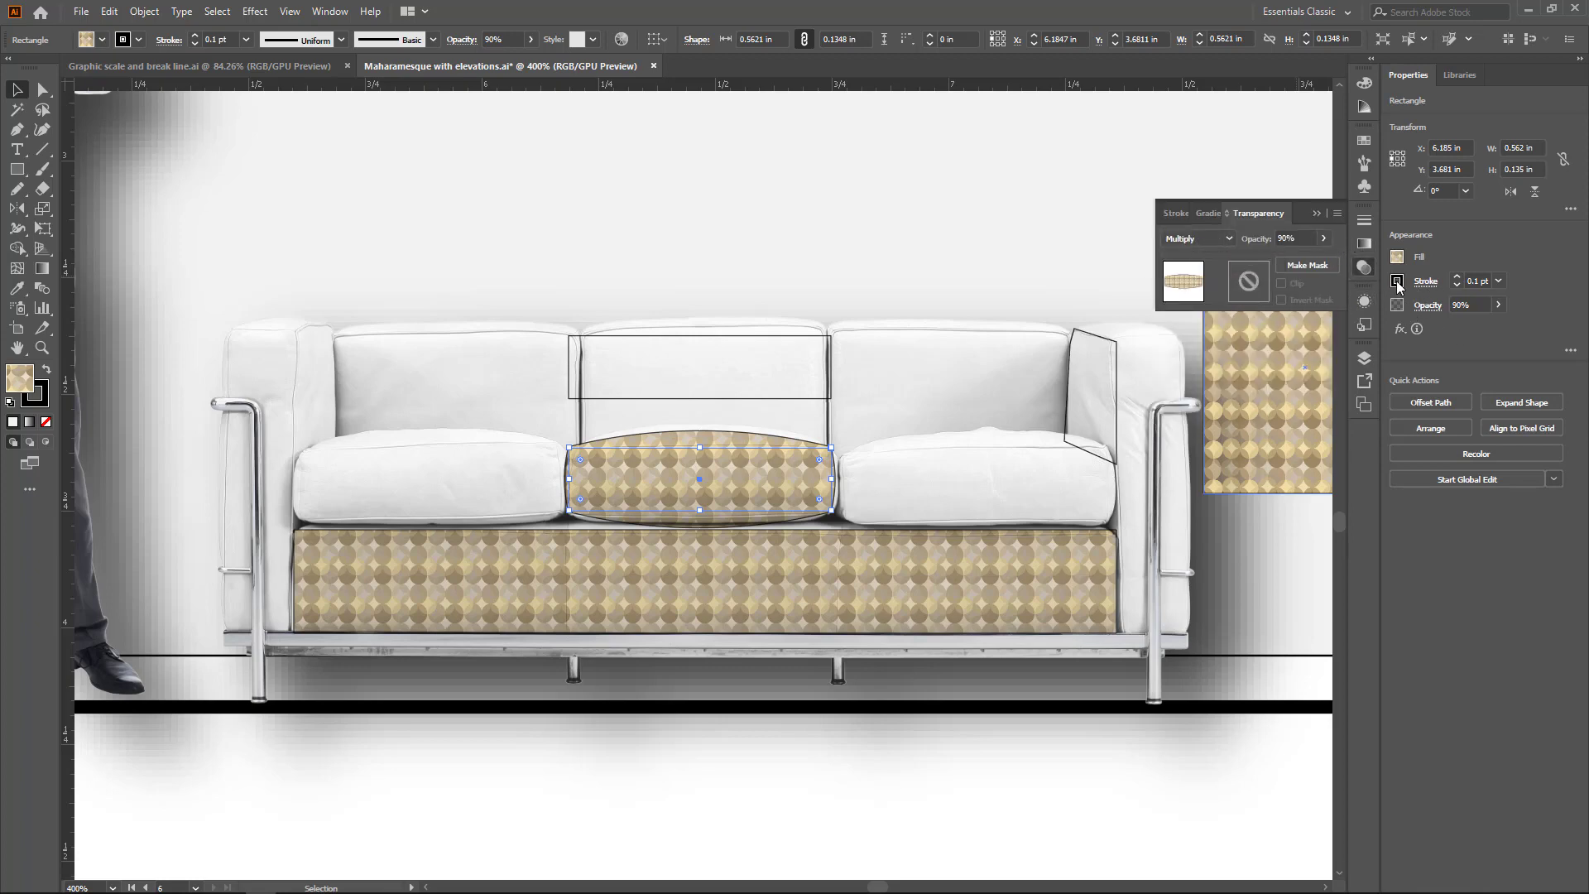
left_click(1397, 282)
left_click(1218, 341)
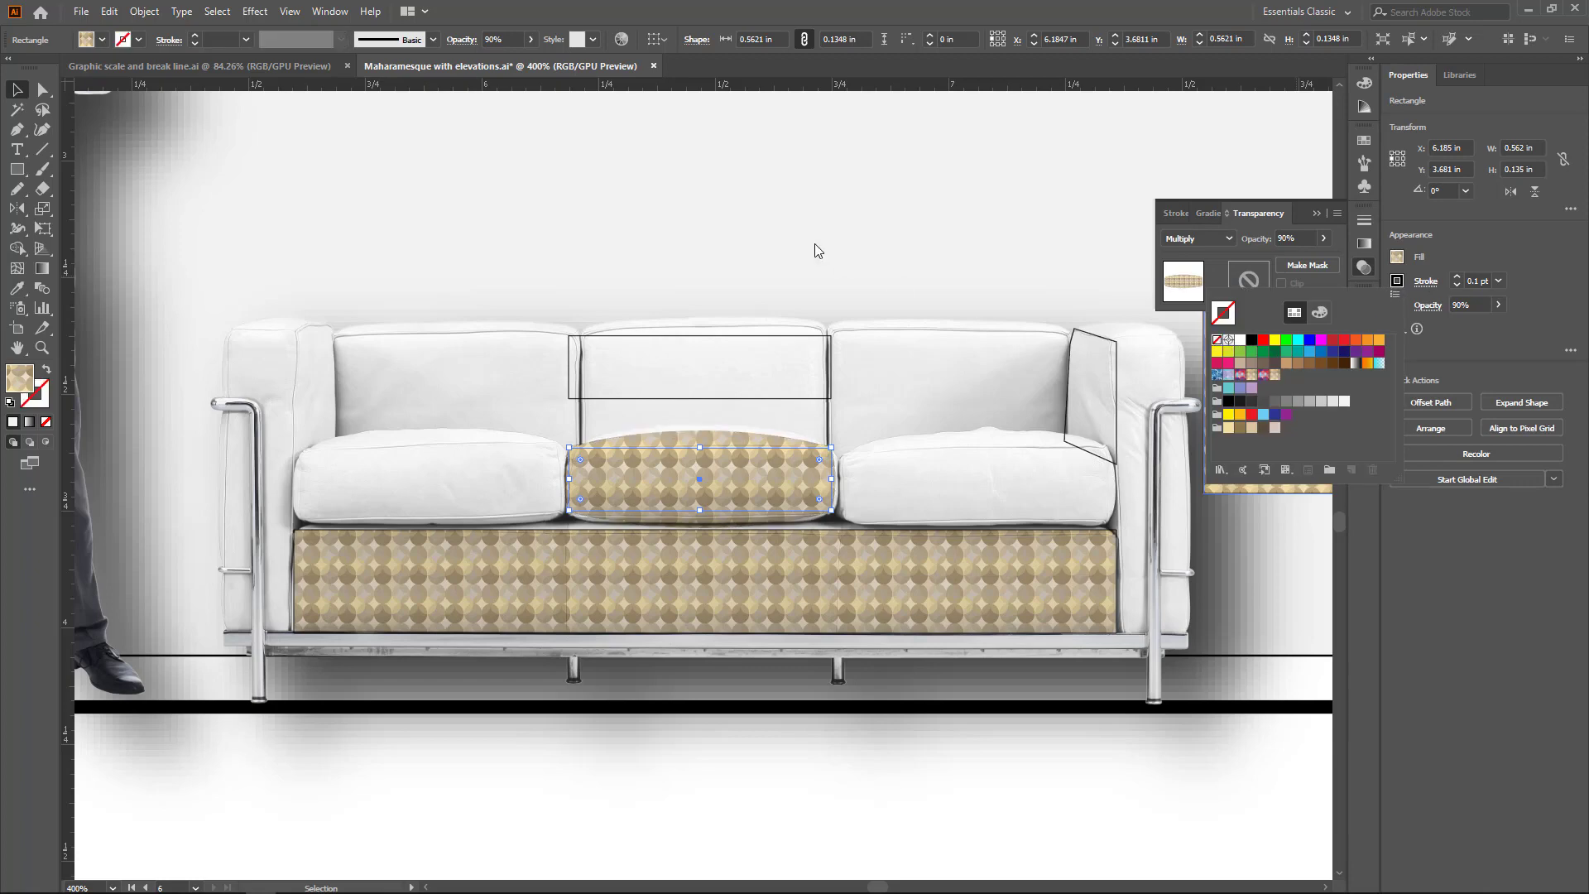
Move the unfilled rectangle from the couch's middle back cushion straight down onto the patterned seat cushion.
left_click(16, 89)
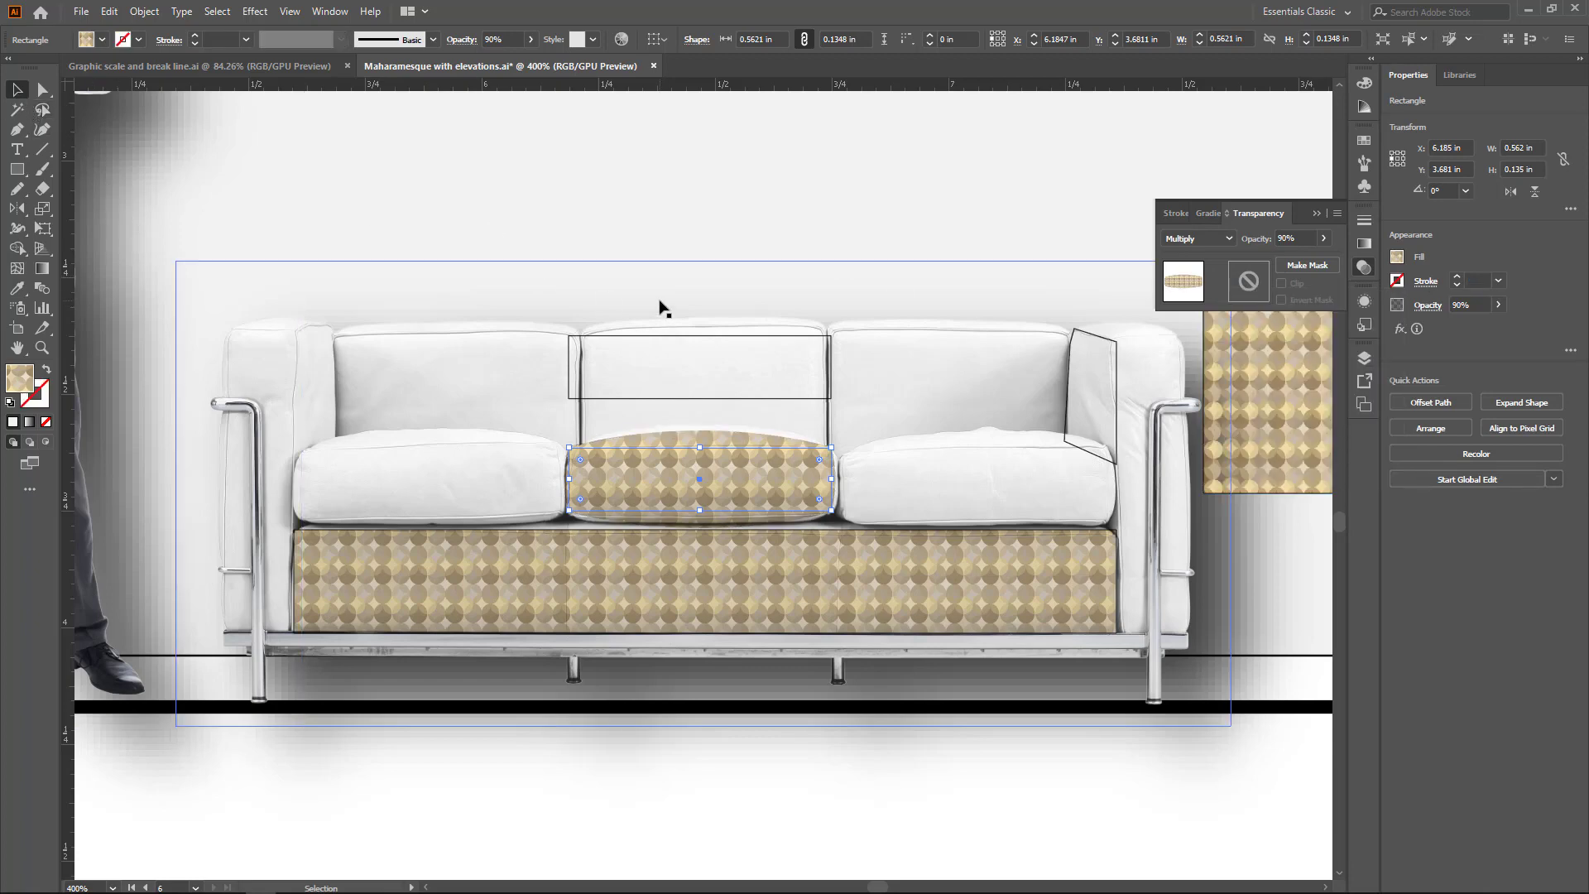
left_click(657, 335)
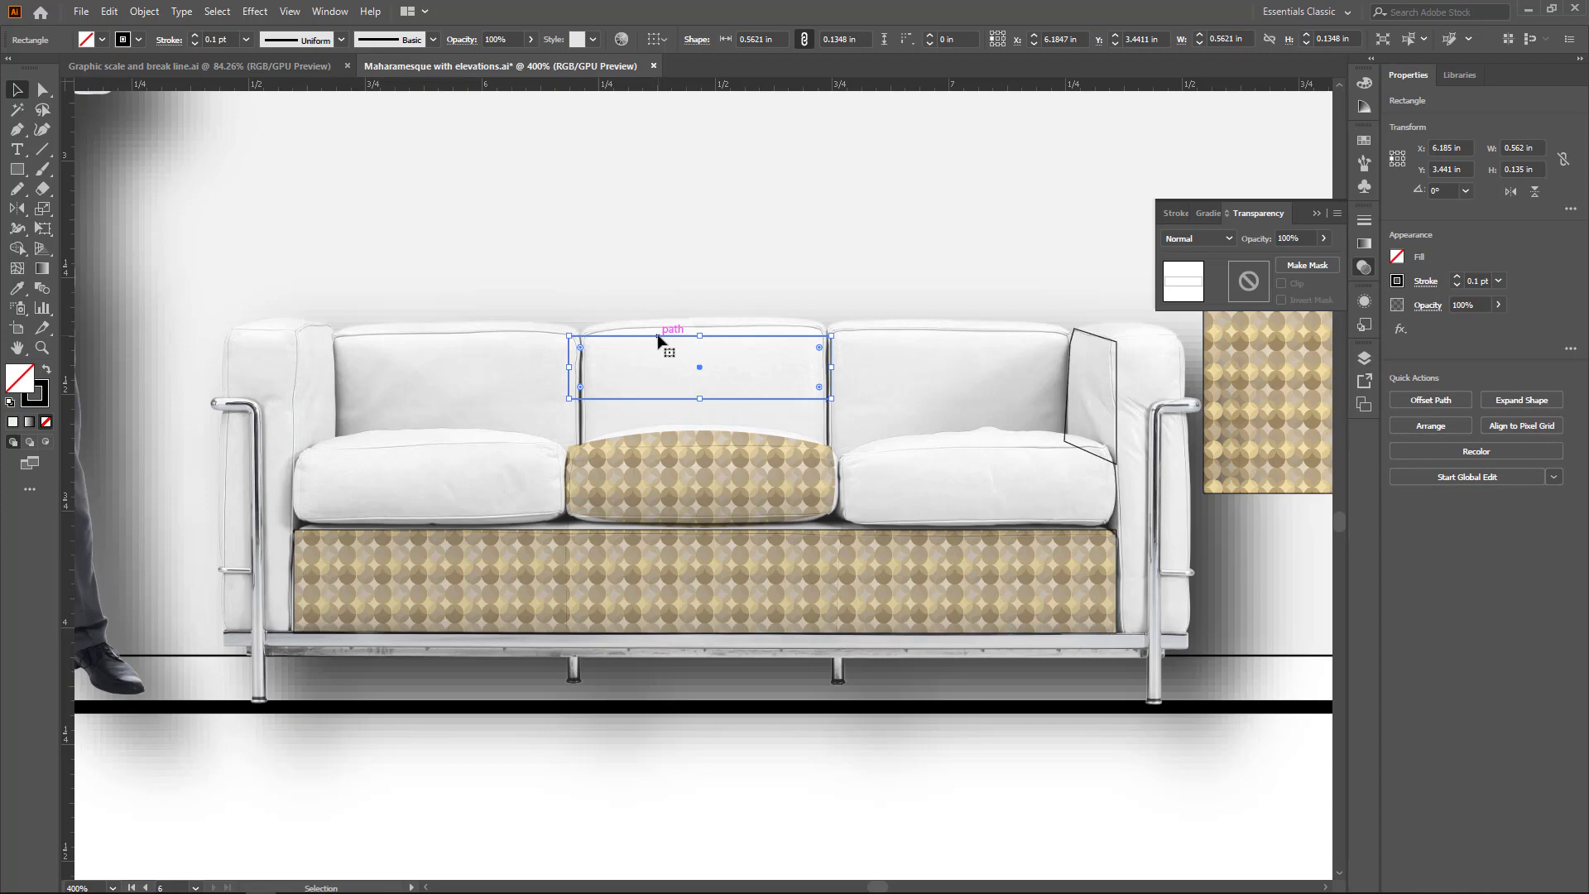
left_click_drag(655, 337, 660, 446)
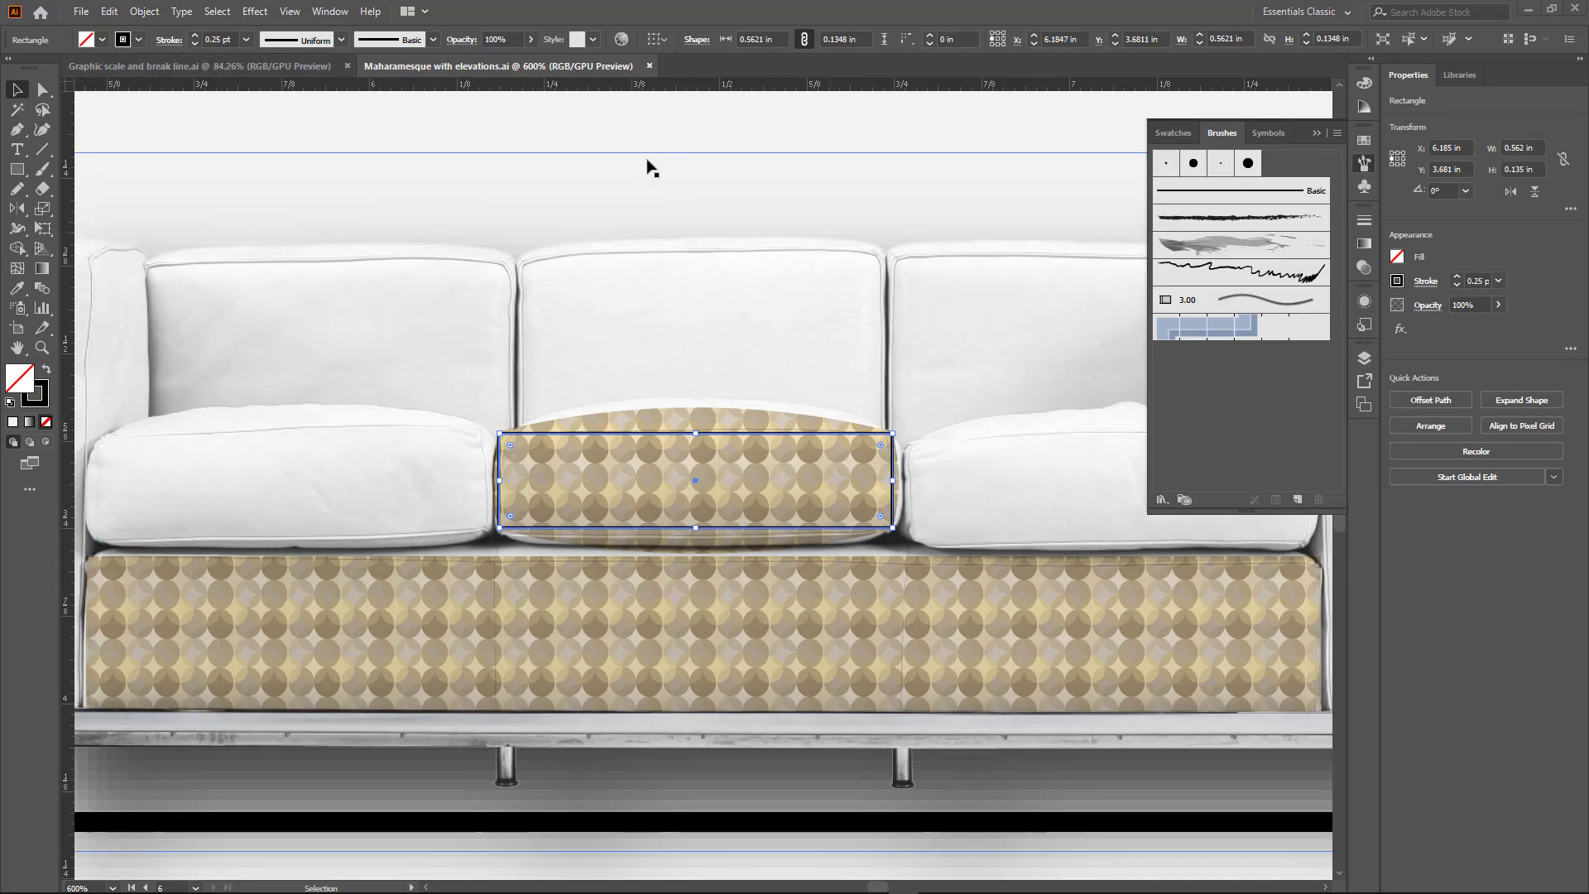
Apply the jagged, feathered art brush to the unfilled rectangle's outline and set its stroke weight to 0.025 pt.
left_click(1162, 499)
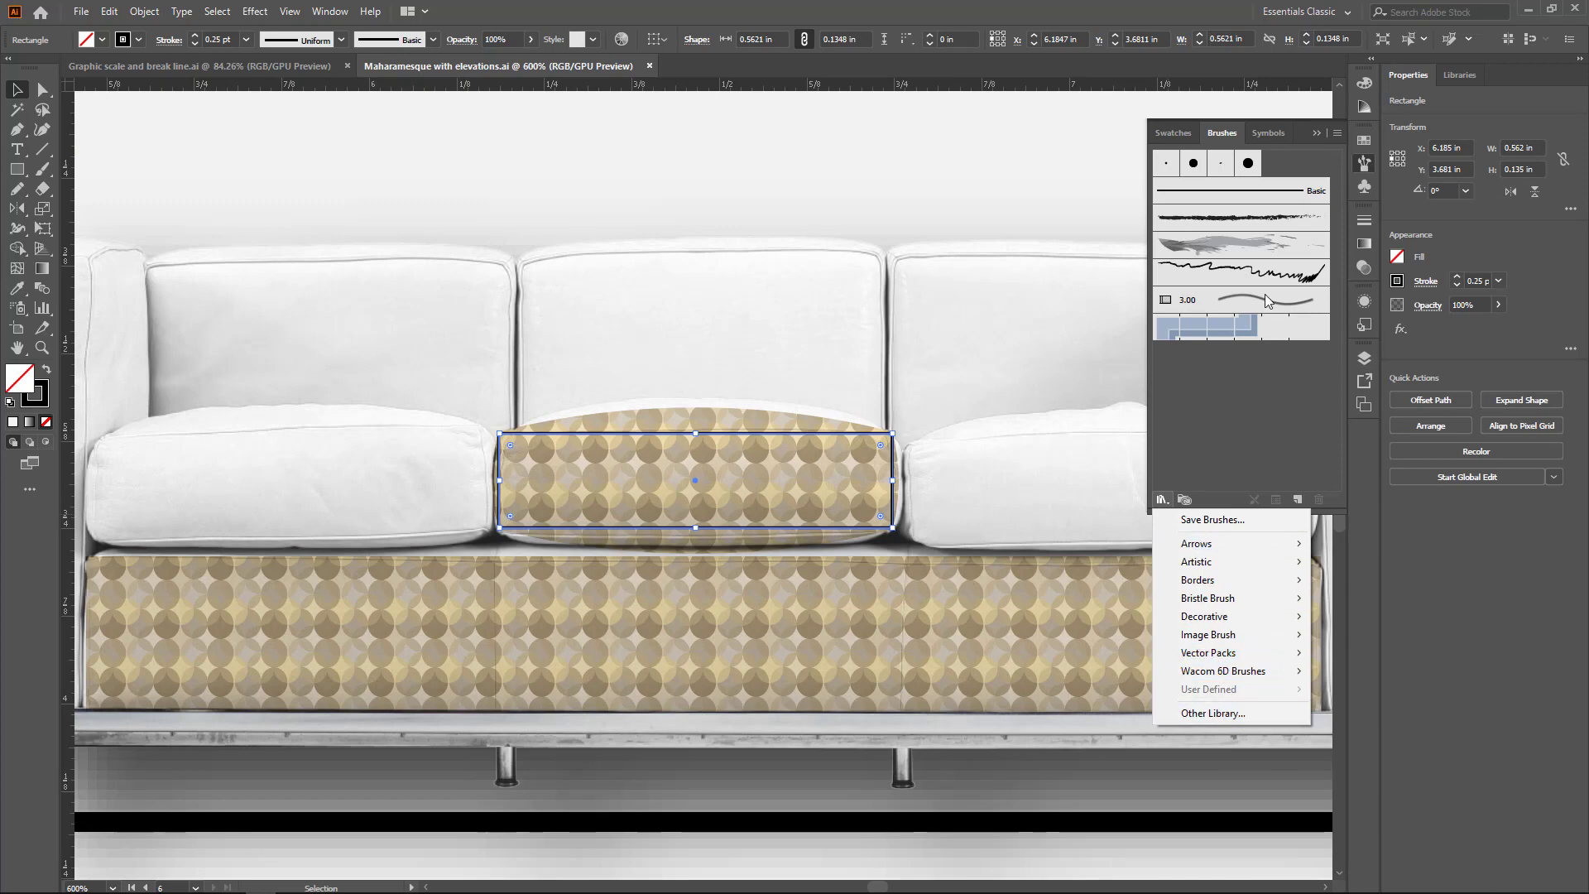
left_click(1244, 273)
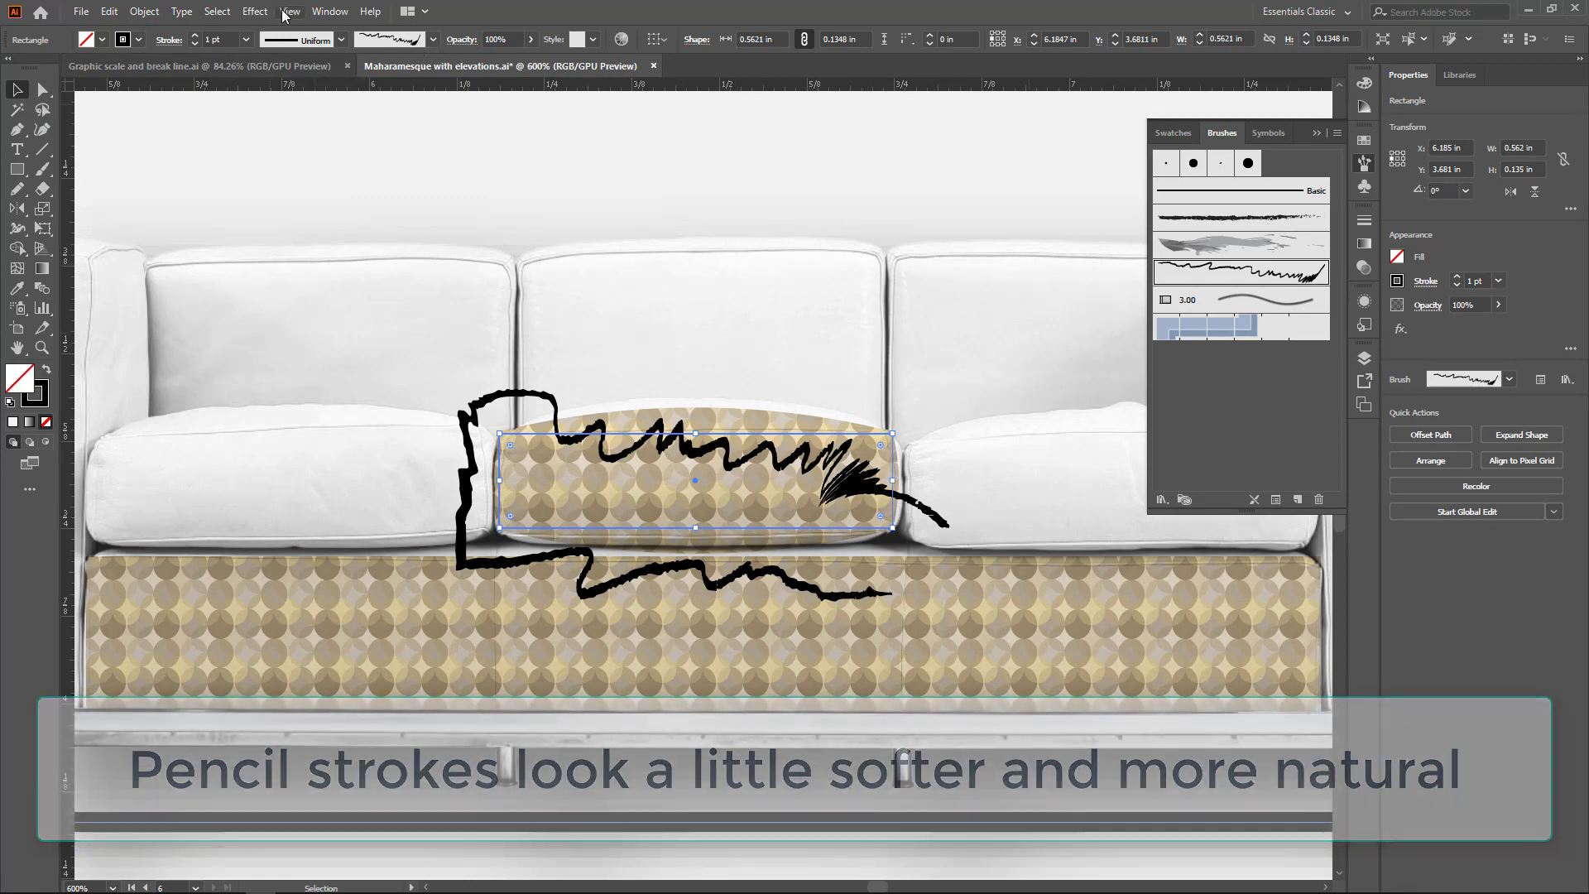
left_click(215, 39)
left_click(246, 39)
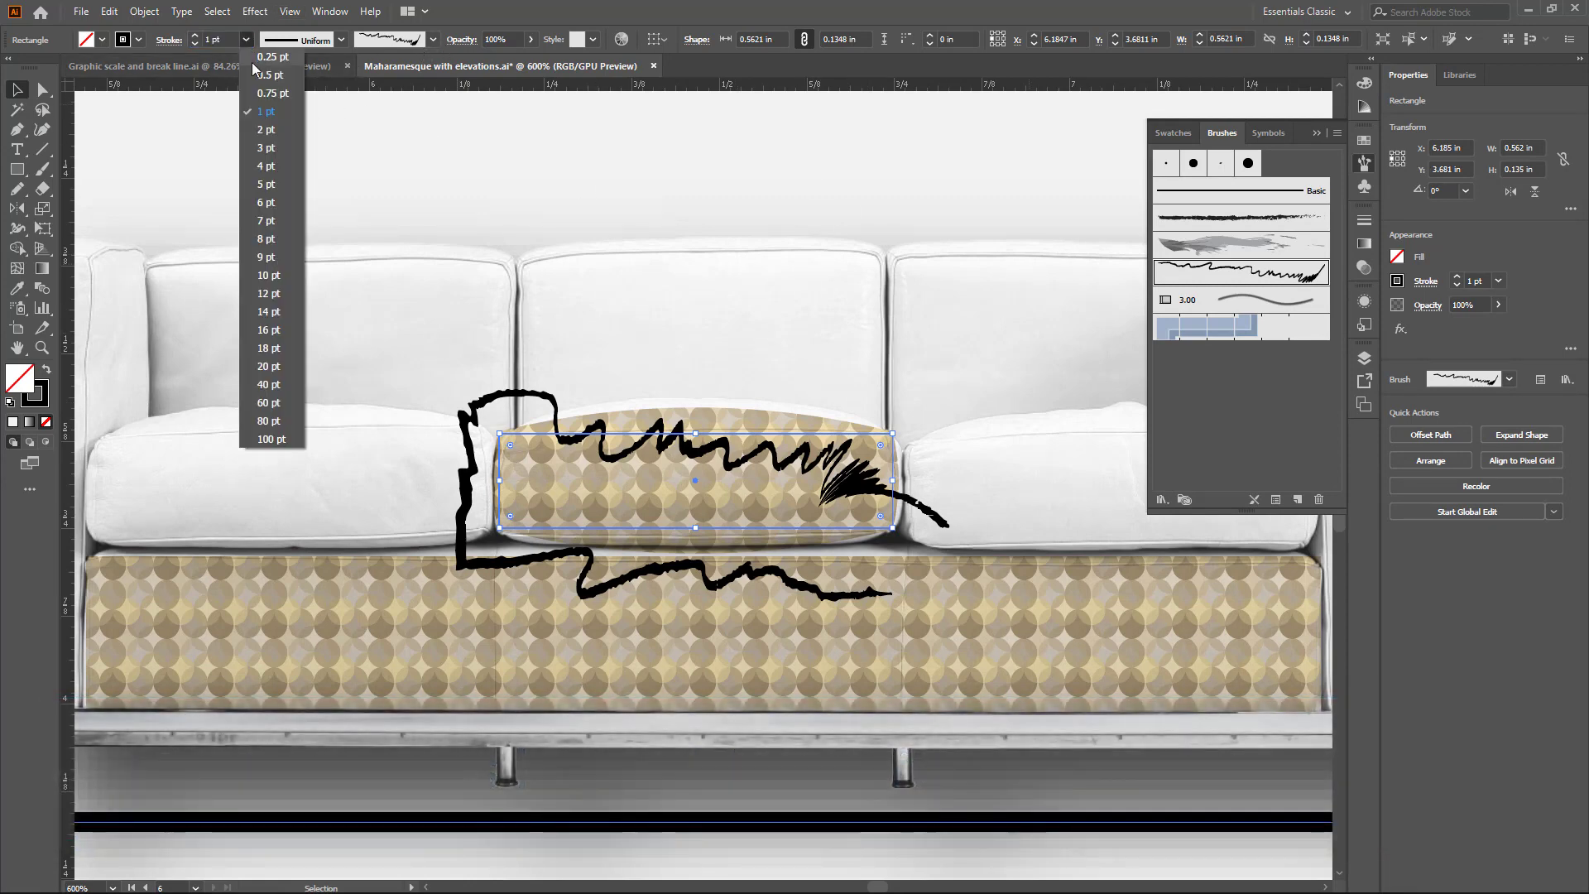
left_click(258, 58)
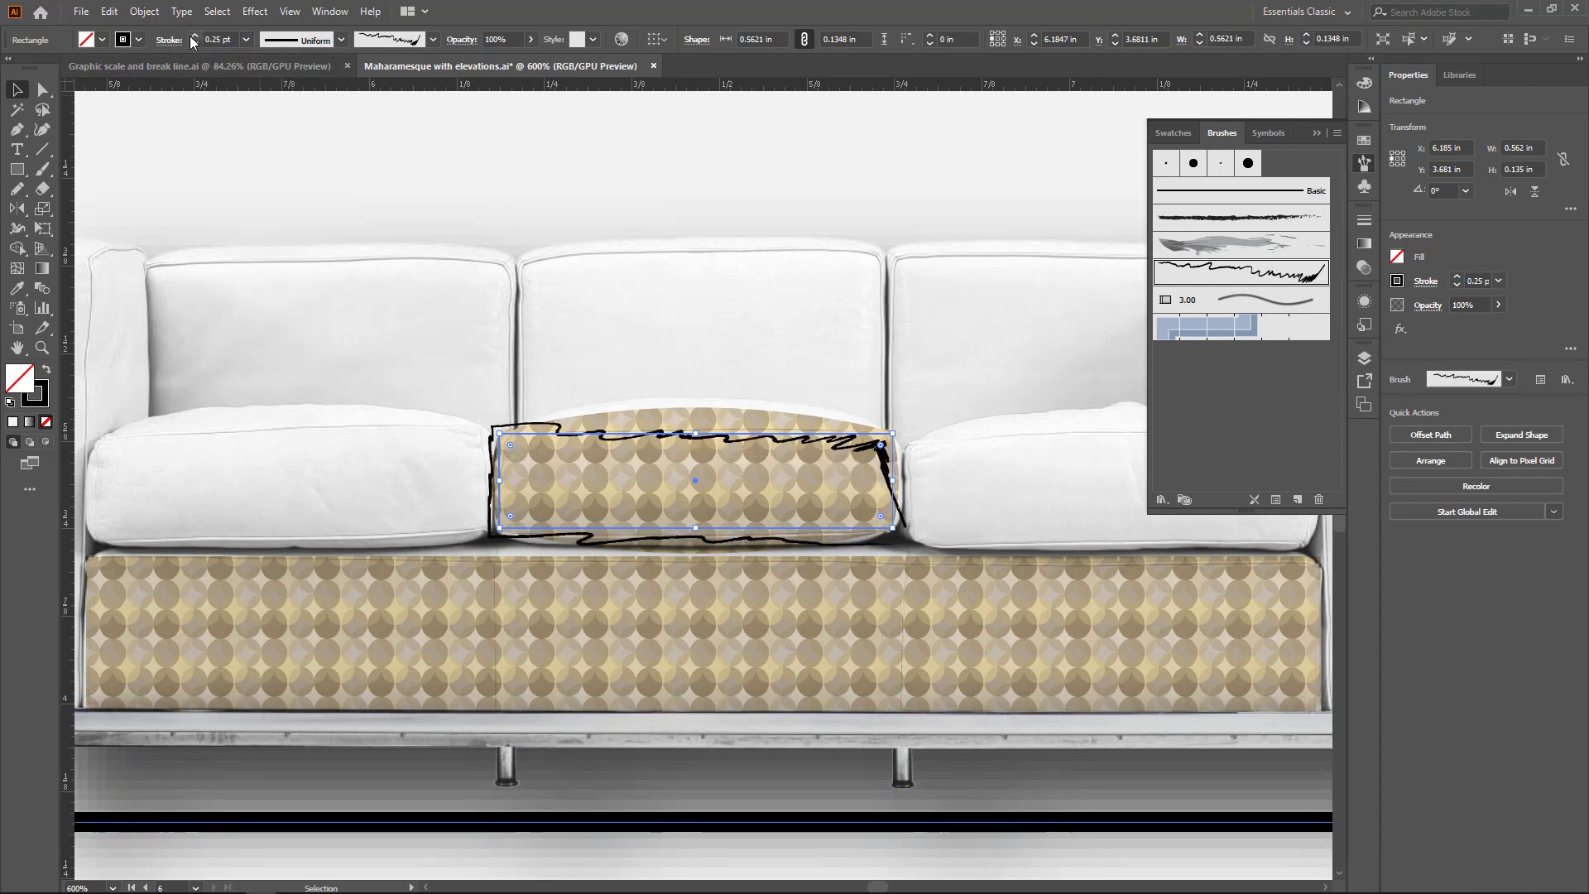
left_click(216, 39)
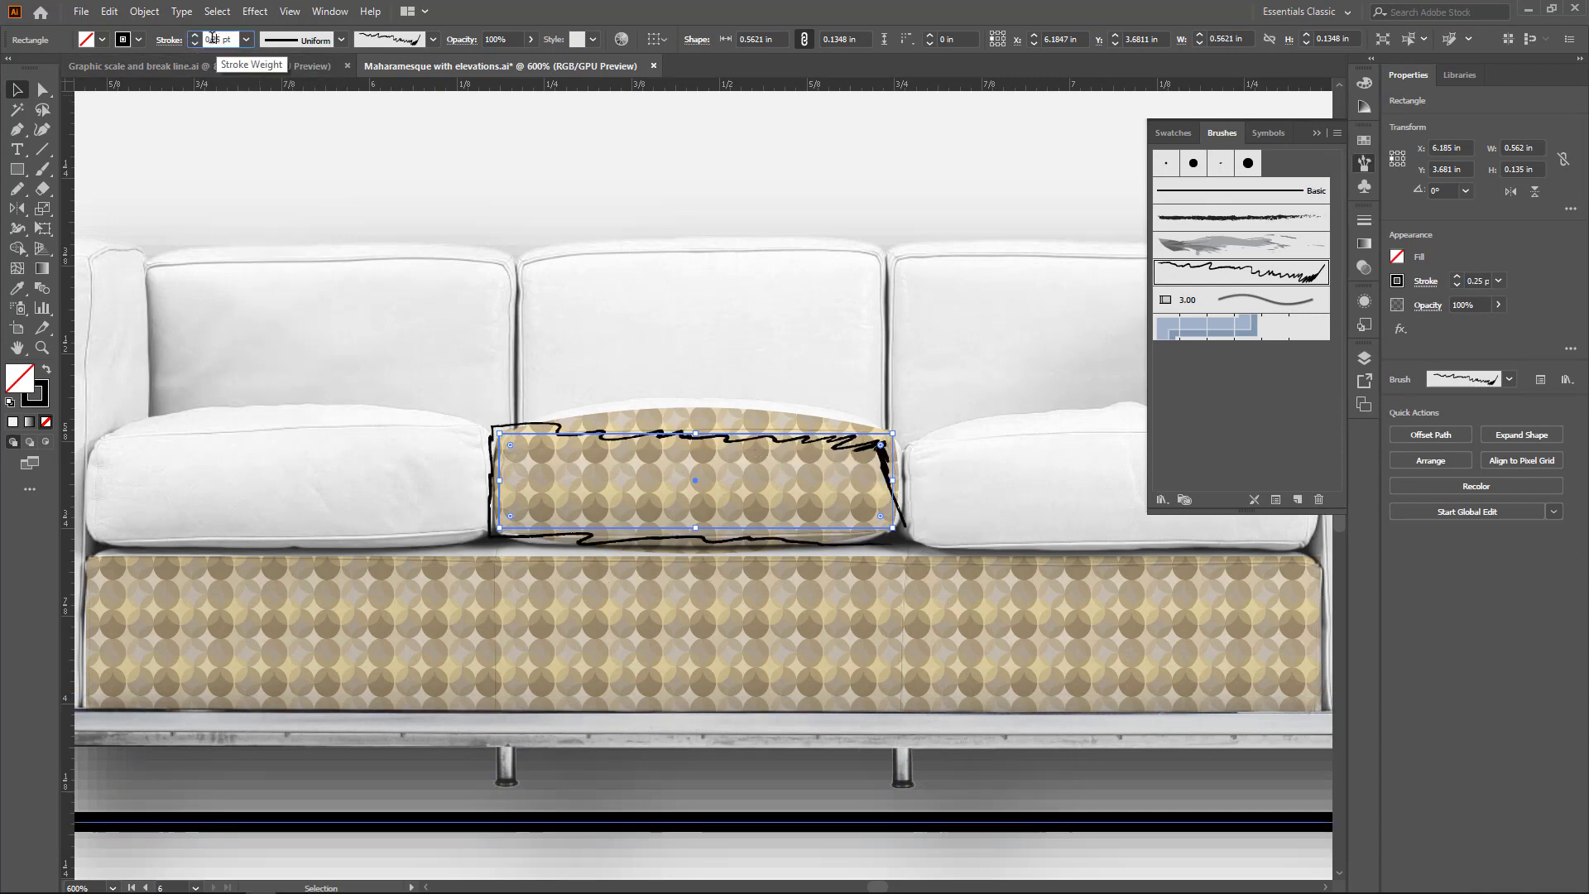
type("0")
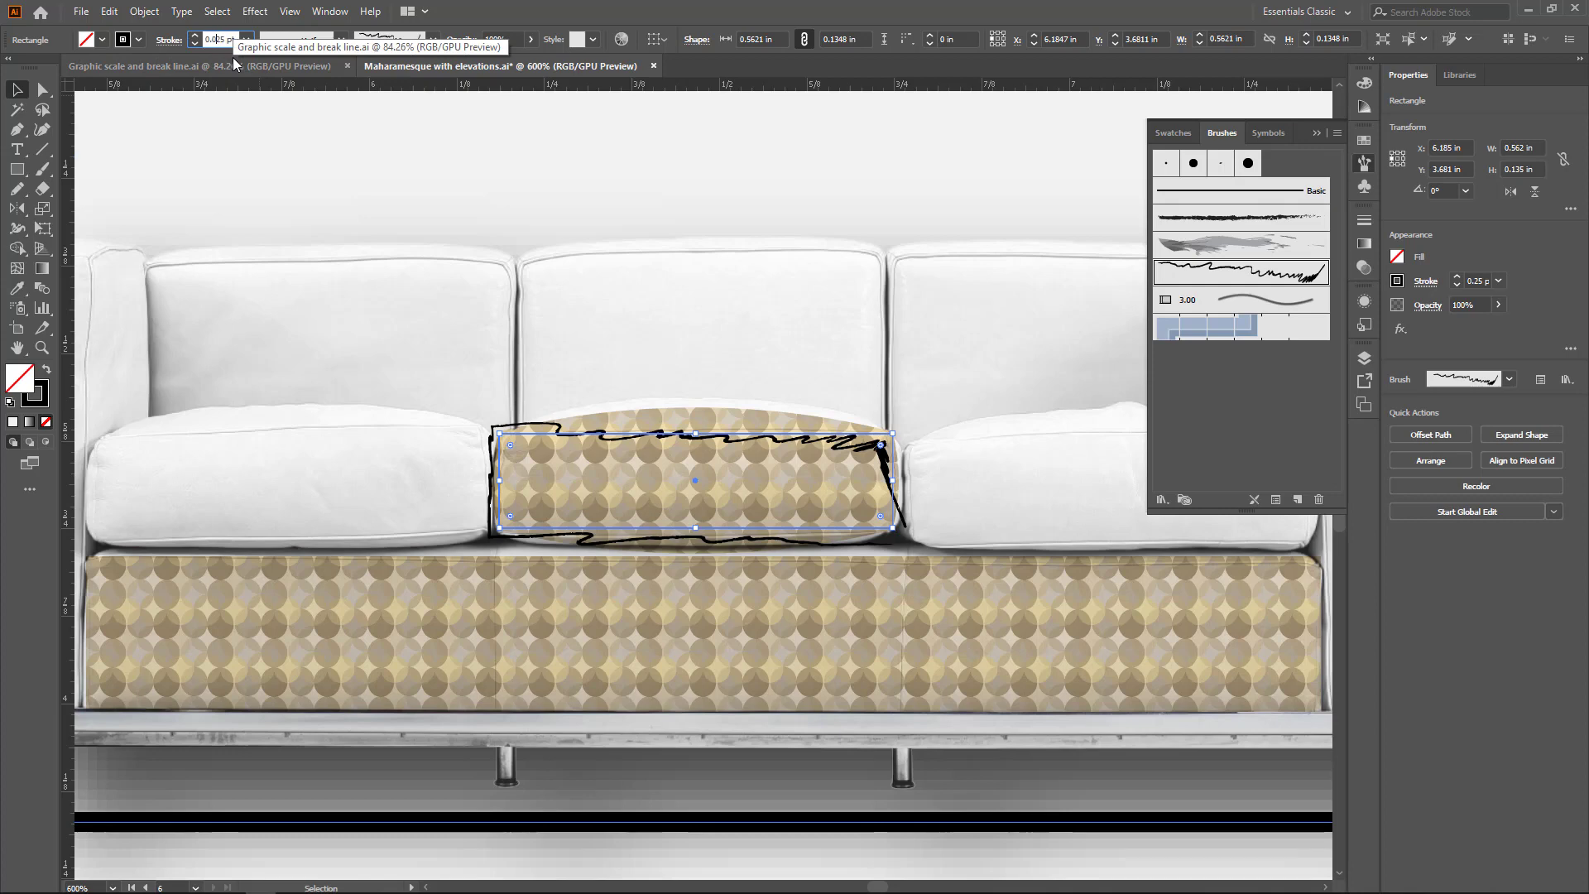
key("Return")
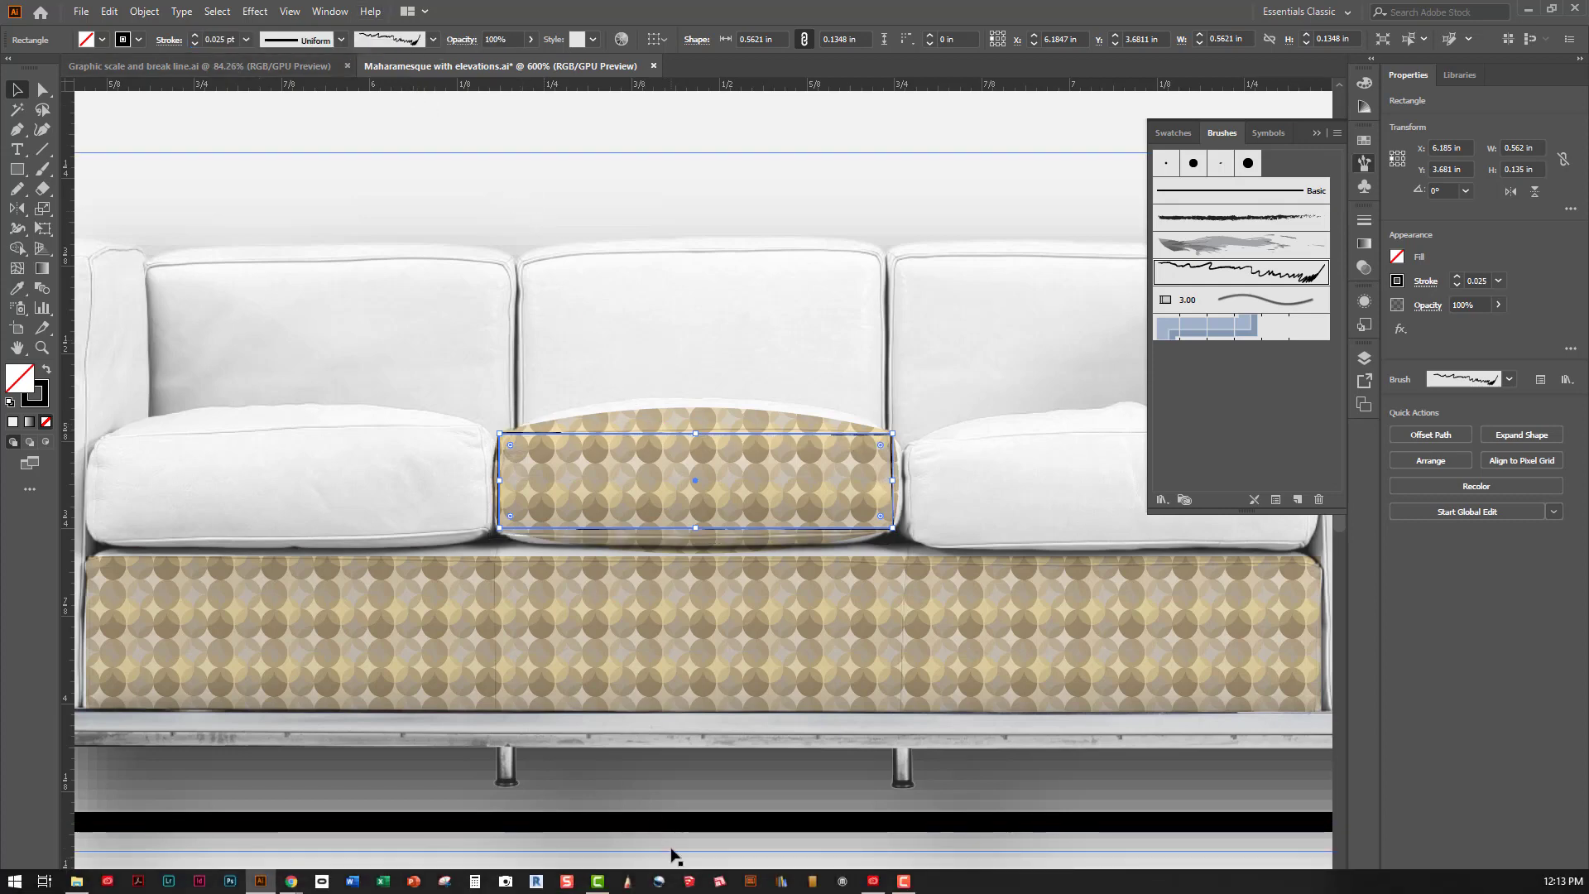
Narrow the patterned sample beside the couch to about 0.181 in wide, keeping its height.
left_click(675, 869)
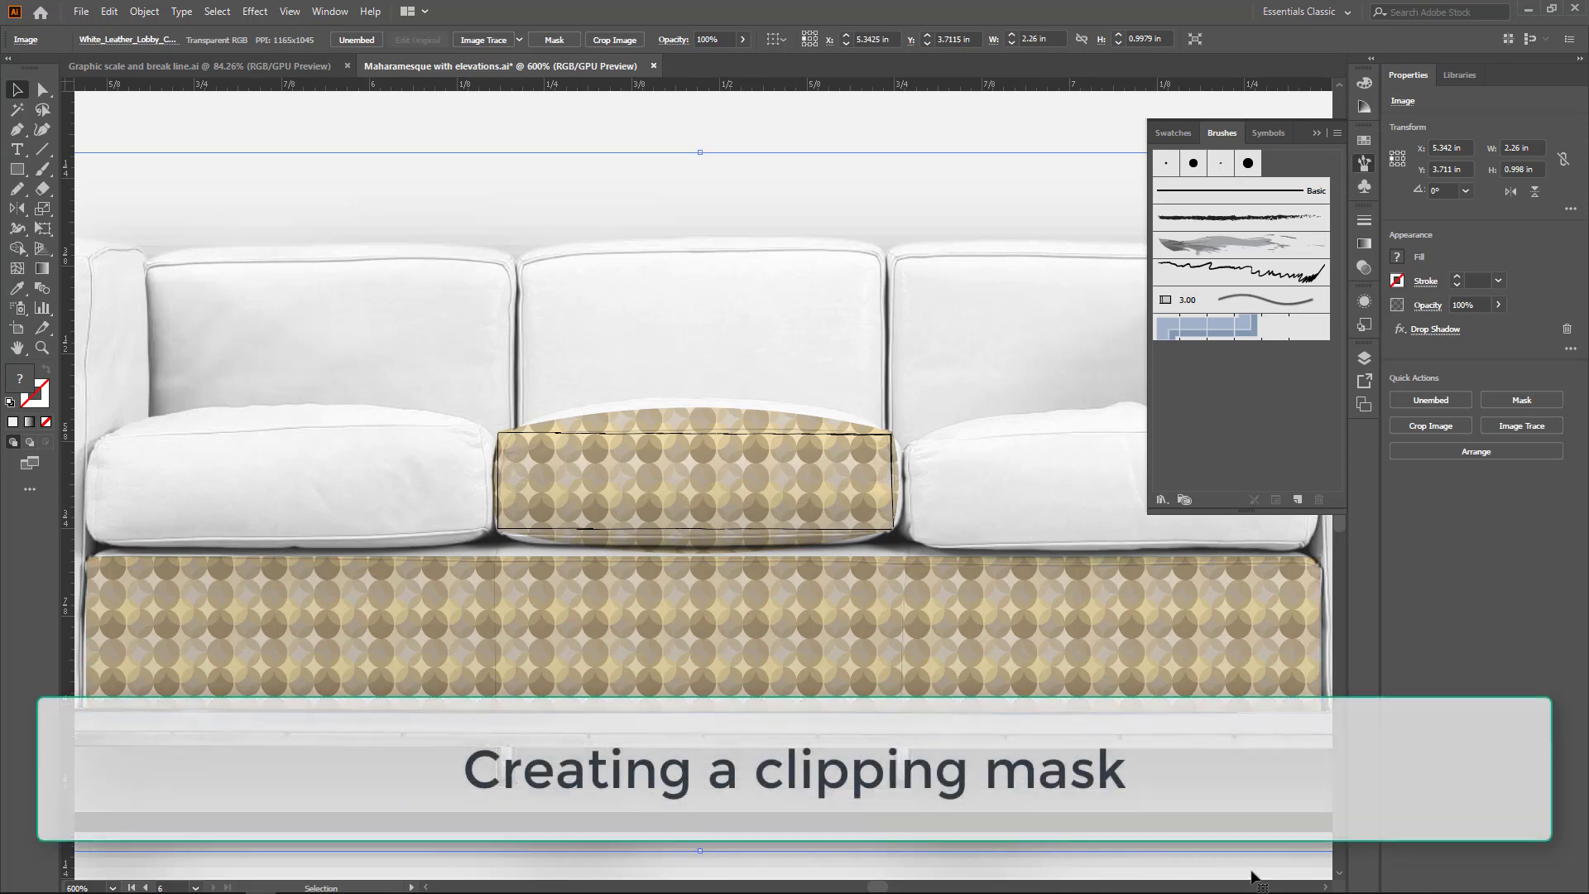
left_click(1322, 888)
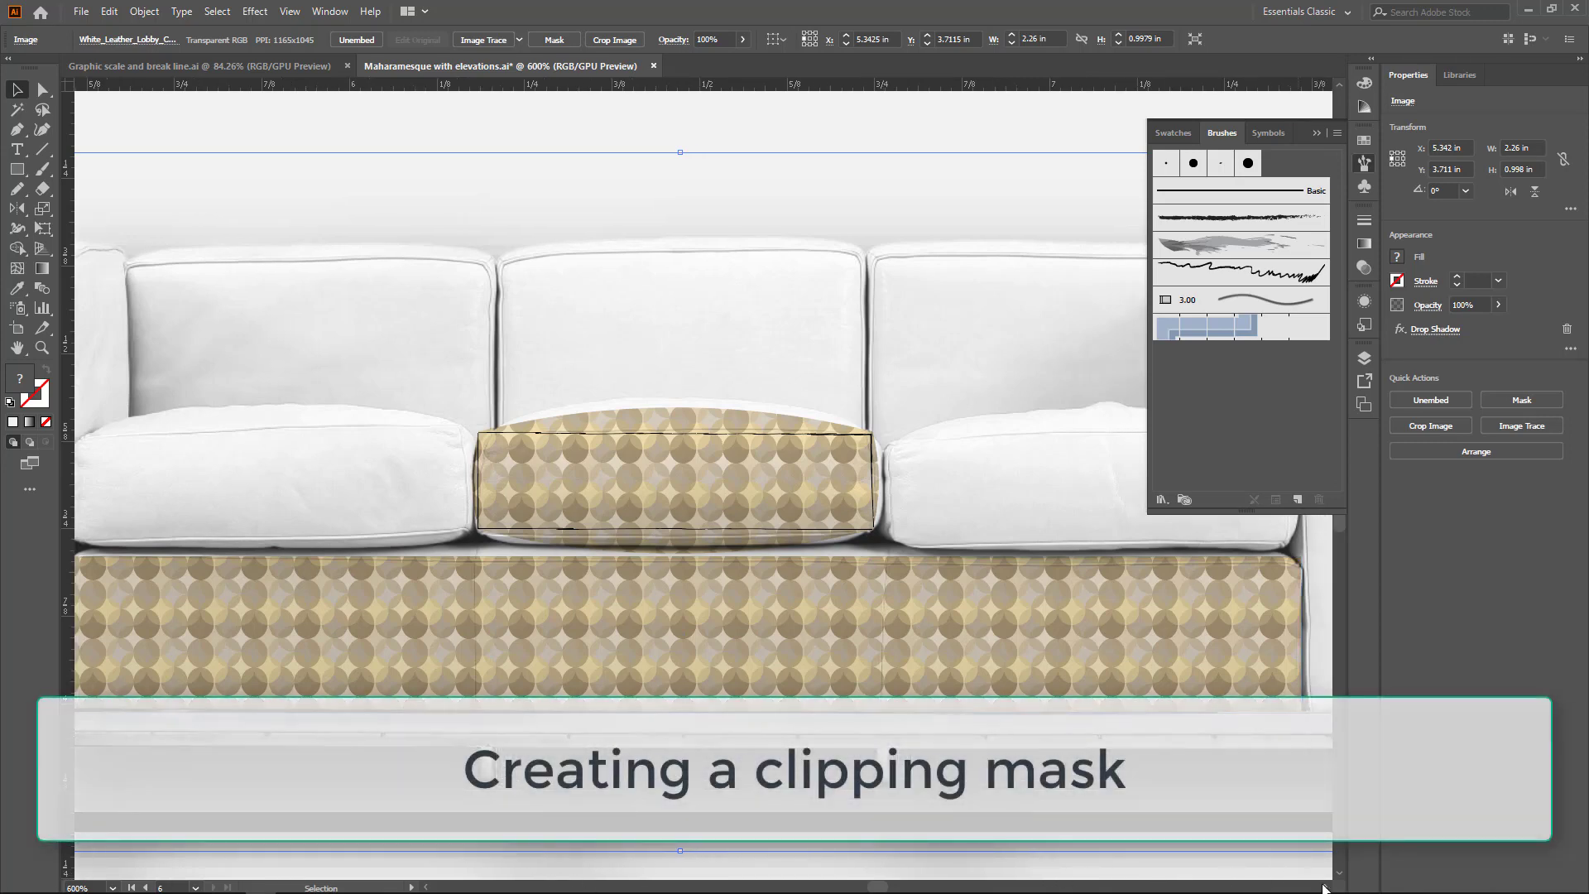
left_click_drag(1323, 887, 1322, 888)
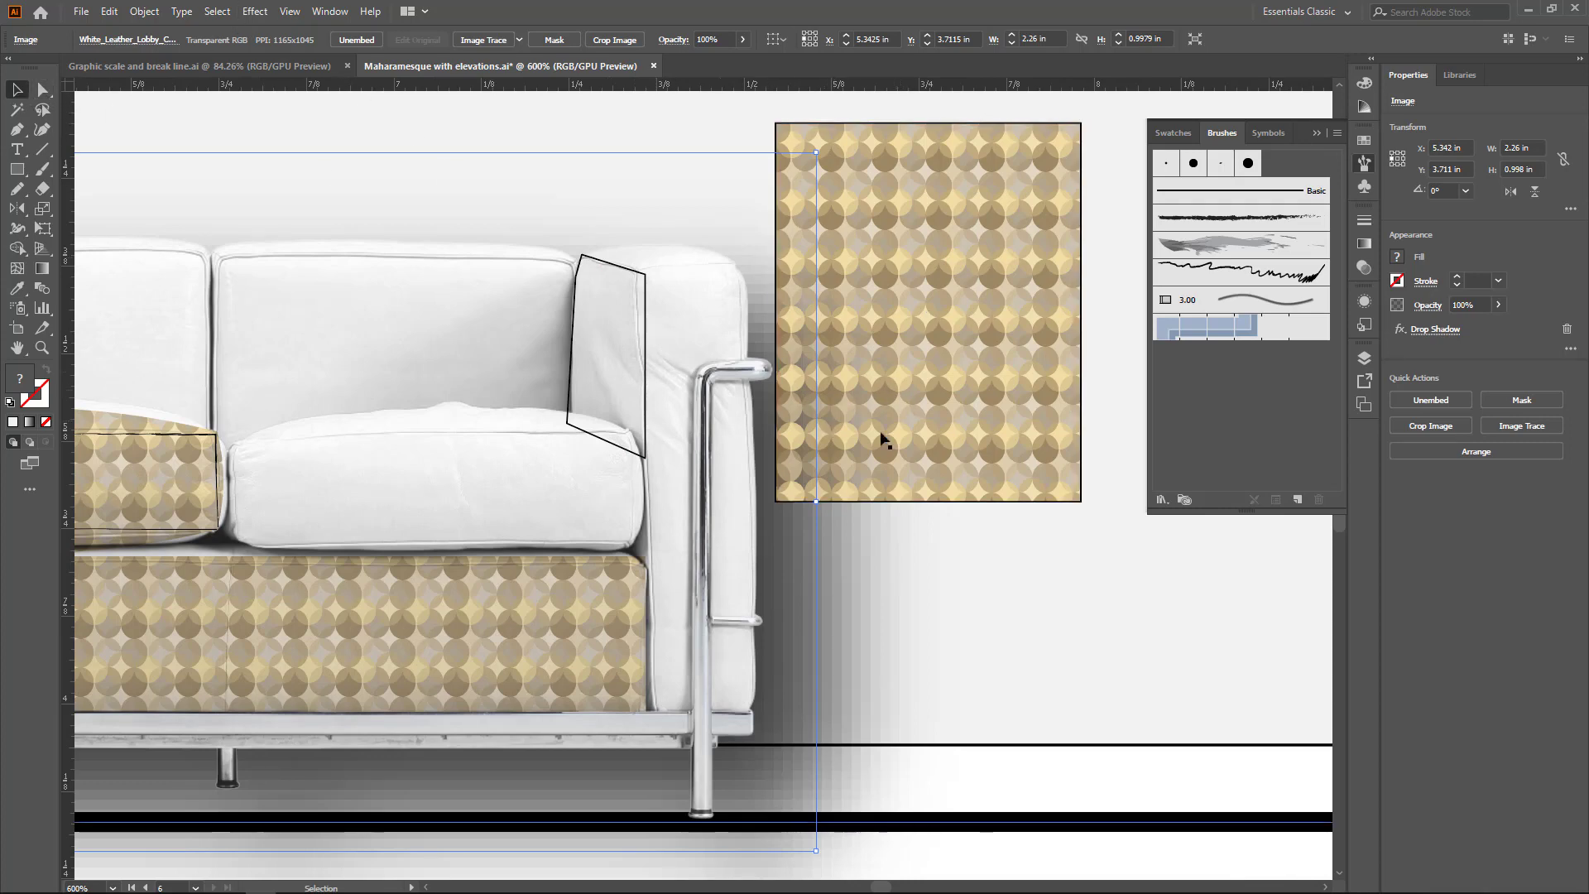
left_click(962, 501)
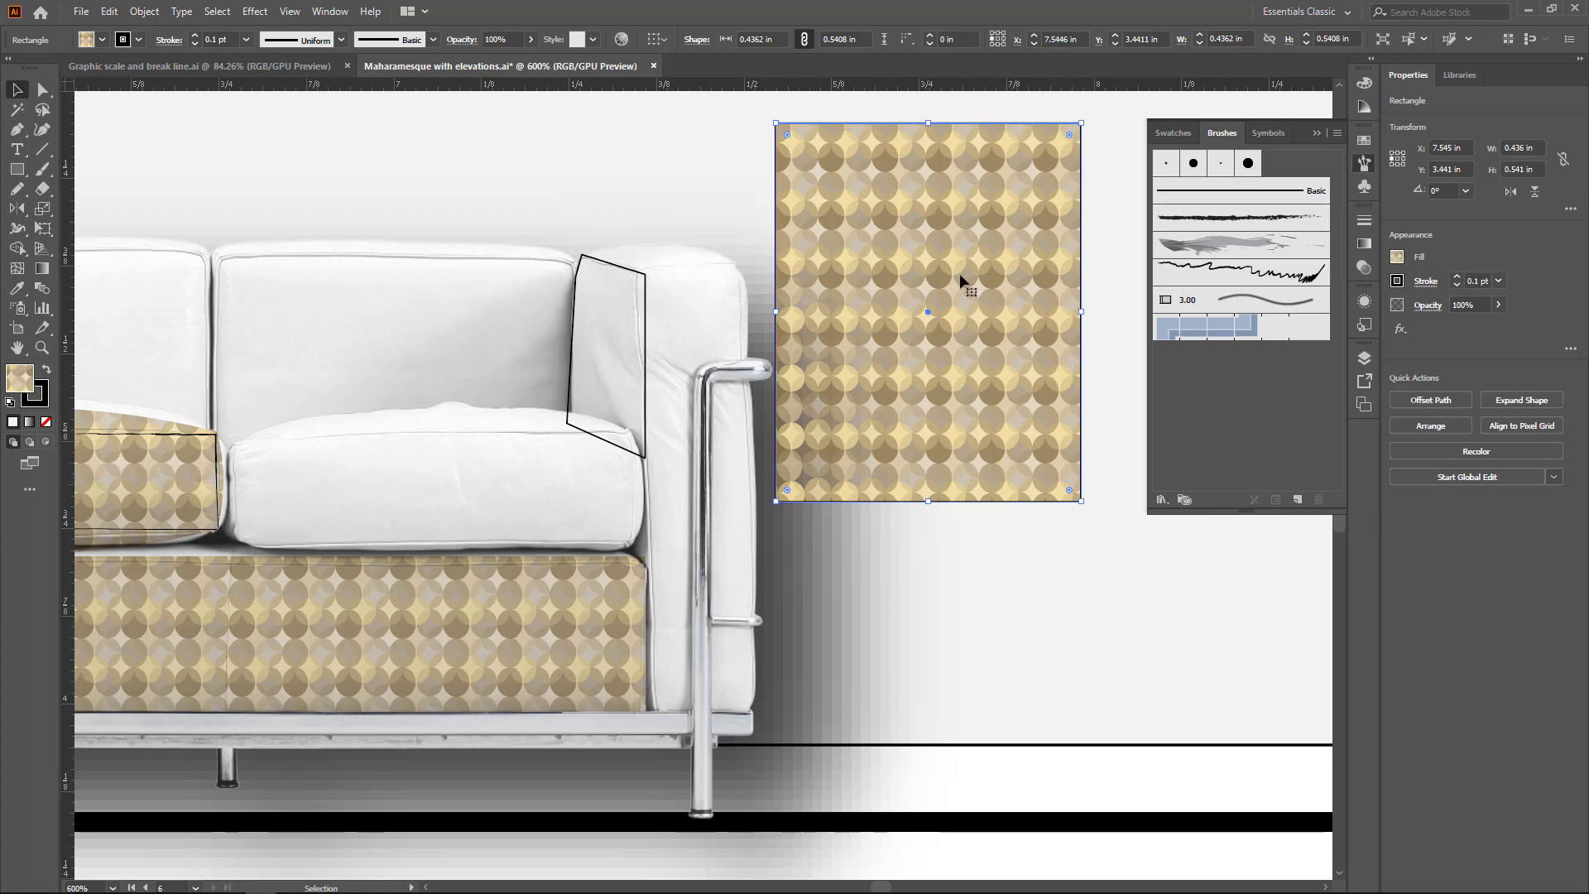
left_click_drag(1081, 310, 914, 311)
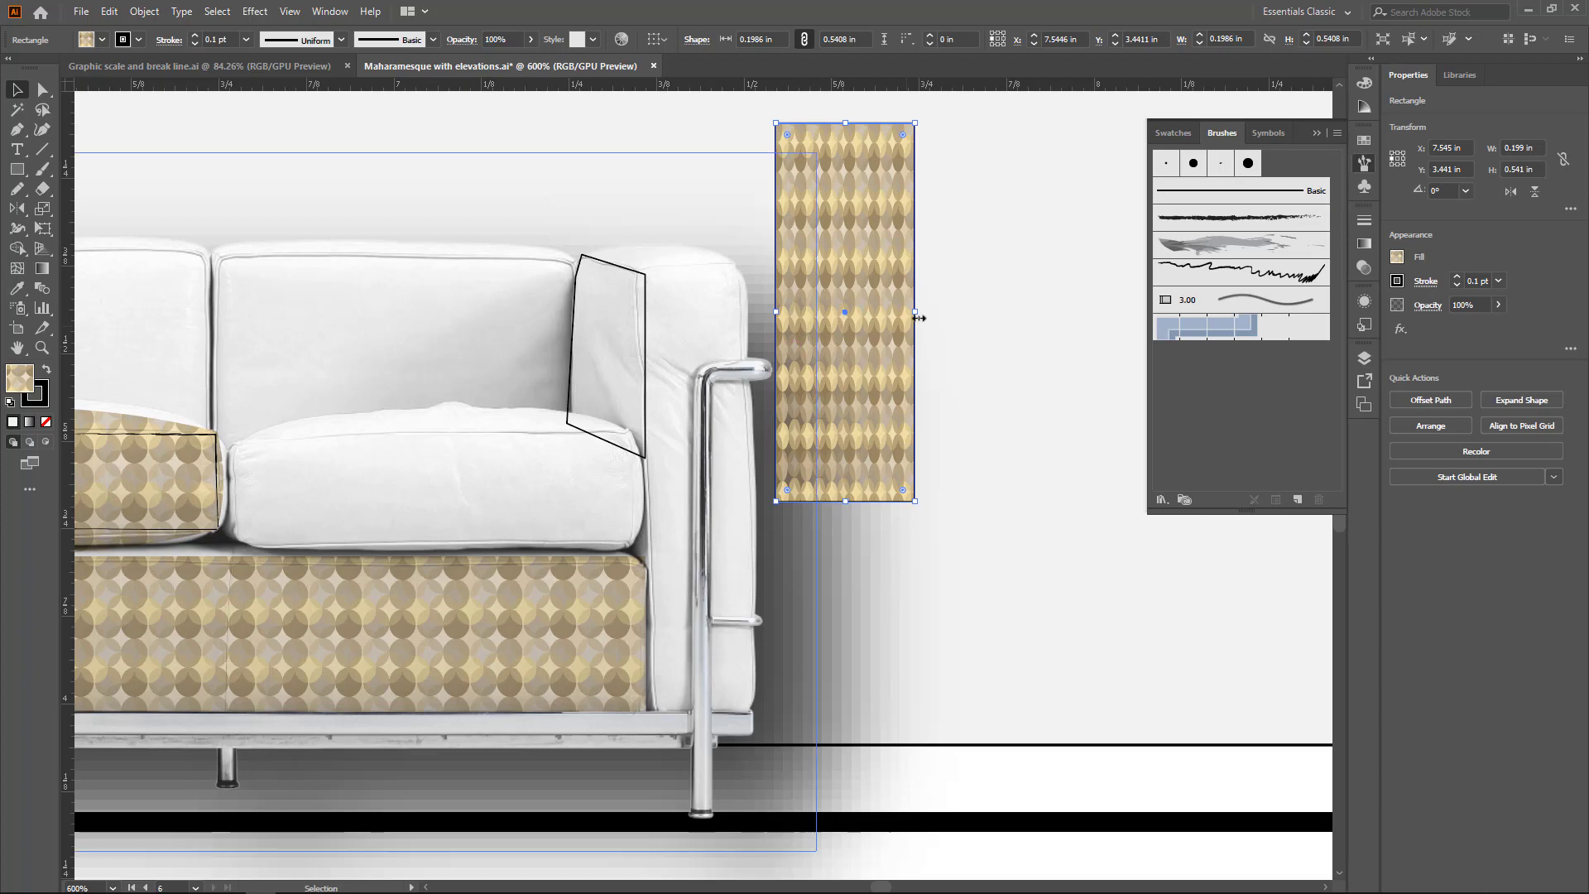
left_click_drag(912, 312, 902, 313)
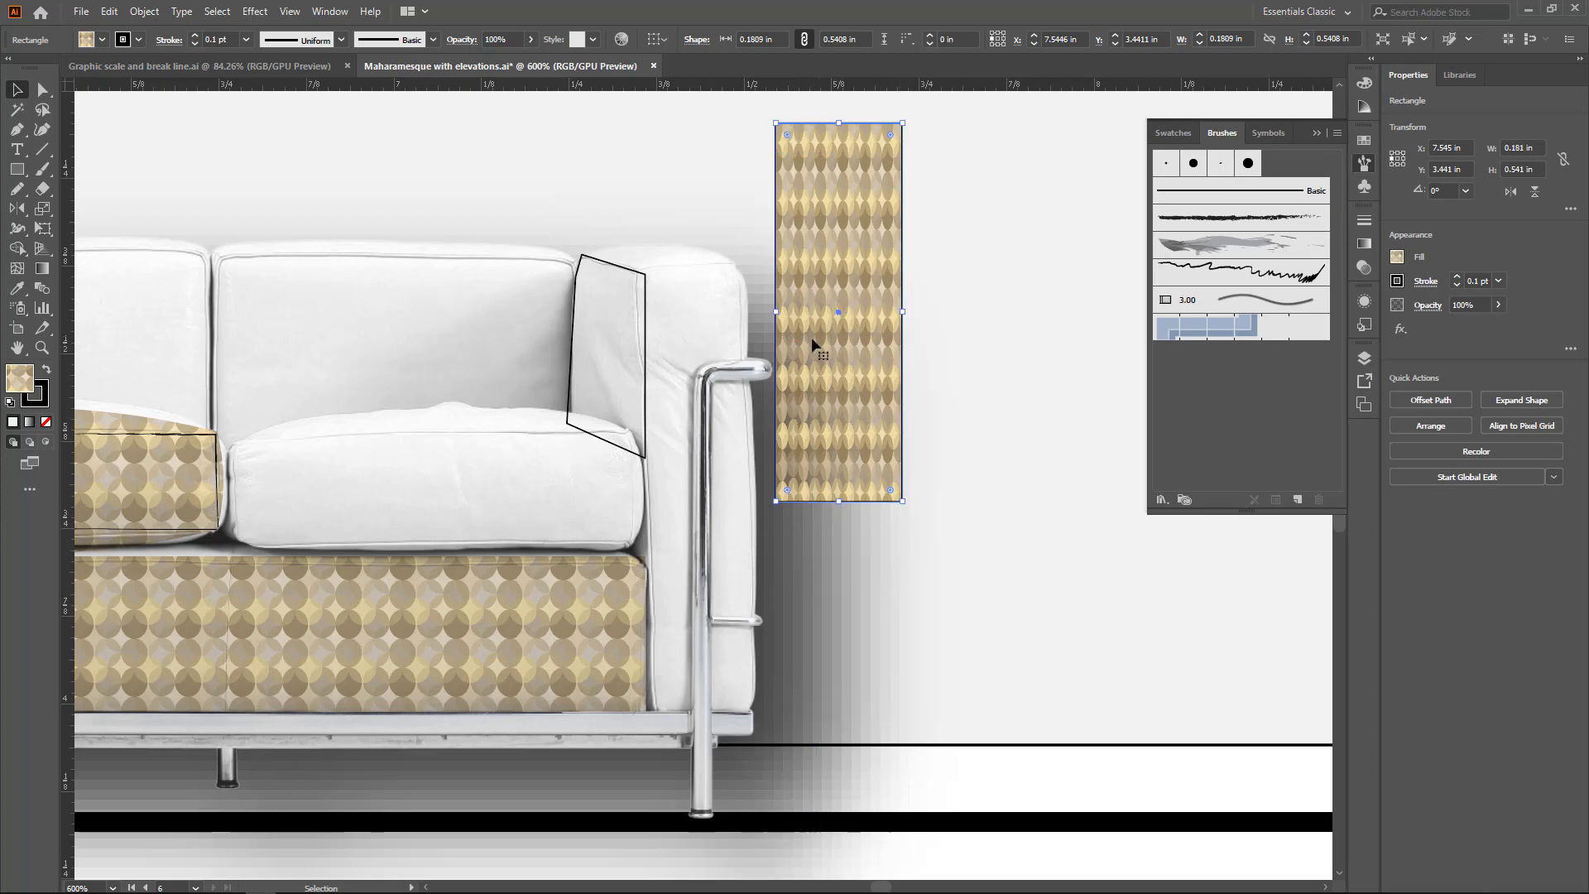
Place the narrowed pattern sample over the couch's inner-arm outline and clip it to that outline with a clipping mask.
left_click_drag(825, 351, 602, 354)
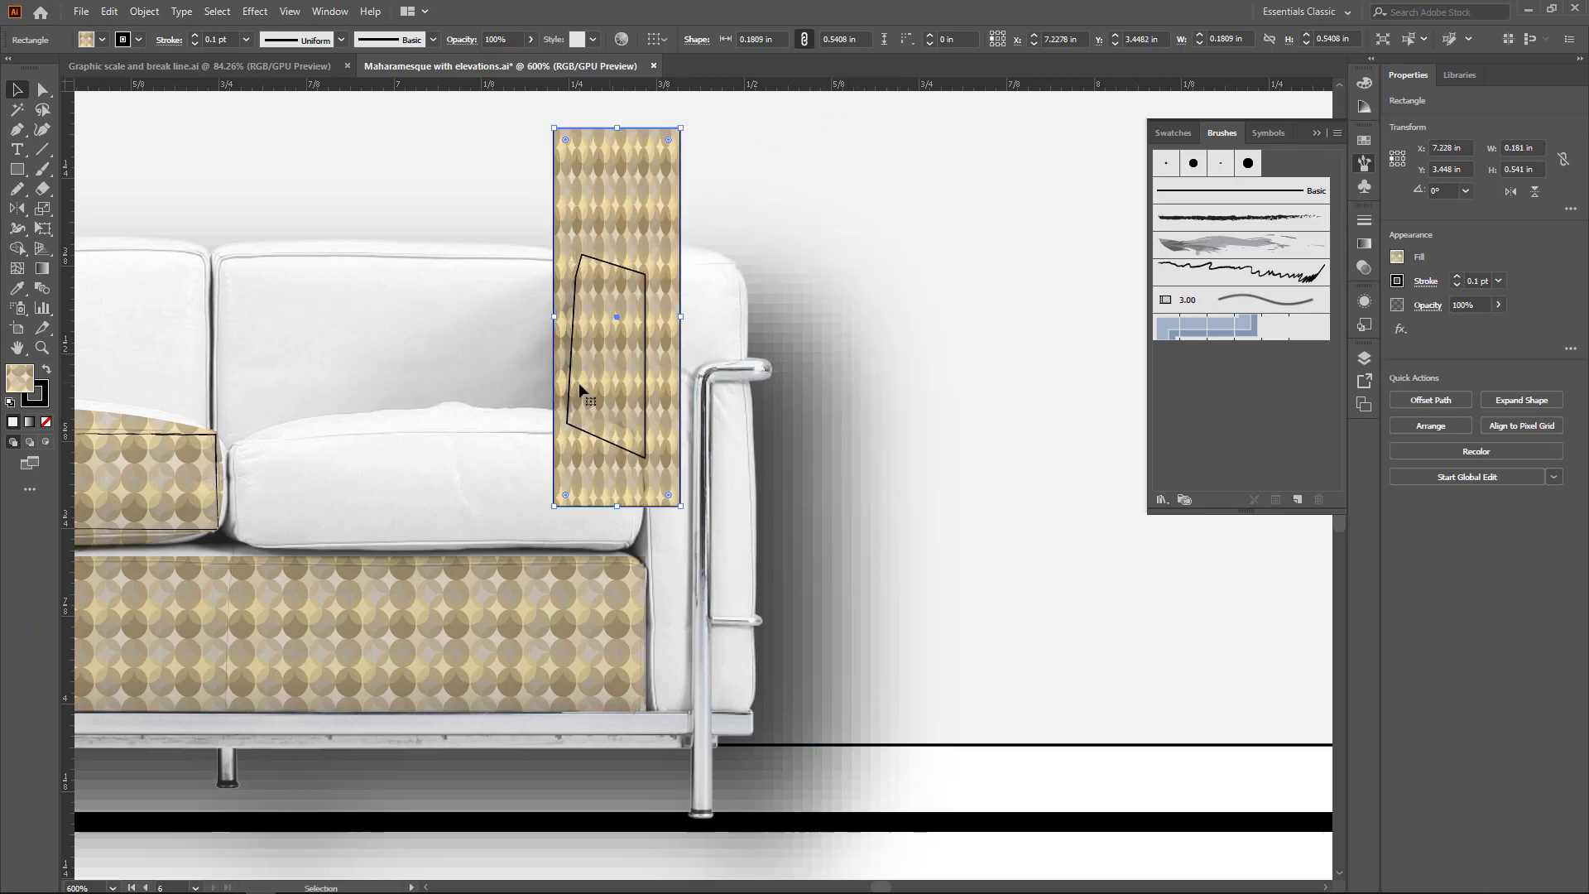
left_click(629, 271, "shift")
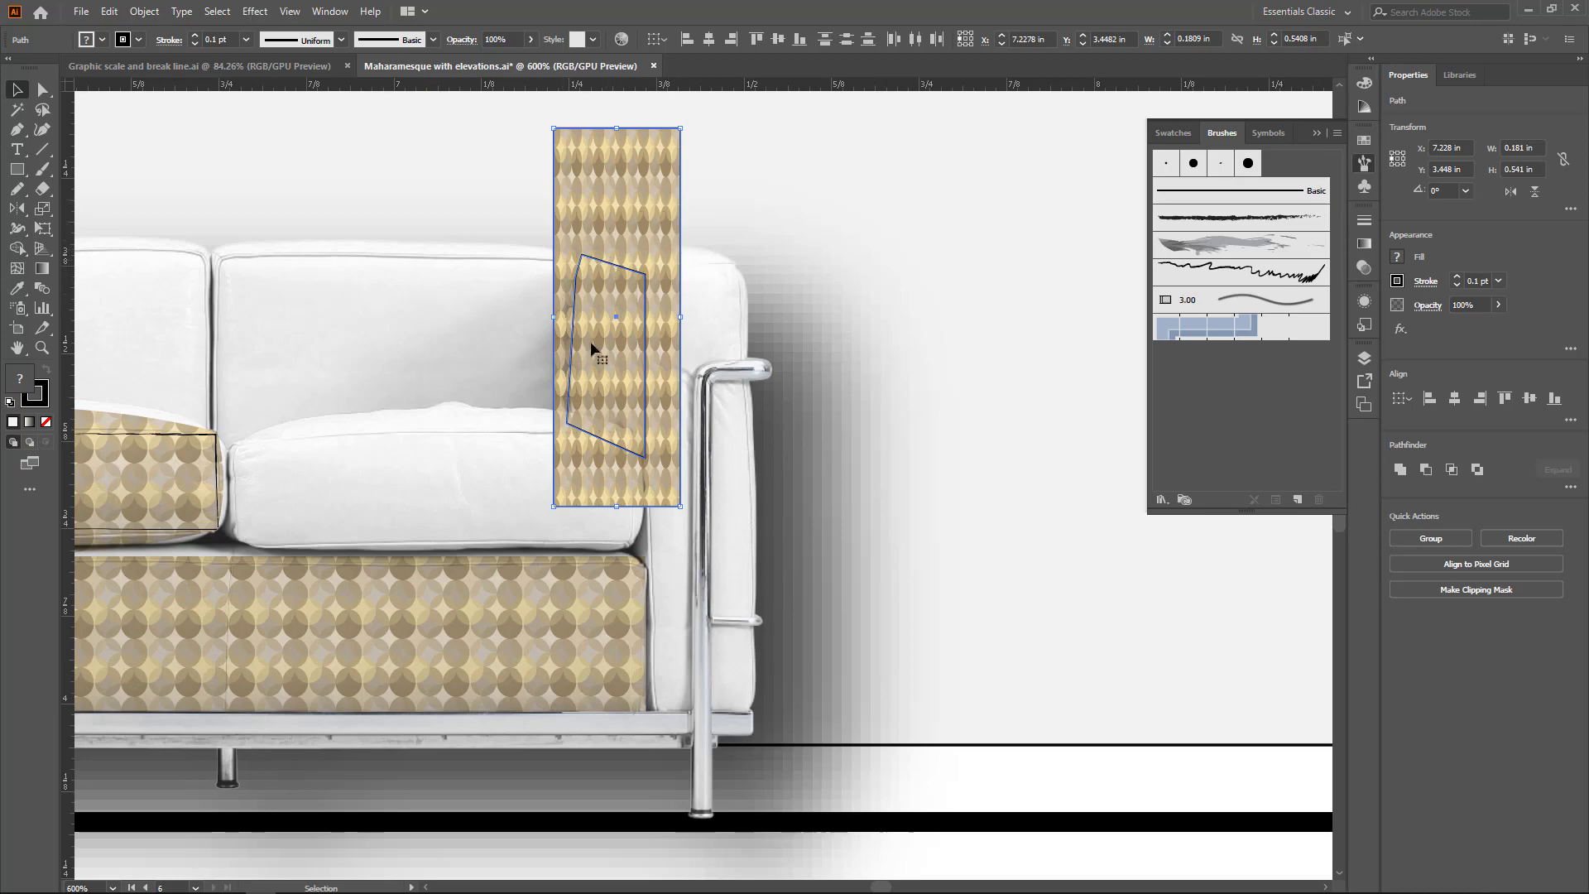
right_click(627, 284)
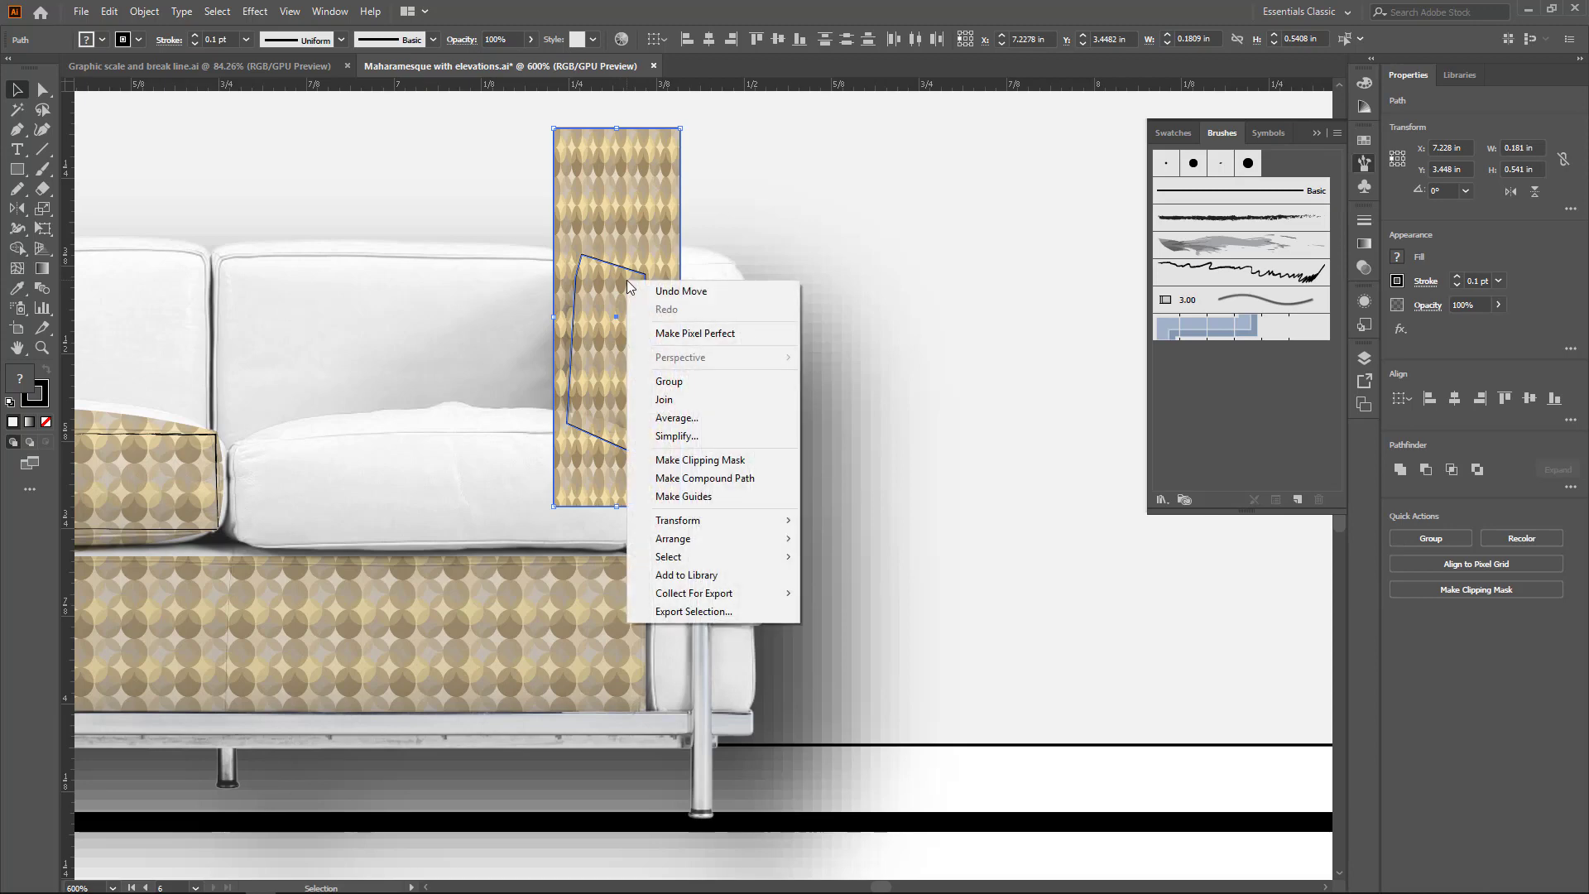
left_click(717, 460)
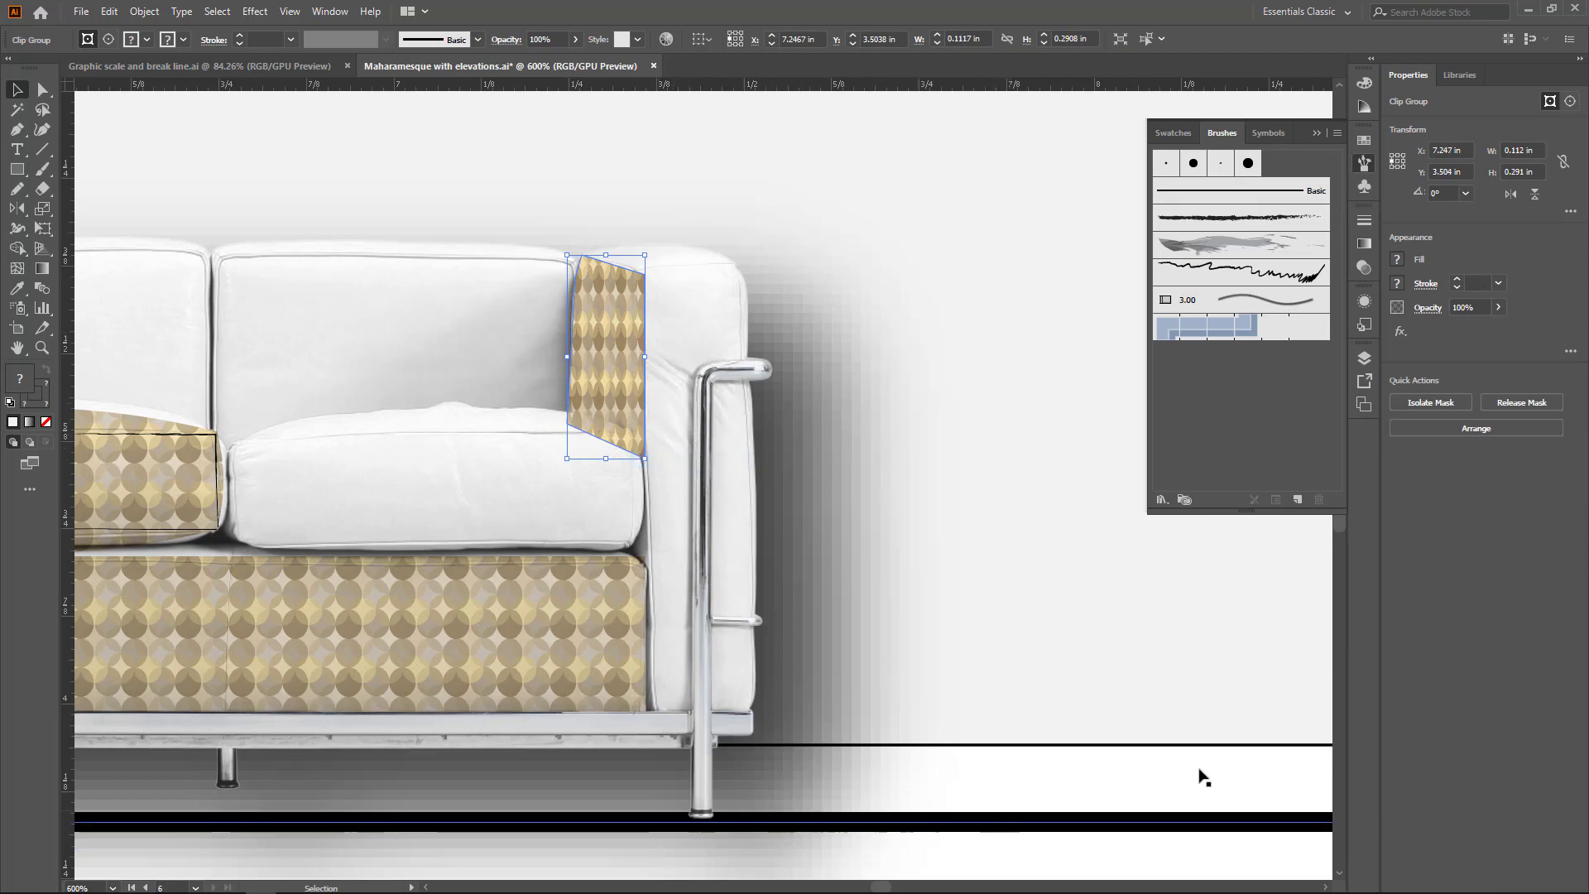
Select the clipped pattern on the couch's inner arm and adjust the lower edge of its mask path with Direct Selection.
left_click(1252, 864)
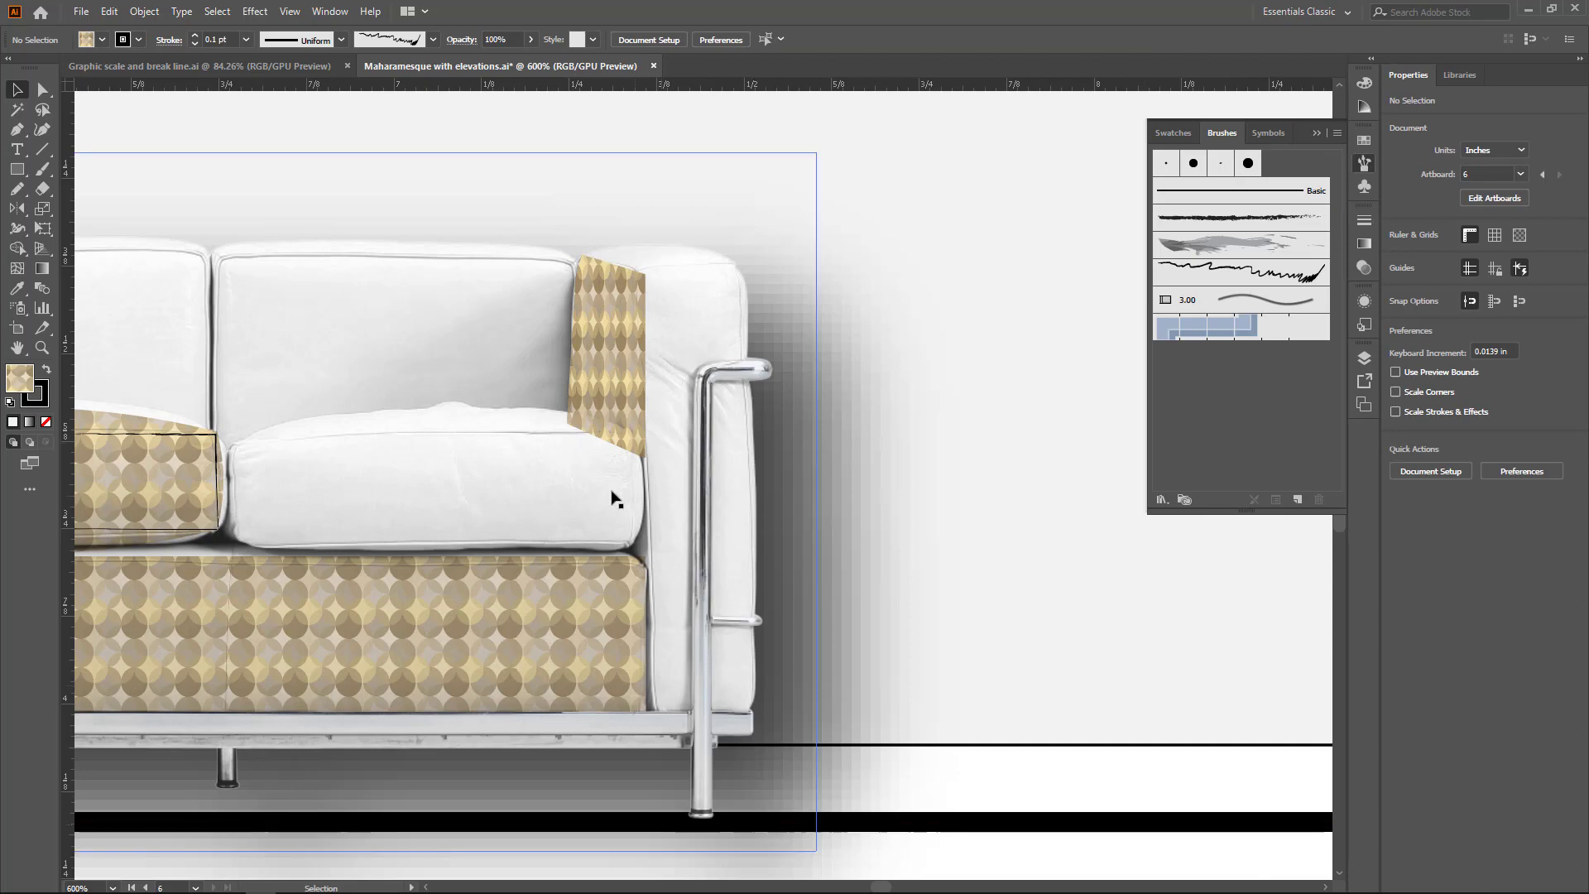
left_click(617, 422)
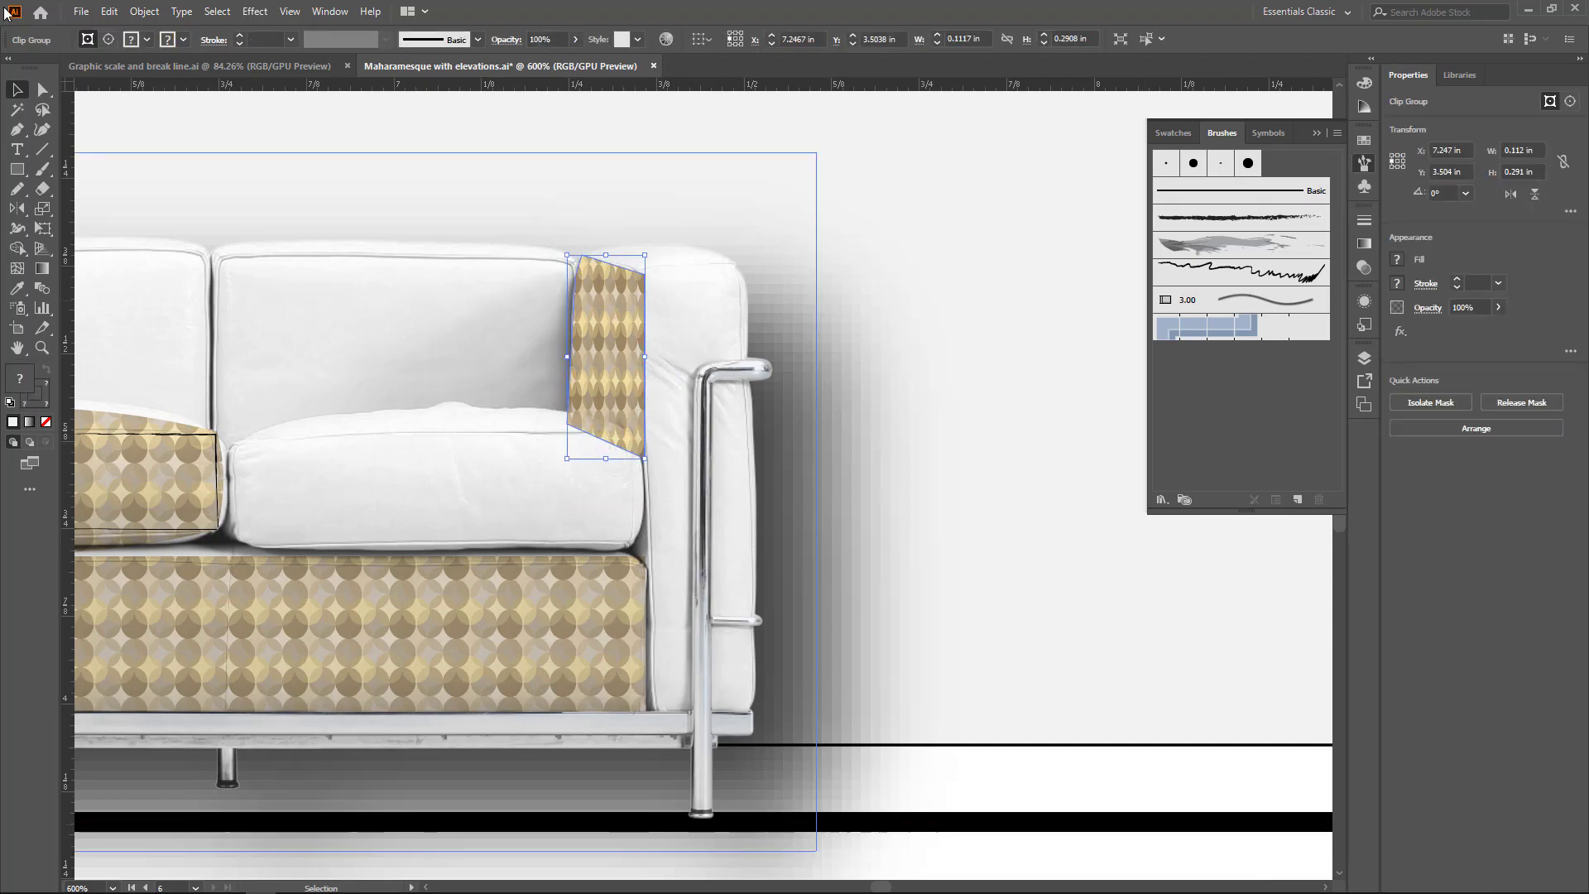
left_click(38, 96)
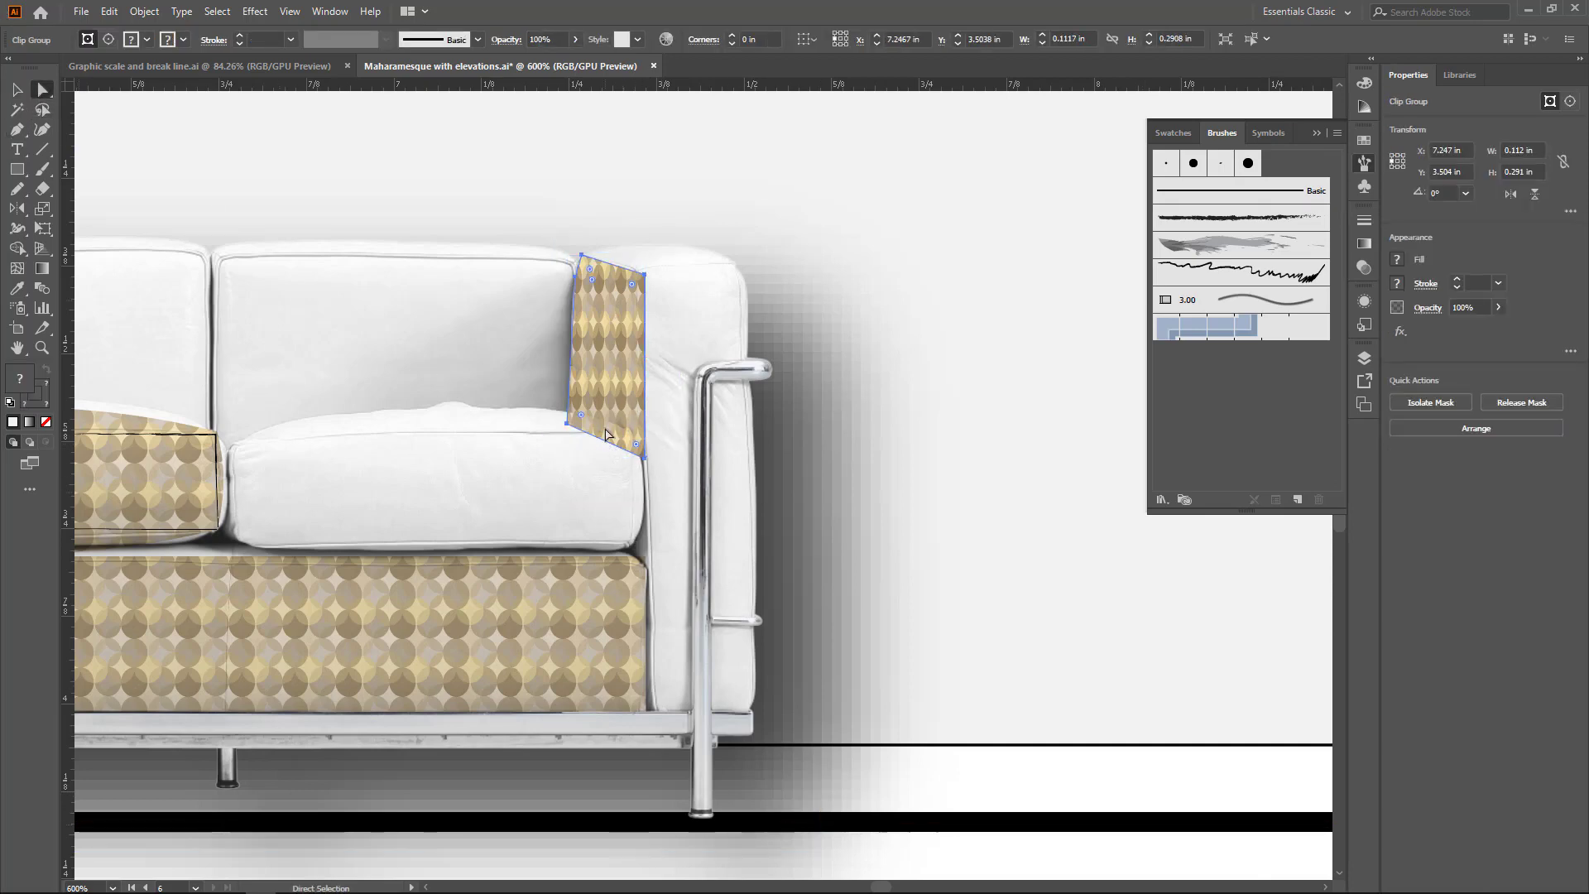
left_click_drag(582, 420, 614, 443)
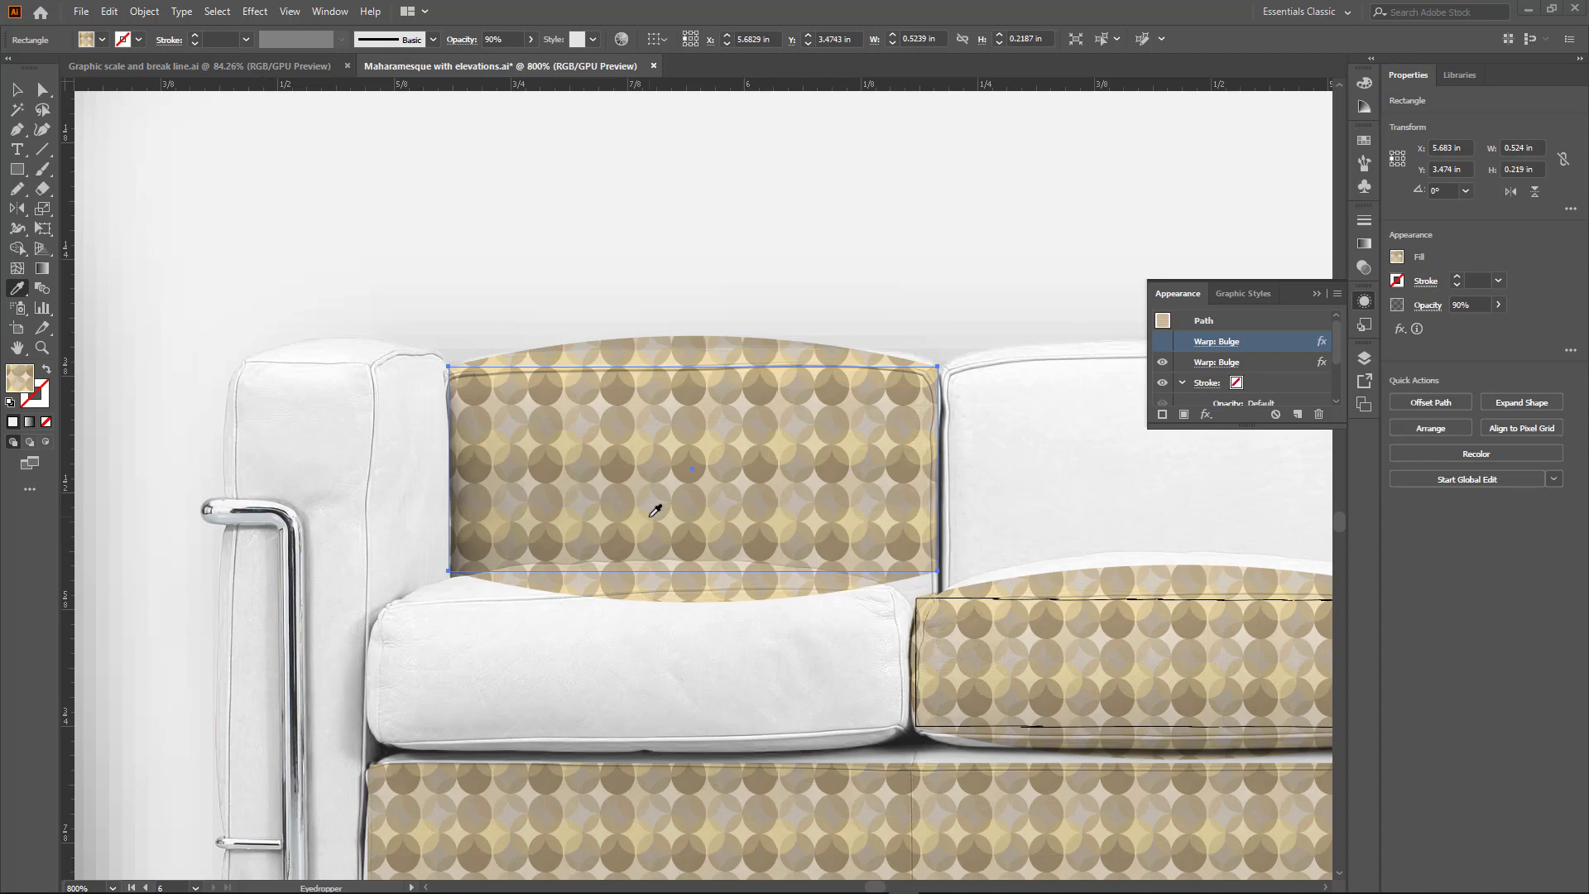
Apply a mesh Envelope Distort with 4 rows and 4 columns to the patterned rectangle on the couch's back cushion, with preview on.
key("v")
left_click(144, 12)
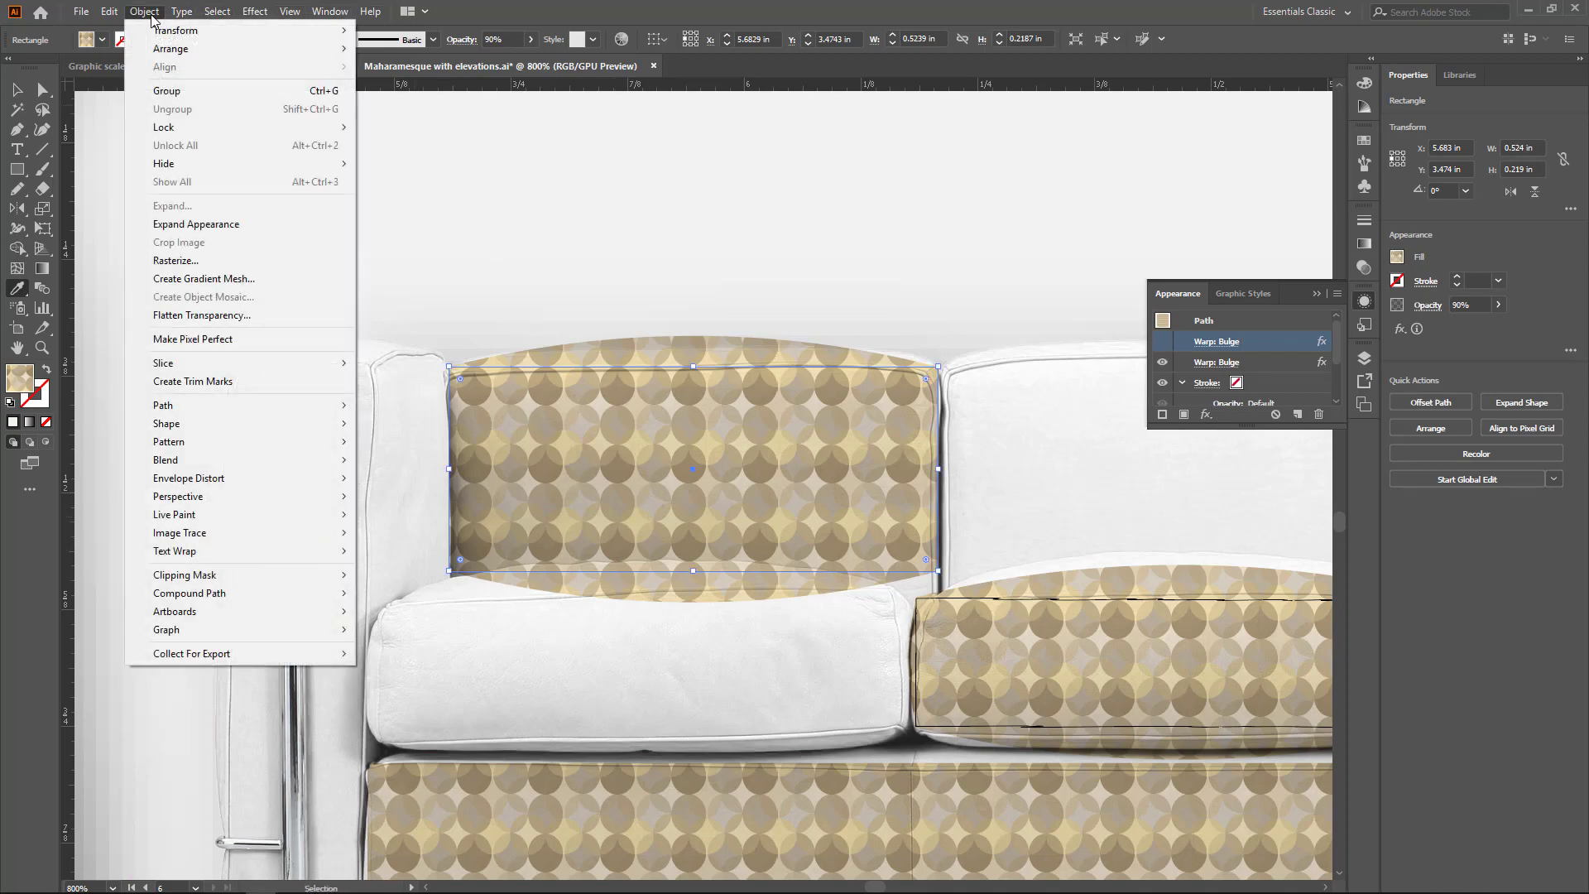
mouse_move(208, 488)
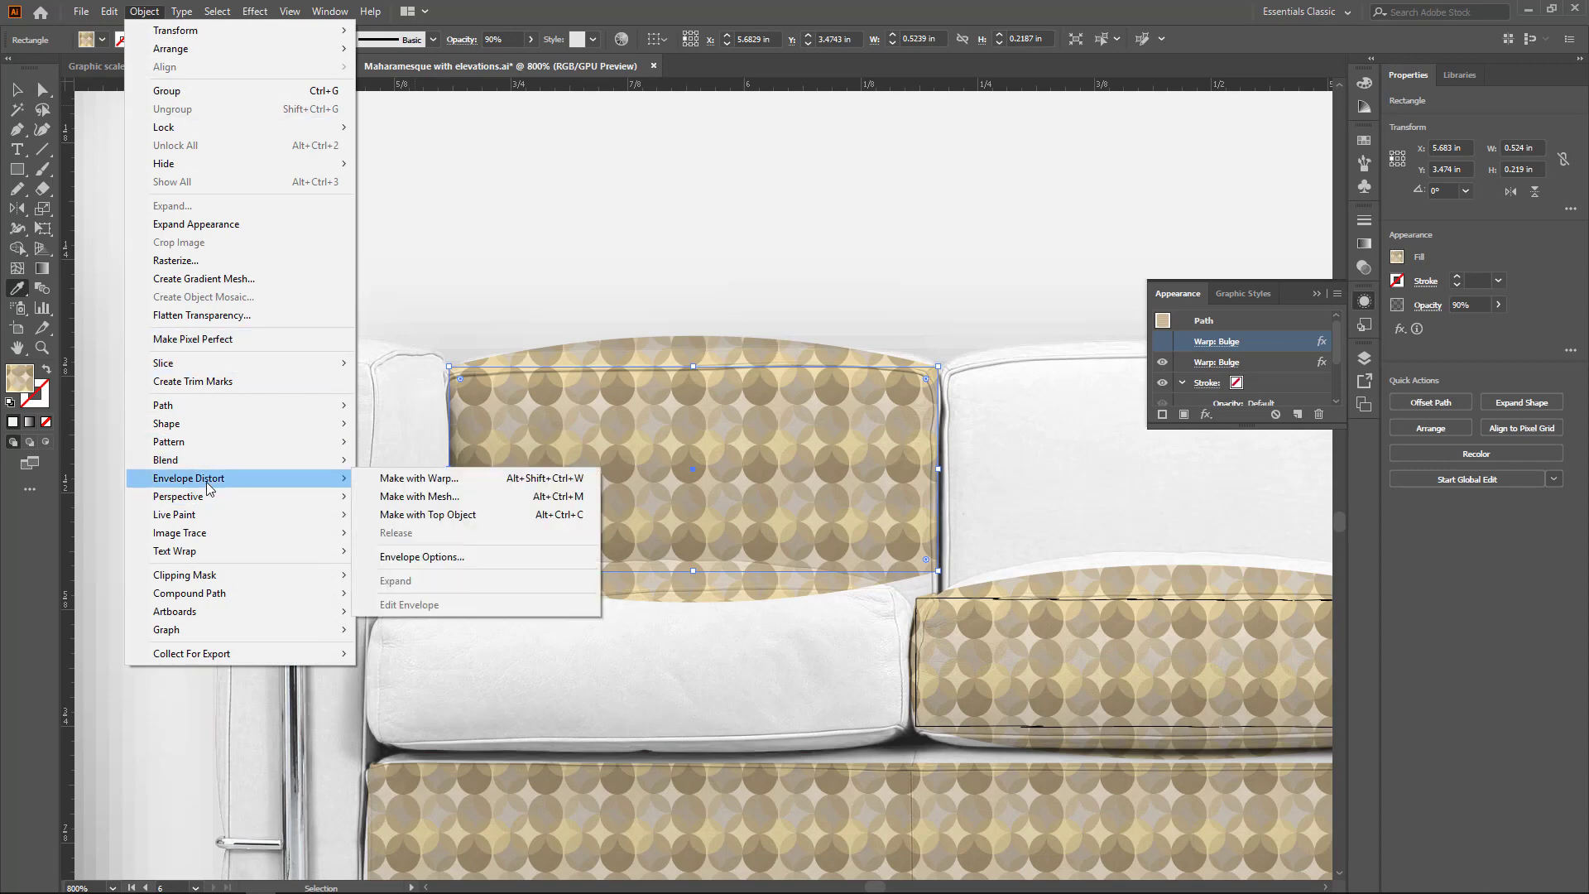
left_click(420, 498)
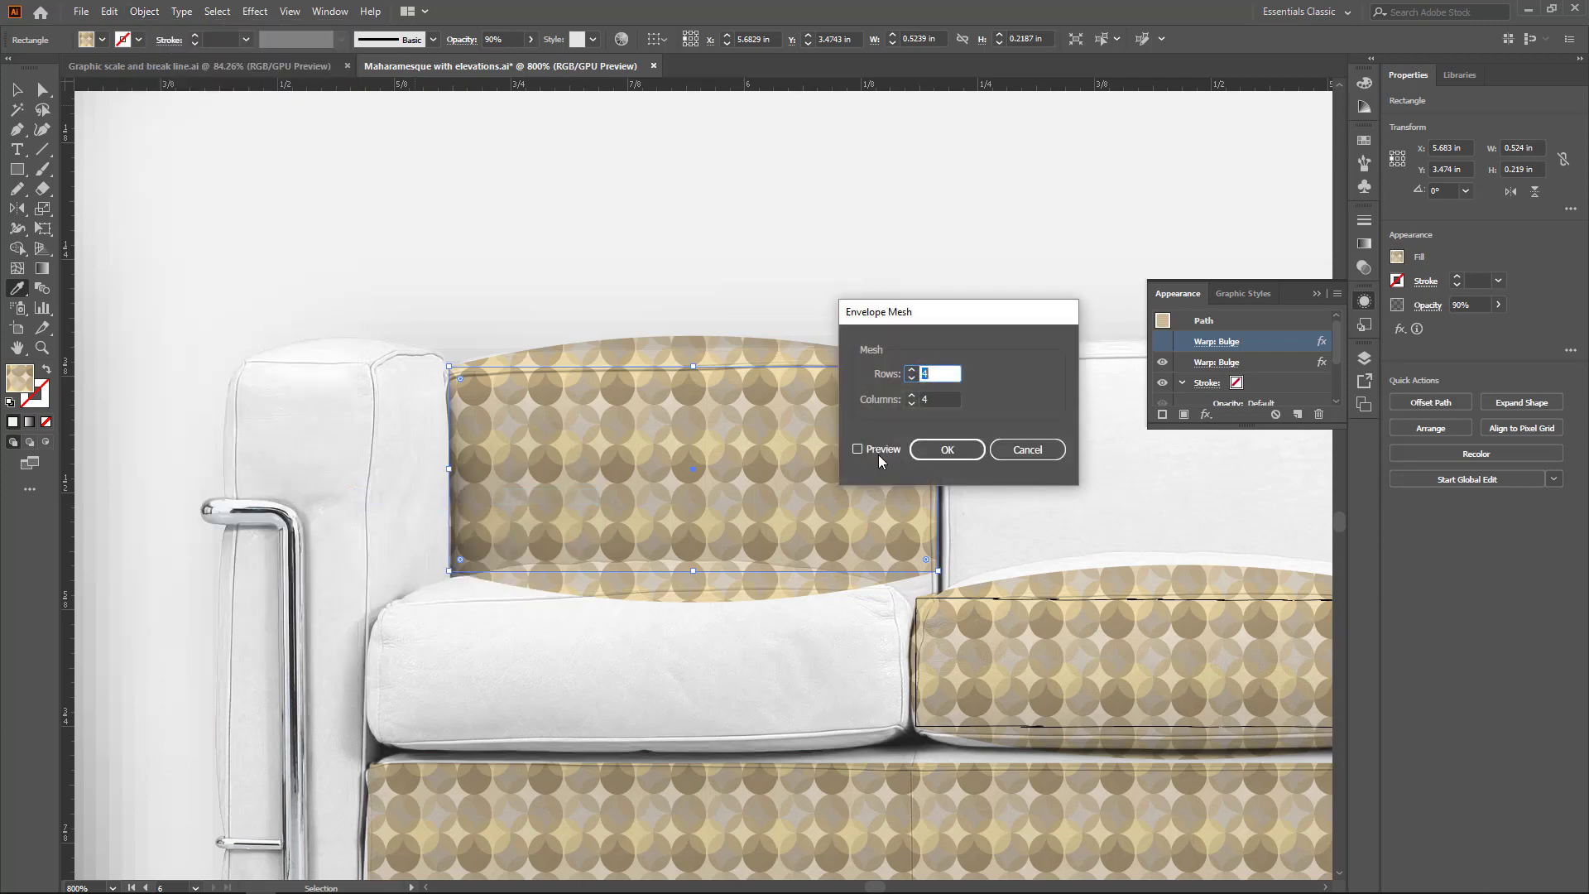
left_click(857, 451)
left_click_drag(917, 319, 1081, 291)
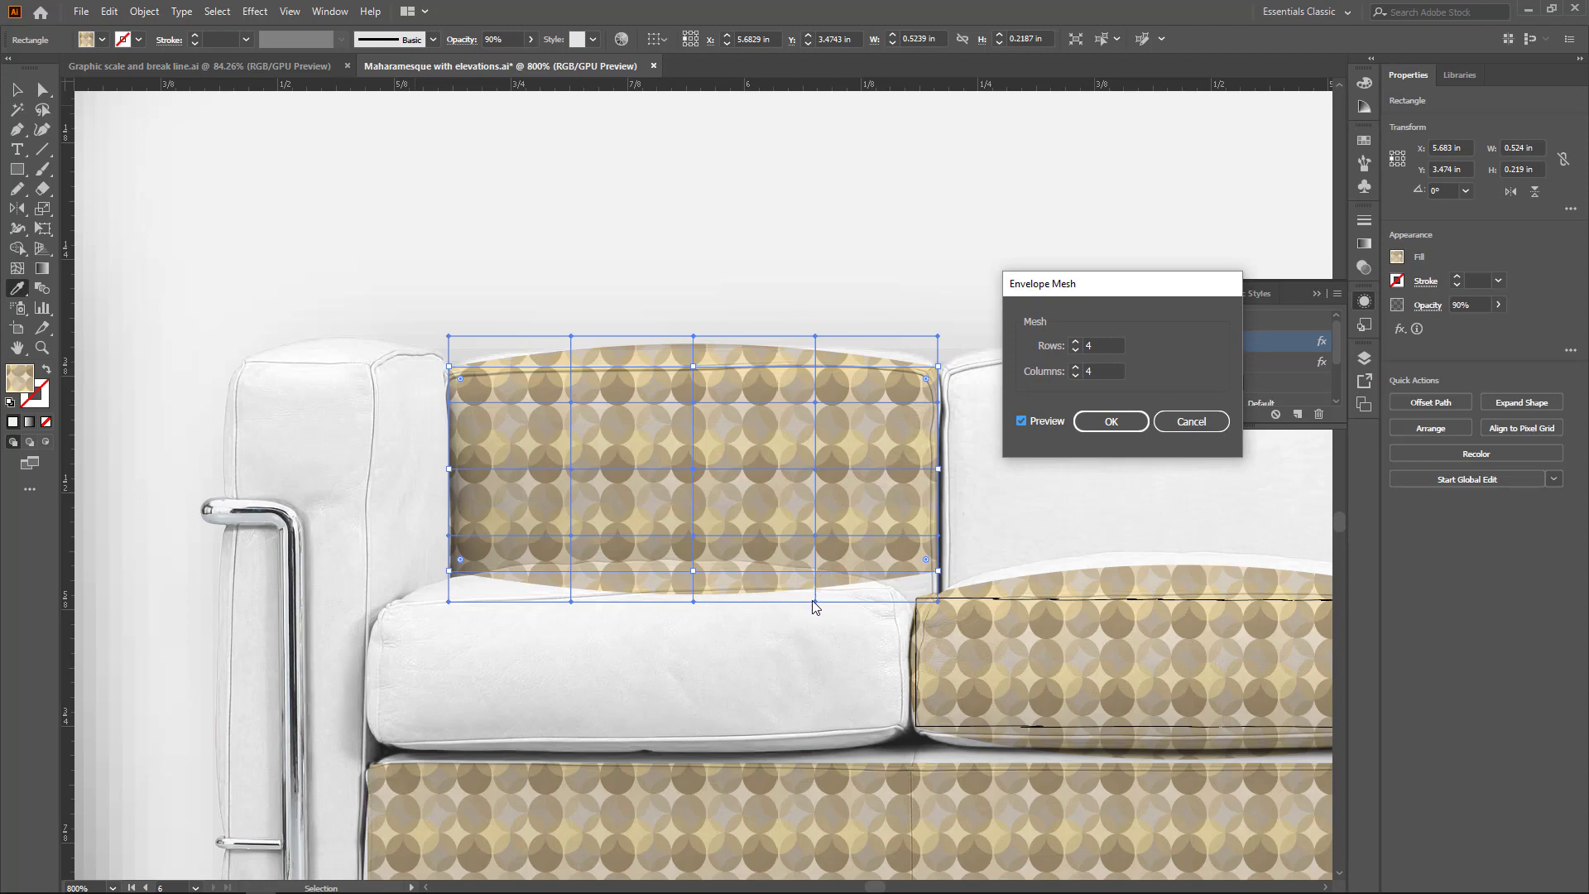
left_click(1111, 422)
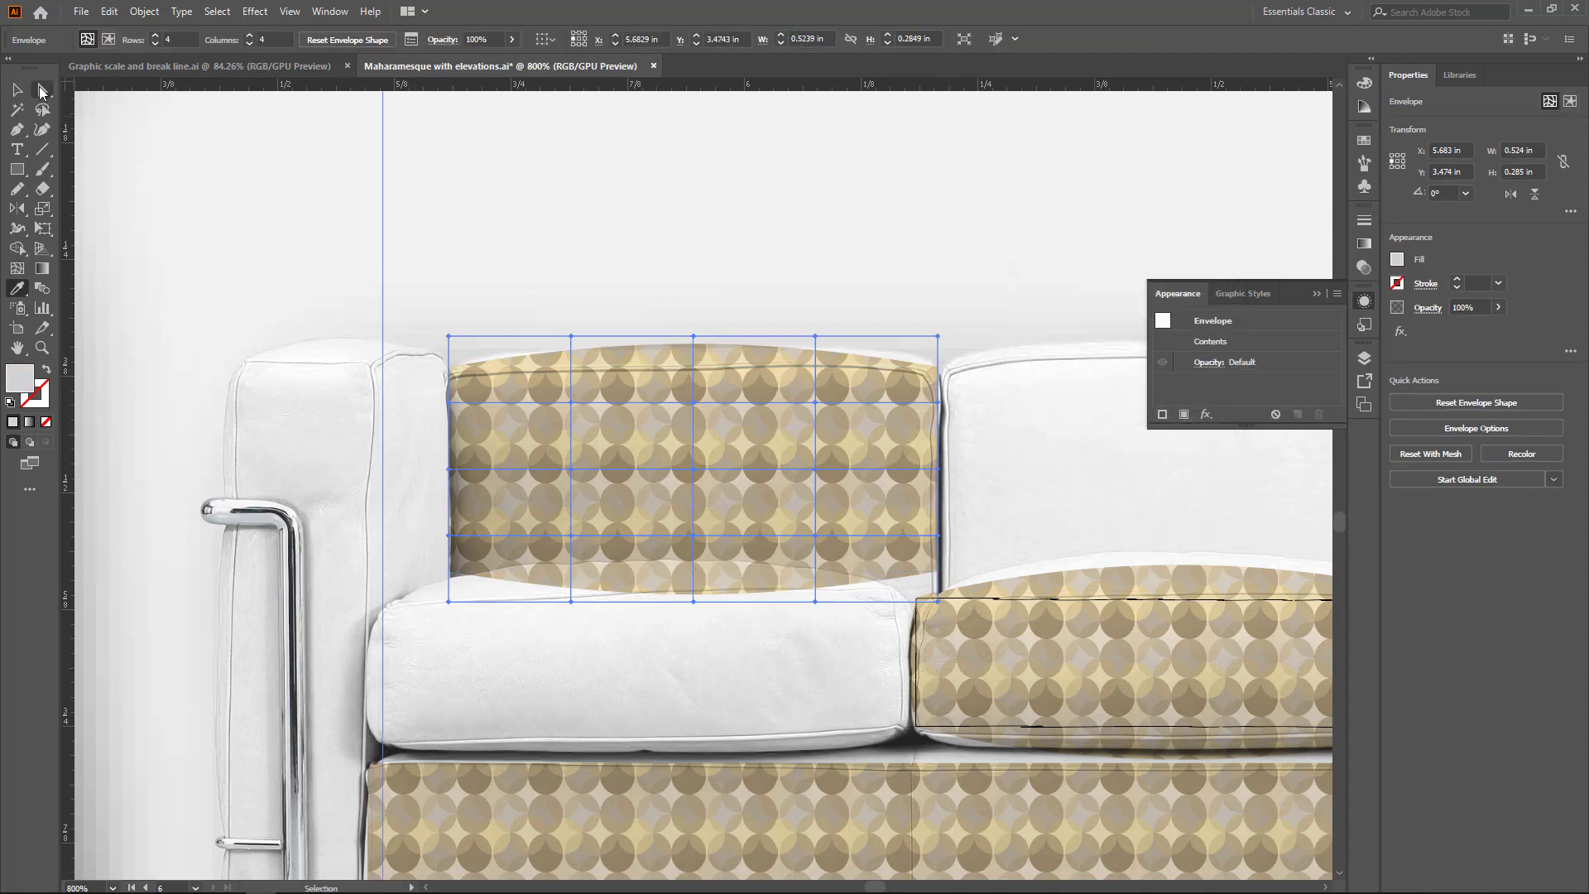
Raise the three middle mesh points on the patterned back cushion's lower edge to the seat cushion's top contour.
left_click(42, 89)
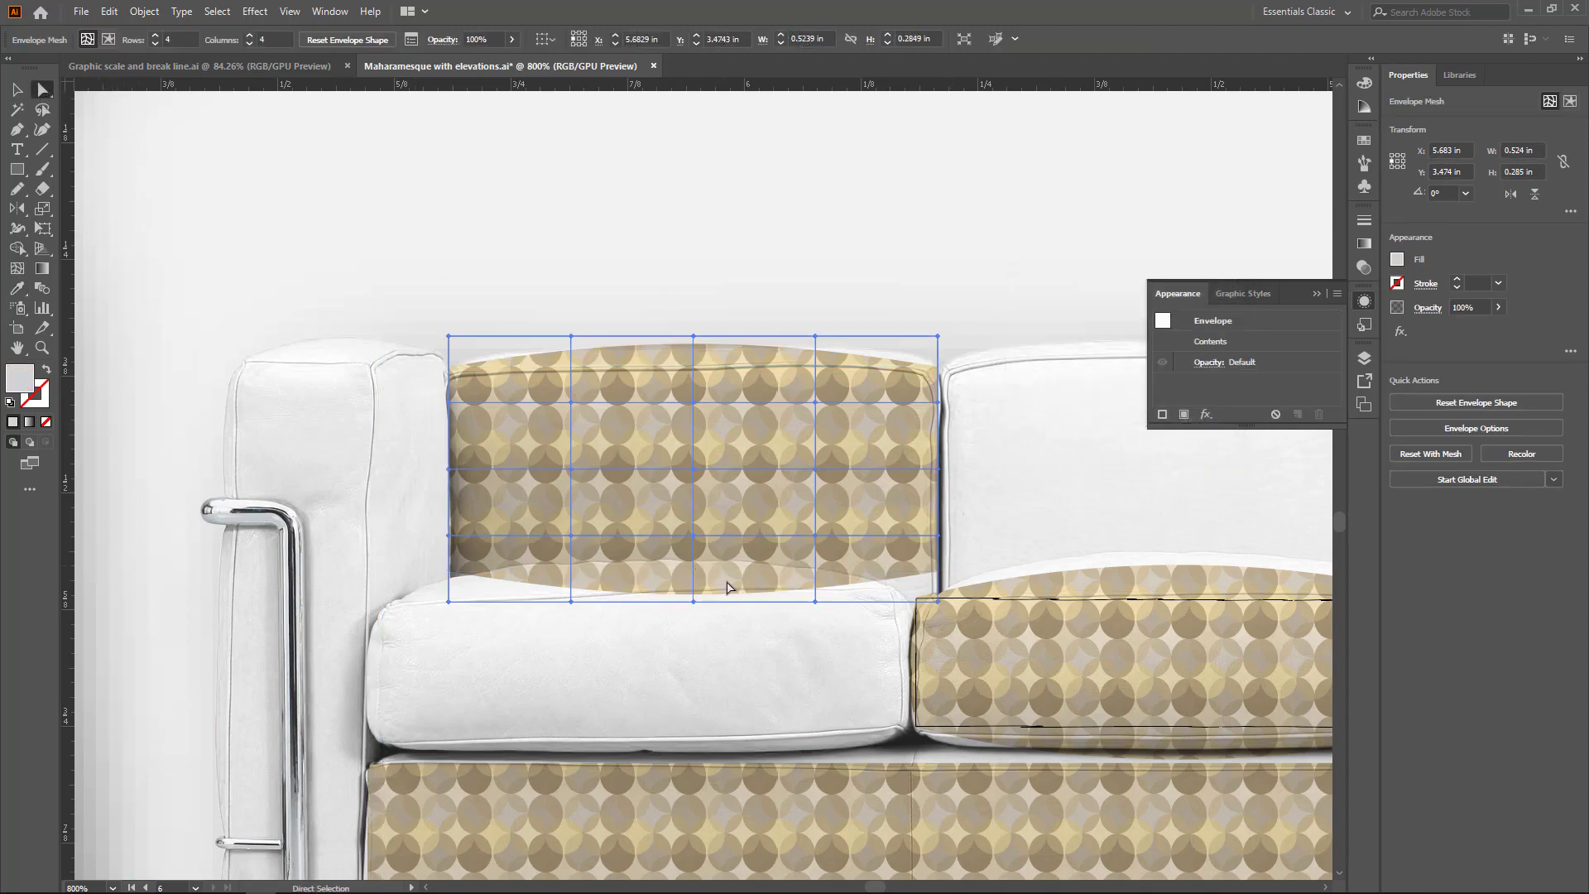
mouse_move(694, 602)
left_mouse_down()
mouse_move(702, 572)
mouse_move(689, 578)
left_mouse_up()
left_click(693, 603)
left_click_drag(571, 608, 568, 576)
left_click_drag(815, 602, 813, 566)
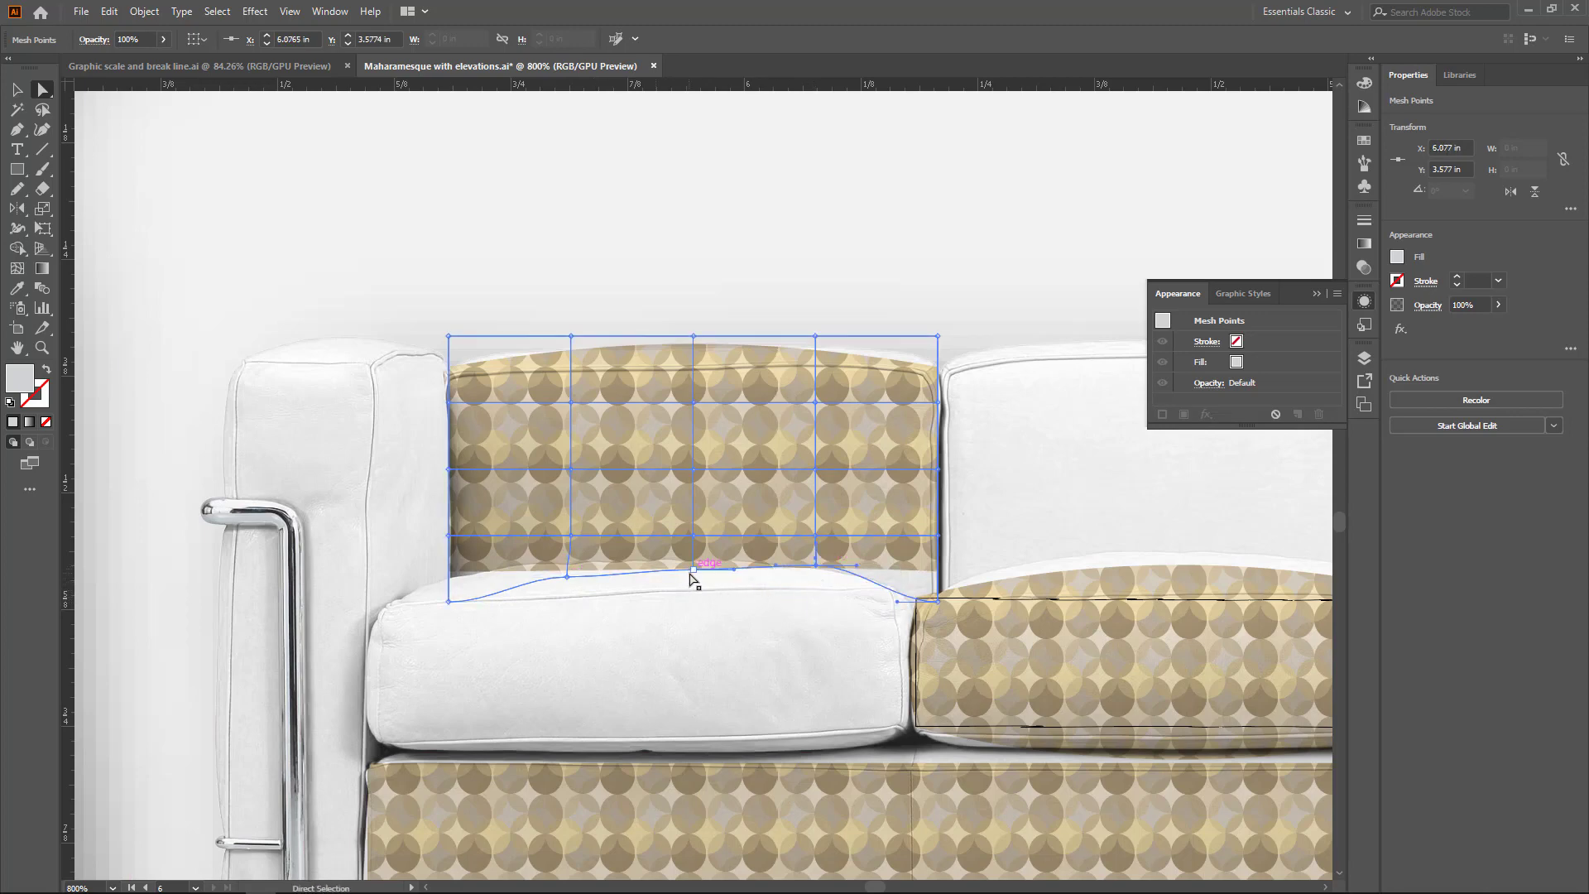
Refine the lower mesh points along the seat cushion's curve and pull the lower-right corner point down into the gap between the seat cushions.
left_click_drag(693, 569, 682, 558)
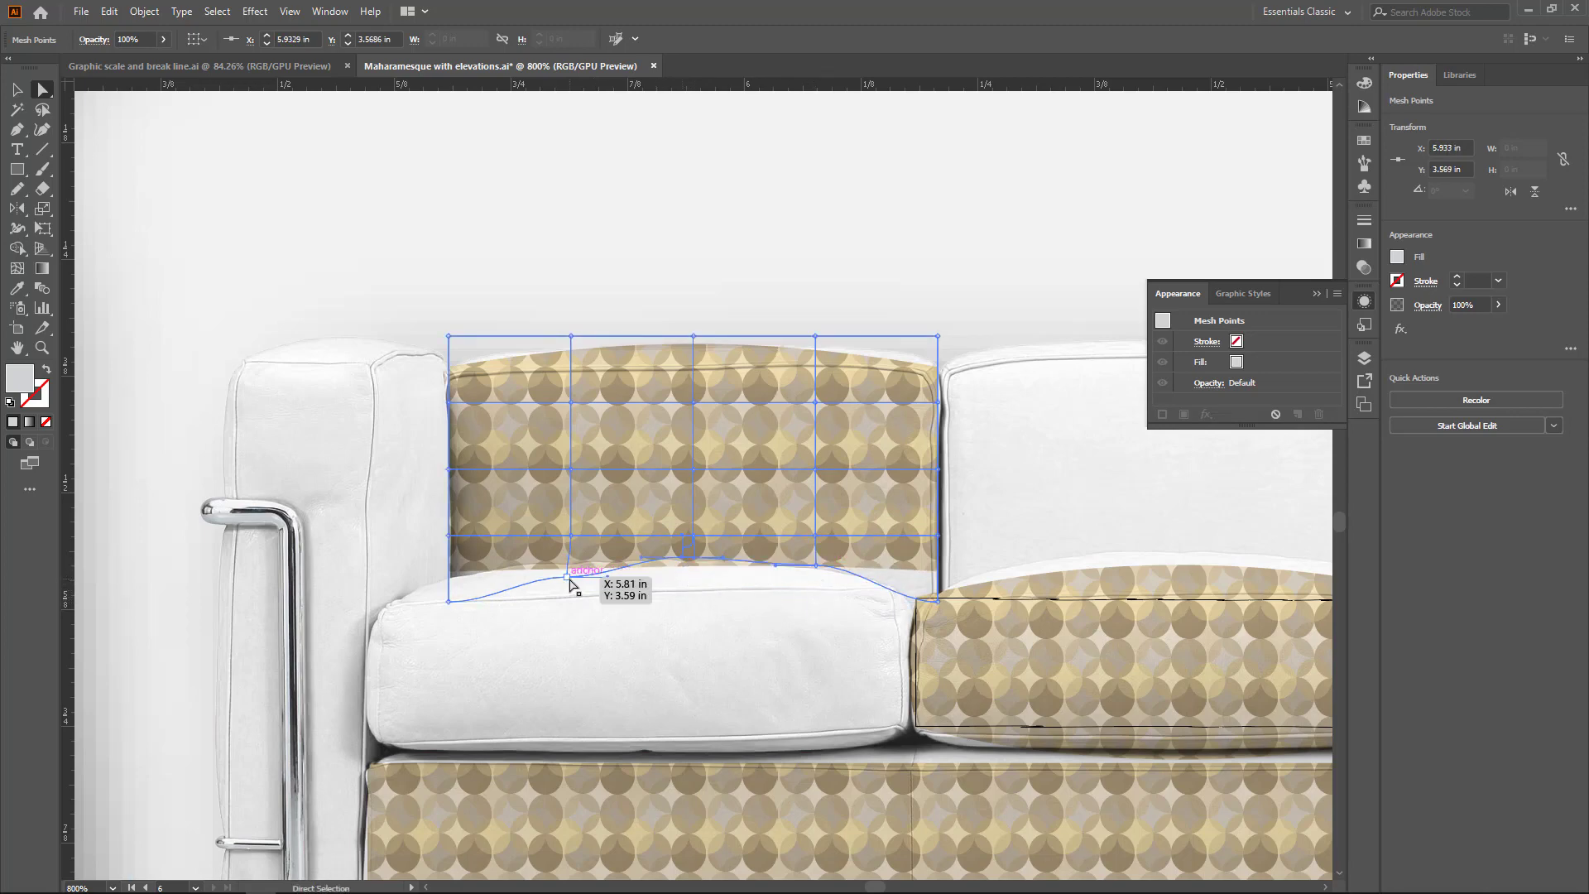
left_click_drag(570, 583, 488, 590)
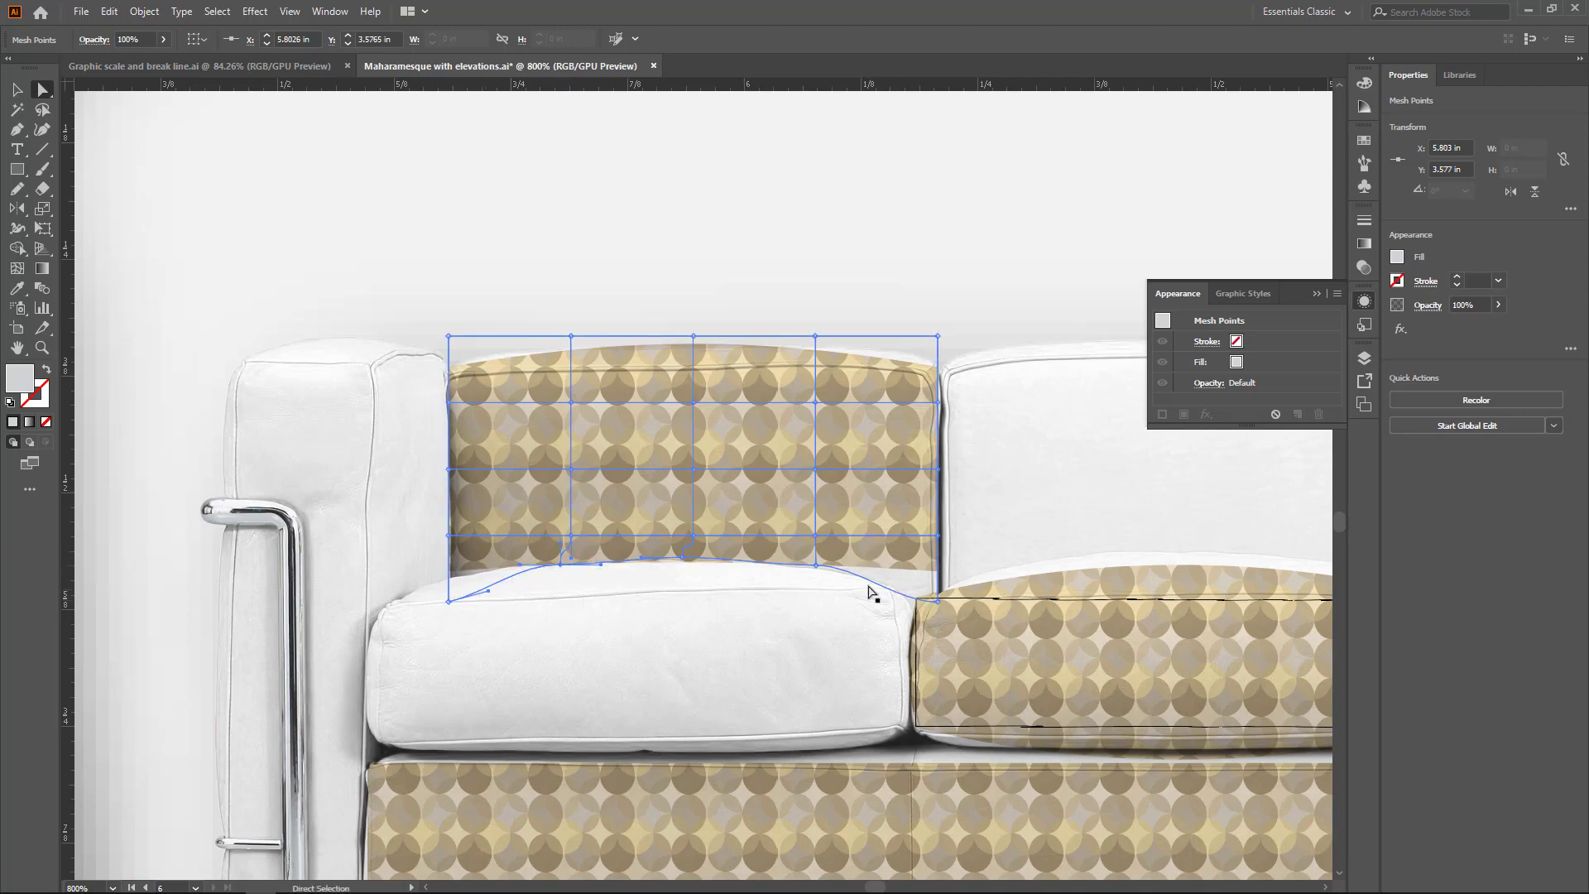
left_click_drag(814, 569, 921, 655)
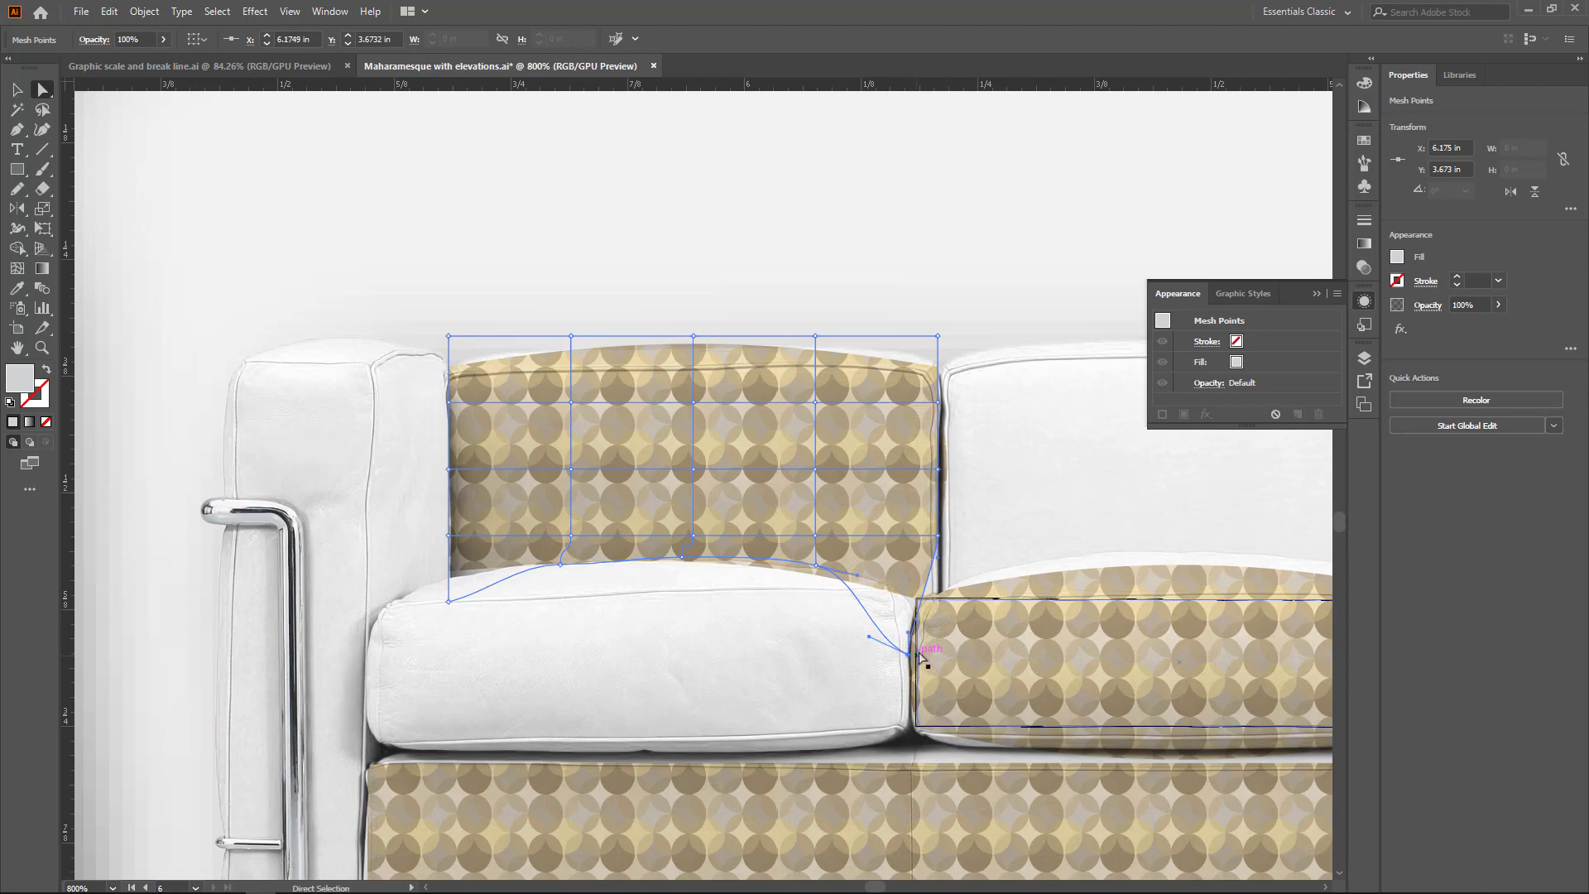
left_click(817, 567)
left_click_drag(817, 565, 825, 560)
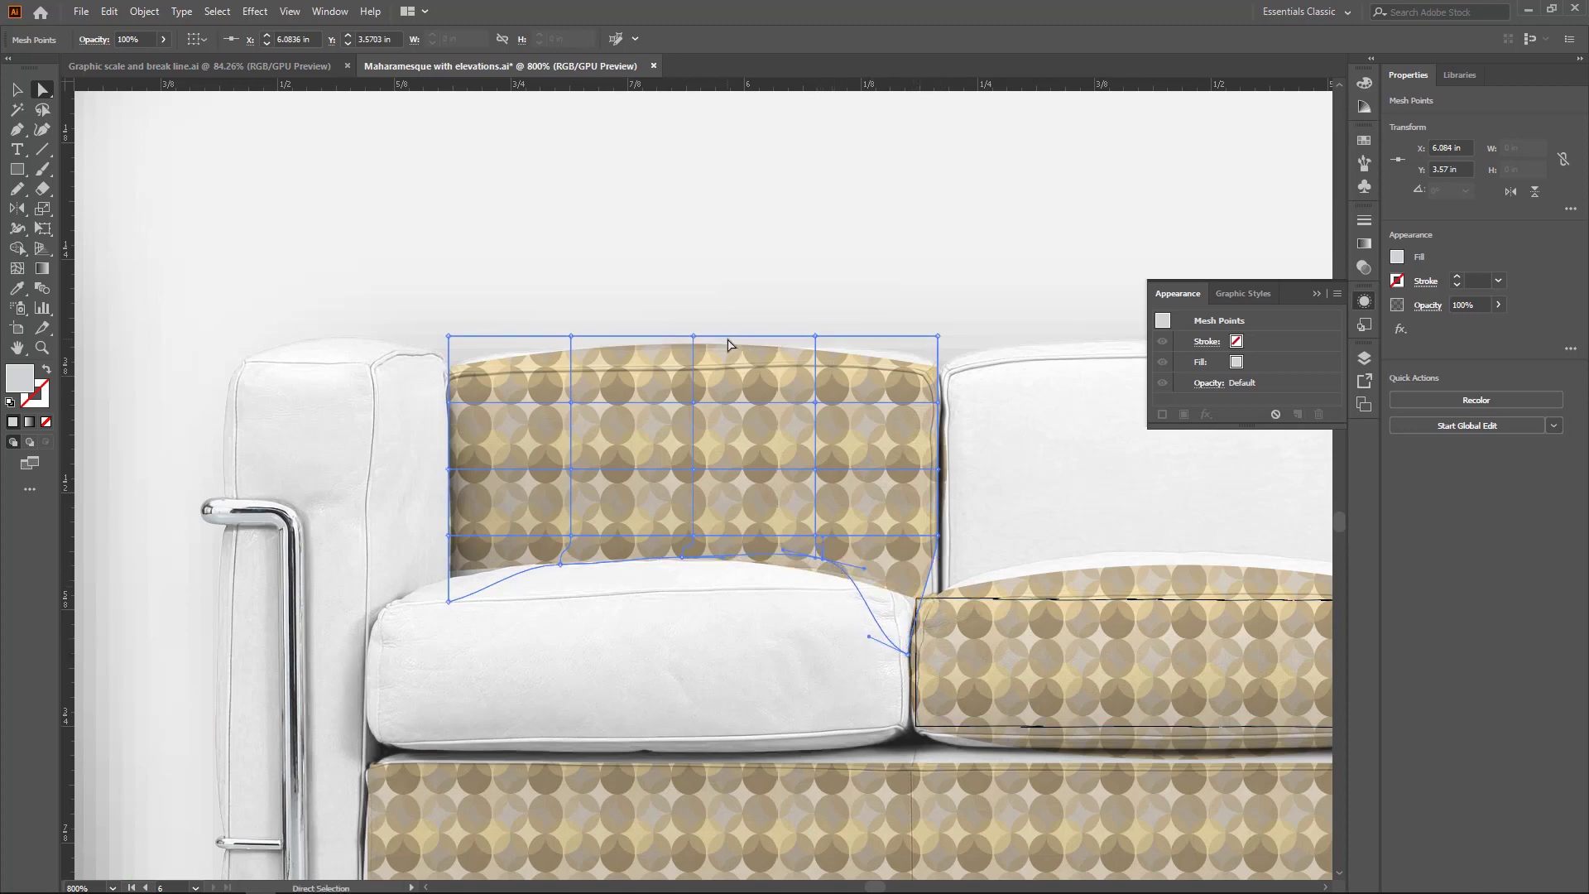
Lower the top-centre mesh point slightly and pull both upper corner points up and outward to fit the back cushion's top edge.
left_click_drag(694, 337, 698, 346)
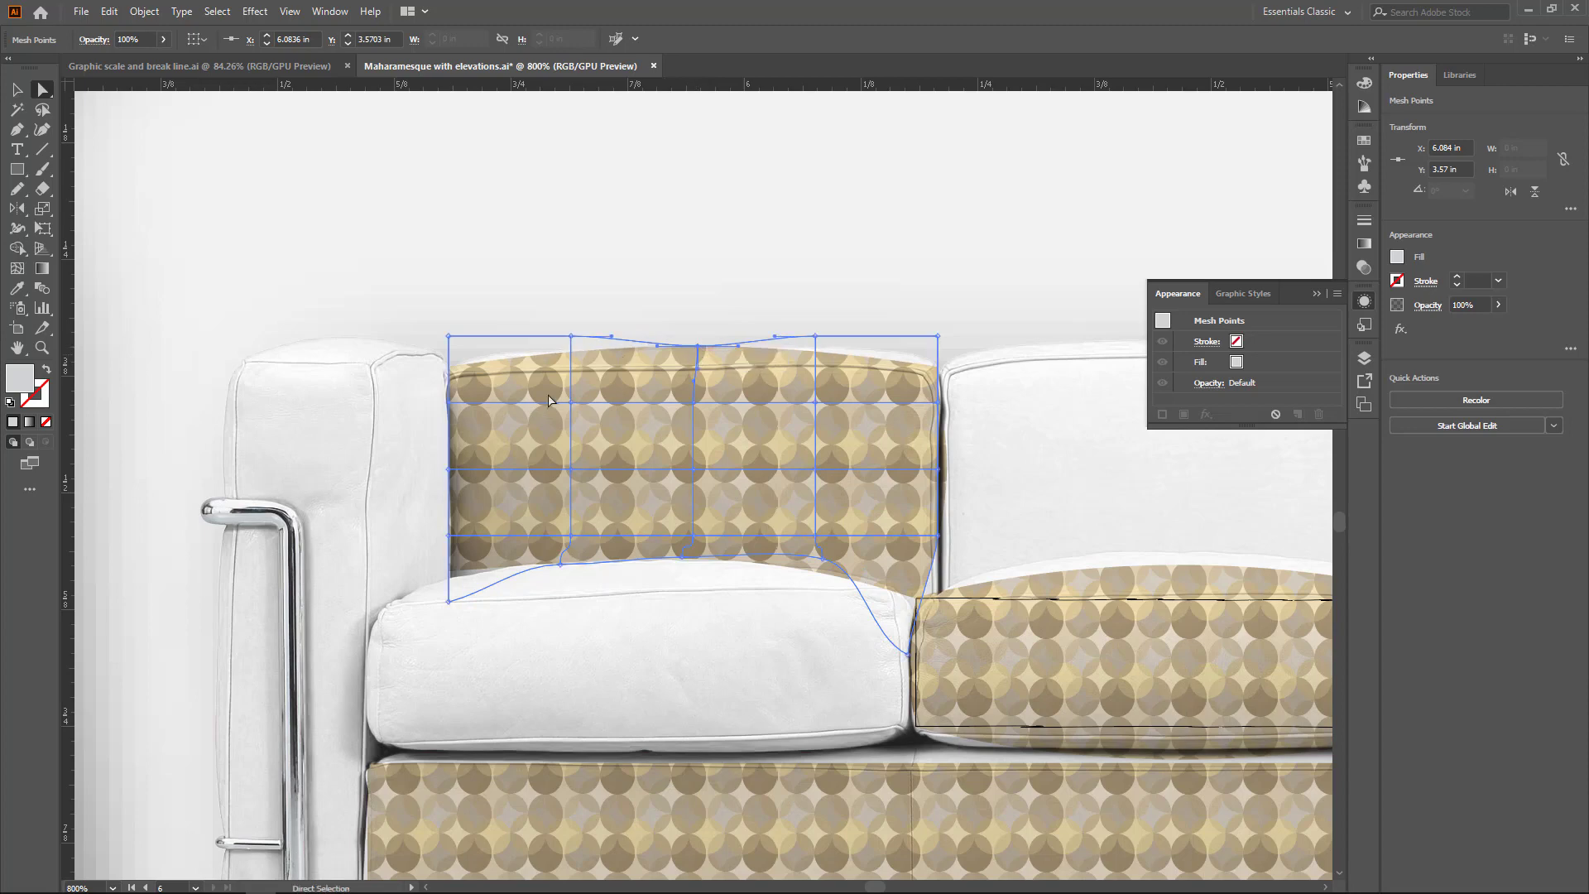
left_click_drag(447, 336, 443, 330)
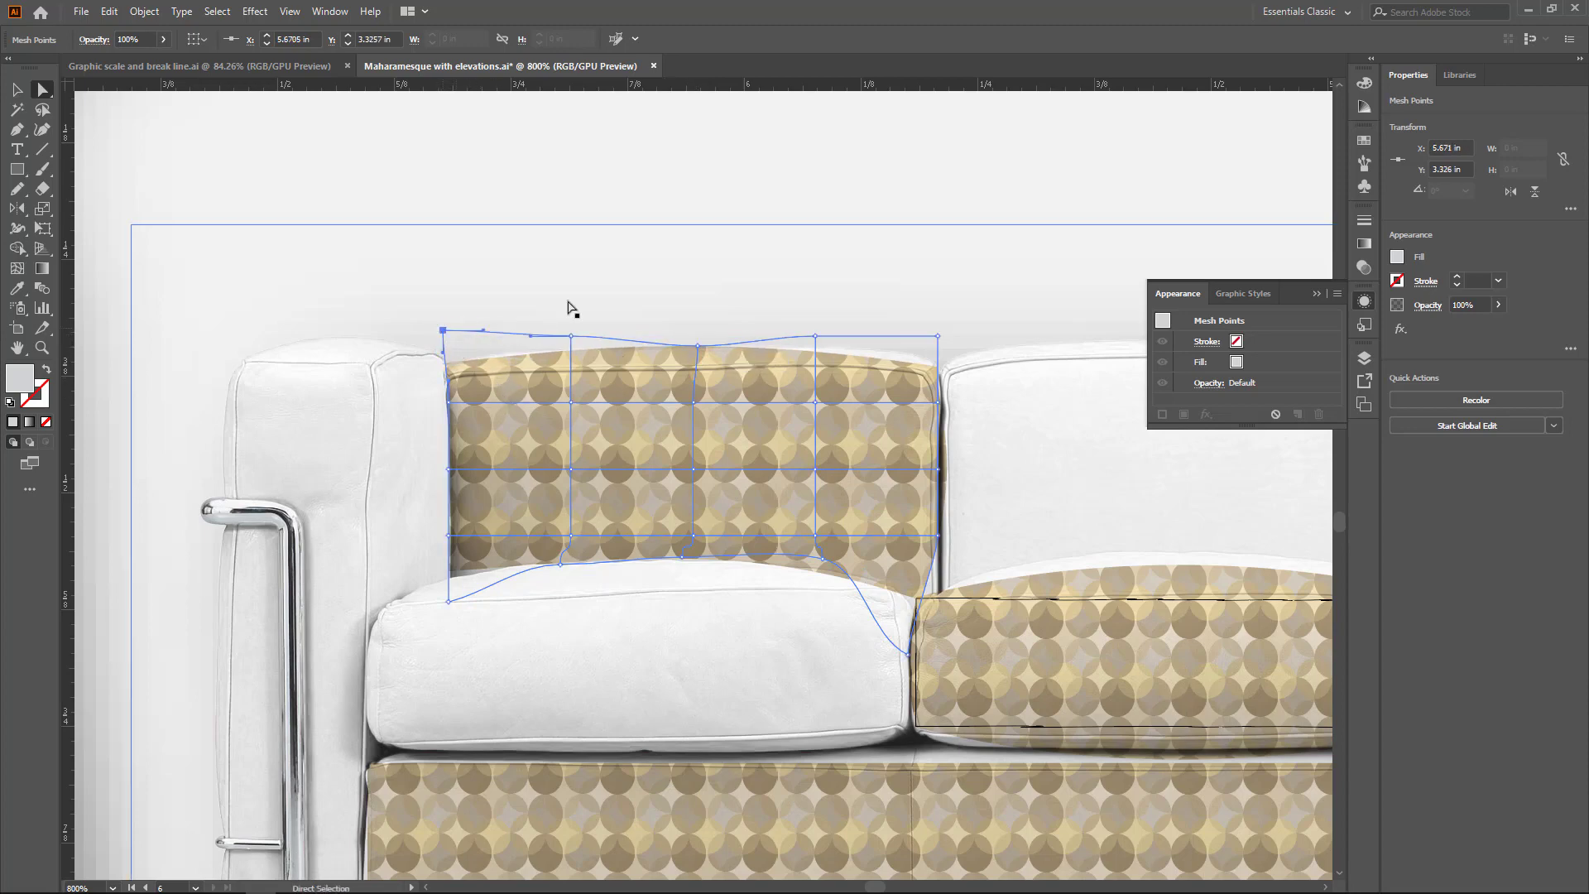
left_click_drag(933, 339, 941, 322)
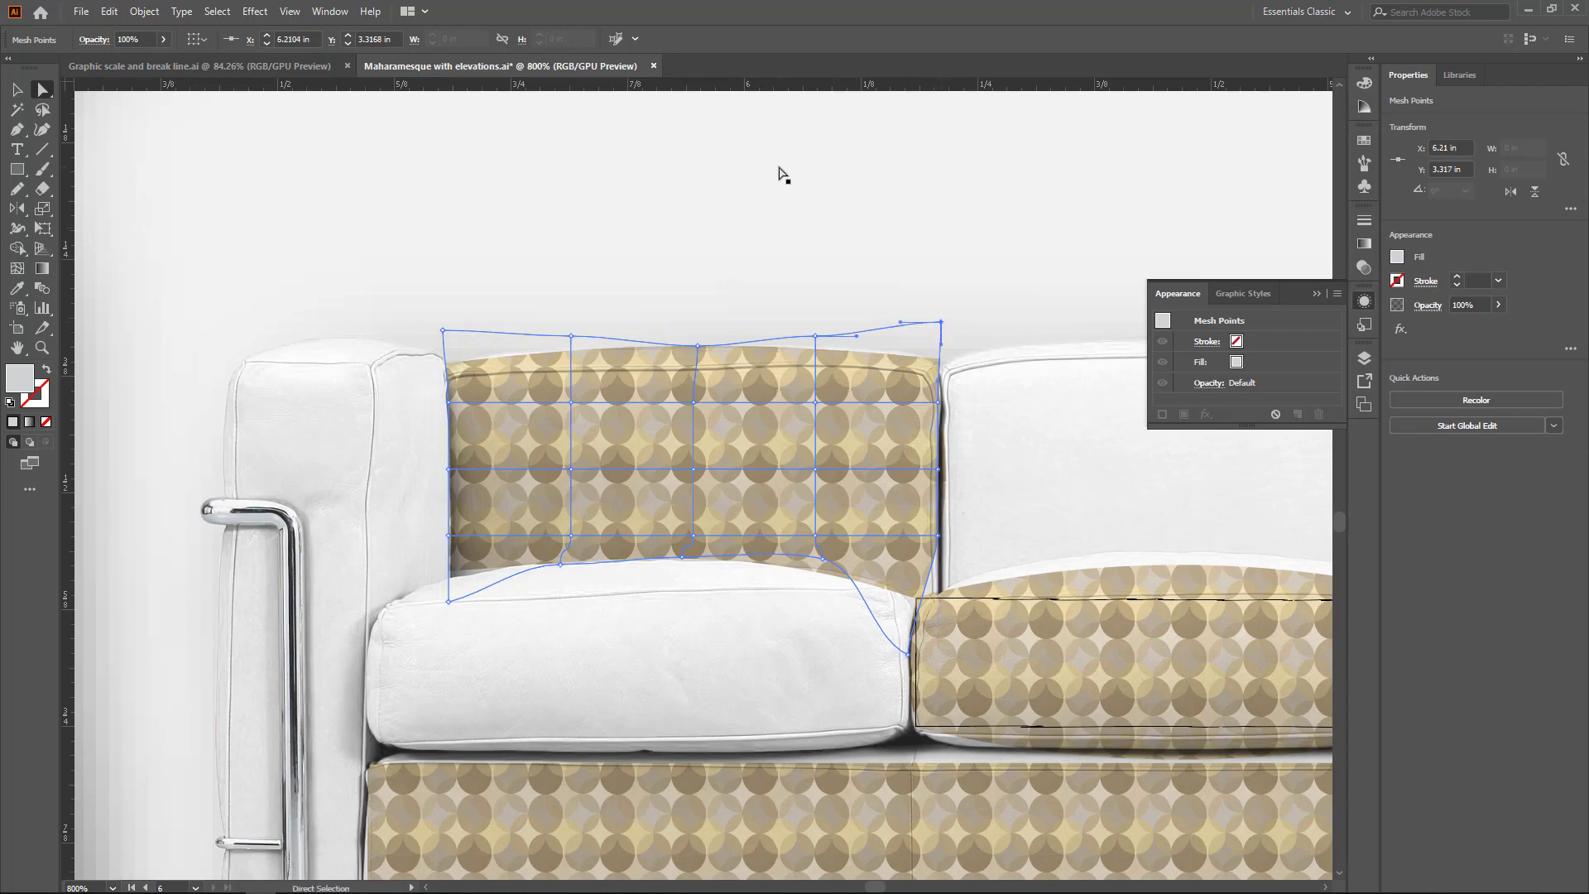
left_click(789, 208)
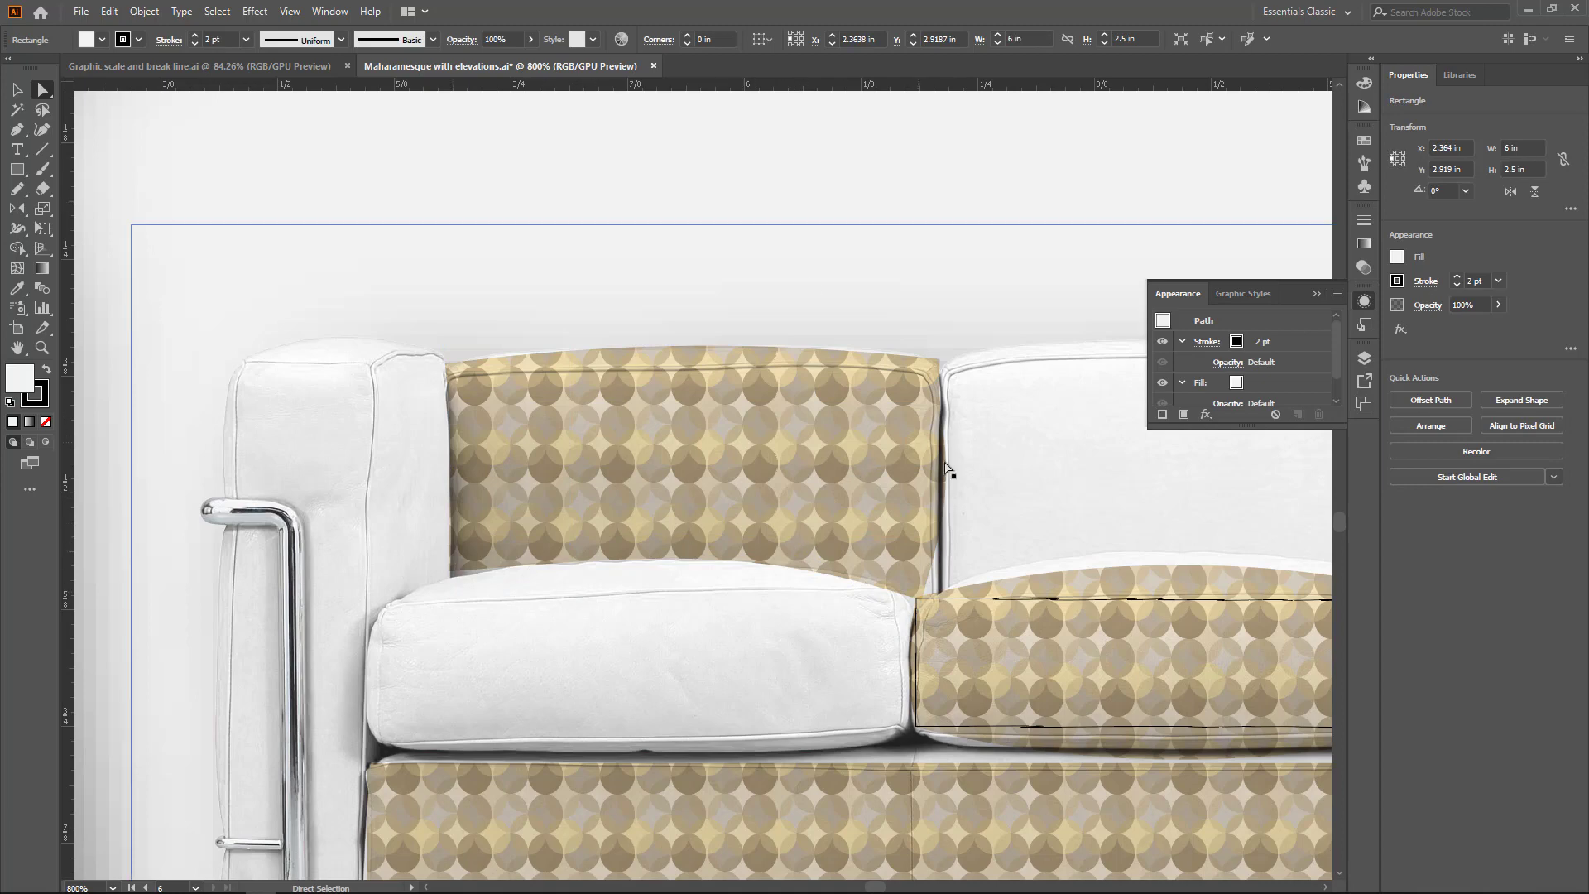
left_click(920, 441)
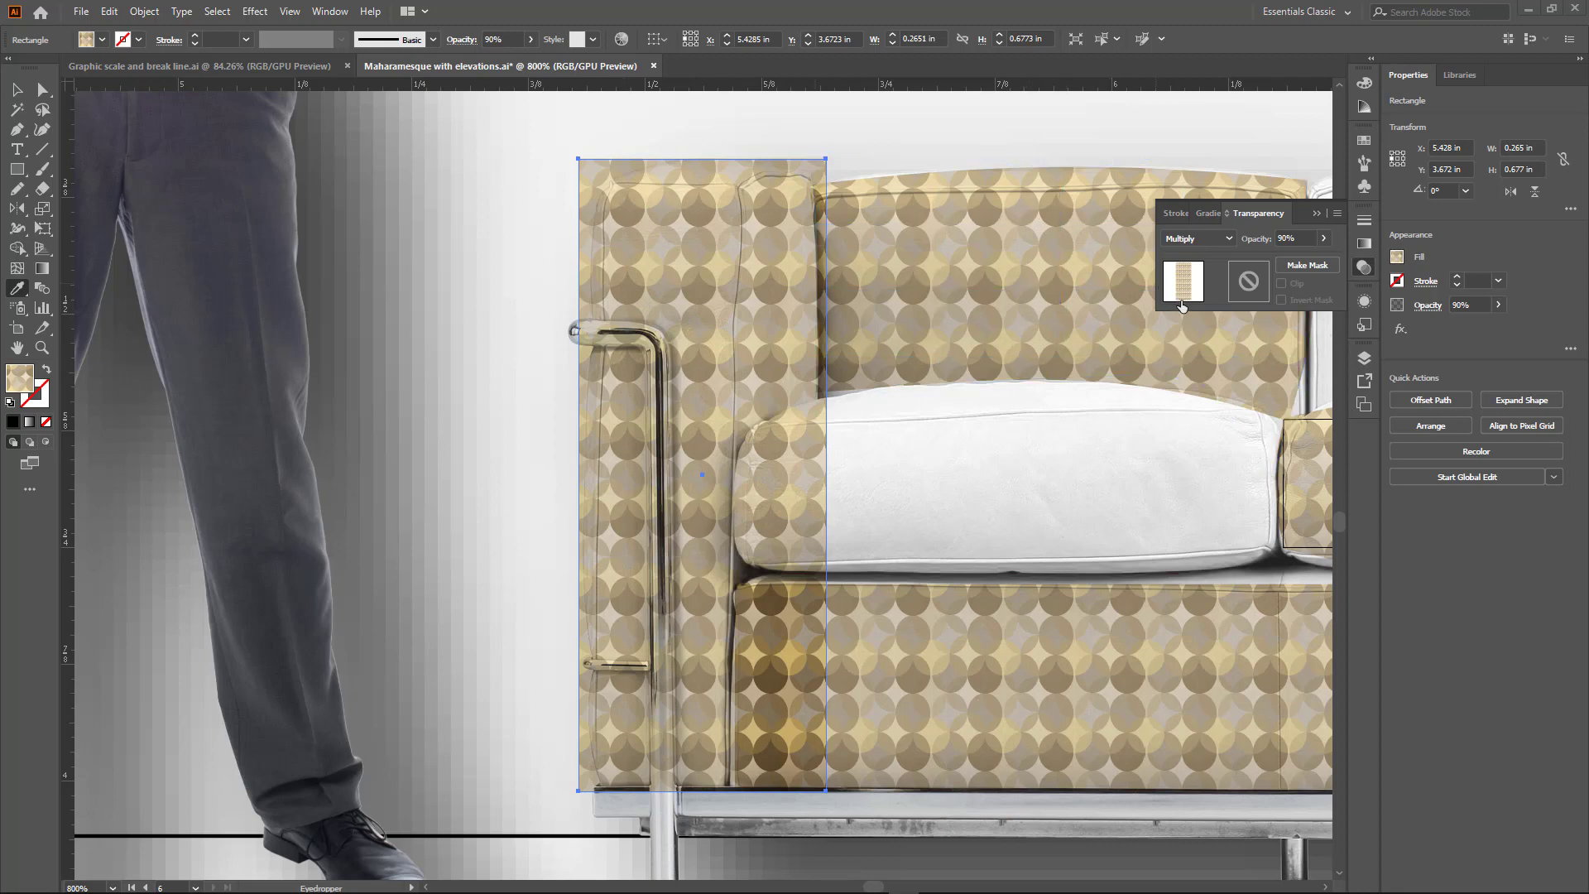
Create a clipping opacity mask on the patterned rectangle covering the couch's left arm.
key("v")
left_click(16, 88)
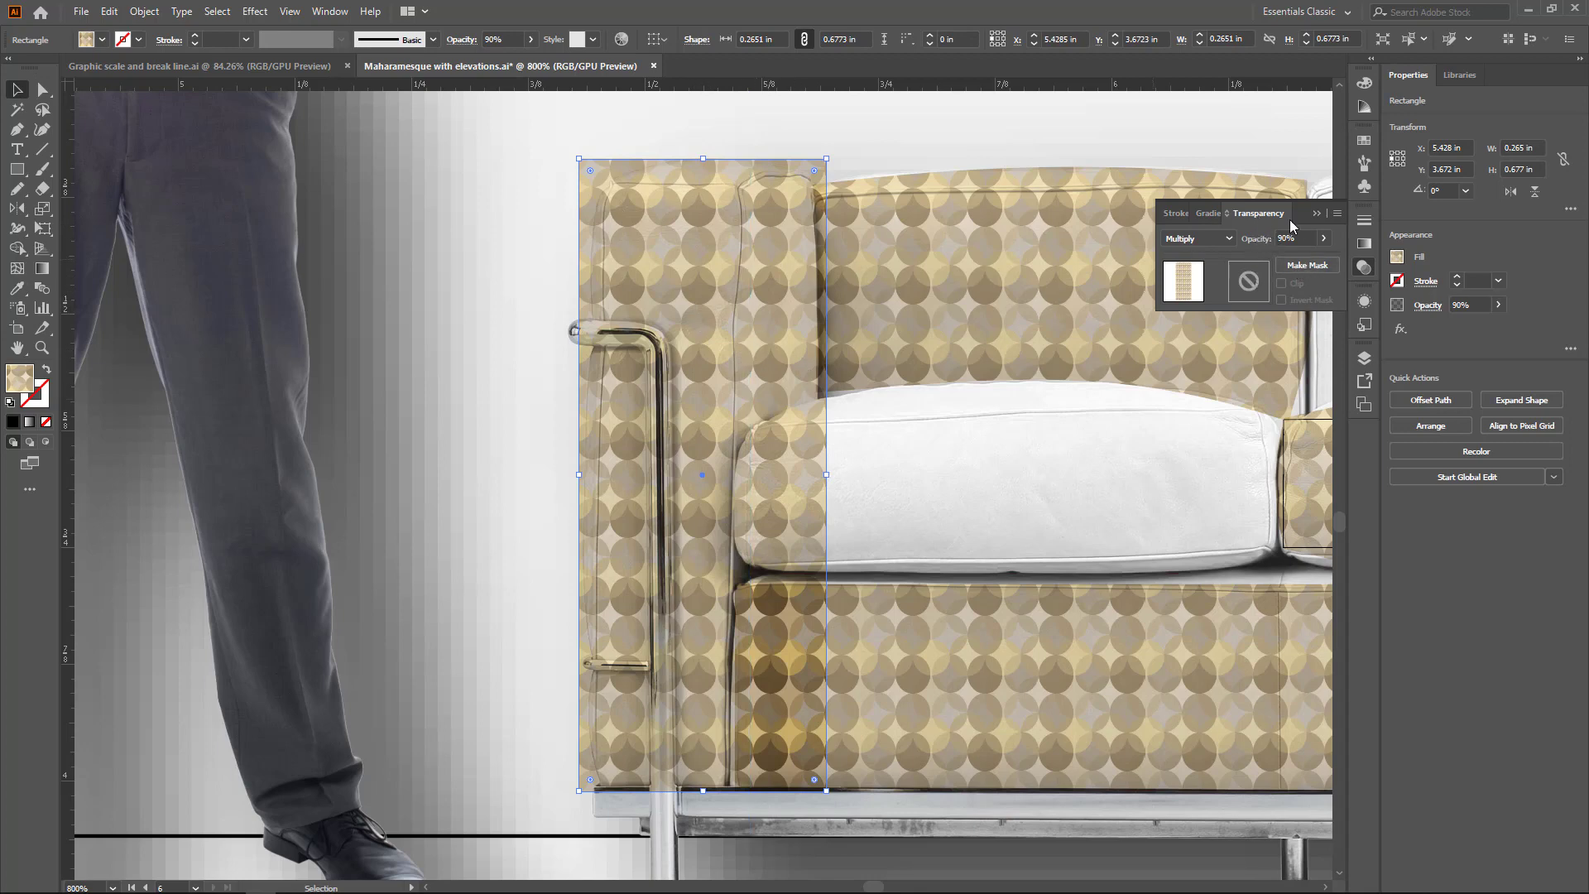
left_click(1307, 266)
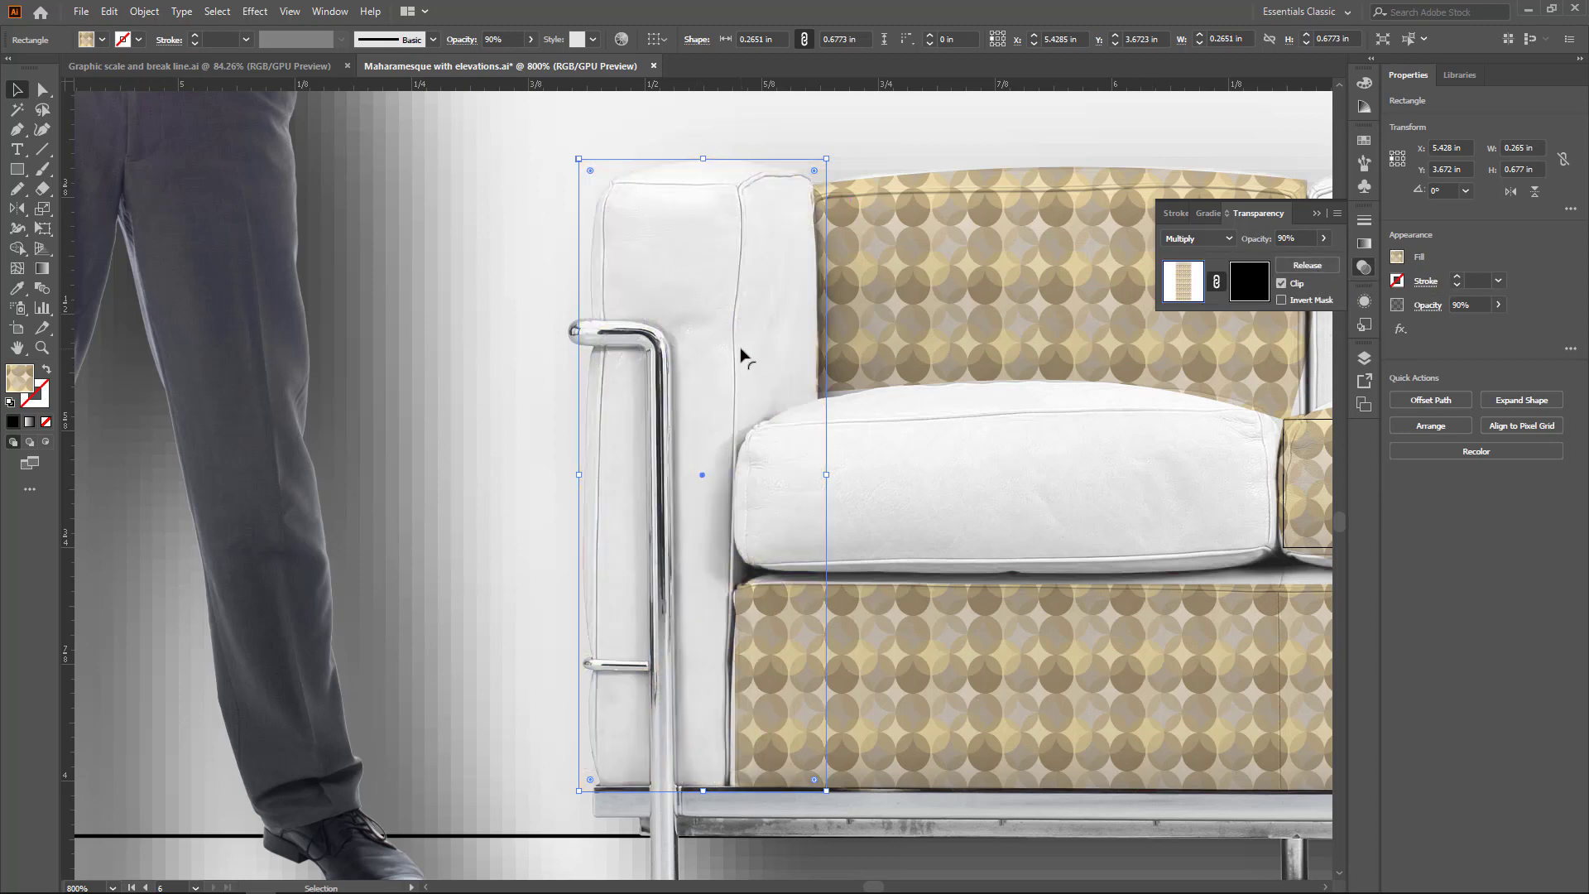
Inside the opacity mask, draw a white, unstroked rectangle about 0.113 by 0.338 in over the outer arm between the chrome bars.
left_click(1253, 284)
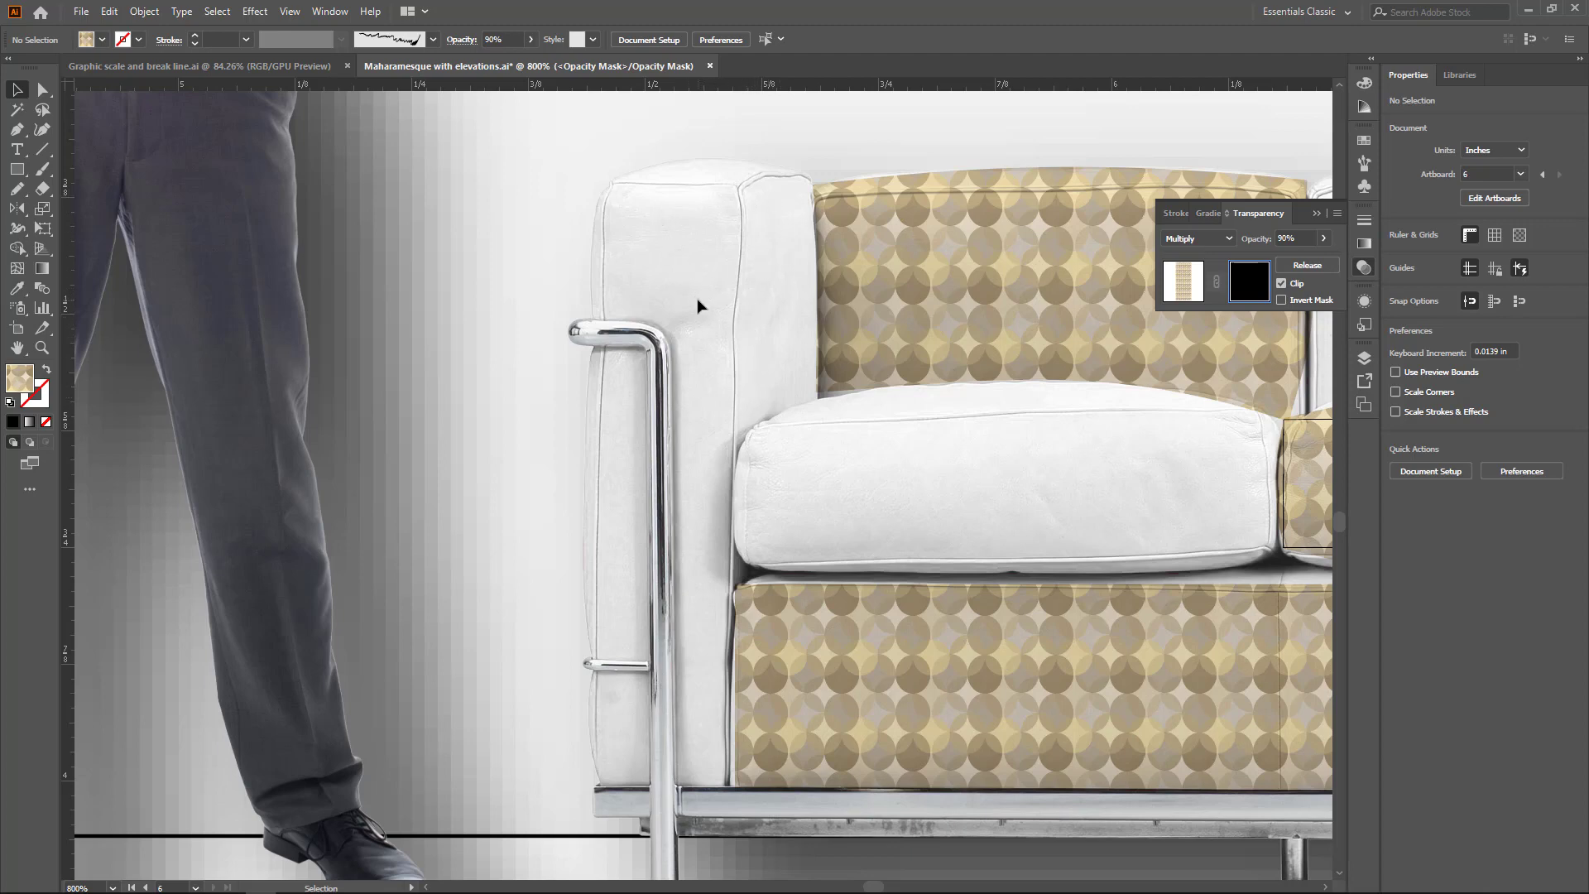
key("m")
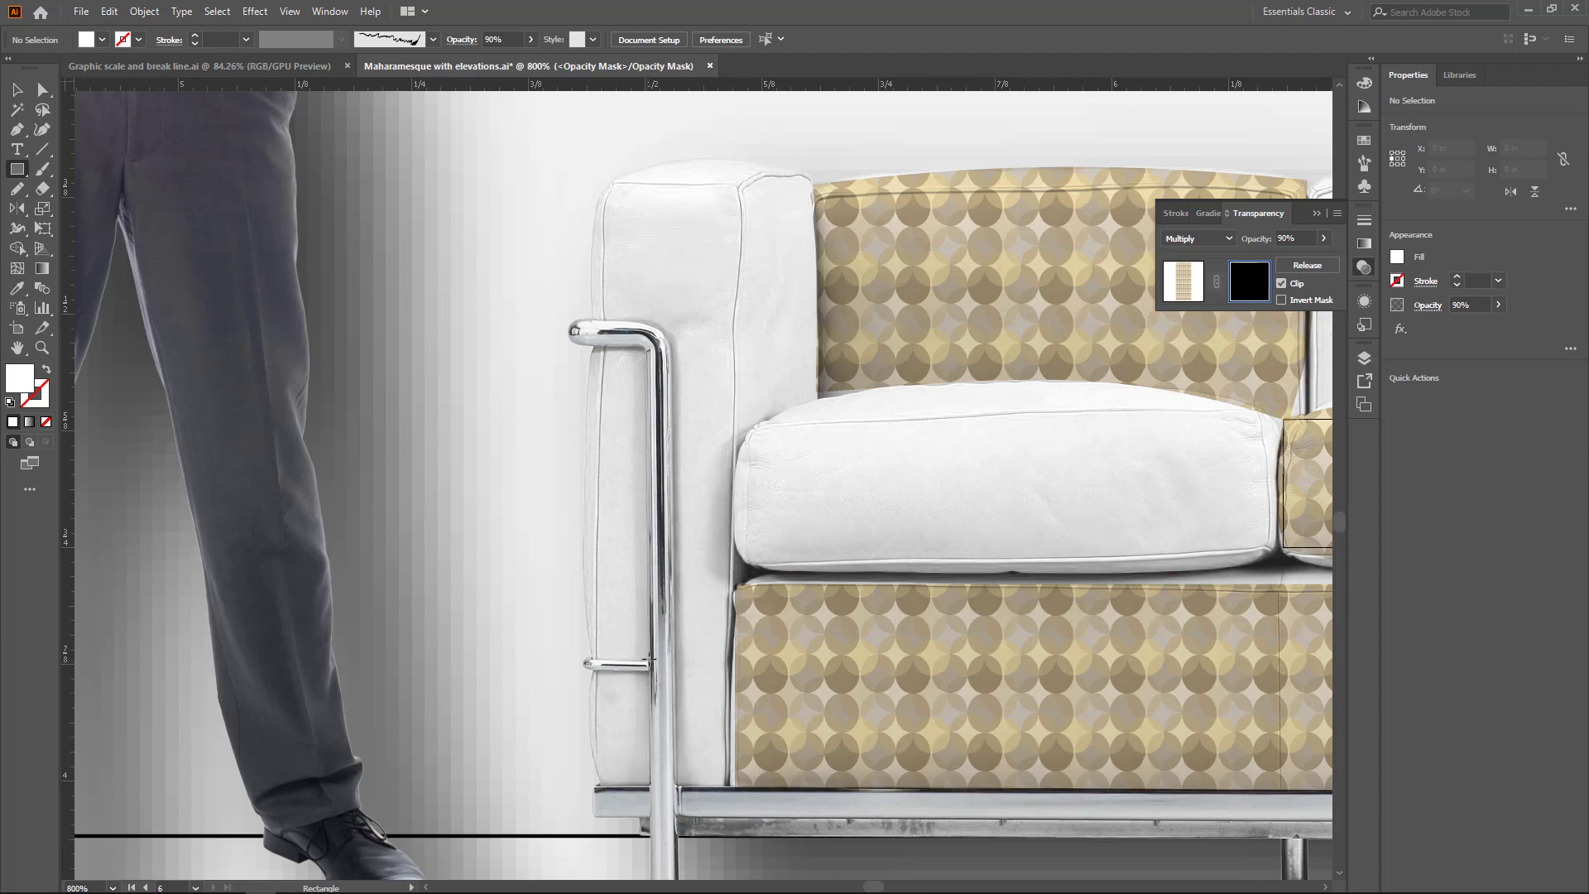
left_click_drag(650, 660, 543, 344)
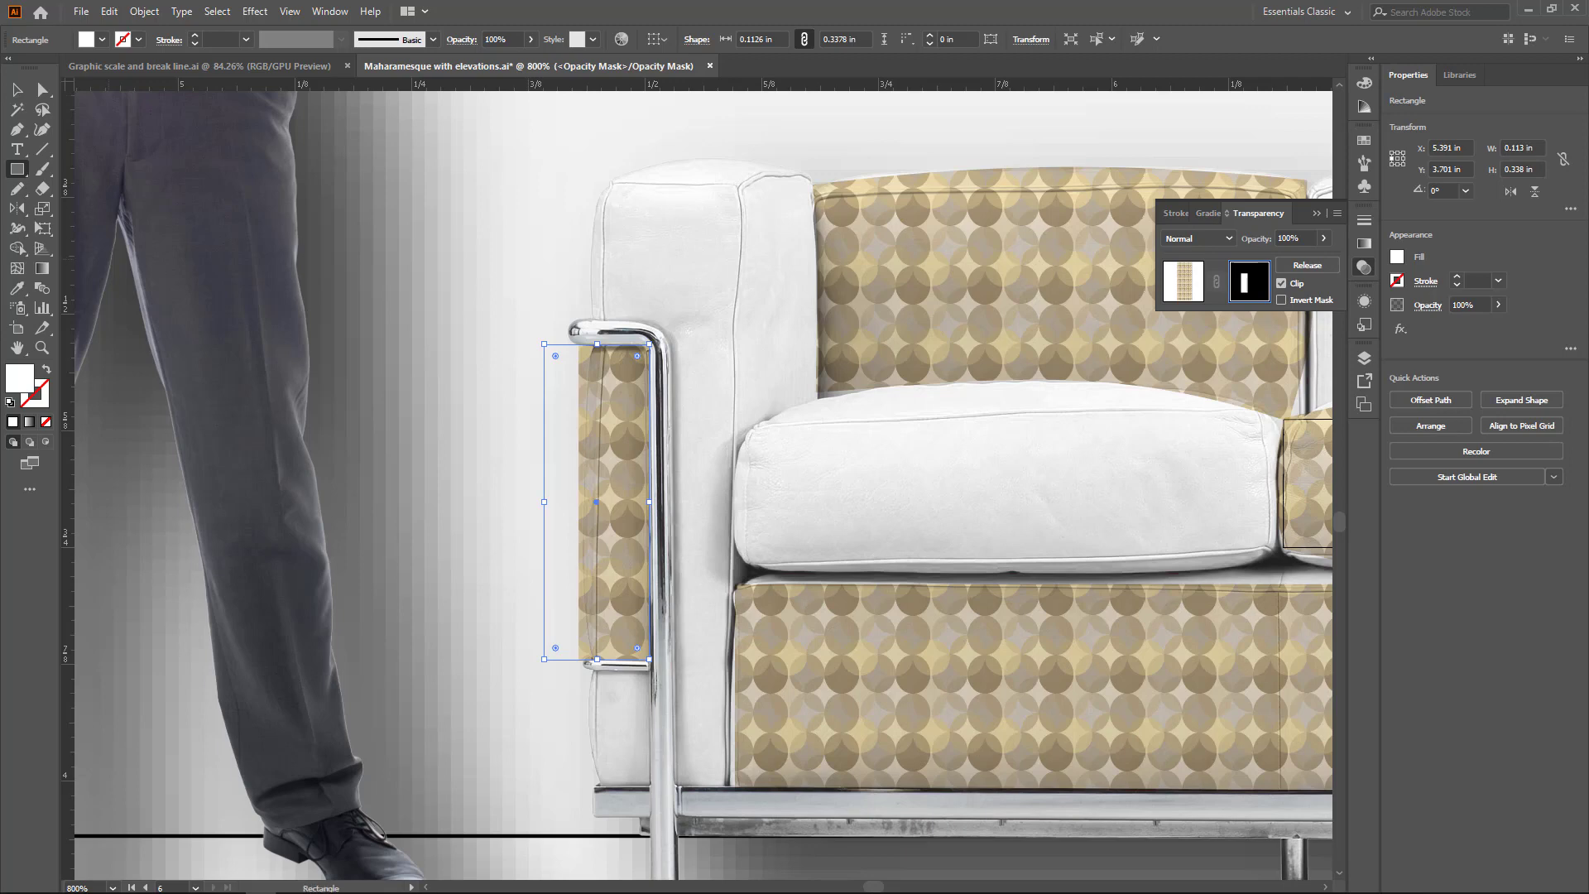
Trace a white mask shape with the Curvature tool along the arm's top and down its inner edge to the seat cushion.
left_click(42, 129)
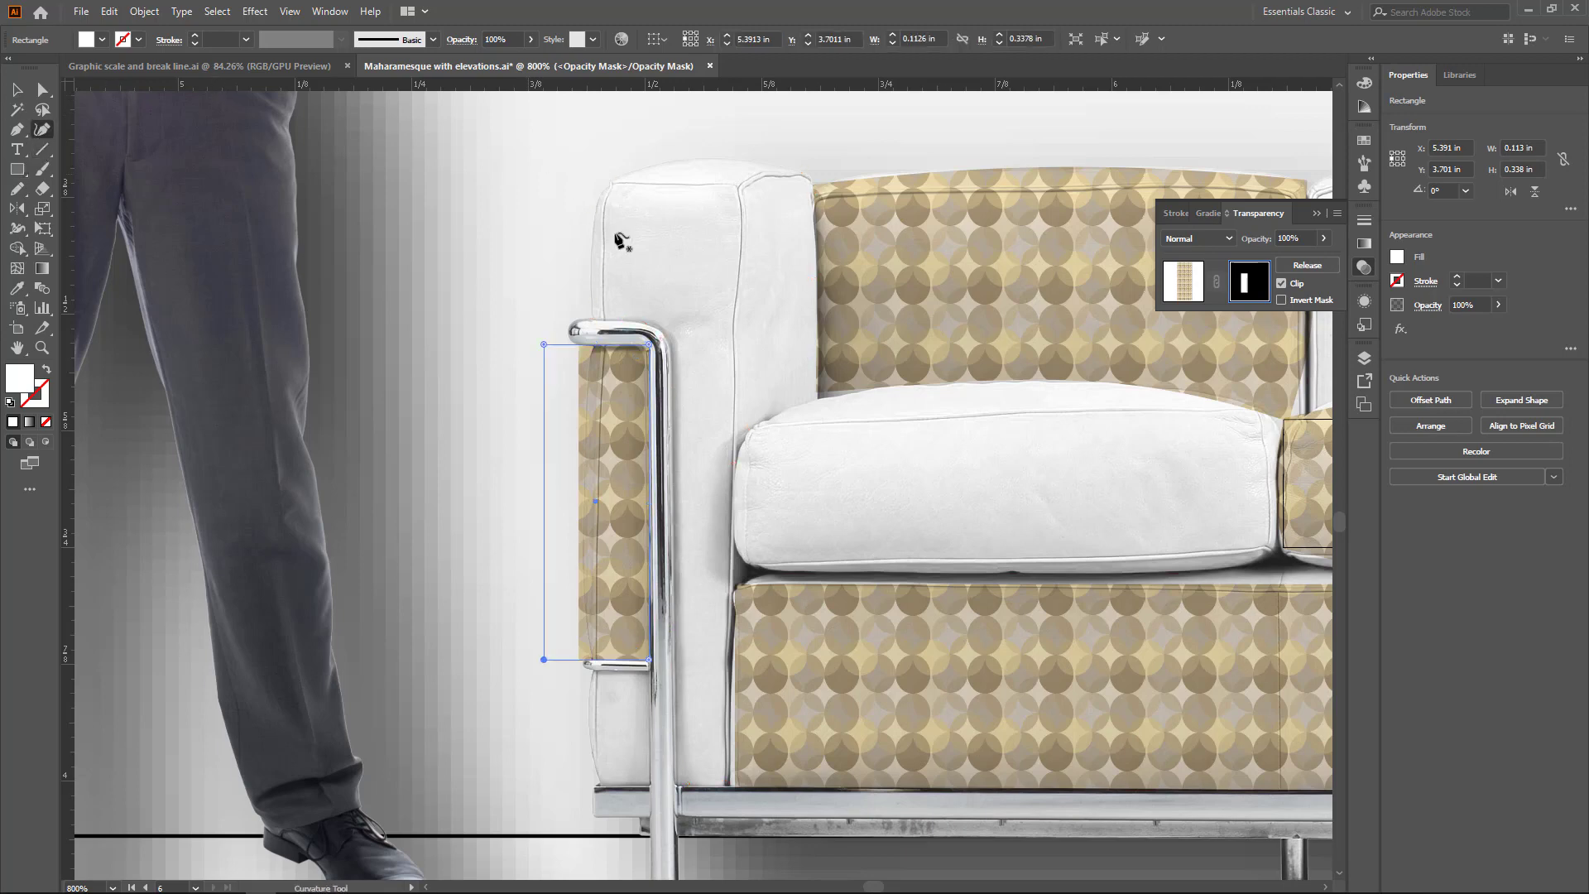
left_click(610, 180)
left_click(632, 171)
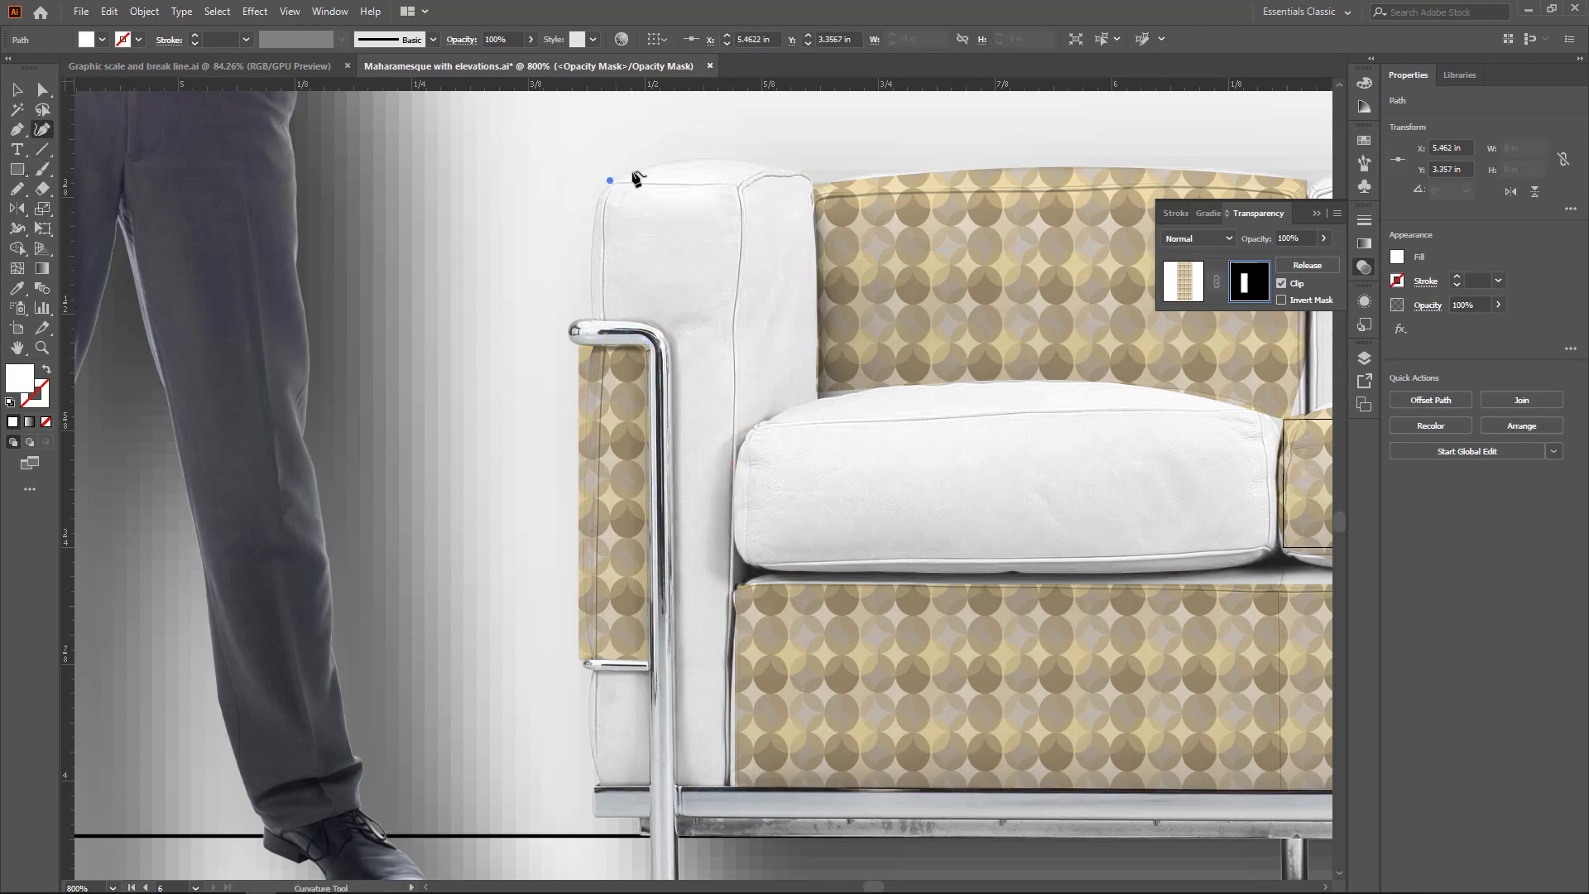
left_click(714, 161)
left_click(784, 167)
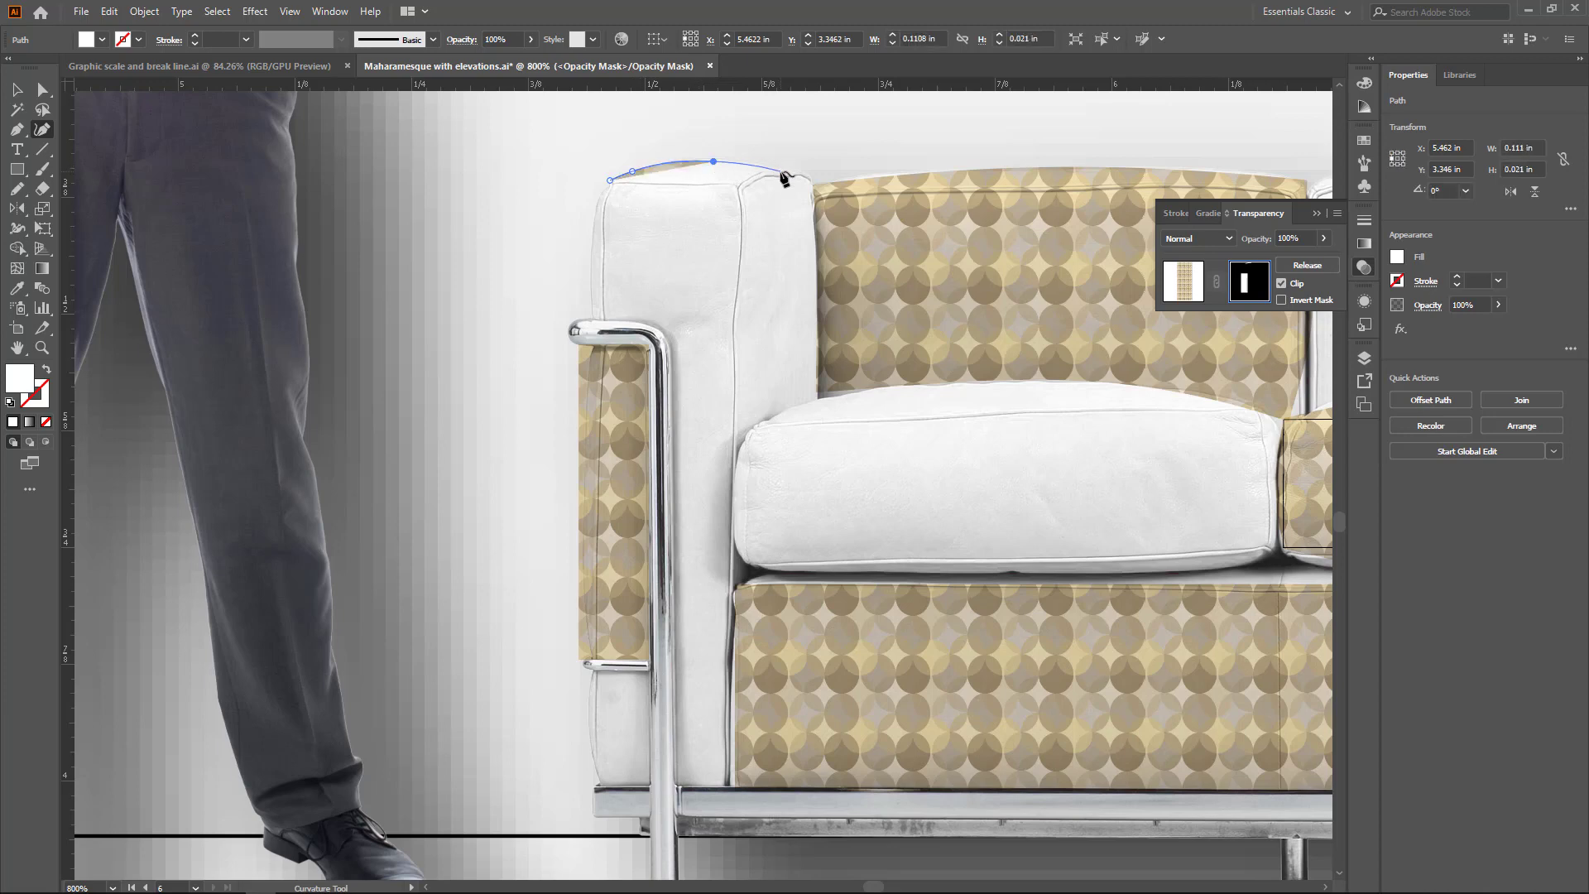
left_click(813, 185)
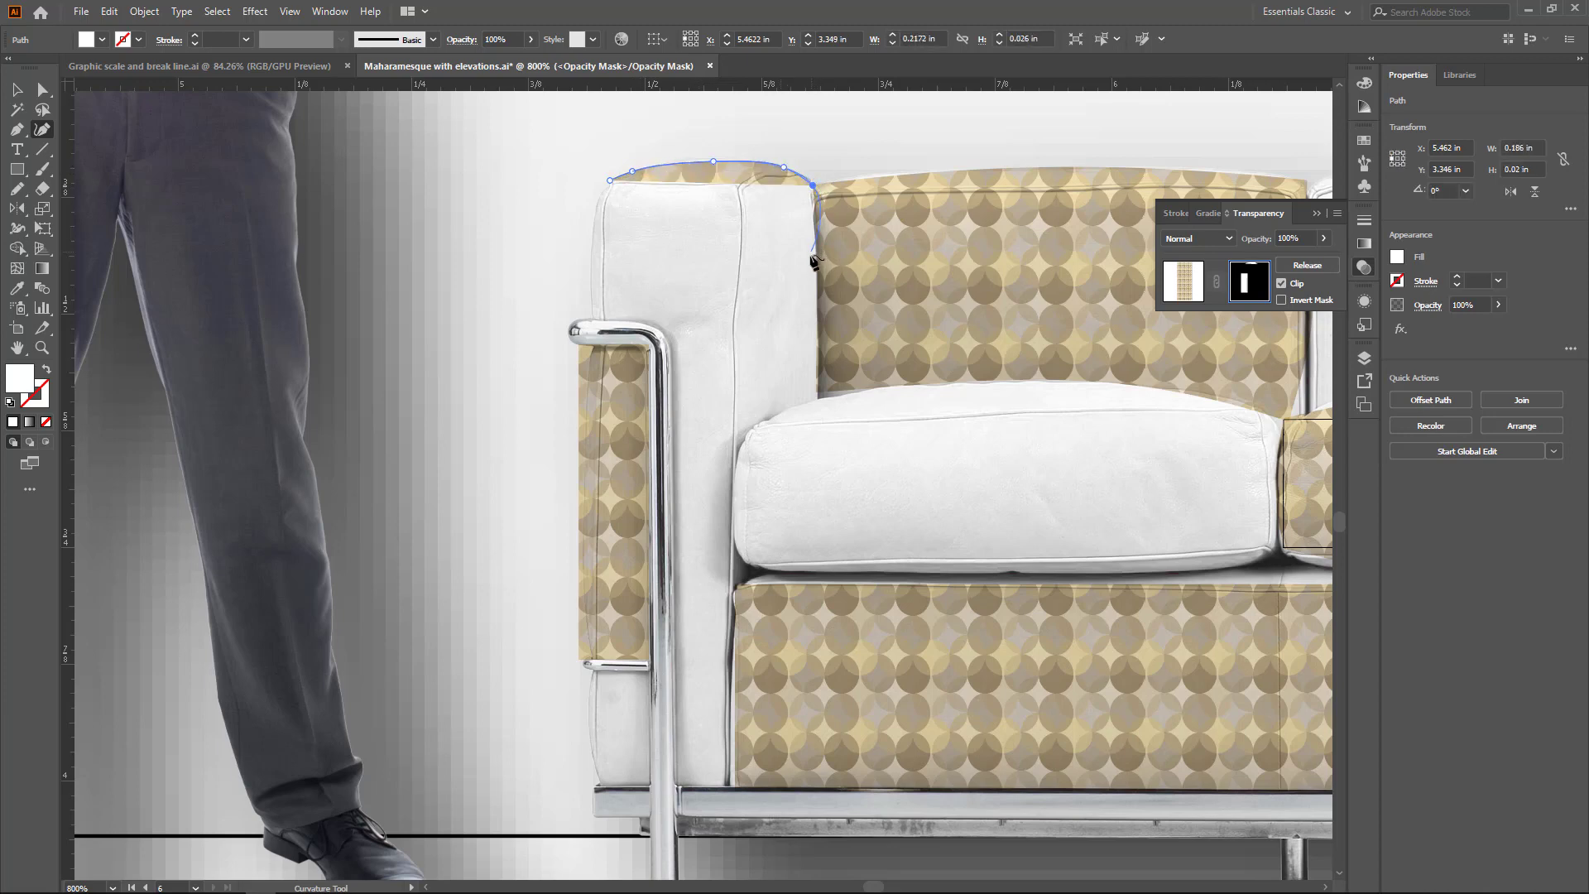
left_click(813, 199)
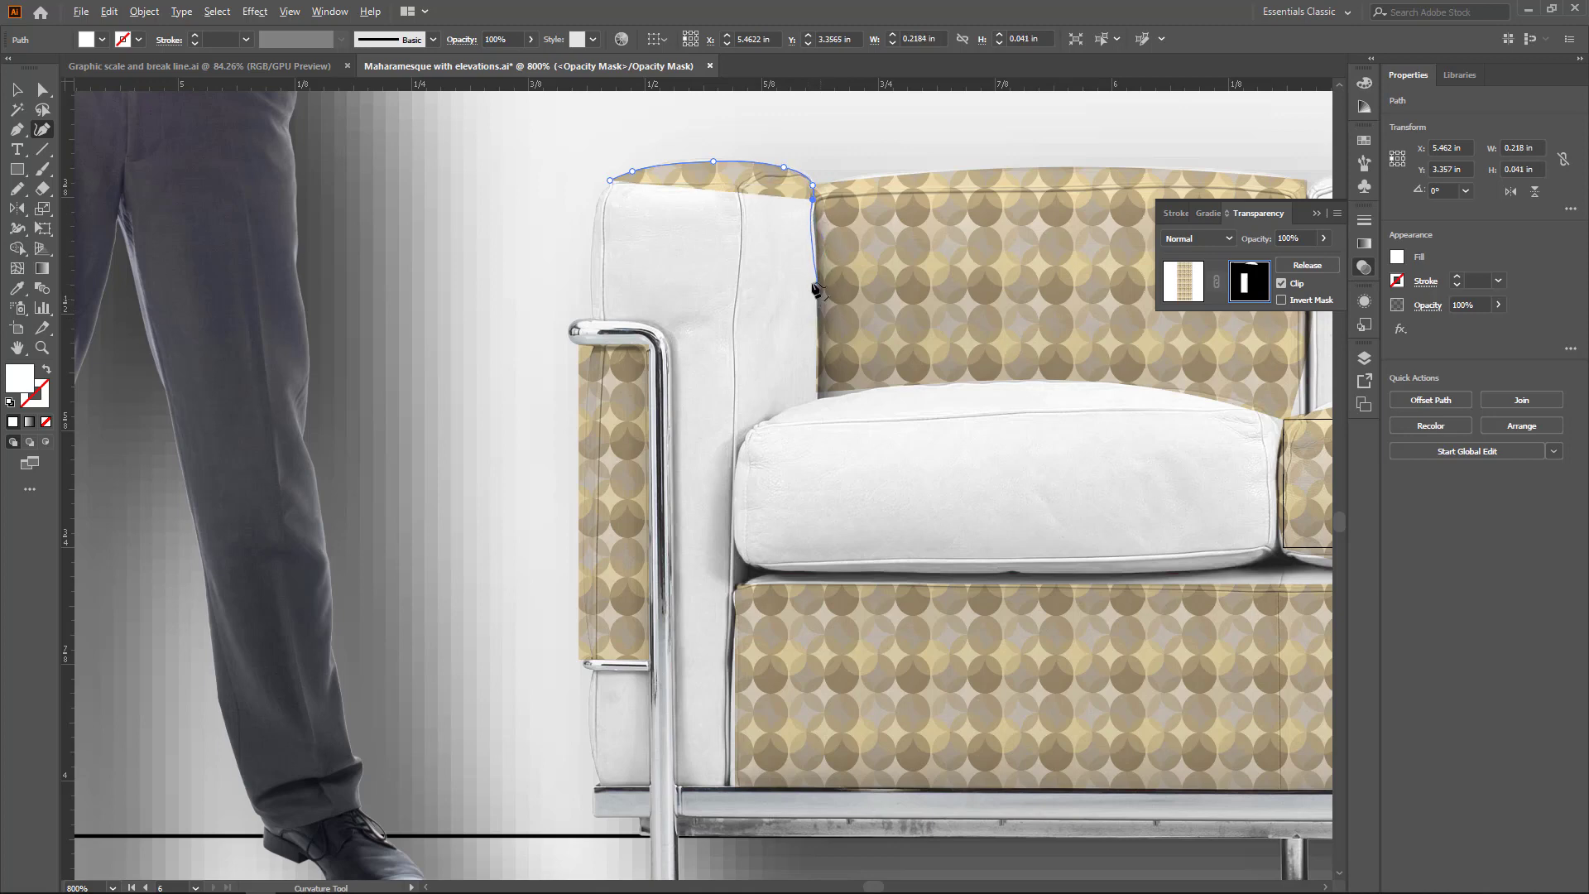
left_click(816, 217)
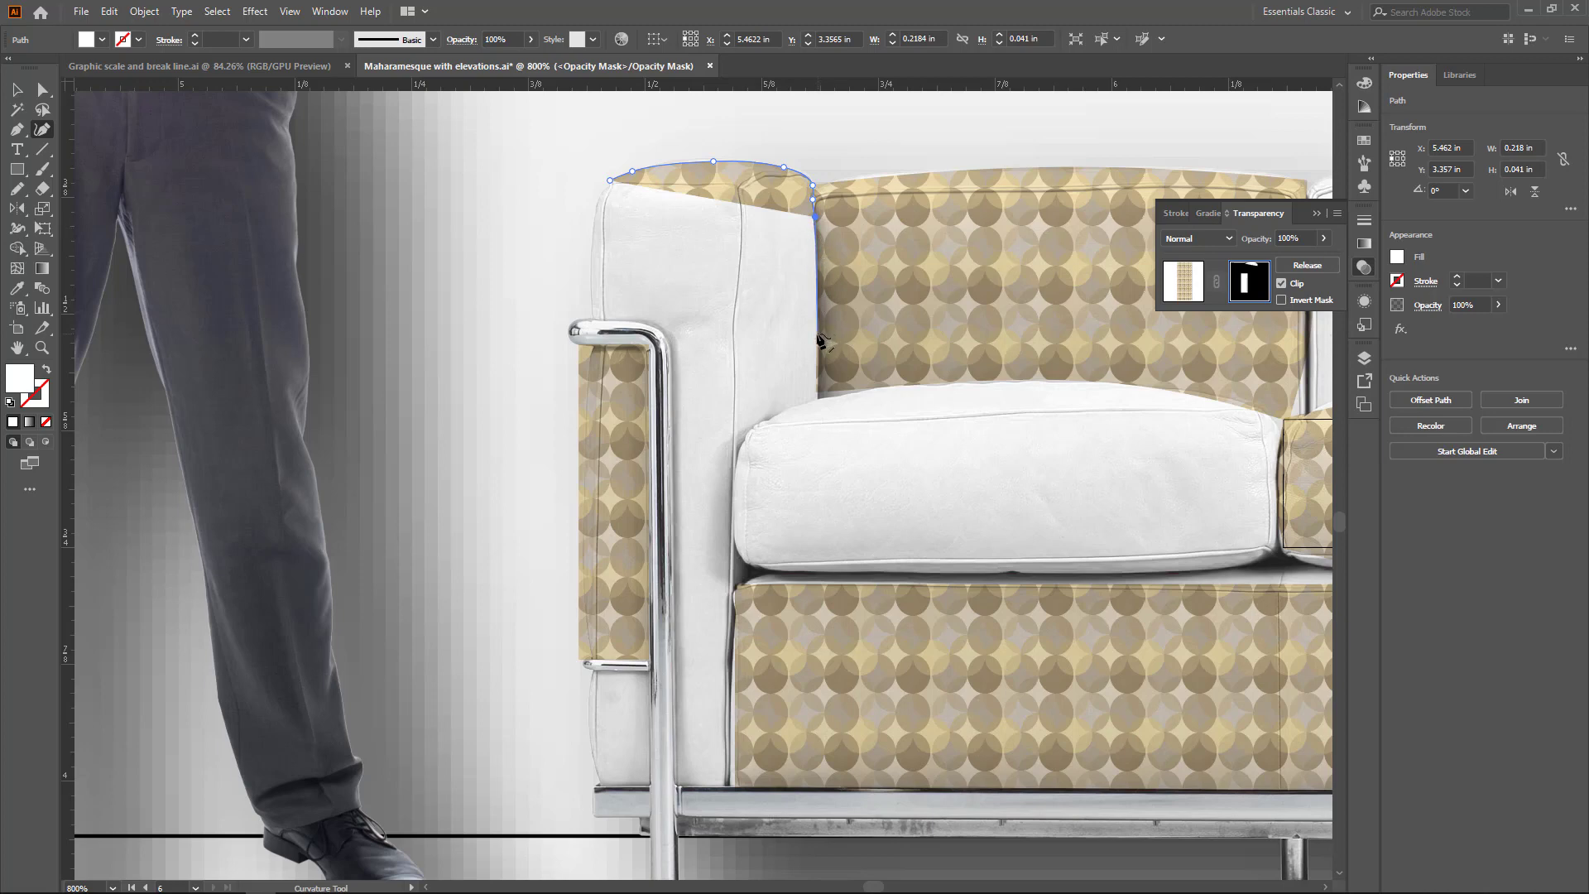
left_click(817, 333)
left_click(819, 396)
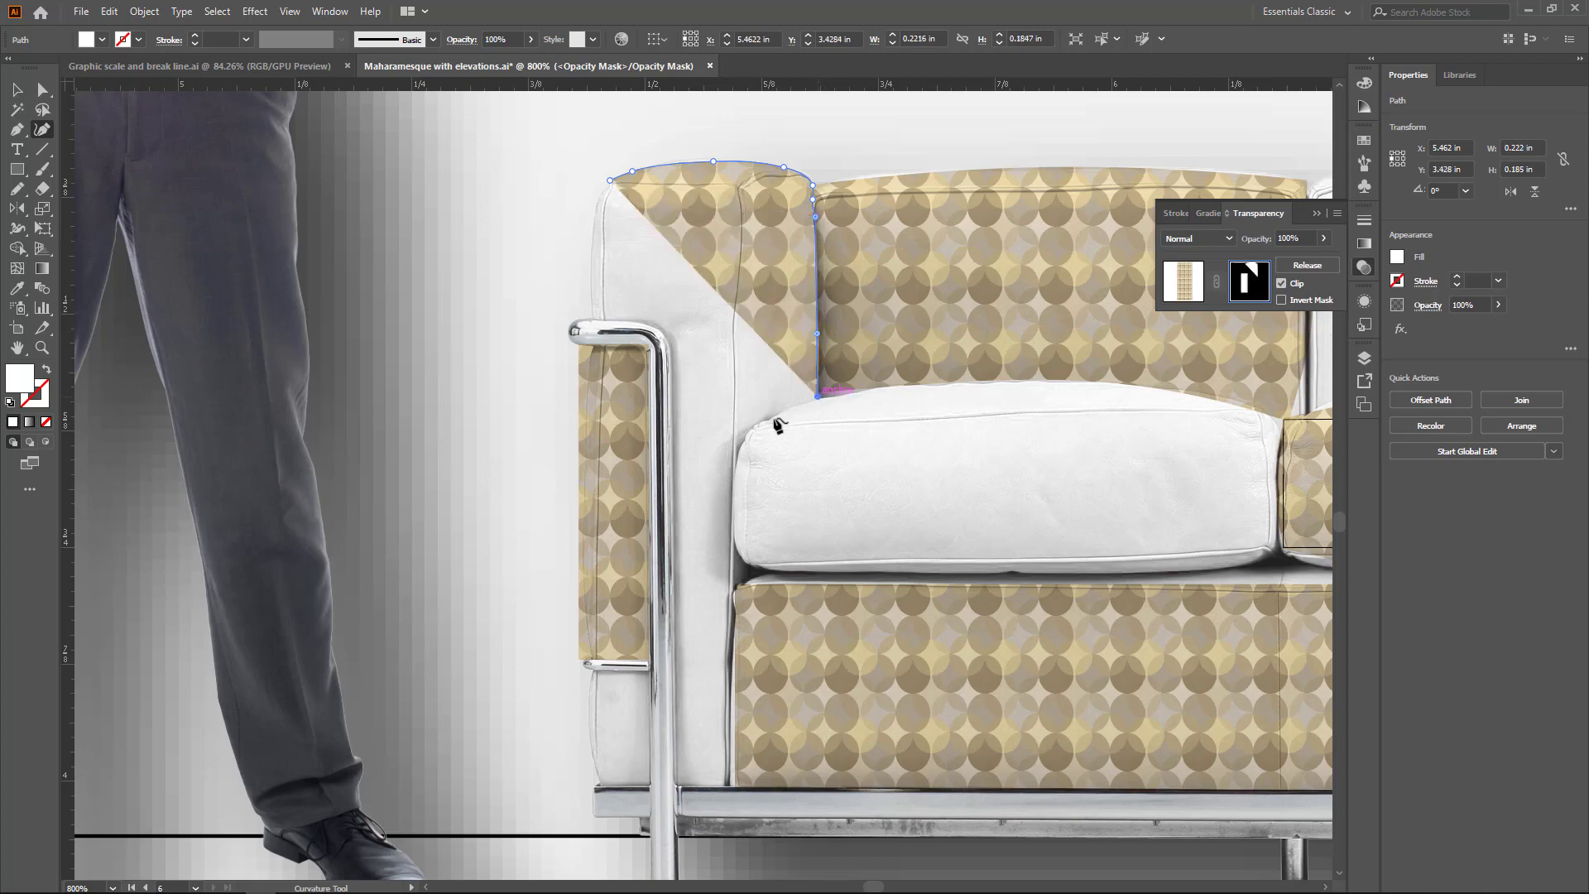
Erase the parts of the white mask shape that overlap the chrome tube beside the arm.
left_click(42, 192)
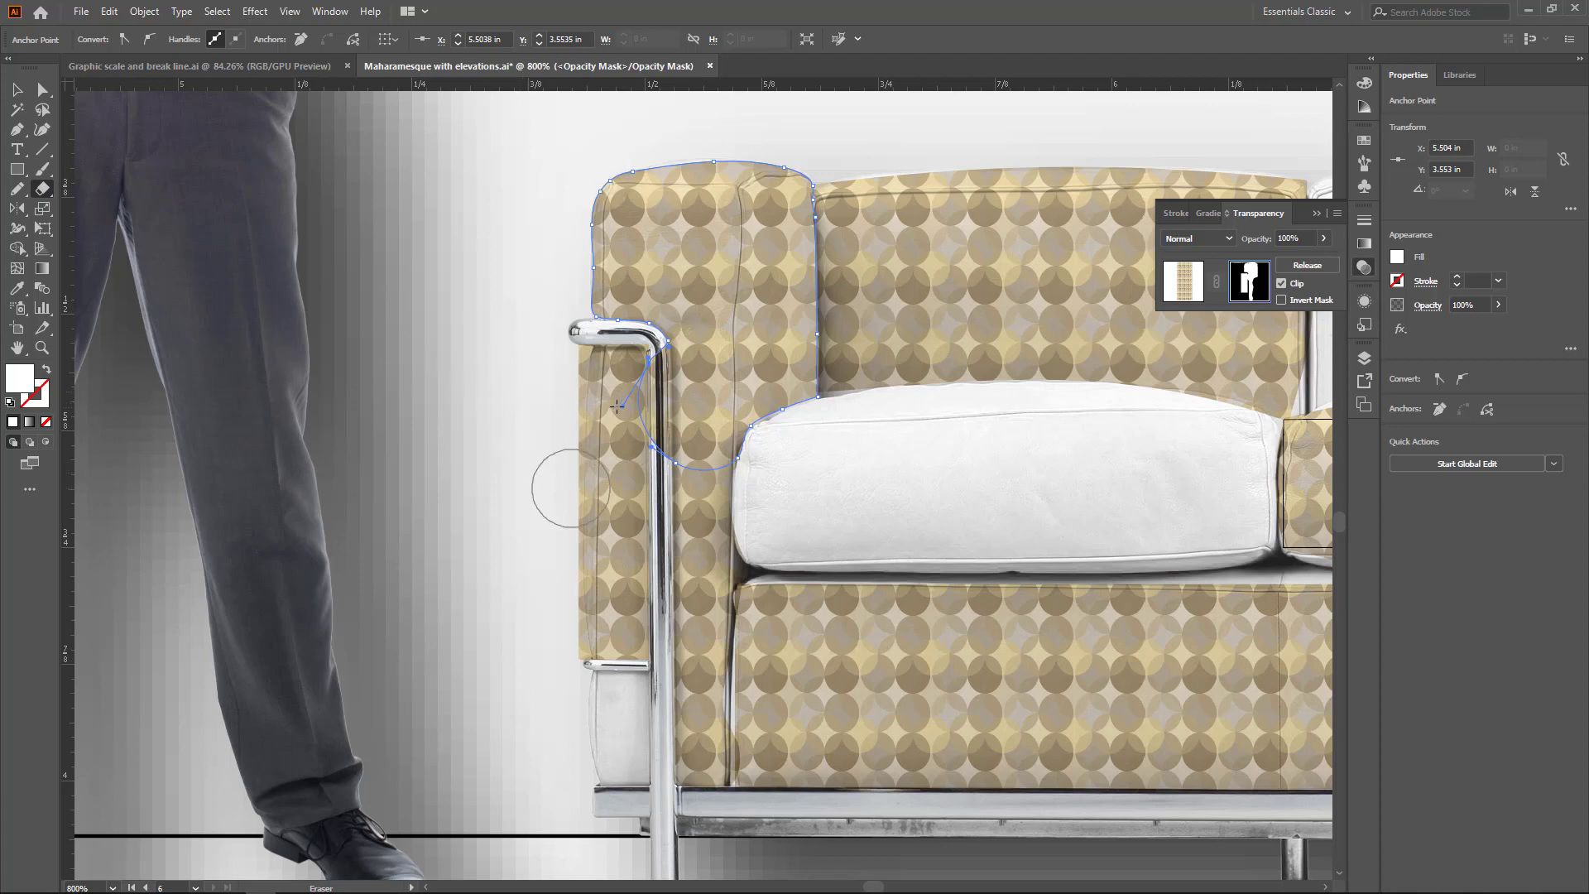
left_click_drag(629, 374, 622, 476)
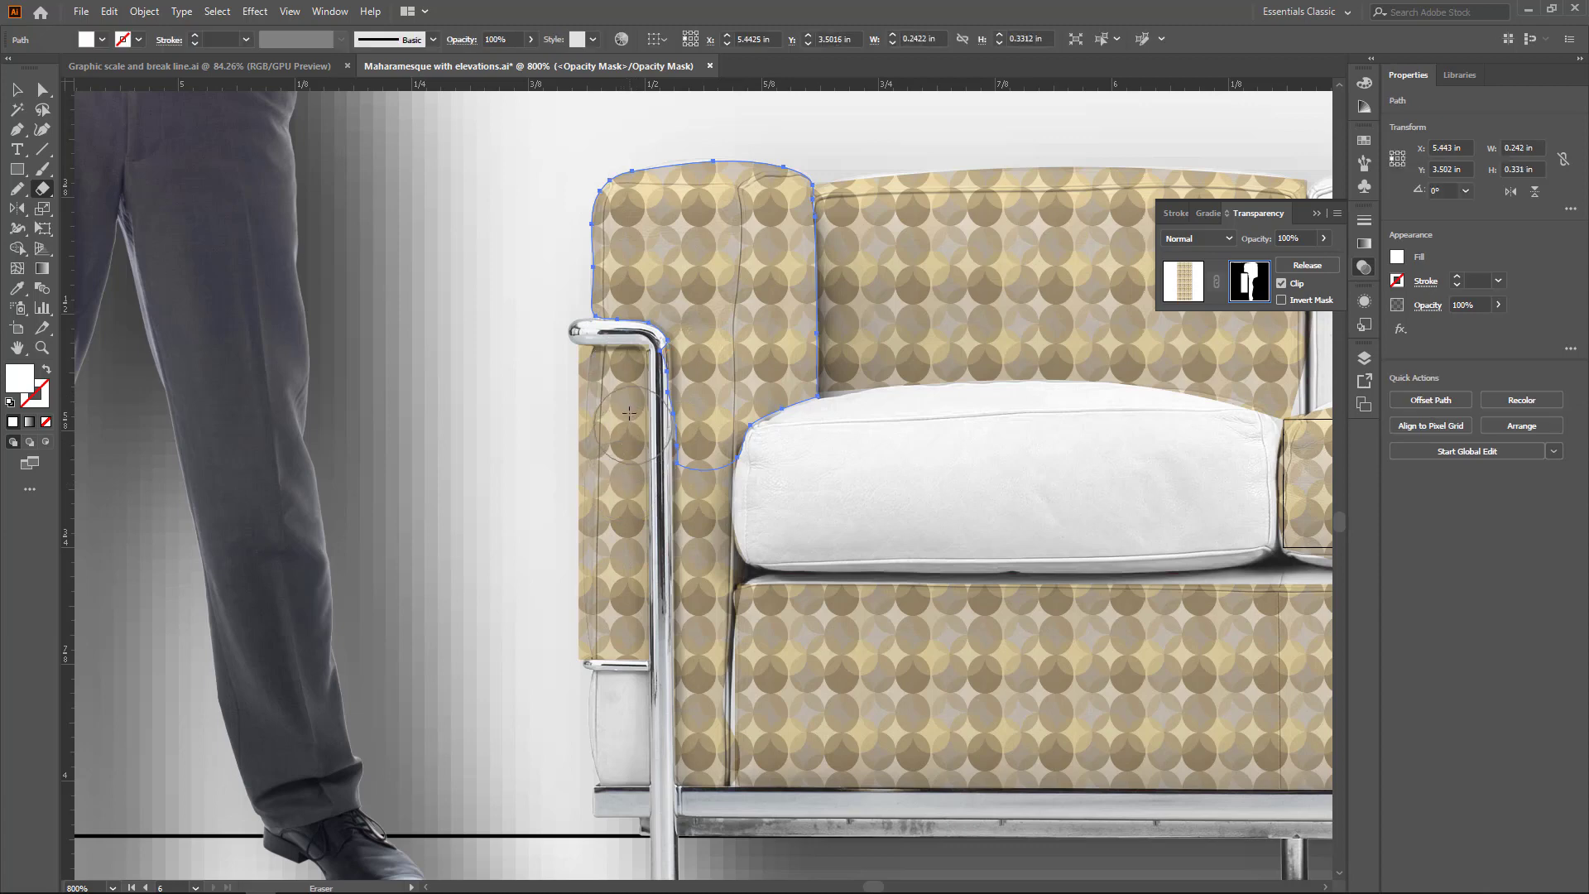
left_click_drag(631, 414, 631, 352)
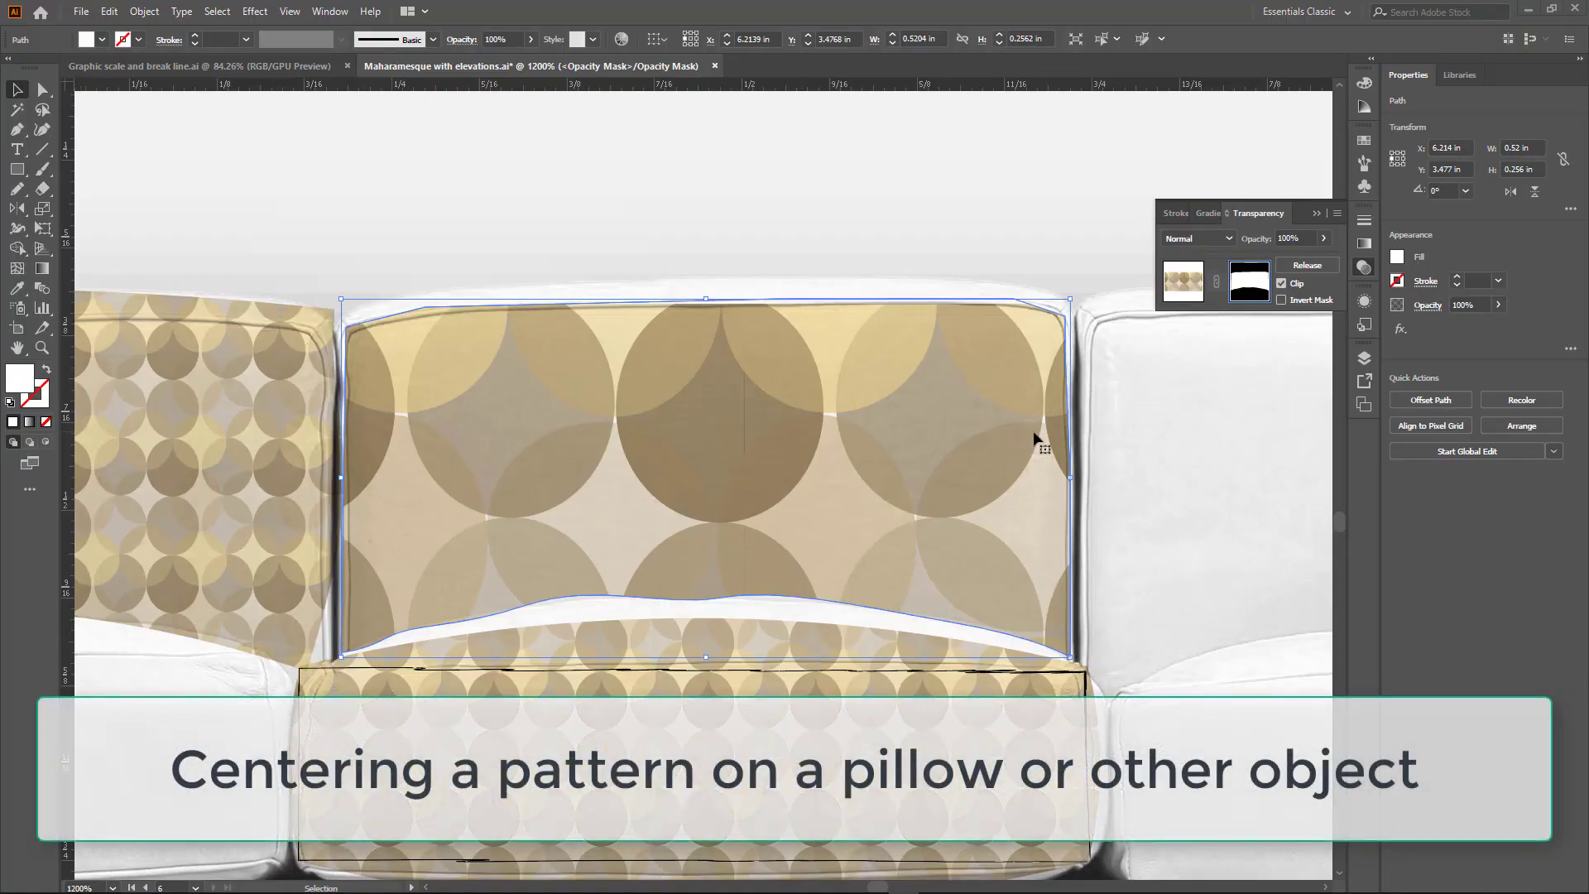
Leave the opacity mask and move only the pattern inside the centre back cushion's rectangle: 2 in horizontally, 0 in vertically.
left_click(1196, 286)
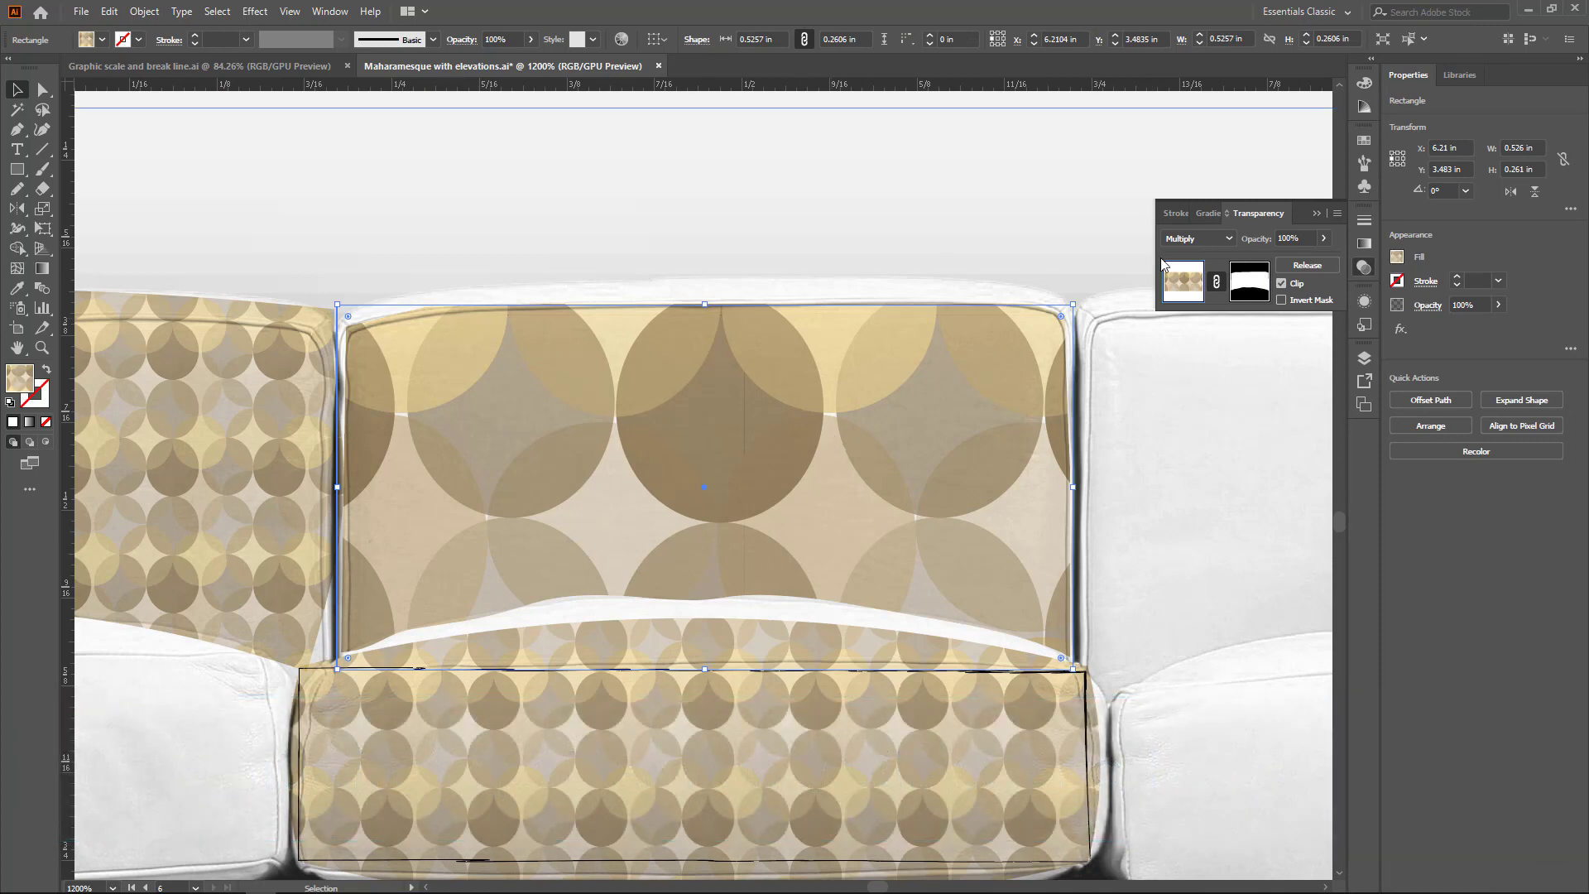
left_click(1309, 212)
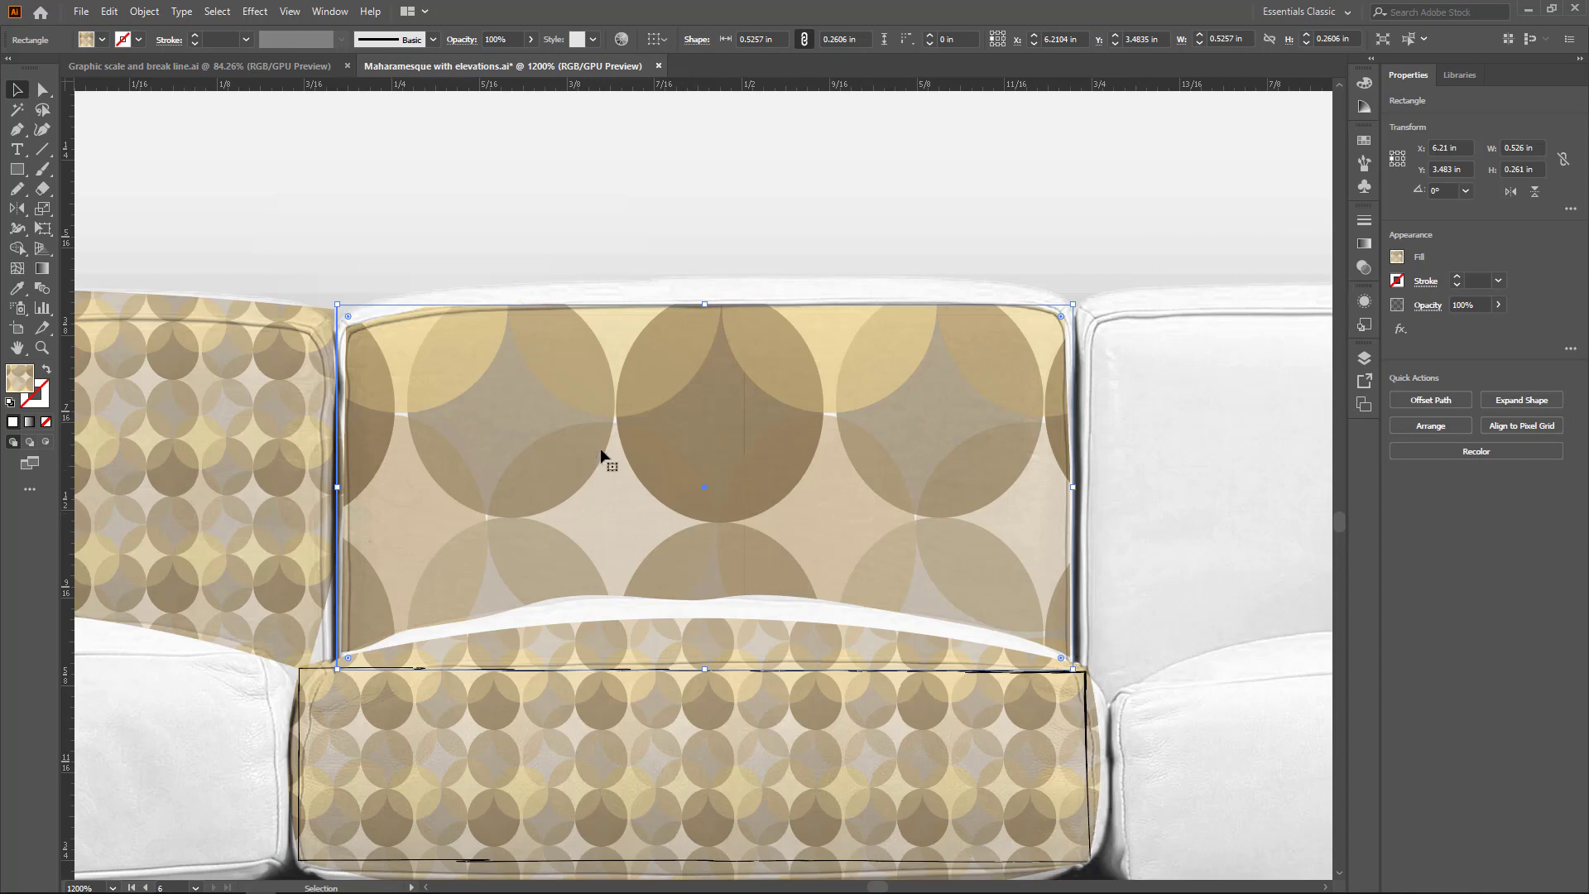
right_click(677, 466)
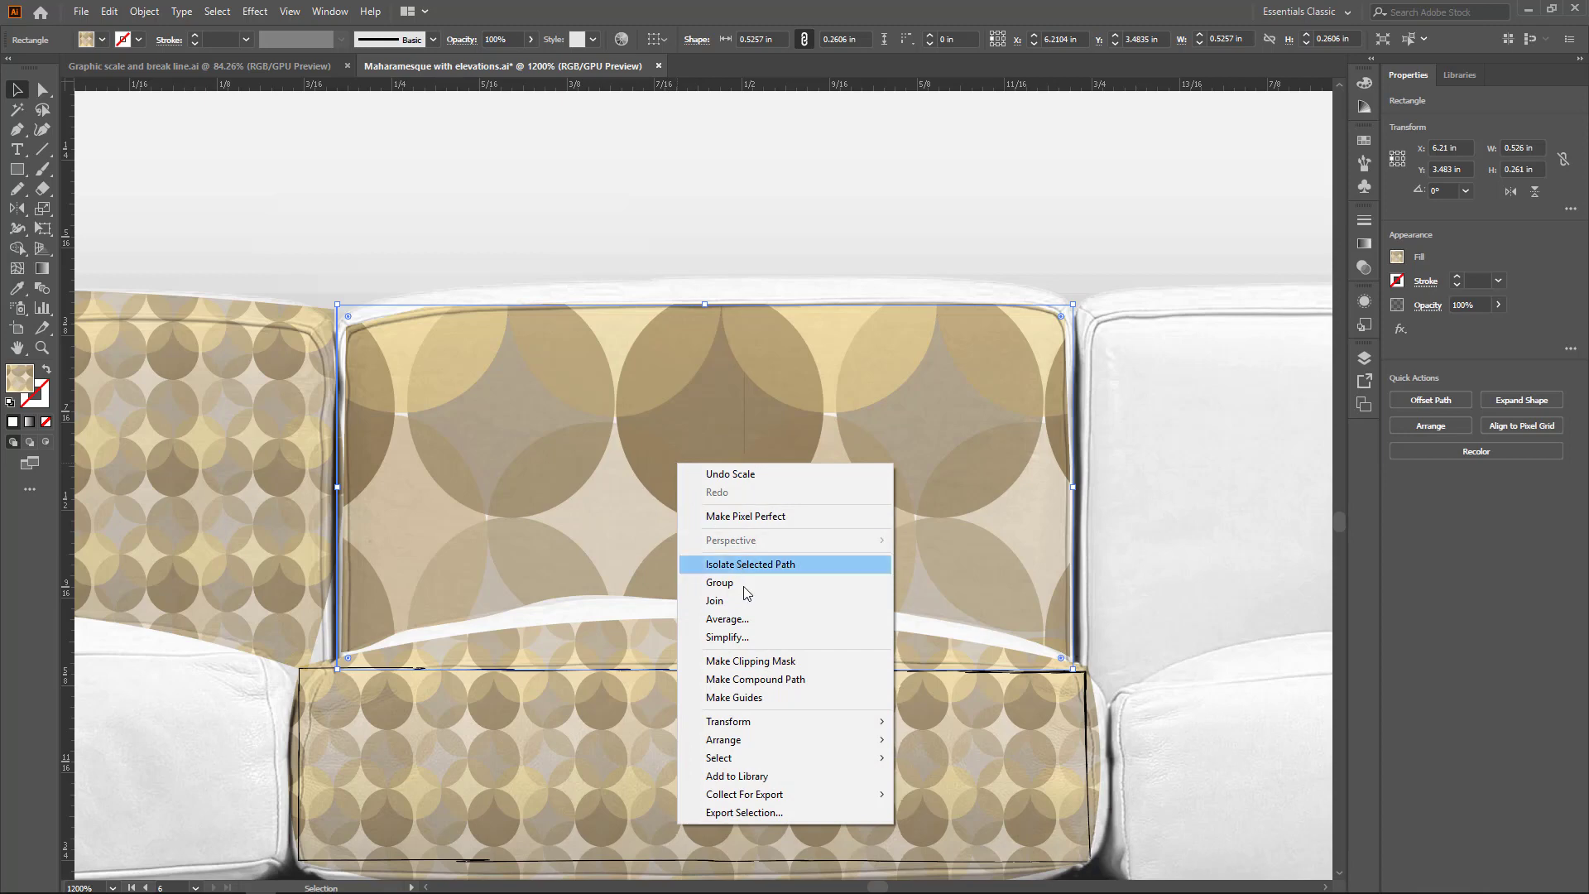
mouse_move(780, 728)
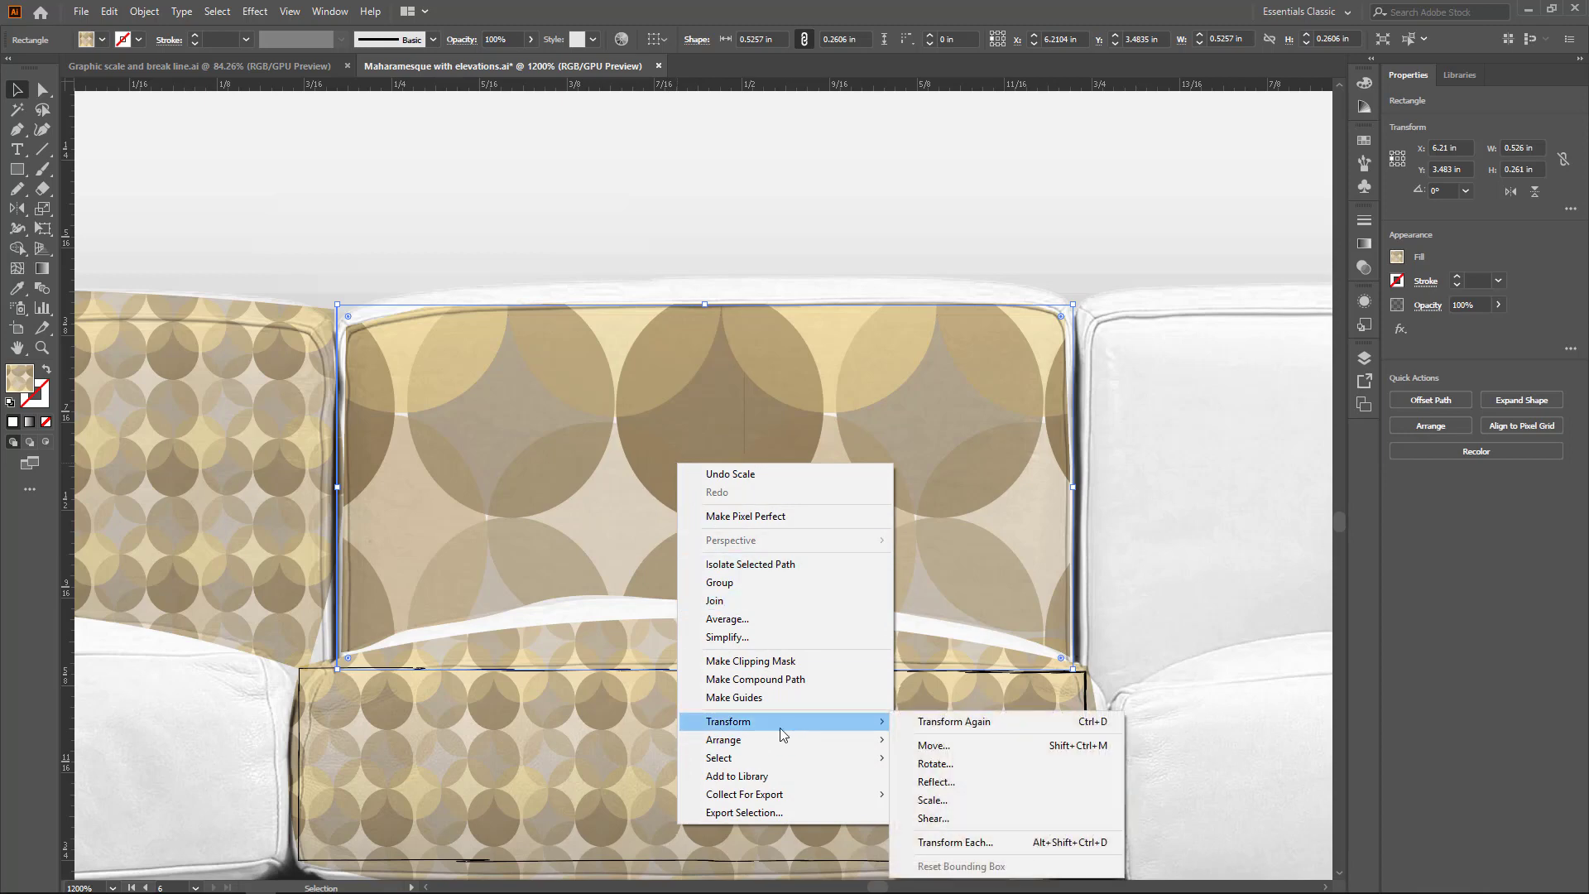
left_click(936, 748)
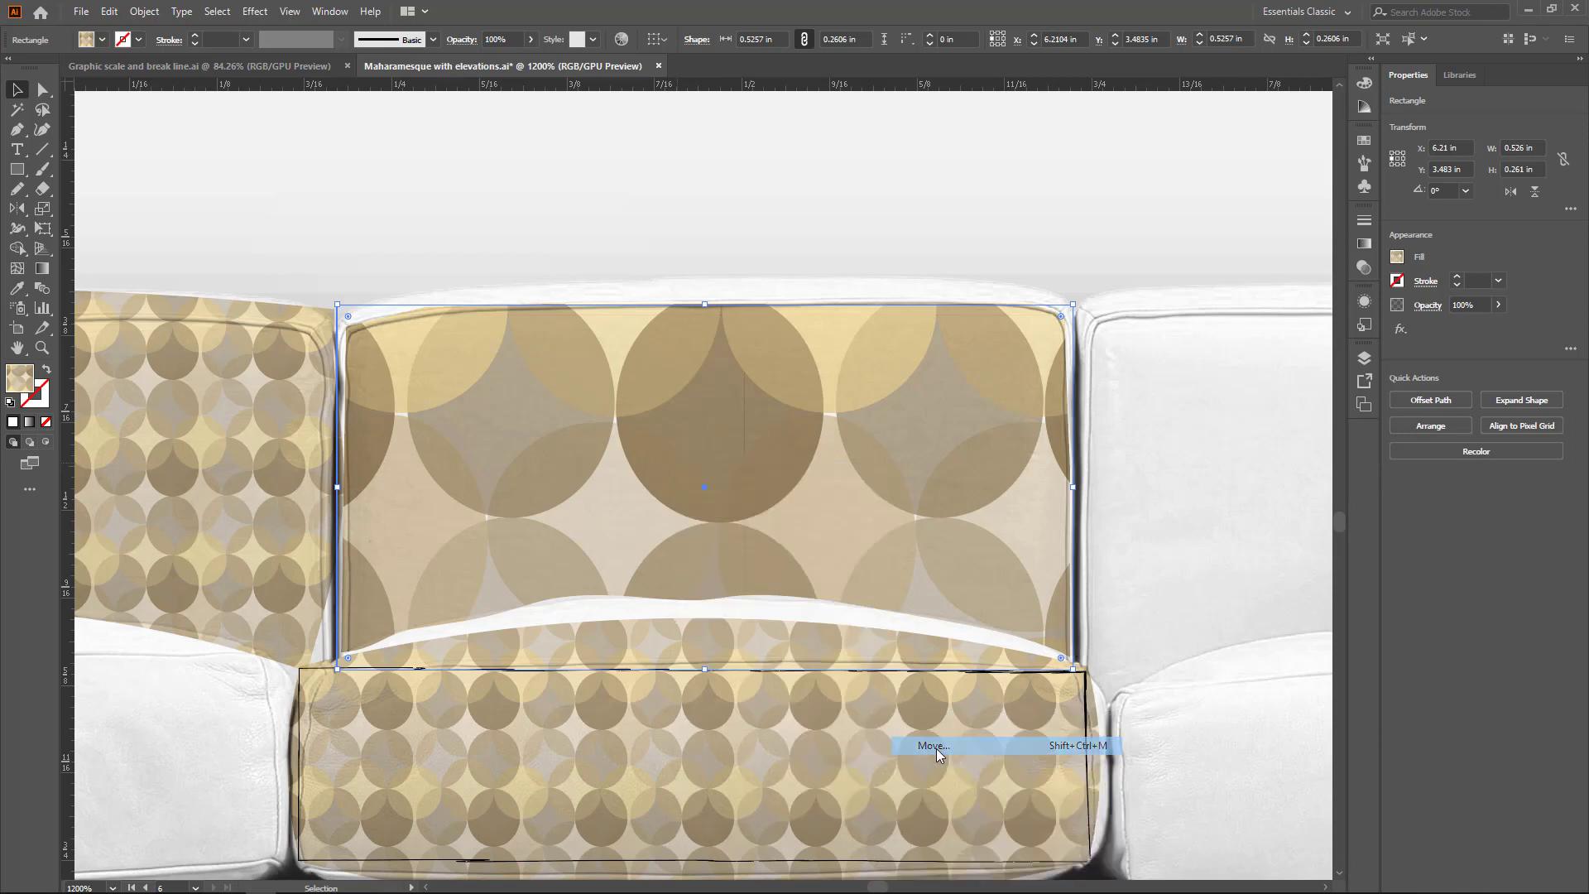
left_click_drag(360, 276, 208, 253)
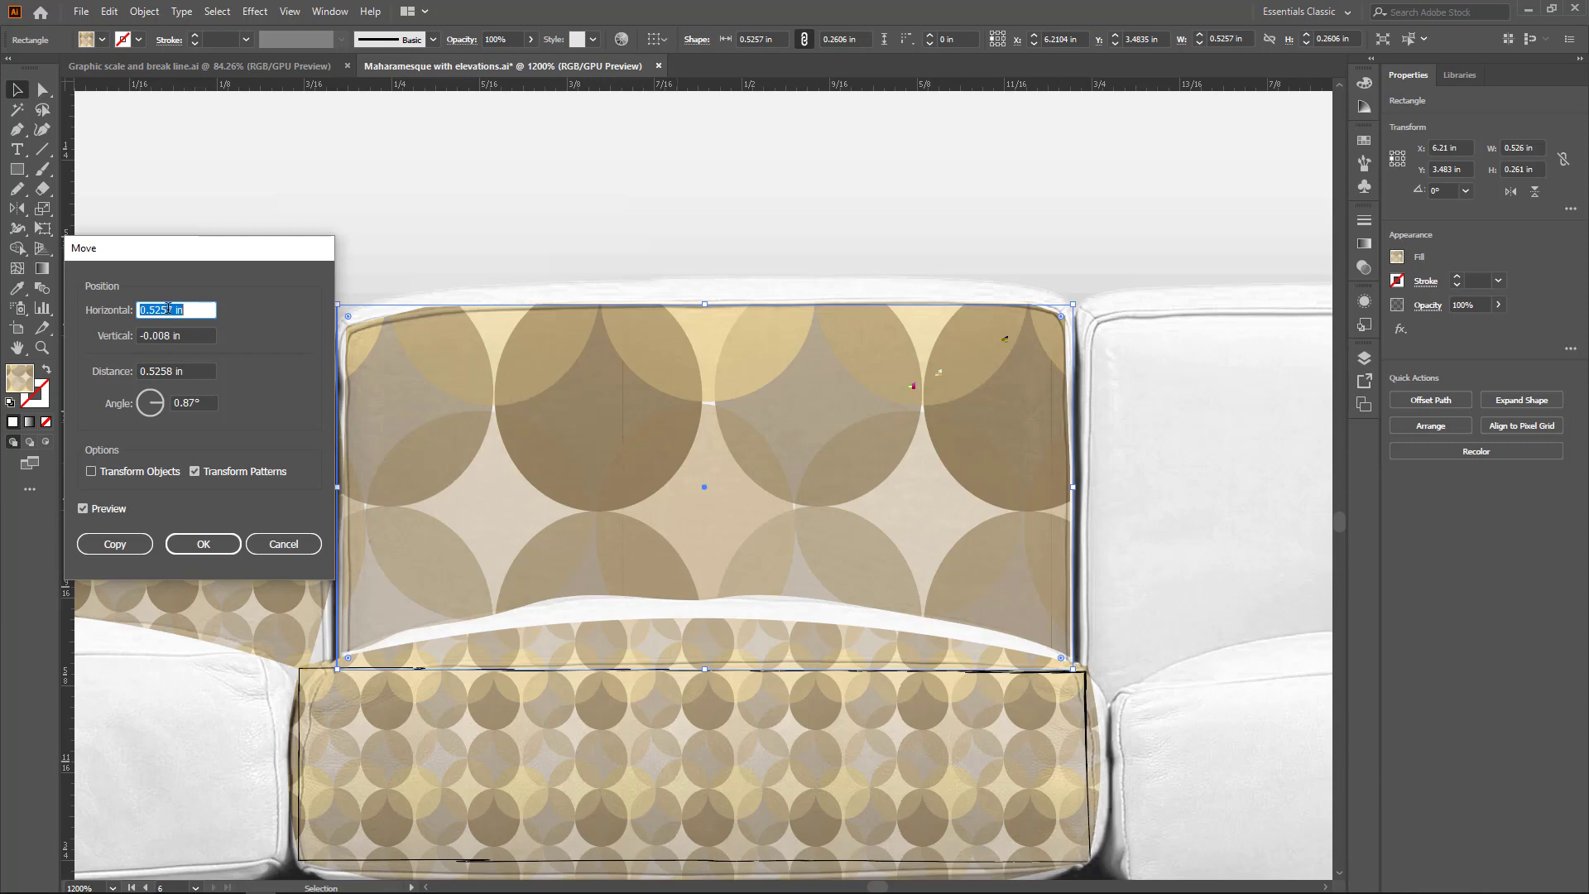
type("2")
left_click(175, 339)
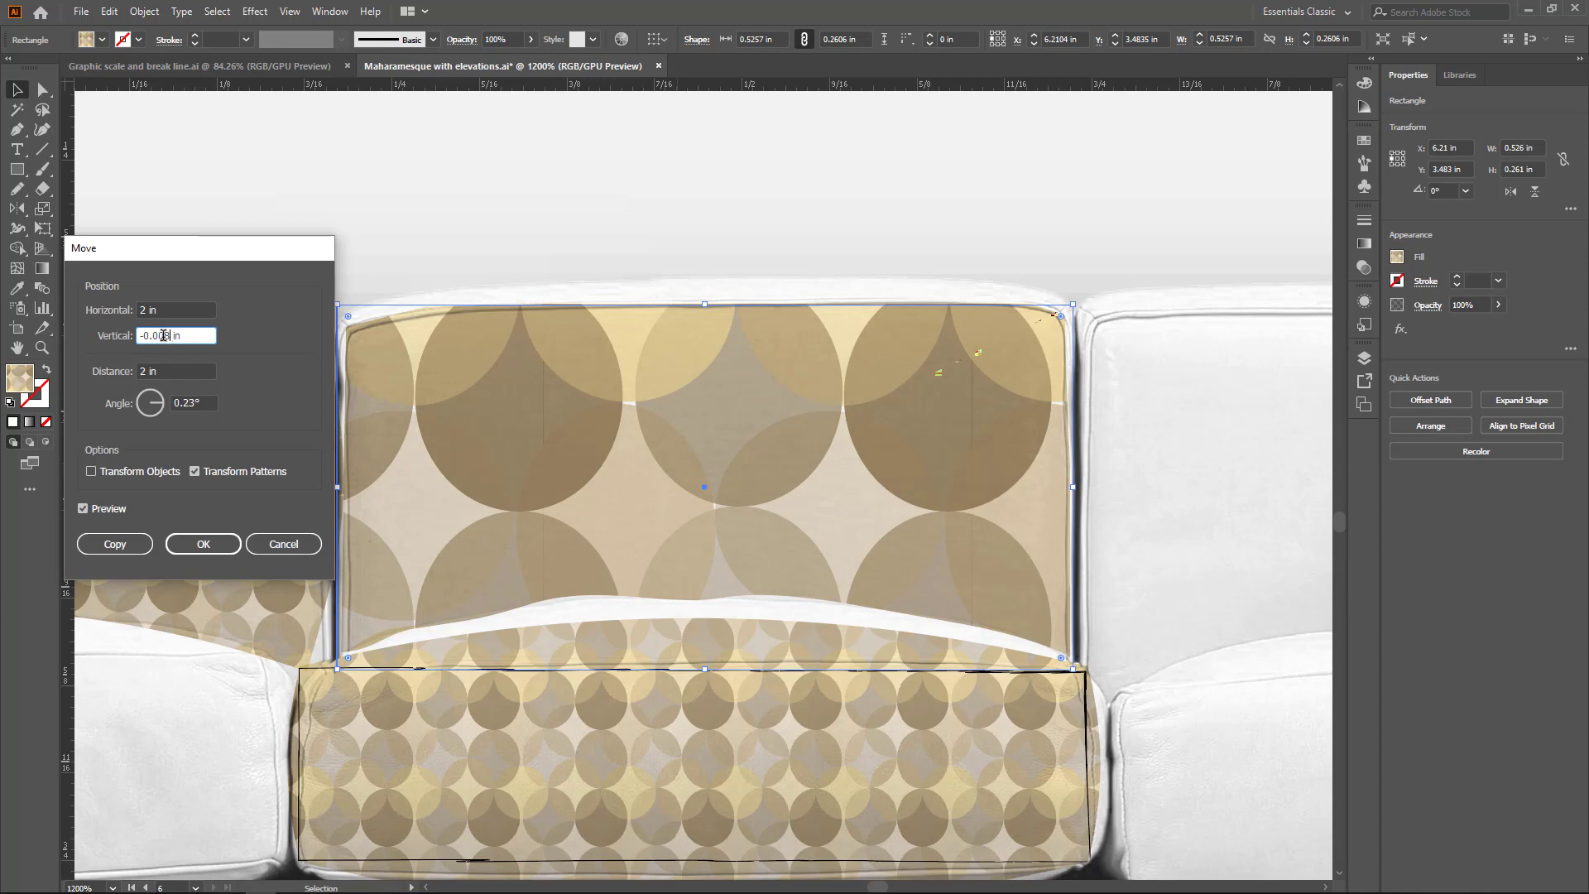
double_click(164, 335)
type("0")
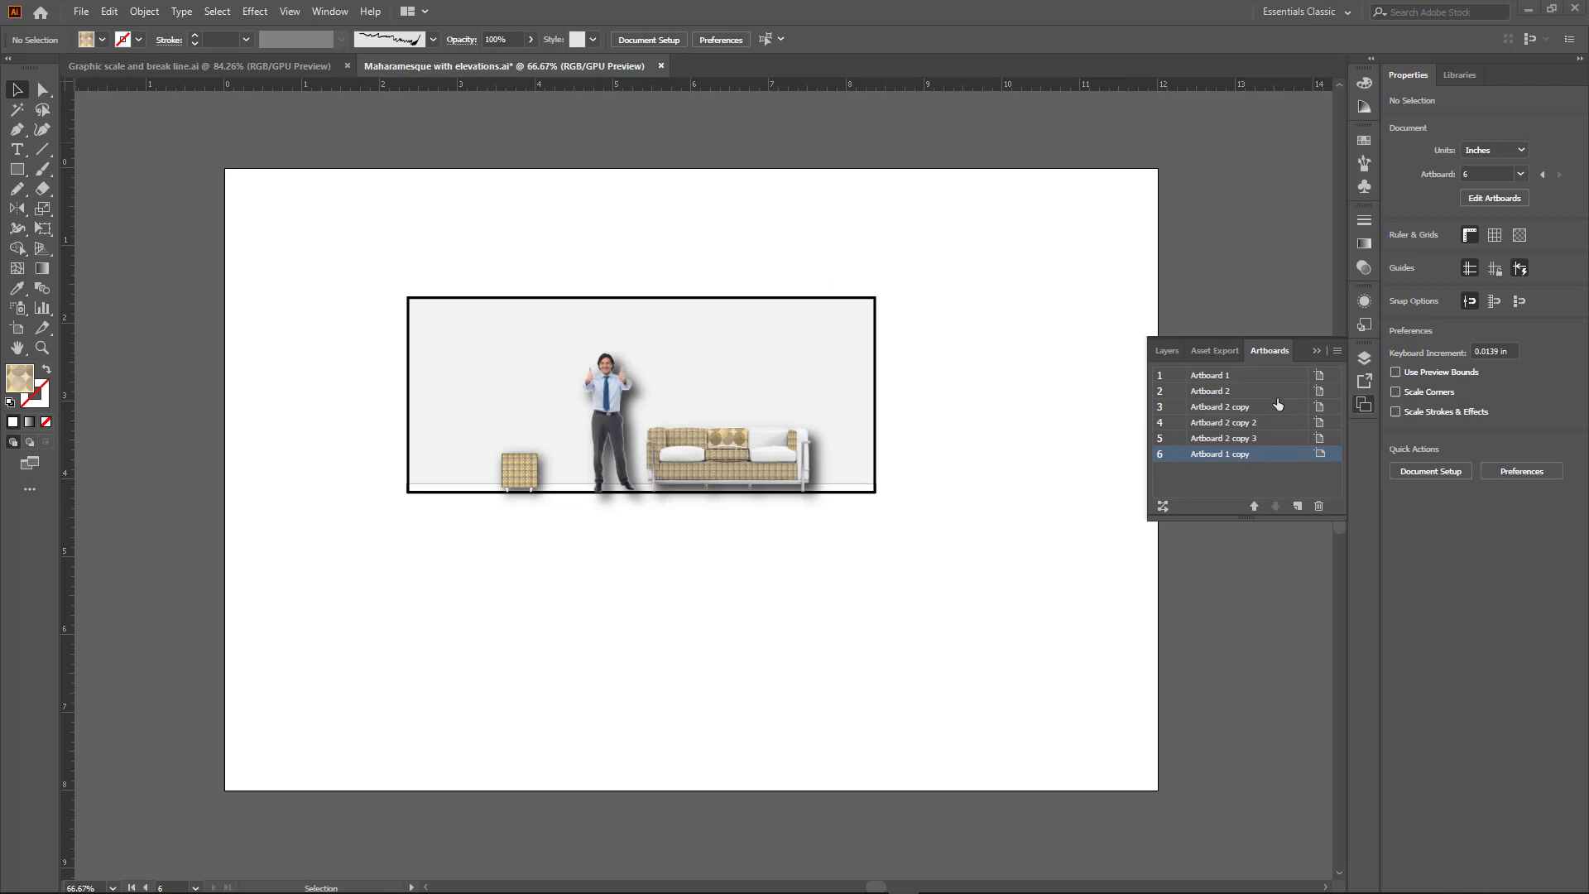
Add an artboard beside the elevation and place a 6 by 2.5 in room rectangle with a plan-view patterned ottoman on it.
left_click(1301, 505)
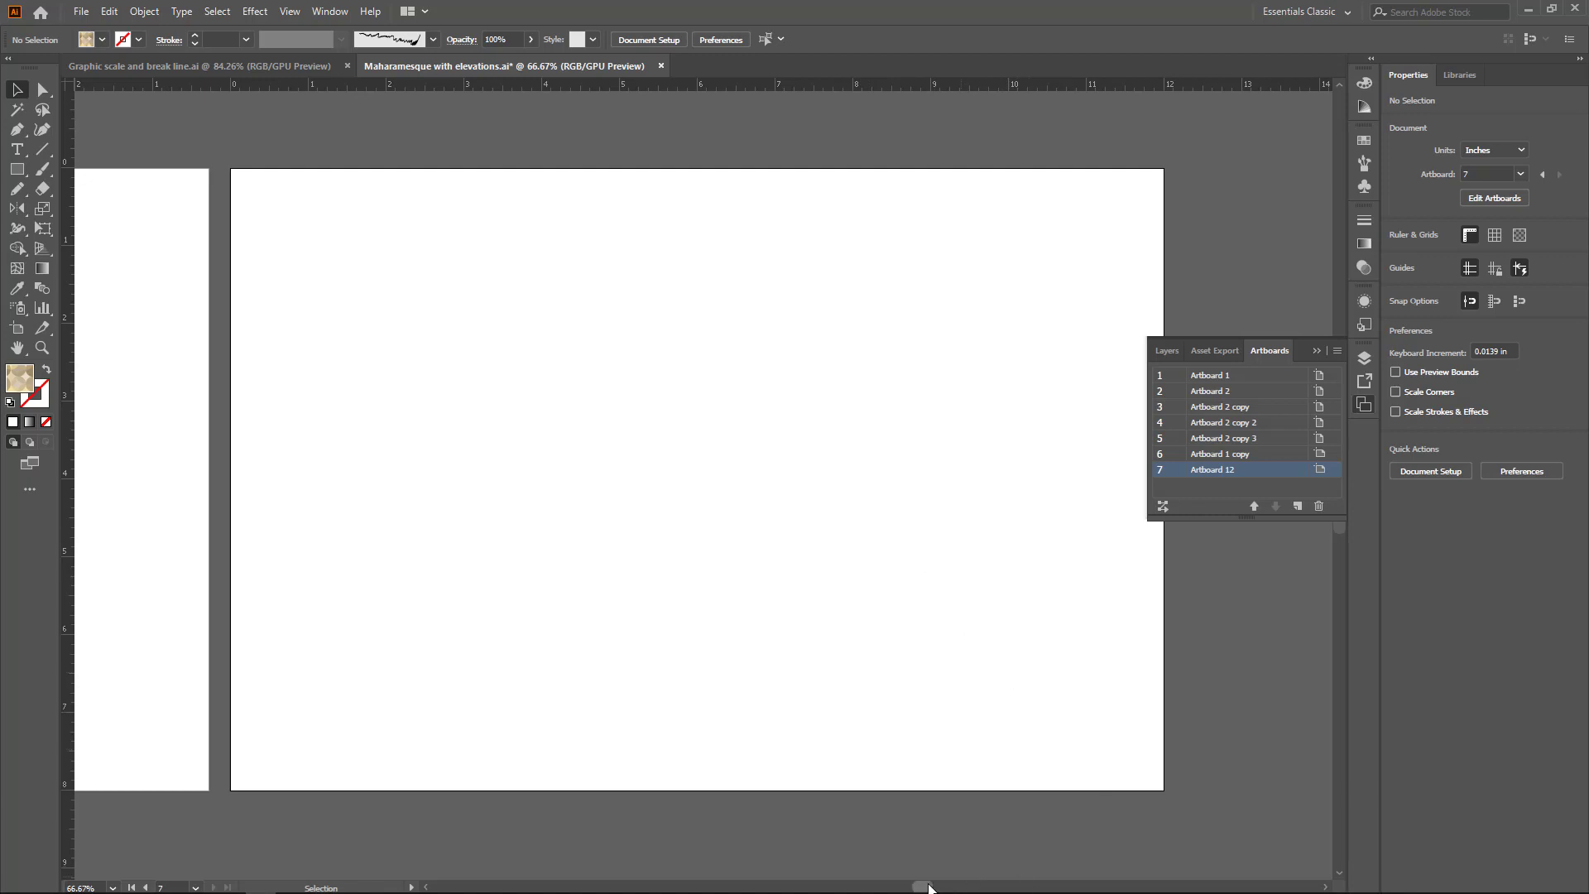
left_click_drag(929, 888, 891, 887)
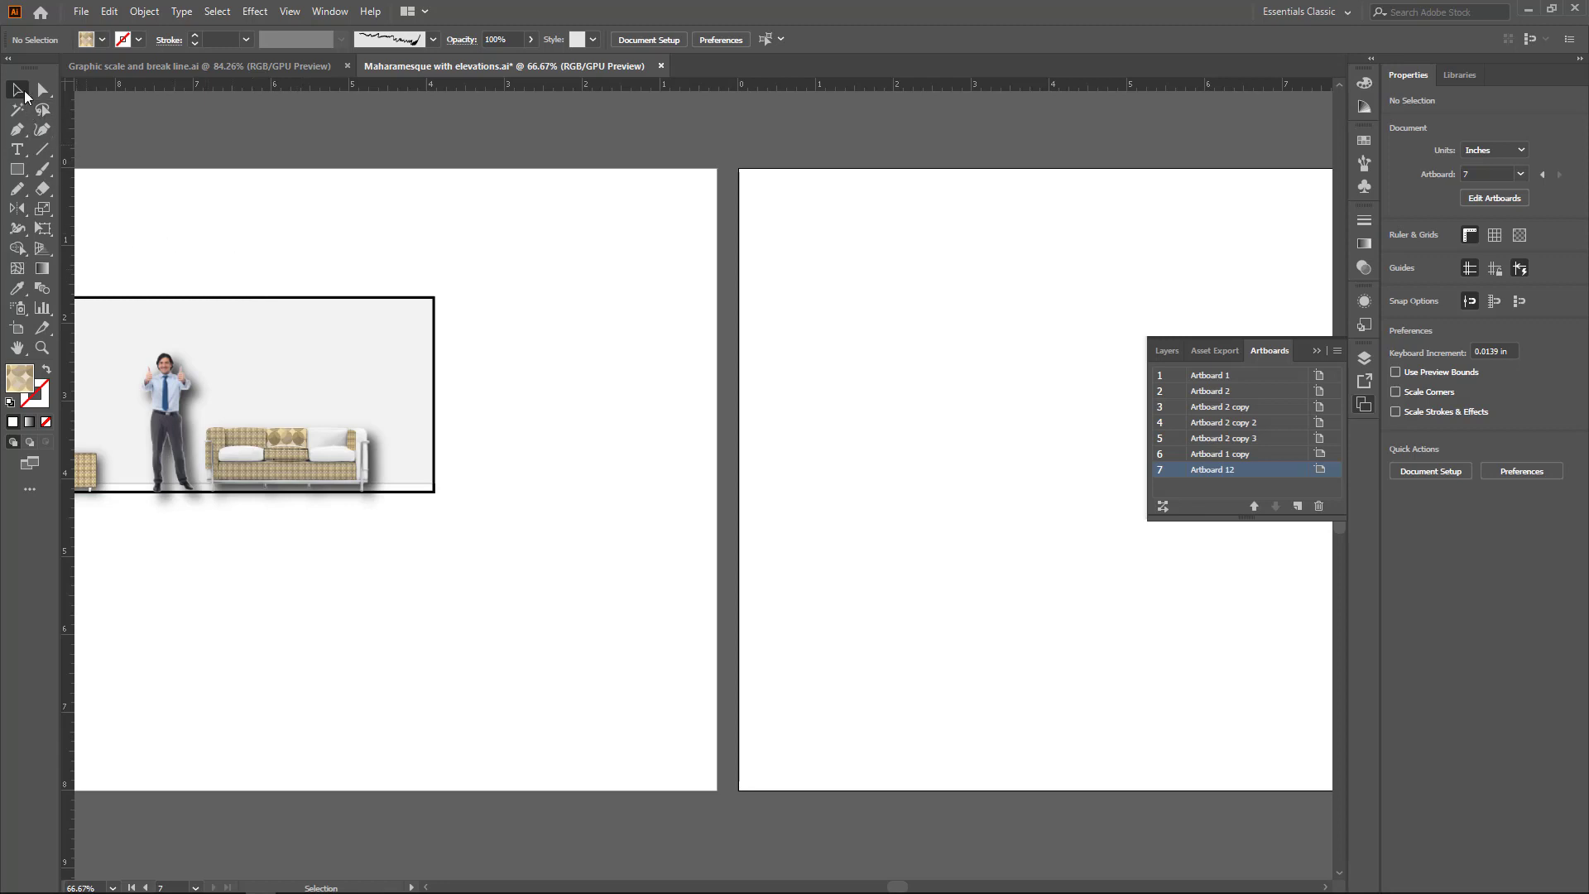
left_click(77, 468)
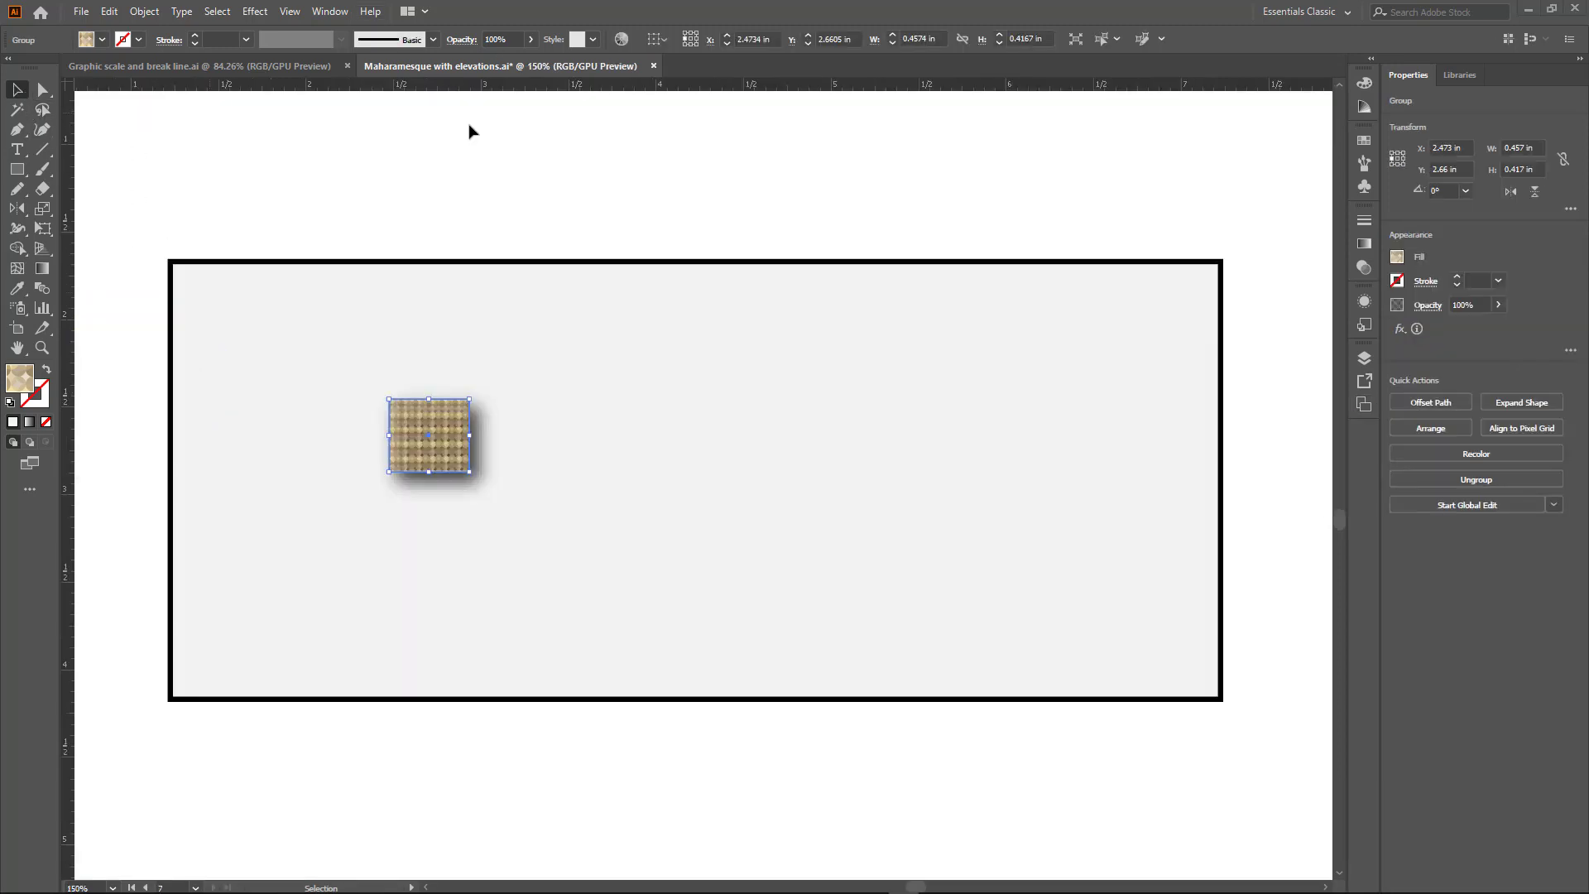
Duplicate the room rectangle in place behind the original and resize the duplicate from its centre to 6.5 by 3 in.
scroll(875, 383, "up", 1)
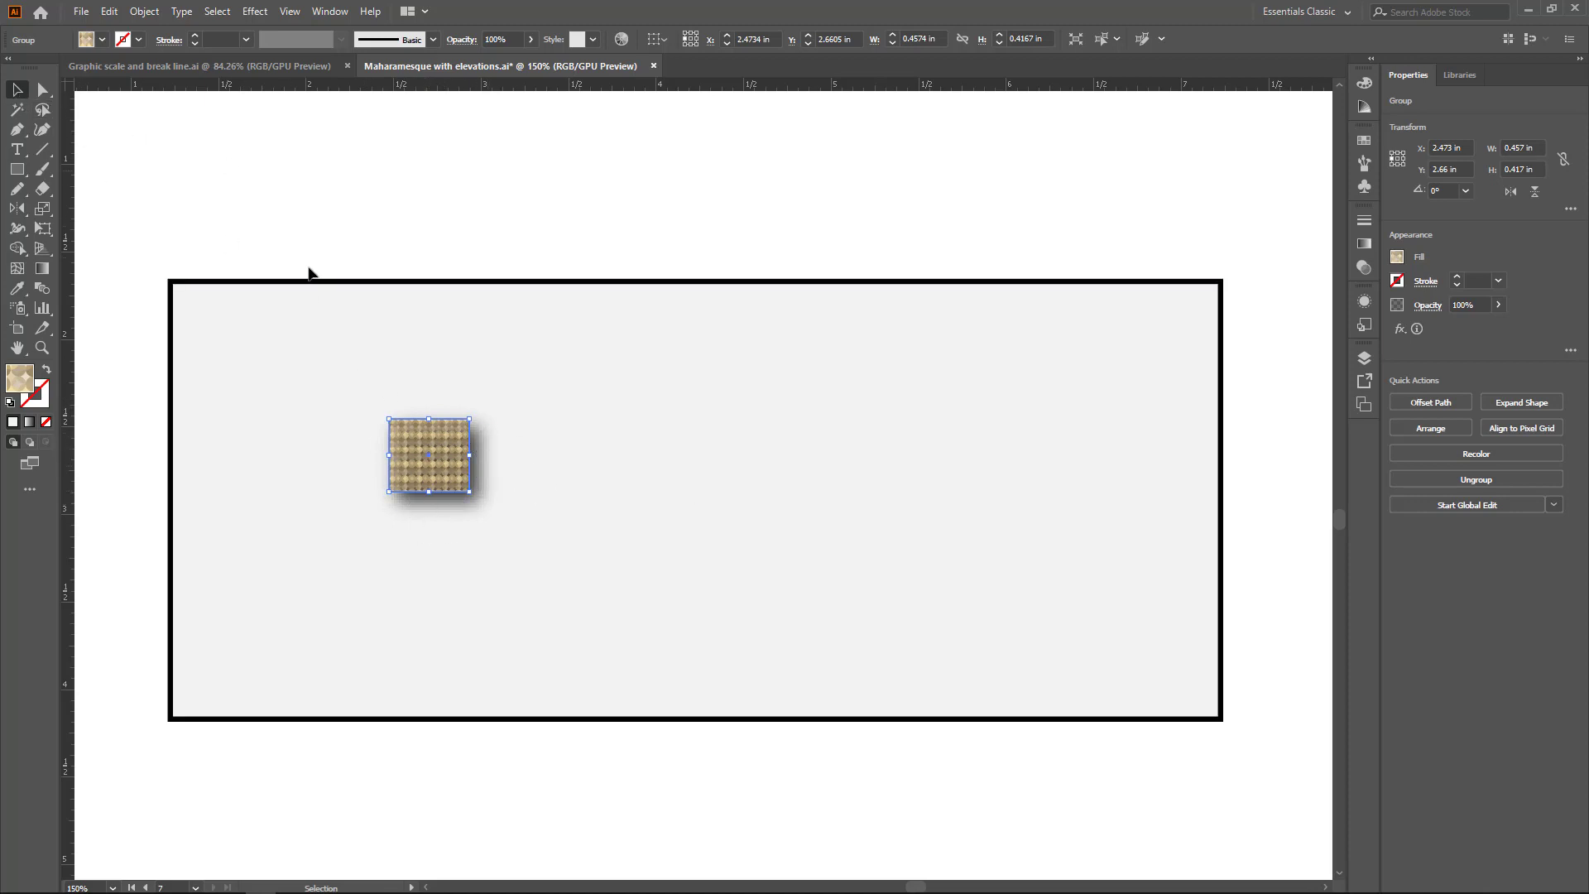
left_click(327, 282)
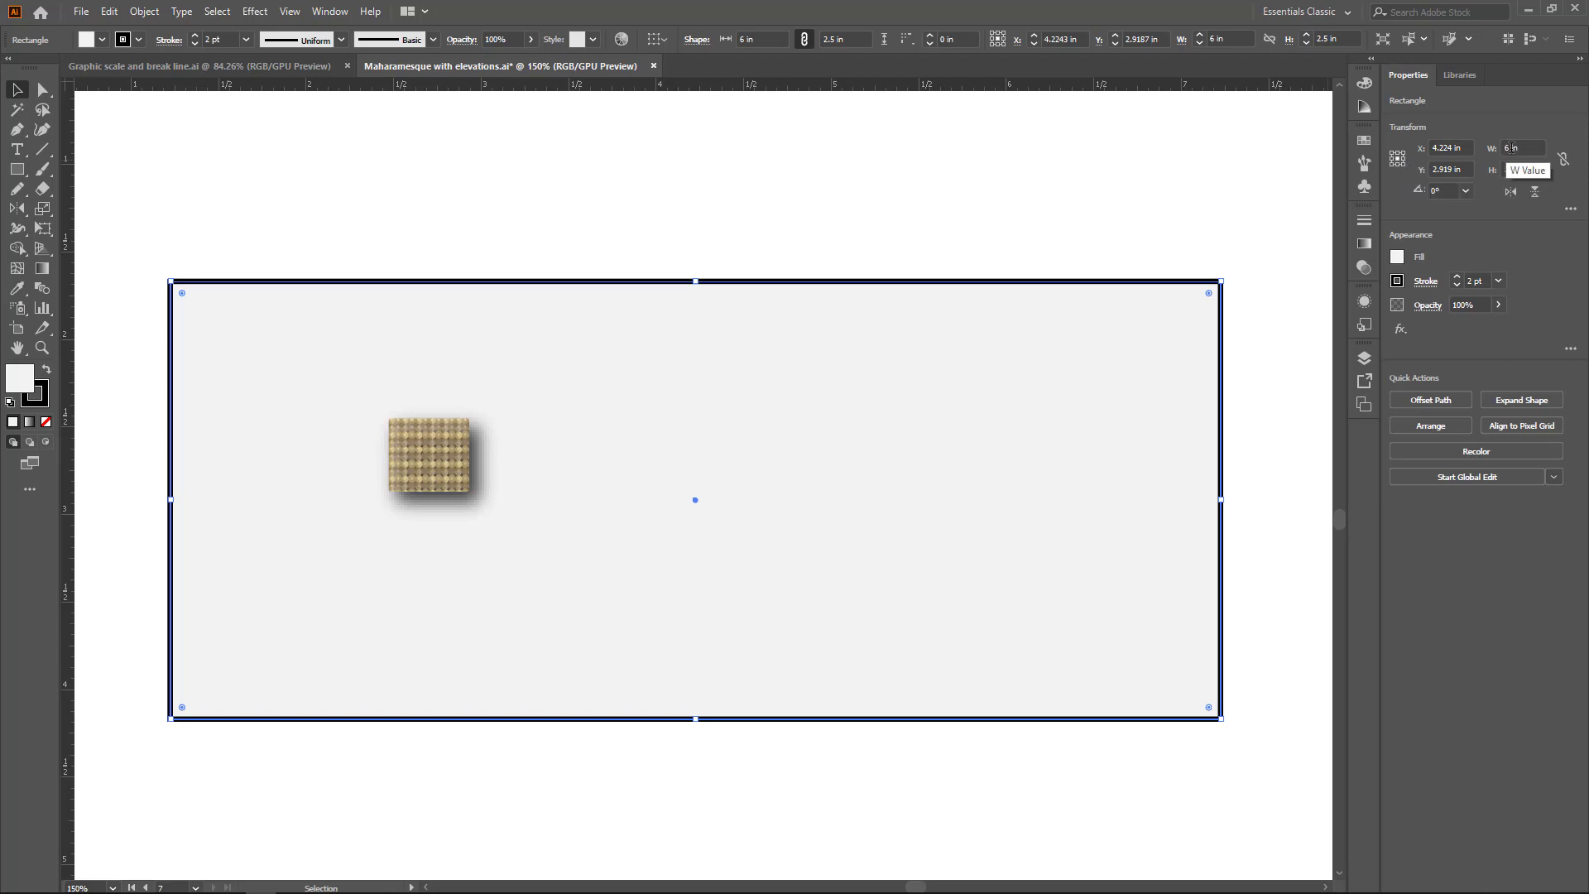
left_click(1510, 147)
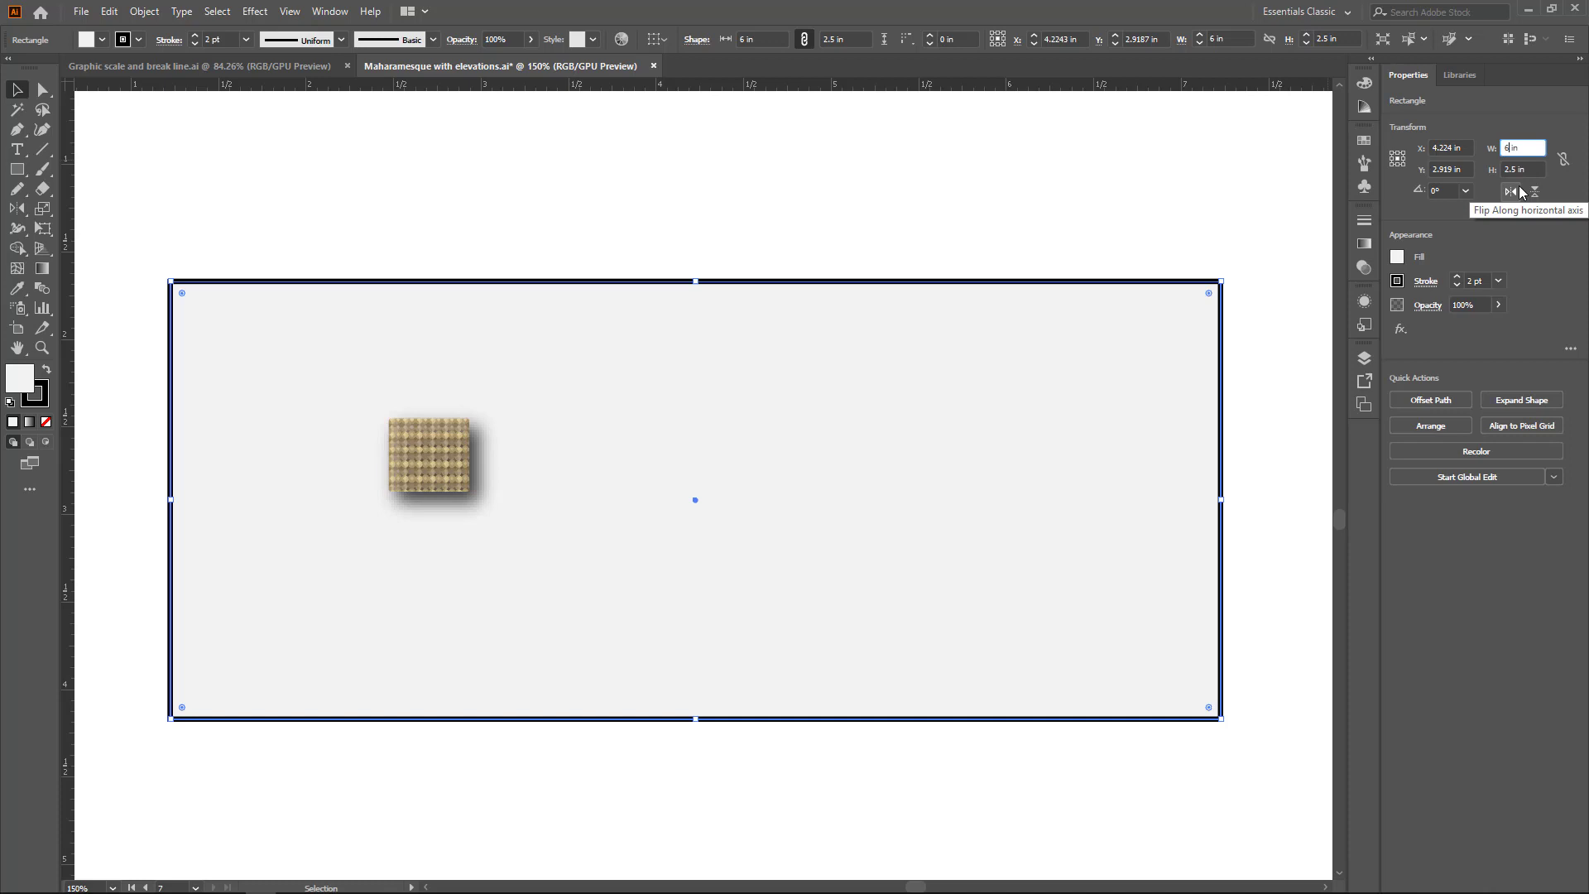
type(".")
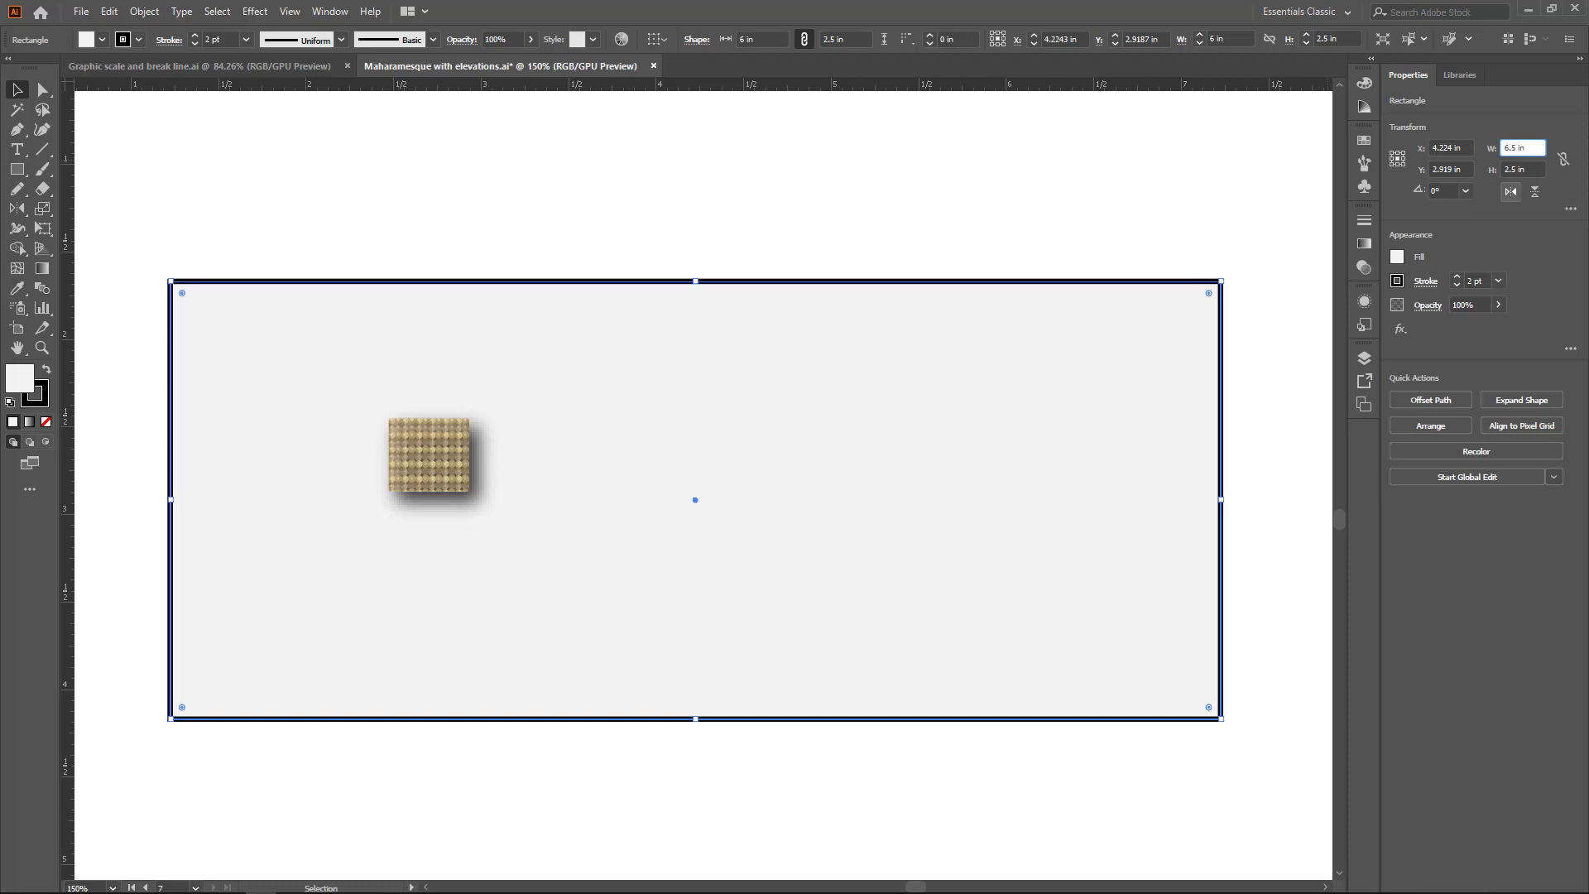
type("5")
left_click(1515, 167)
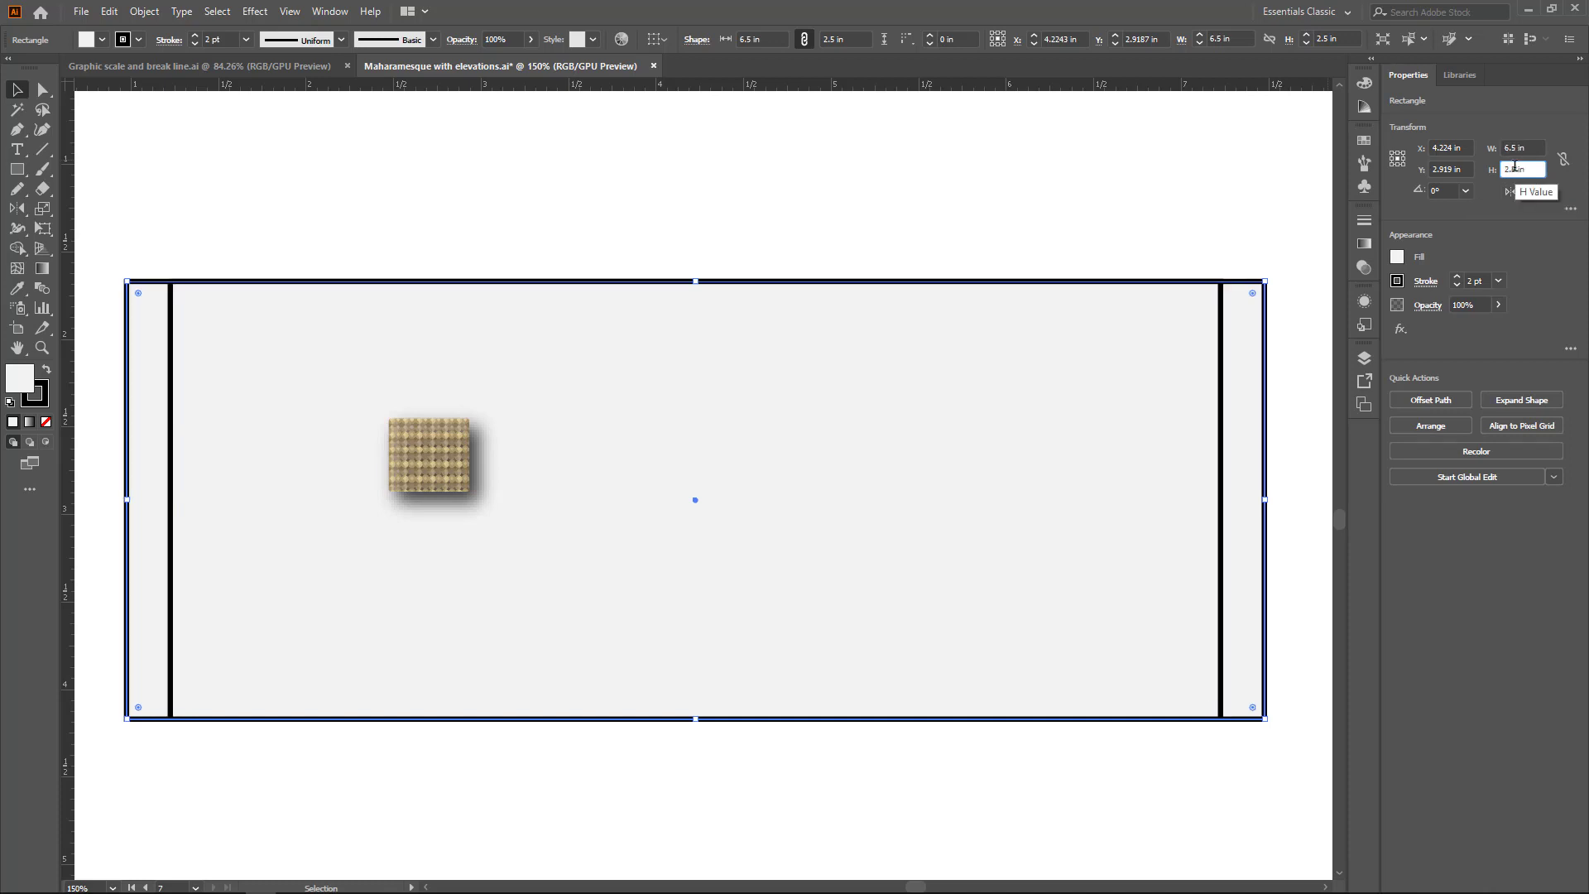
double_click(1515, 167)
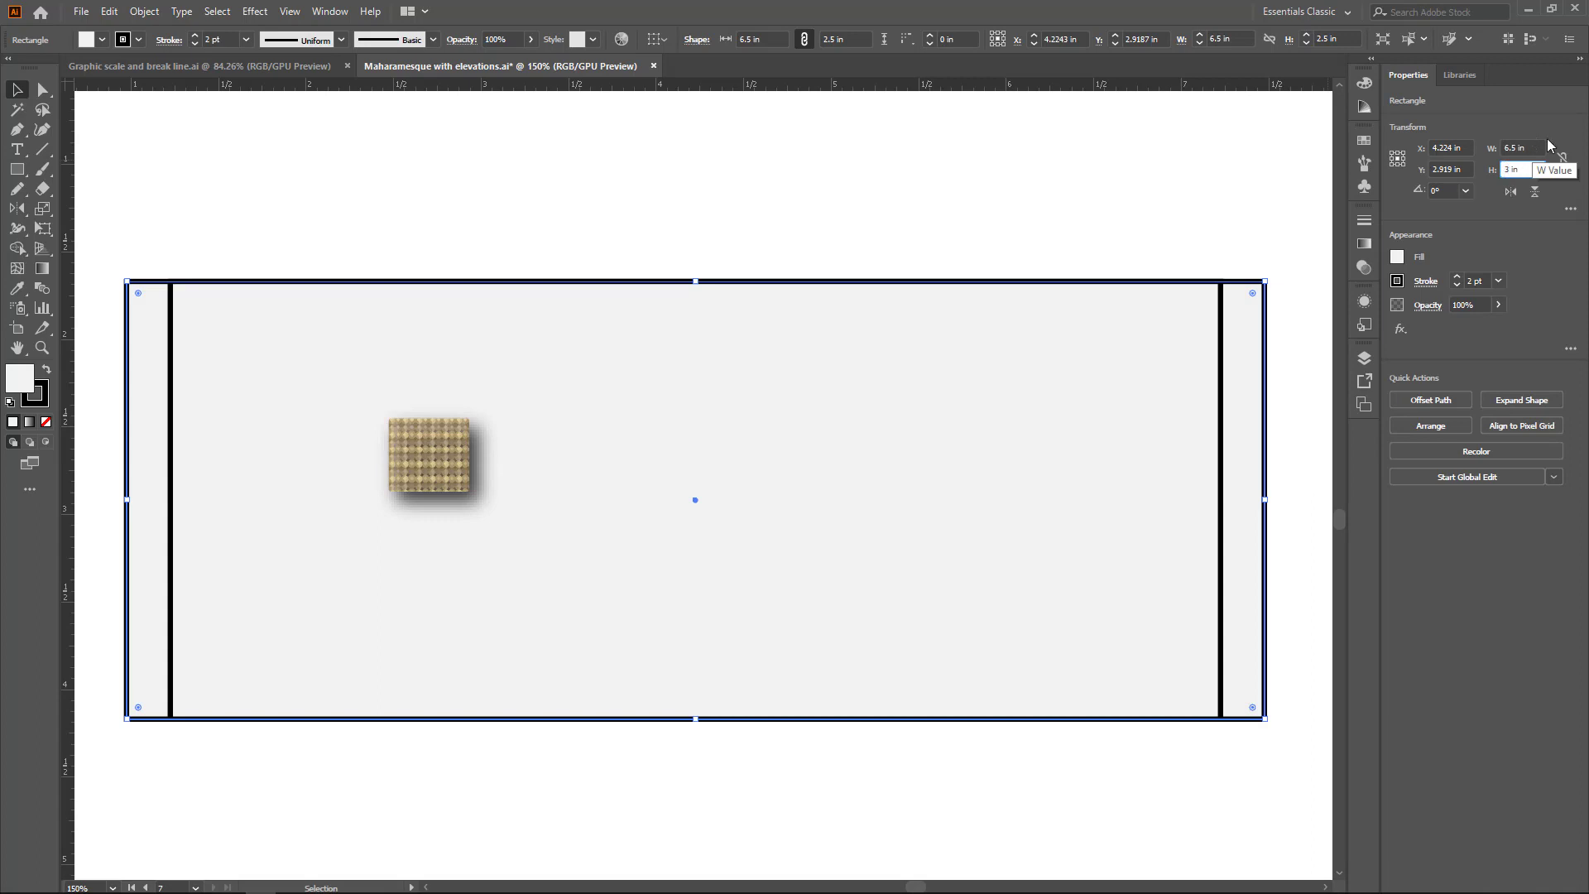
type("3")
left_click(1515, 146)
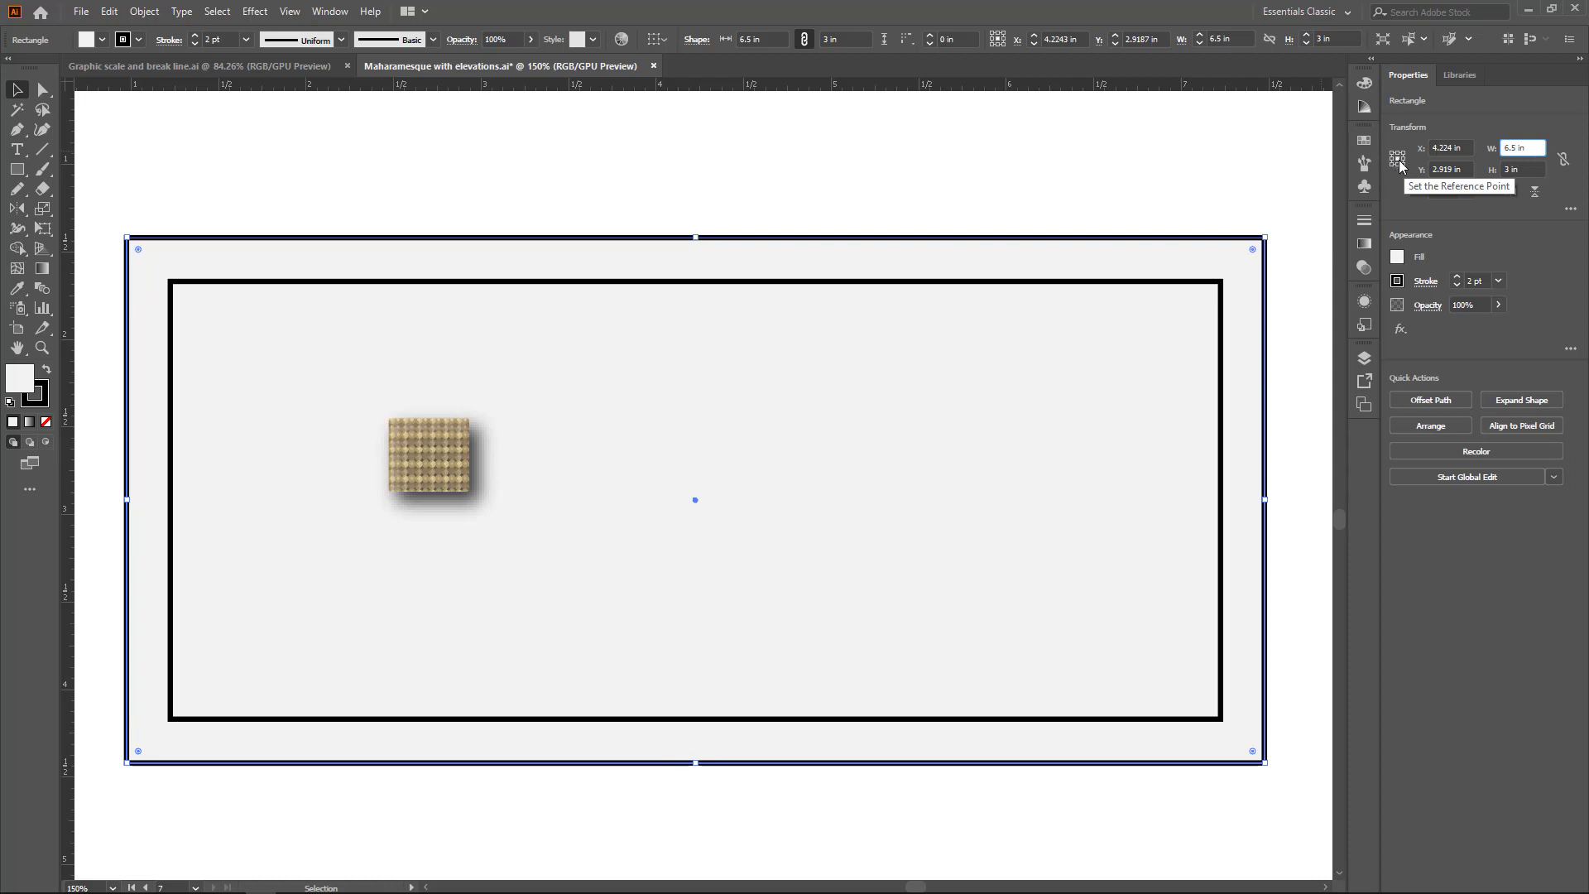
Fill the larger rectangle with a dark gray swatch to represent the walls, and deselect it.
left_click(1397, 257)
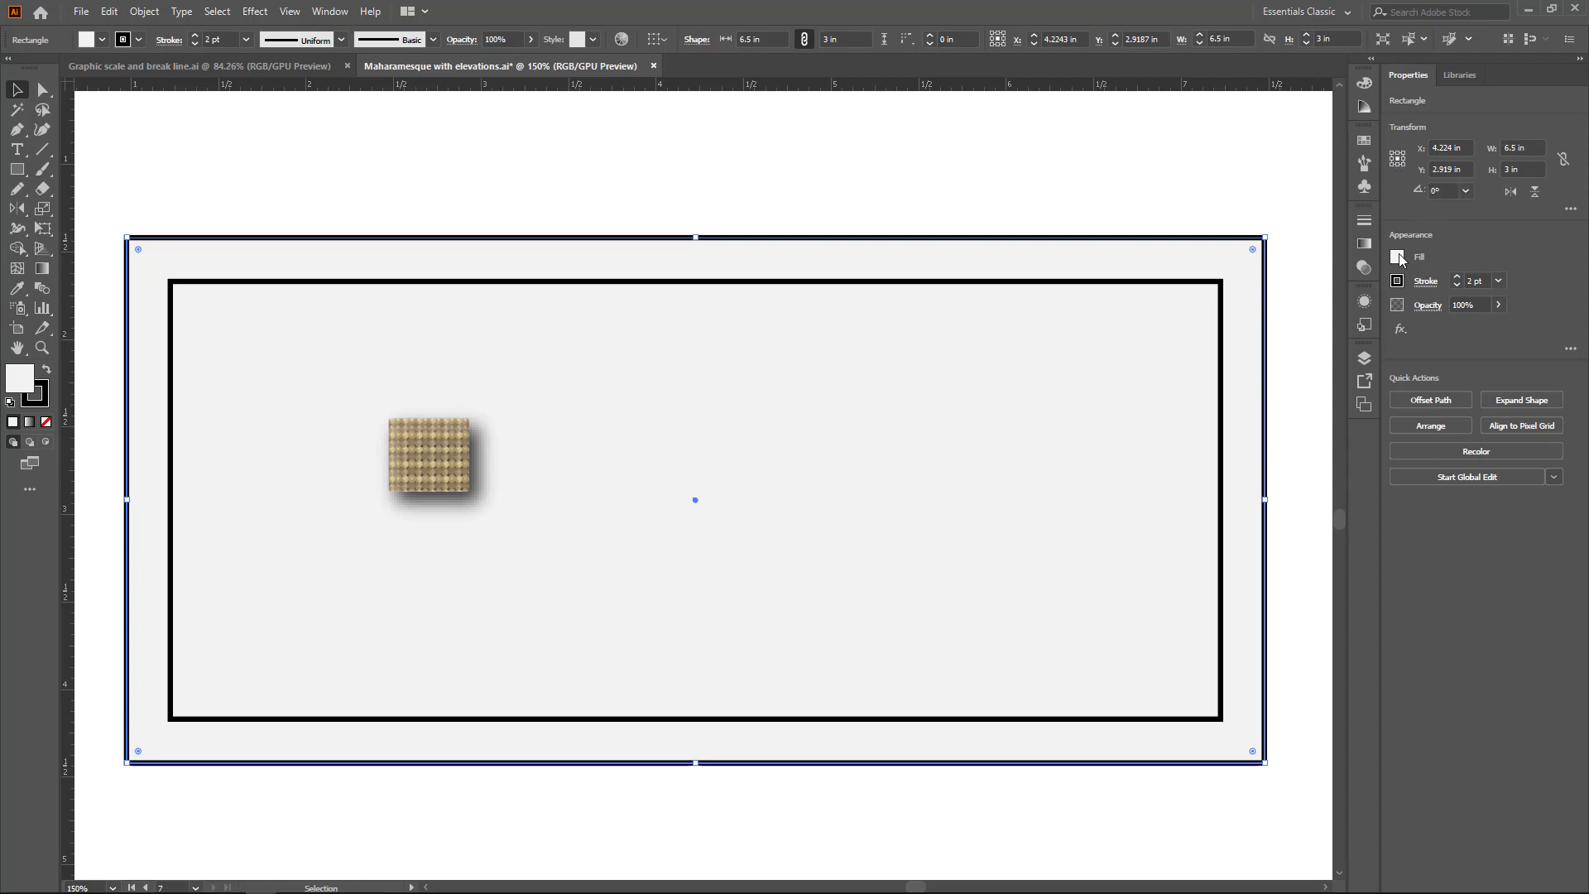
left_click(1324, 539)
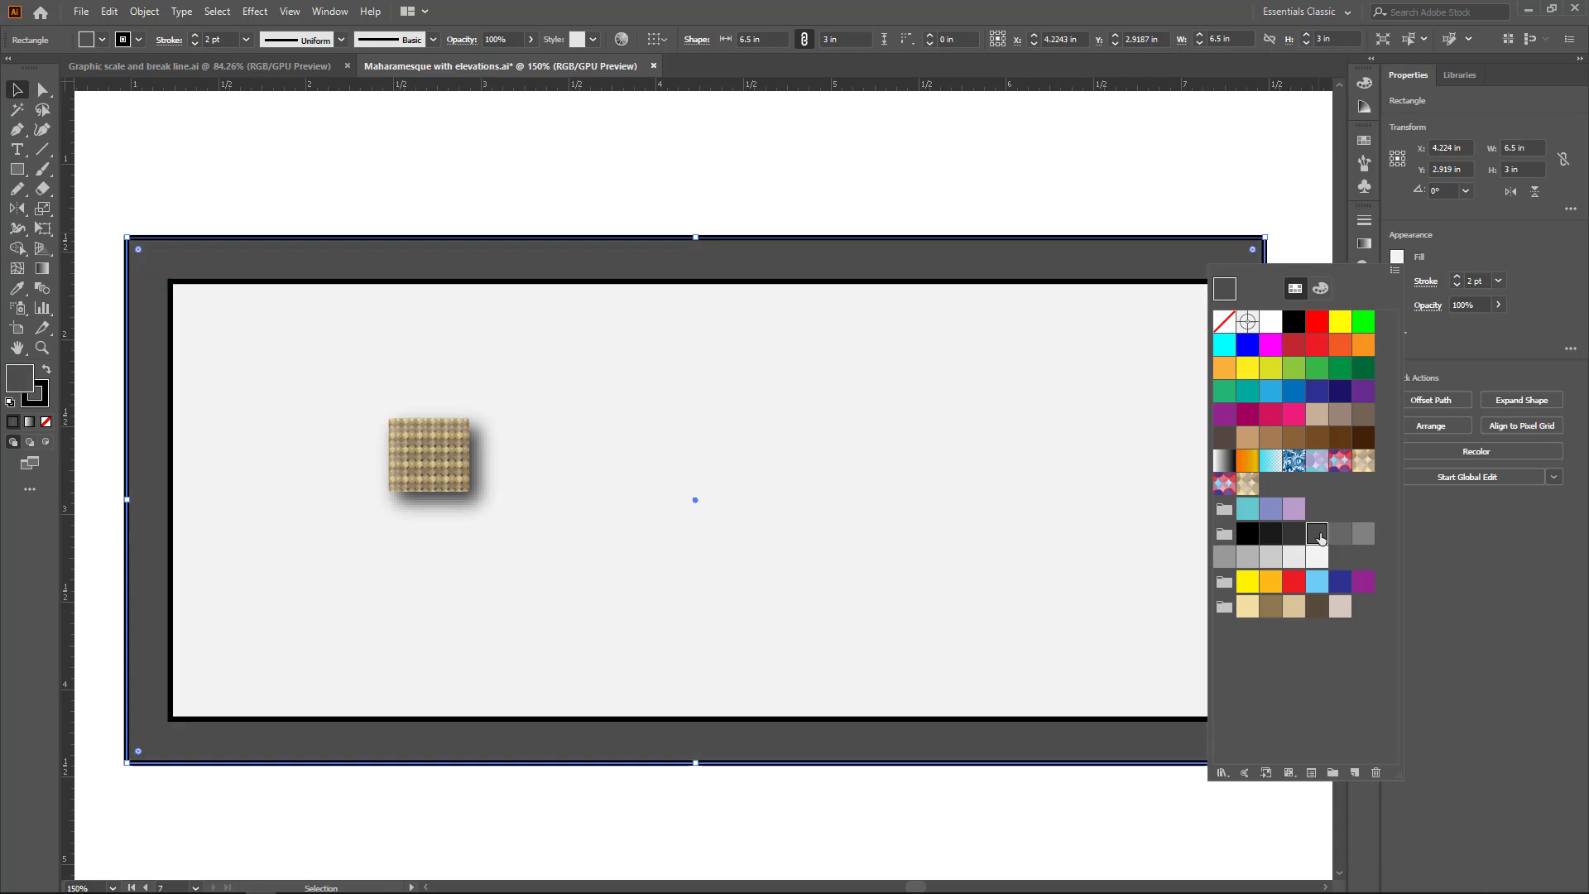
left_click(790, 192)
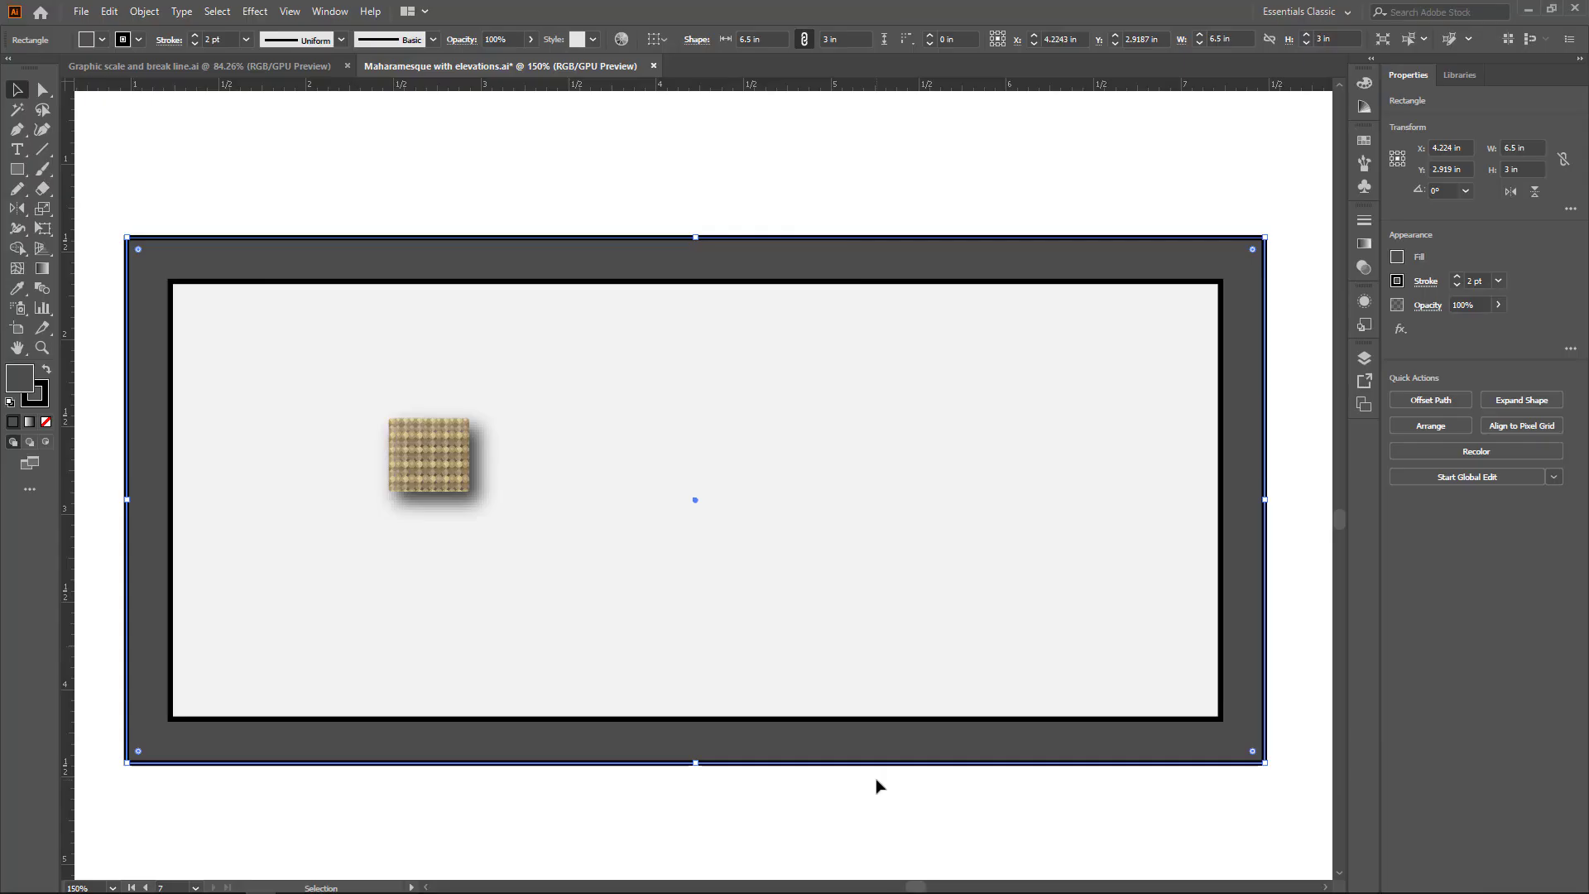
scroll(869, 791, "down", 2)
left_click(778, 746)
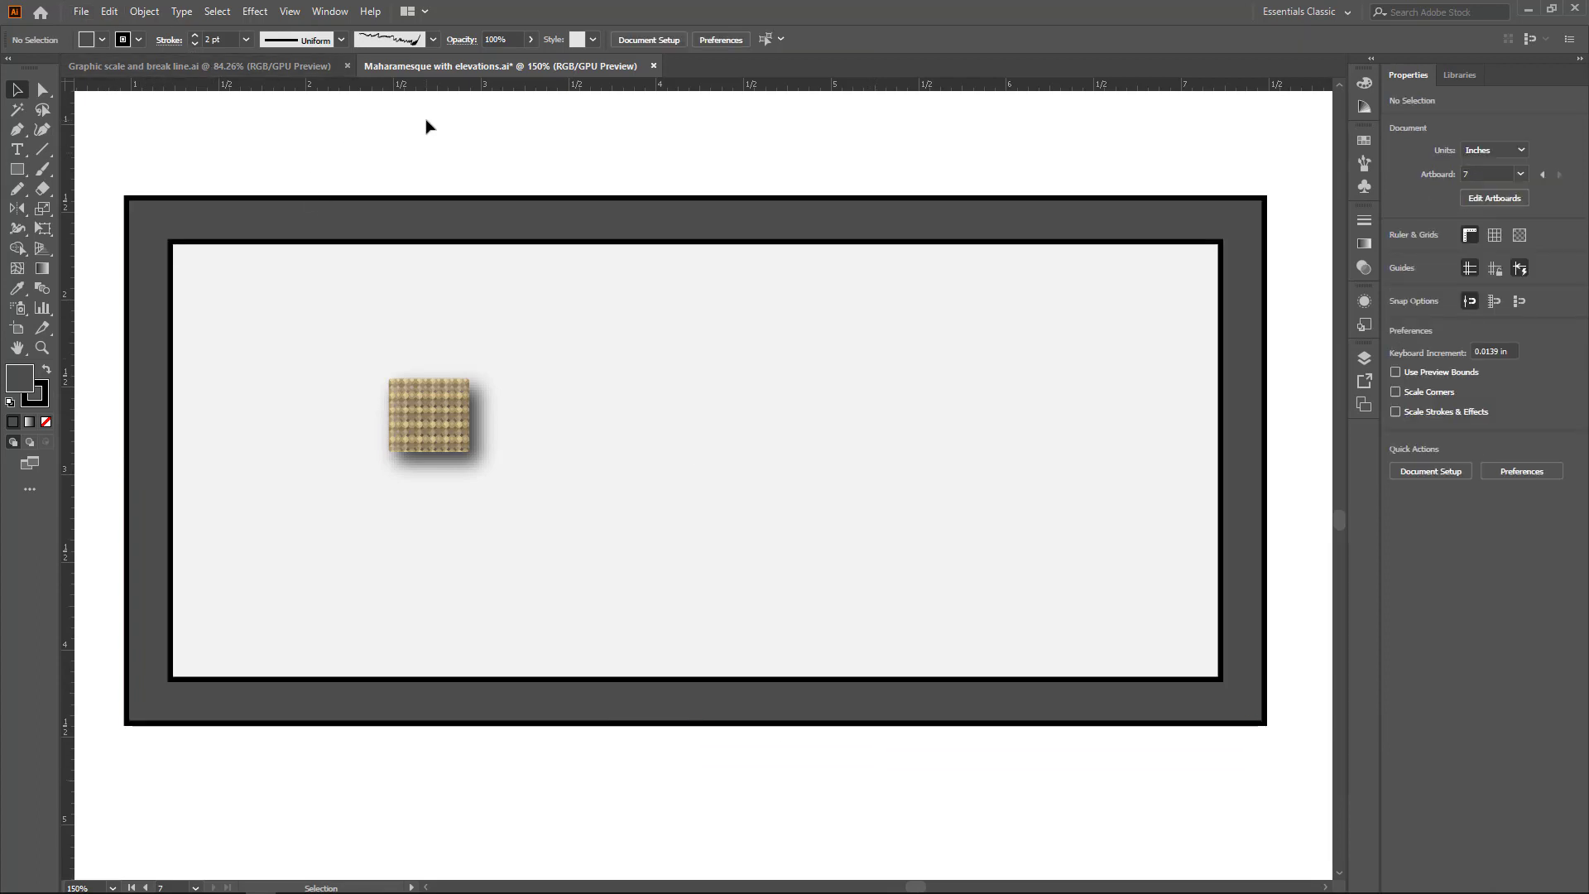
Copy the break line and graphic scale from Graphic scale and break line.ai into the floor plan, with the break line across the room's lower part.
left_click(203, 69)
left_click(729, 568)
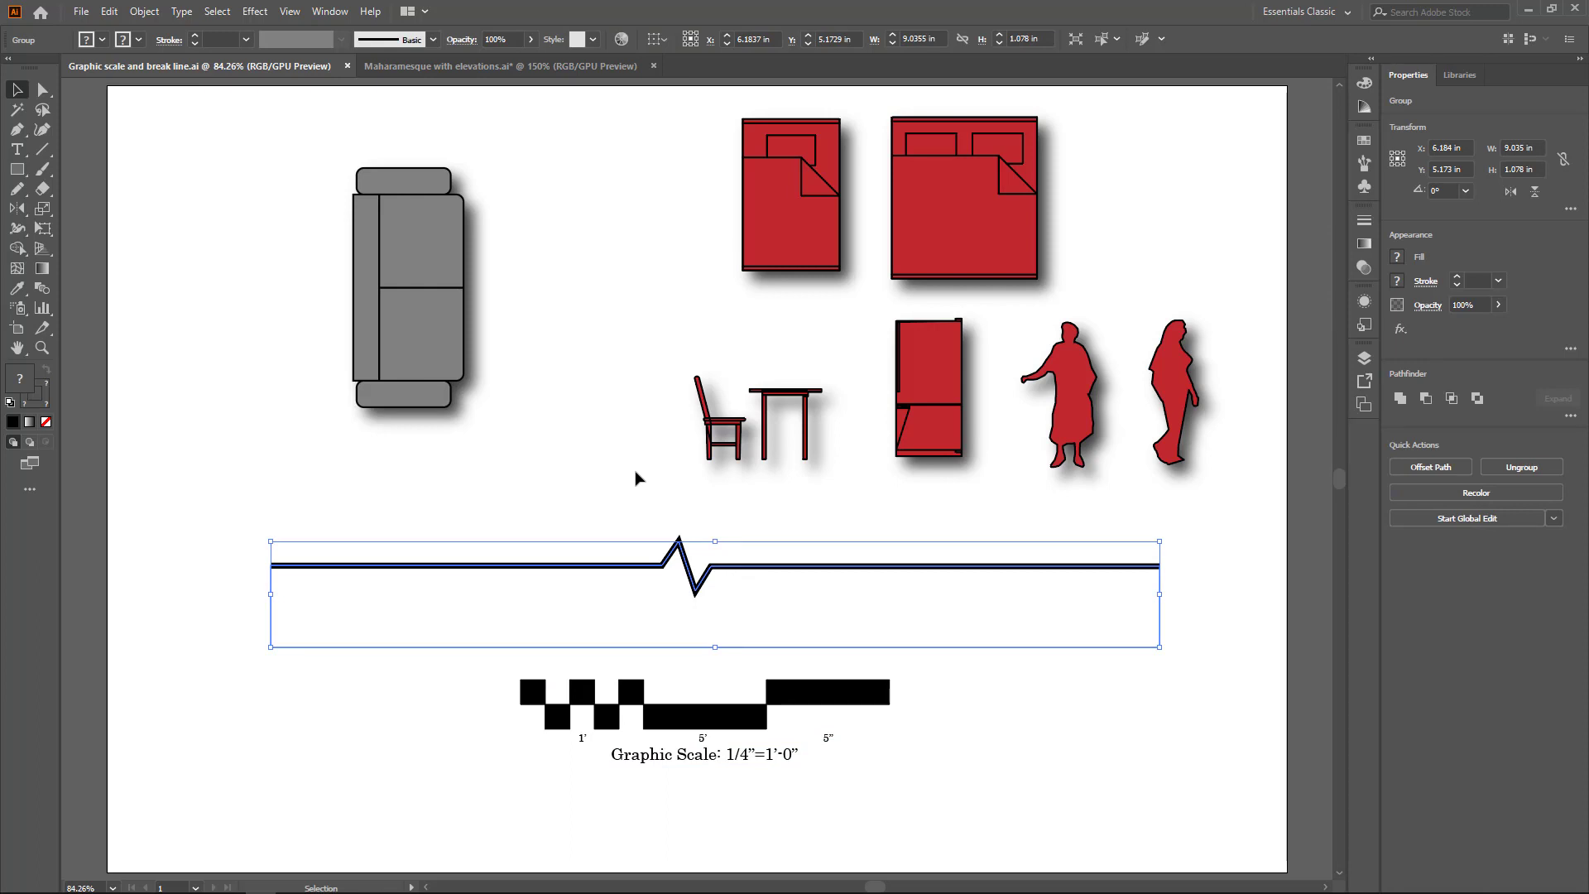
left_click(703, 718, "shift")
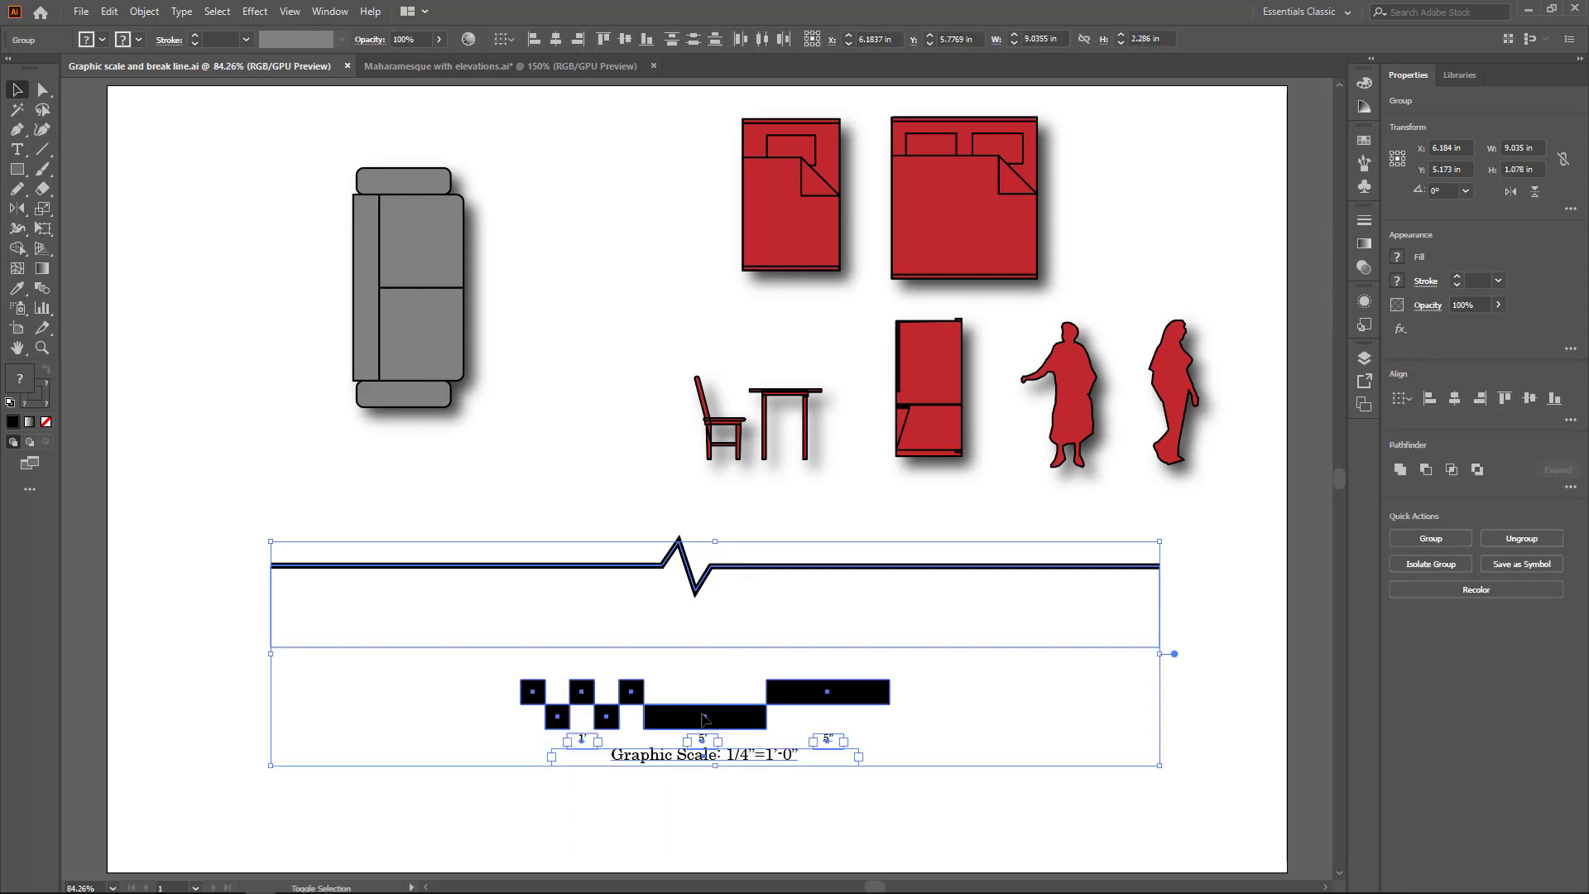
key("ctrl+c")
left_click(431, 66)
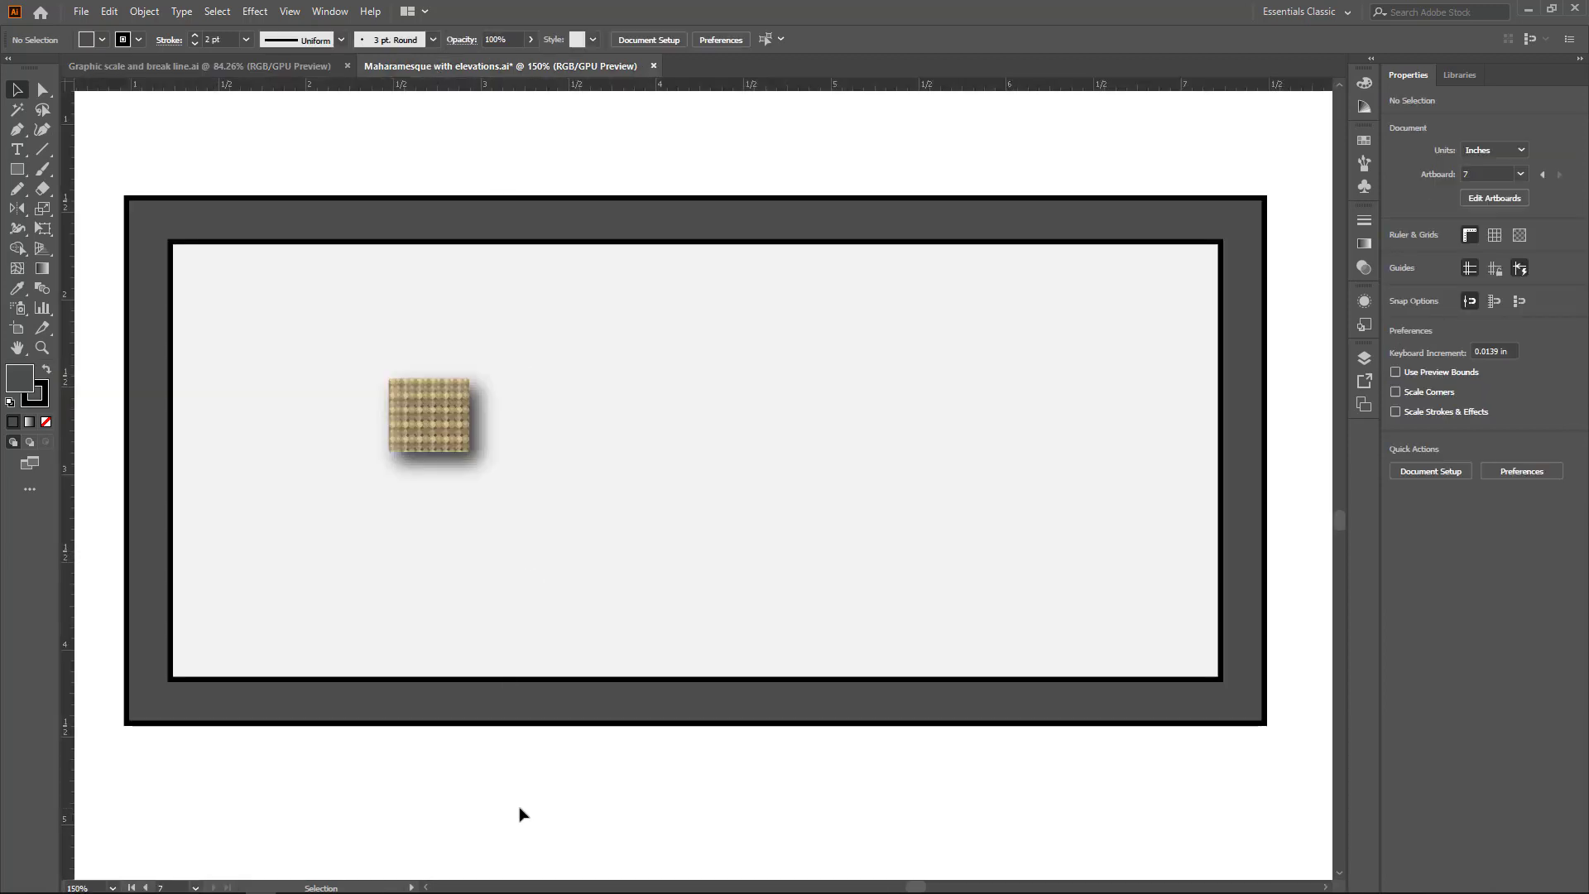
key("ctrl+v")
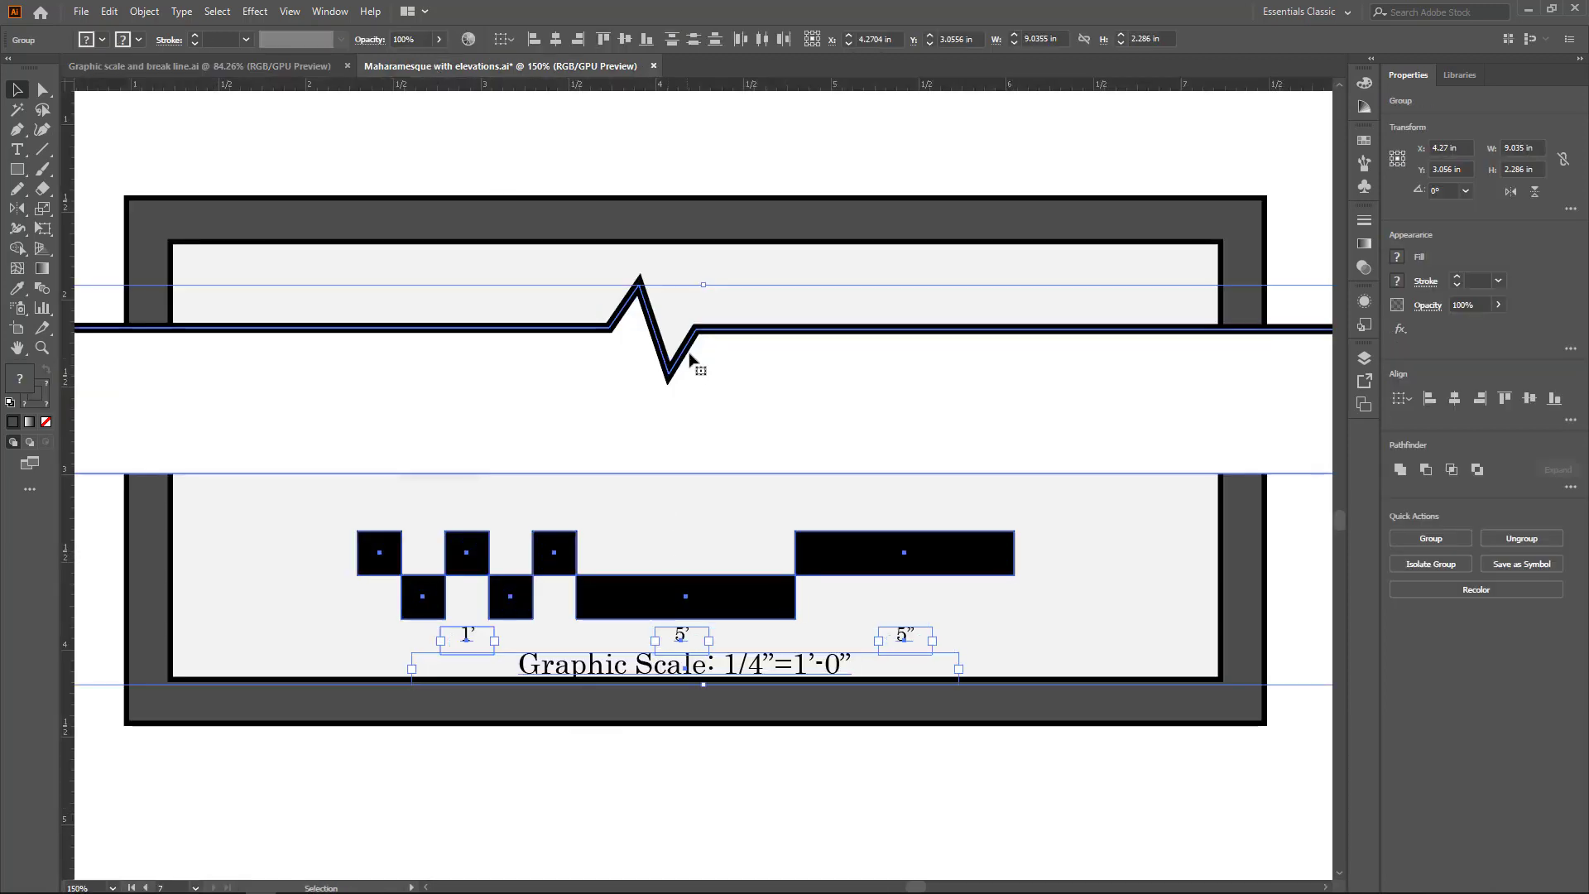
left_click_drag(681, 358, 704, 633)
left_click(657, 681)
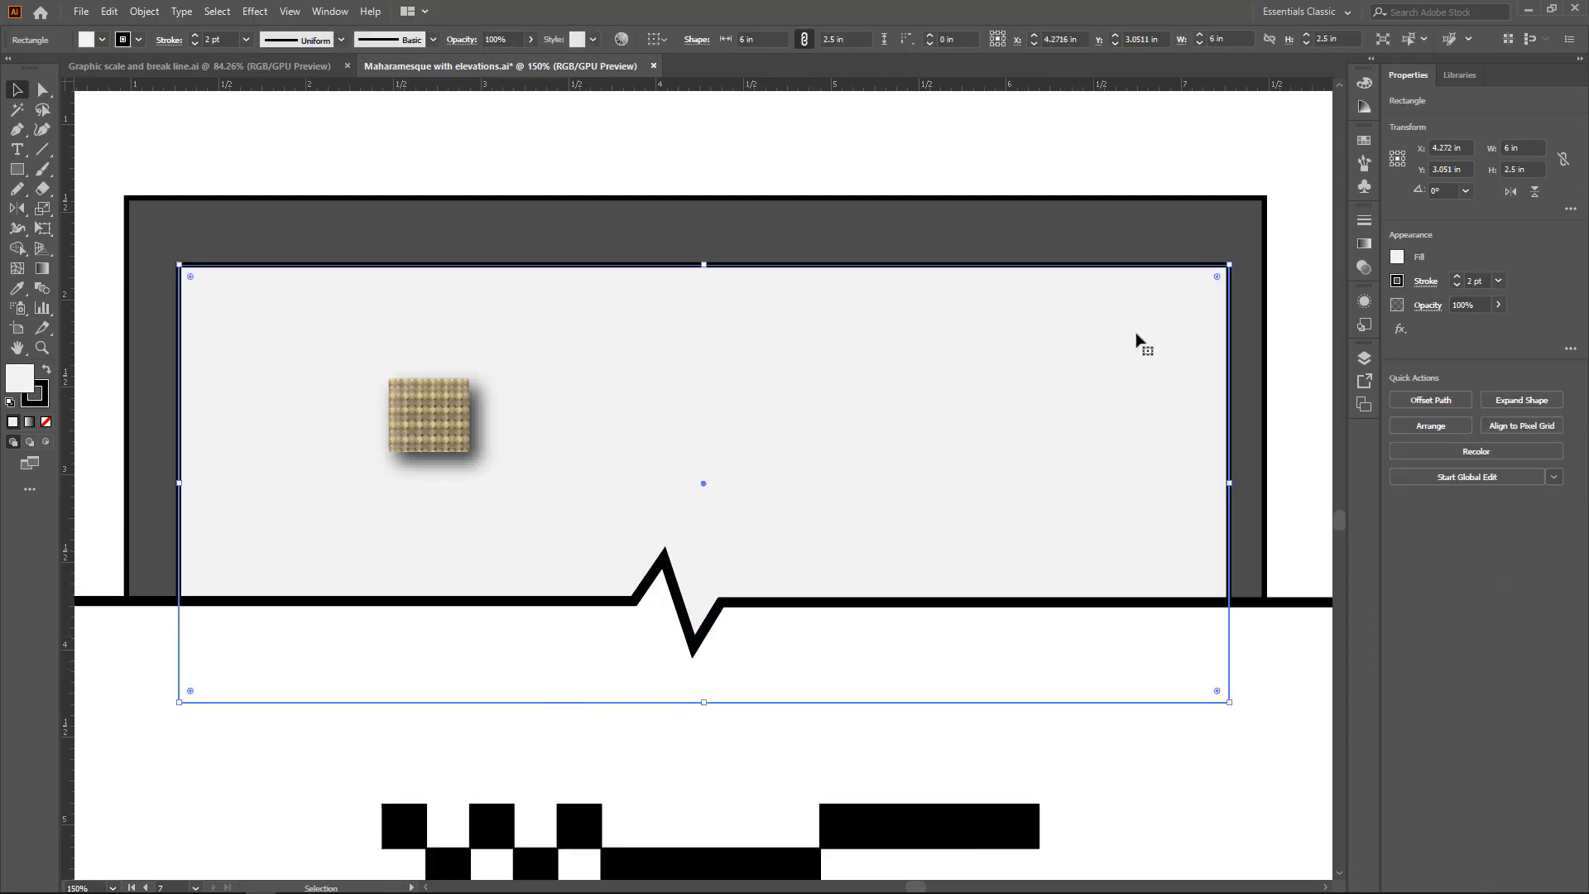
key("ctrl+z")
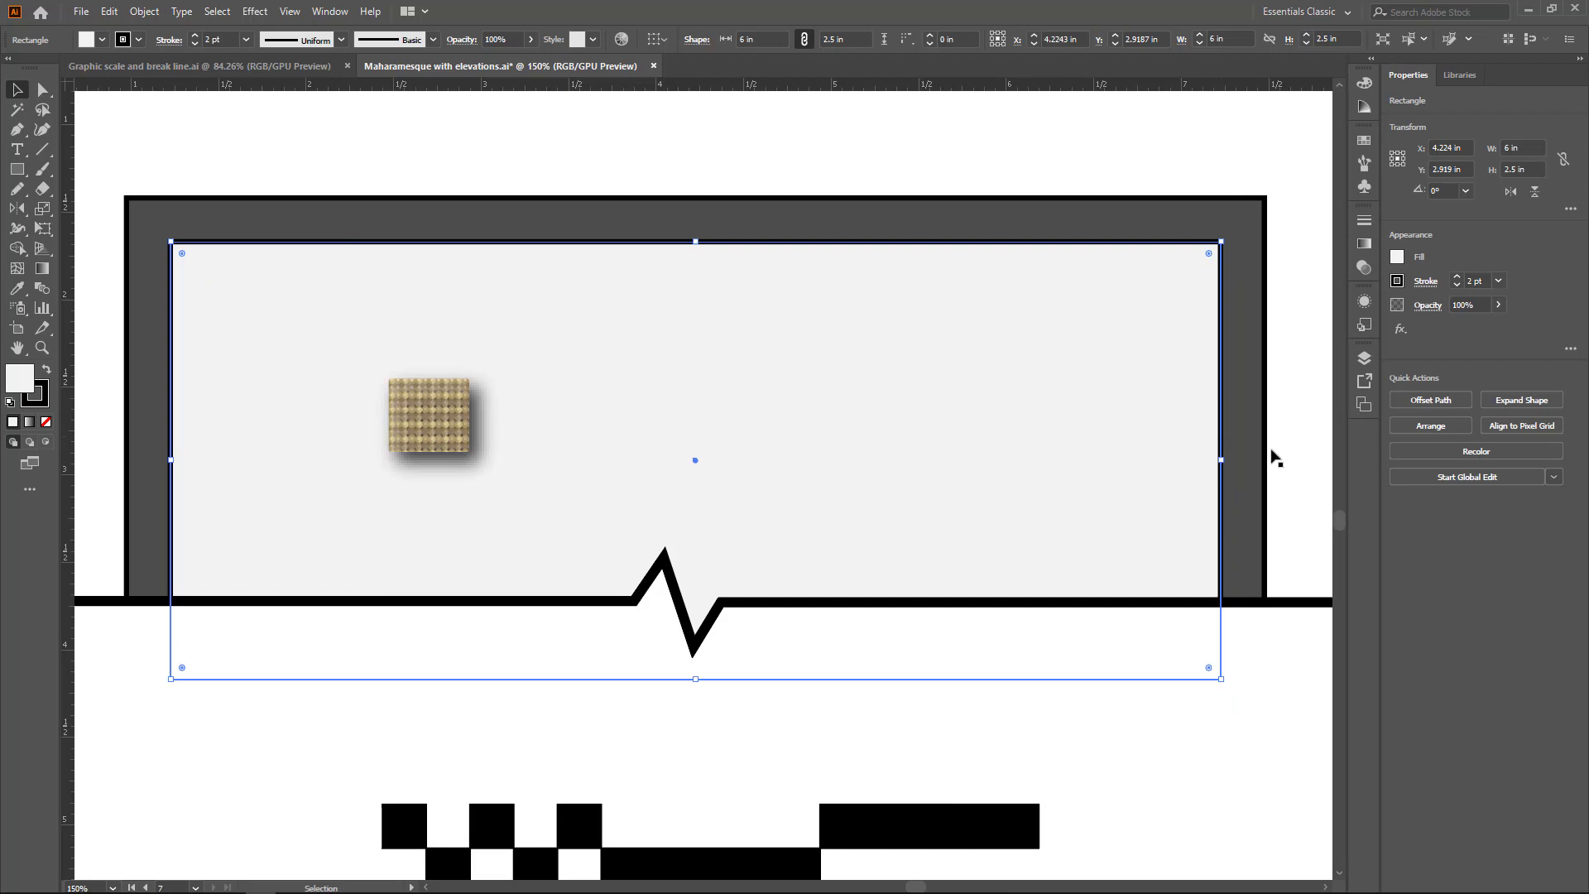
left_click(1277, 657)
left_click(1178, 777)
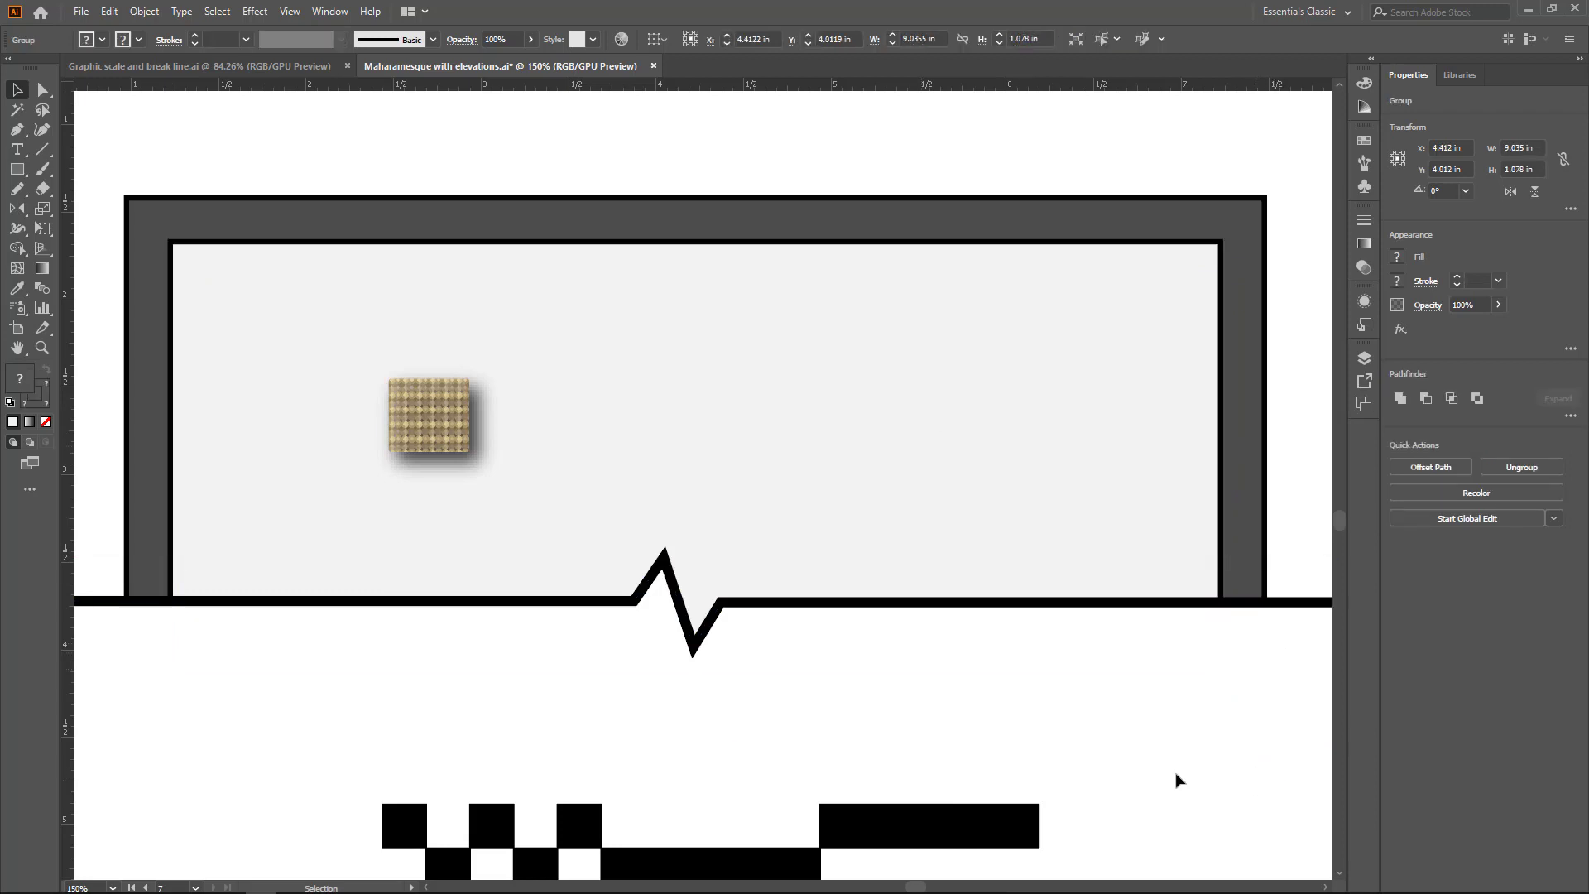
scroll(1000, 781, "down", 3)
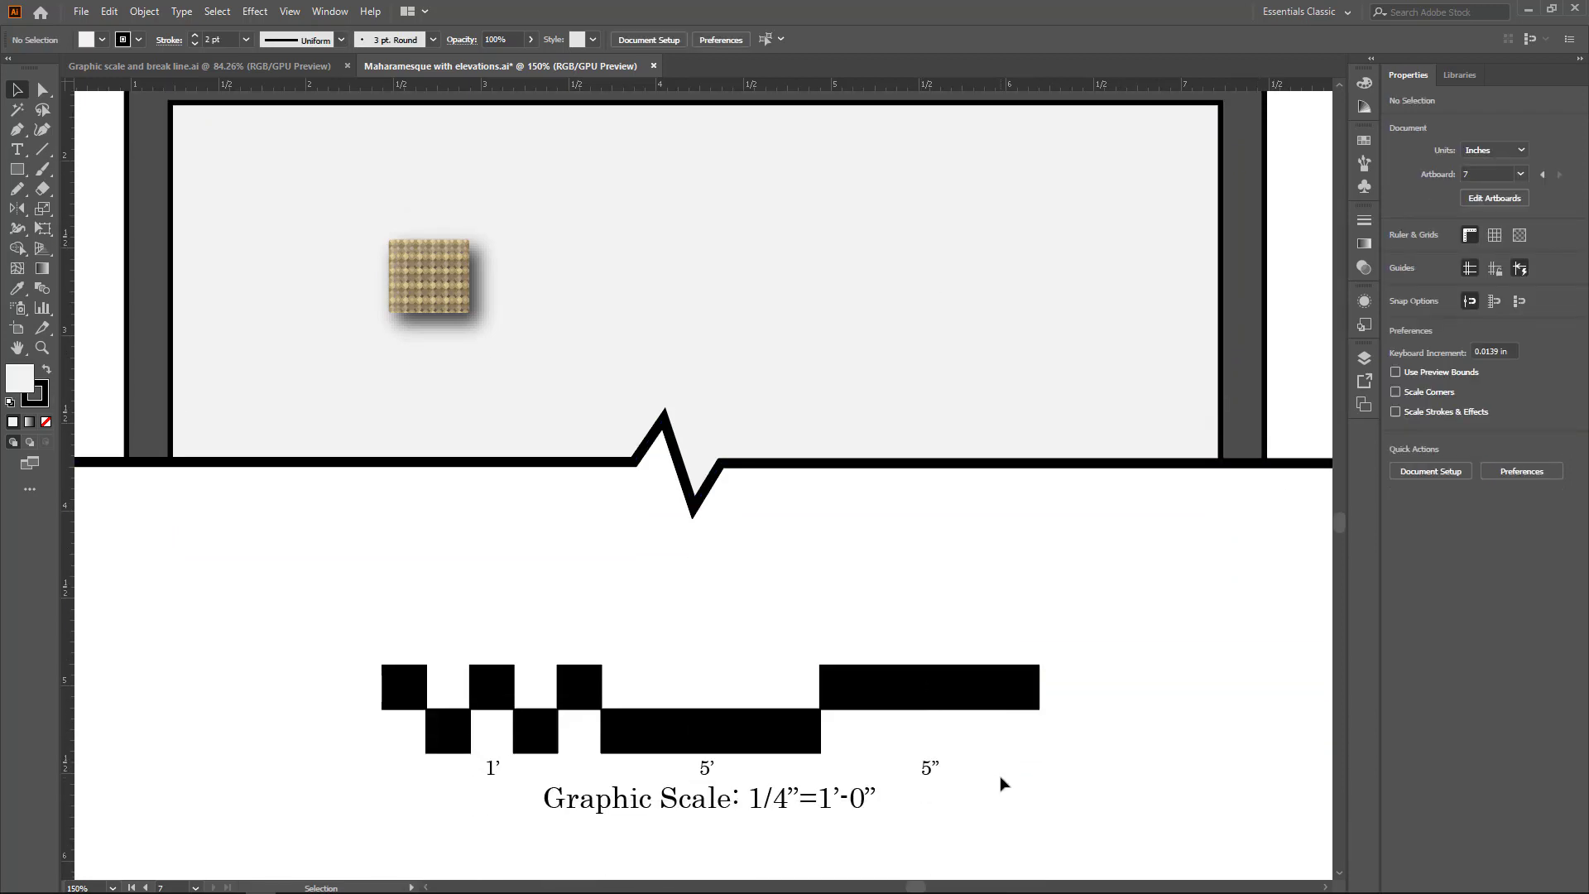
scroll(1004, 782, "up", 3)
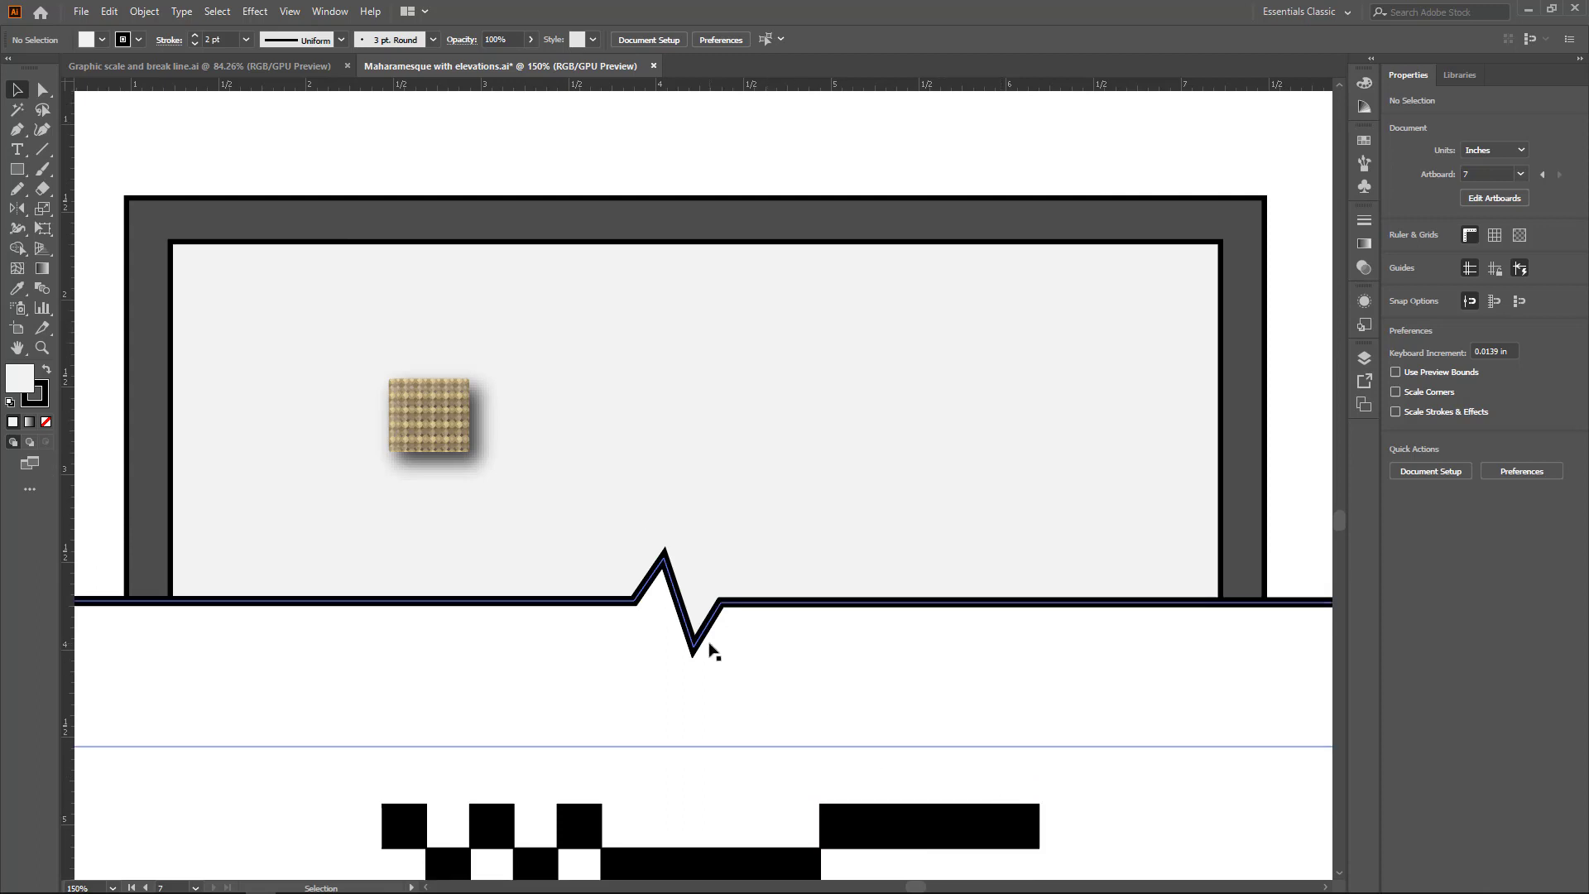
Lower the break line slightly so it crosses the walls just above the 4 in vertical ruler mark.
left_click_drag(710, 649, 712, 658)
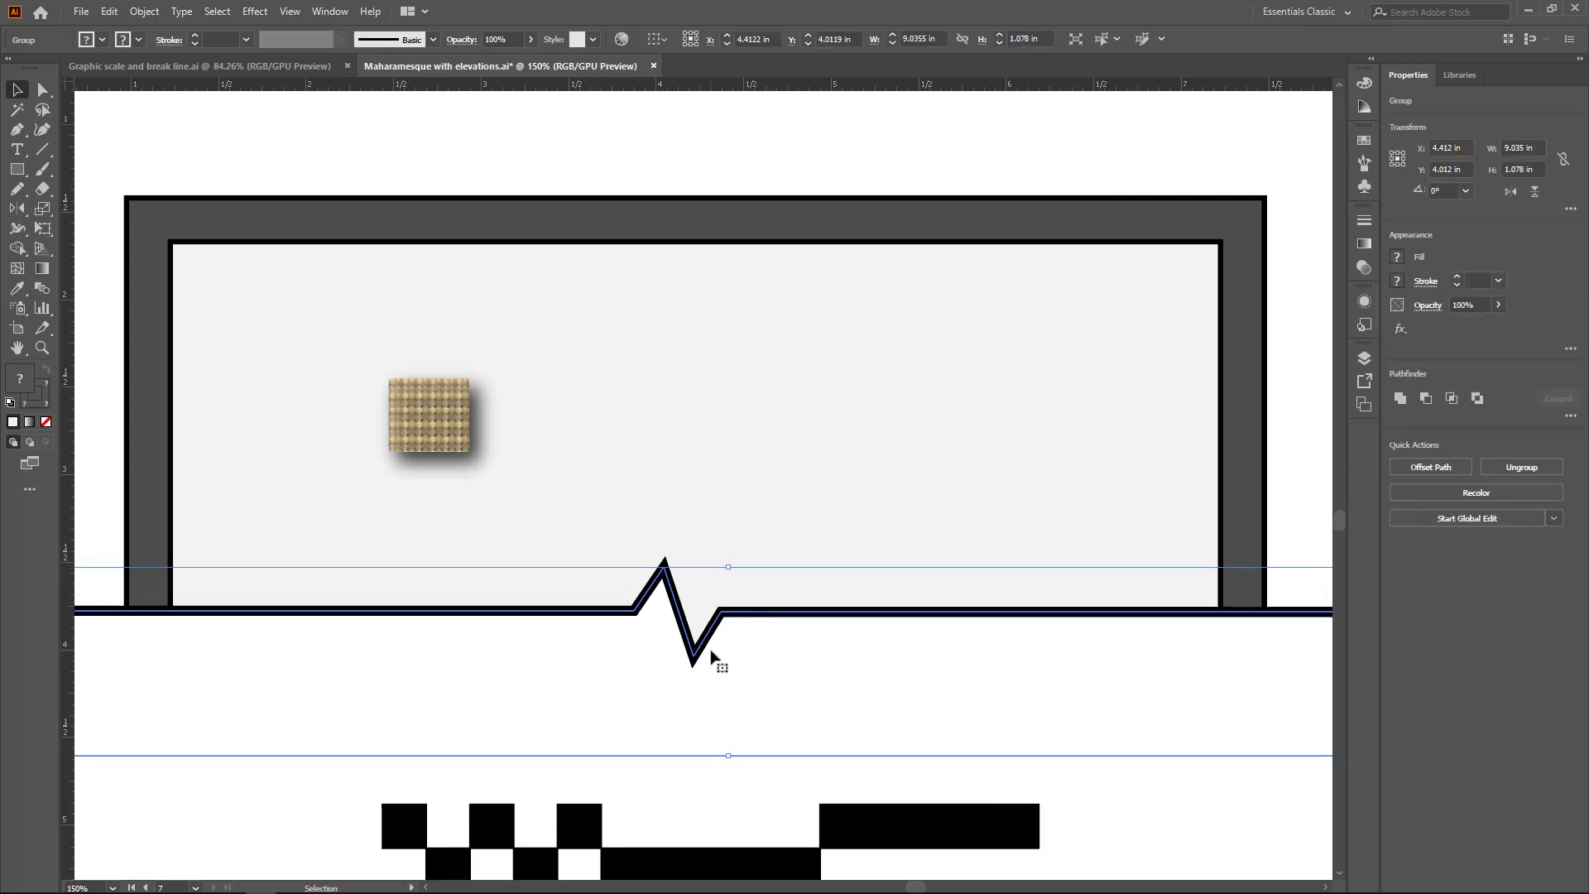
key("Down")
key("Down")
key("Down")
key("Down")
key("Down")
key("Down")
key("Down")
key("Down")
key("Down")
key("Down")
key("Down")
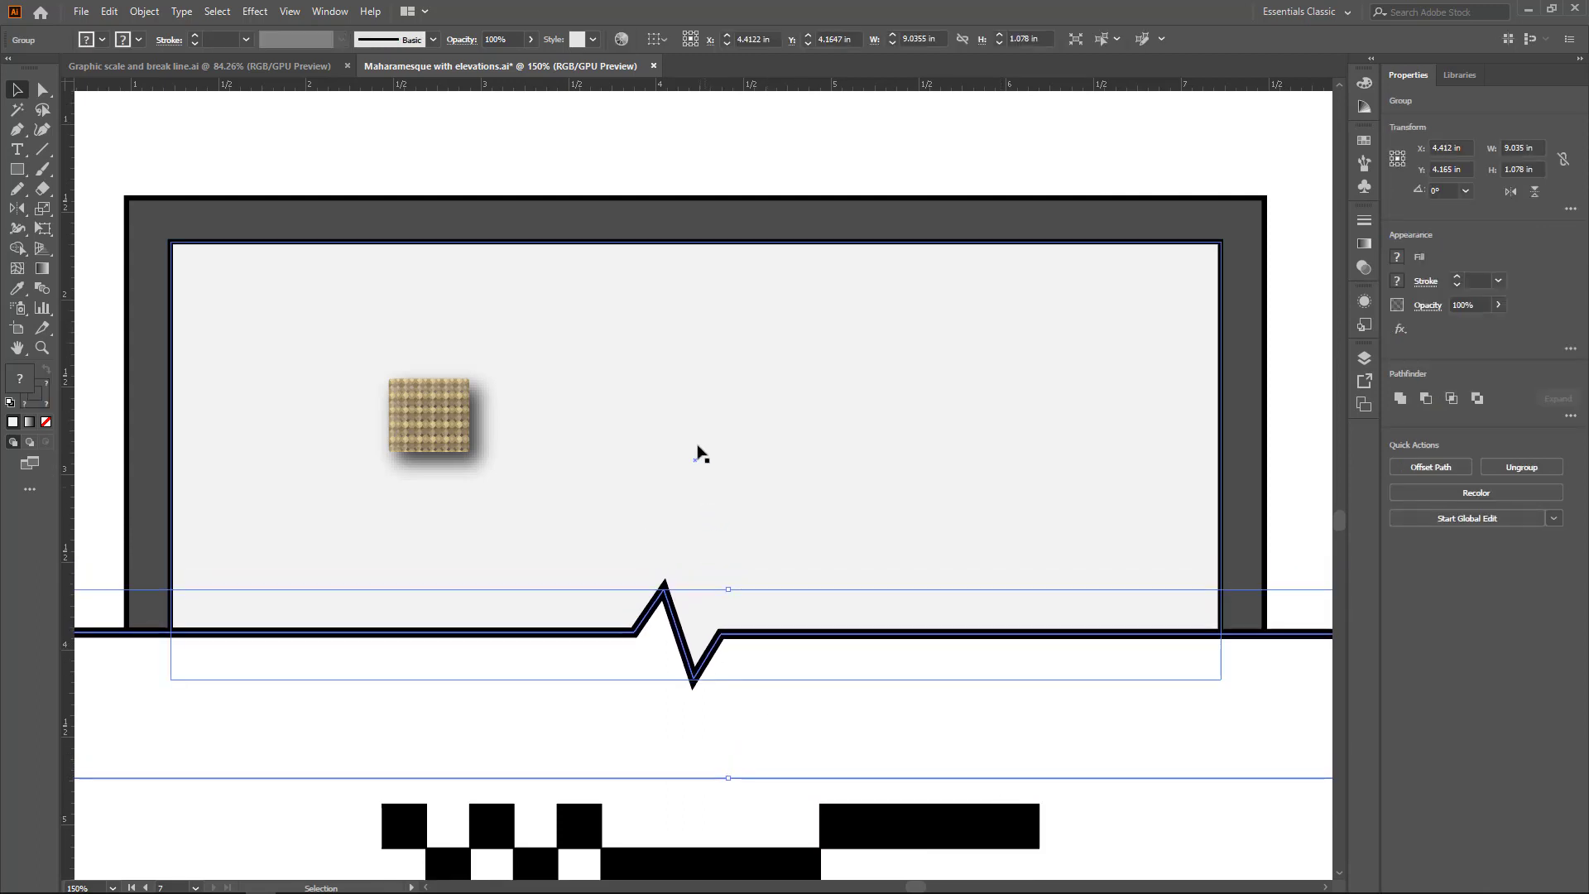
key("Down")
key("Down")
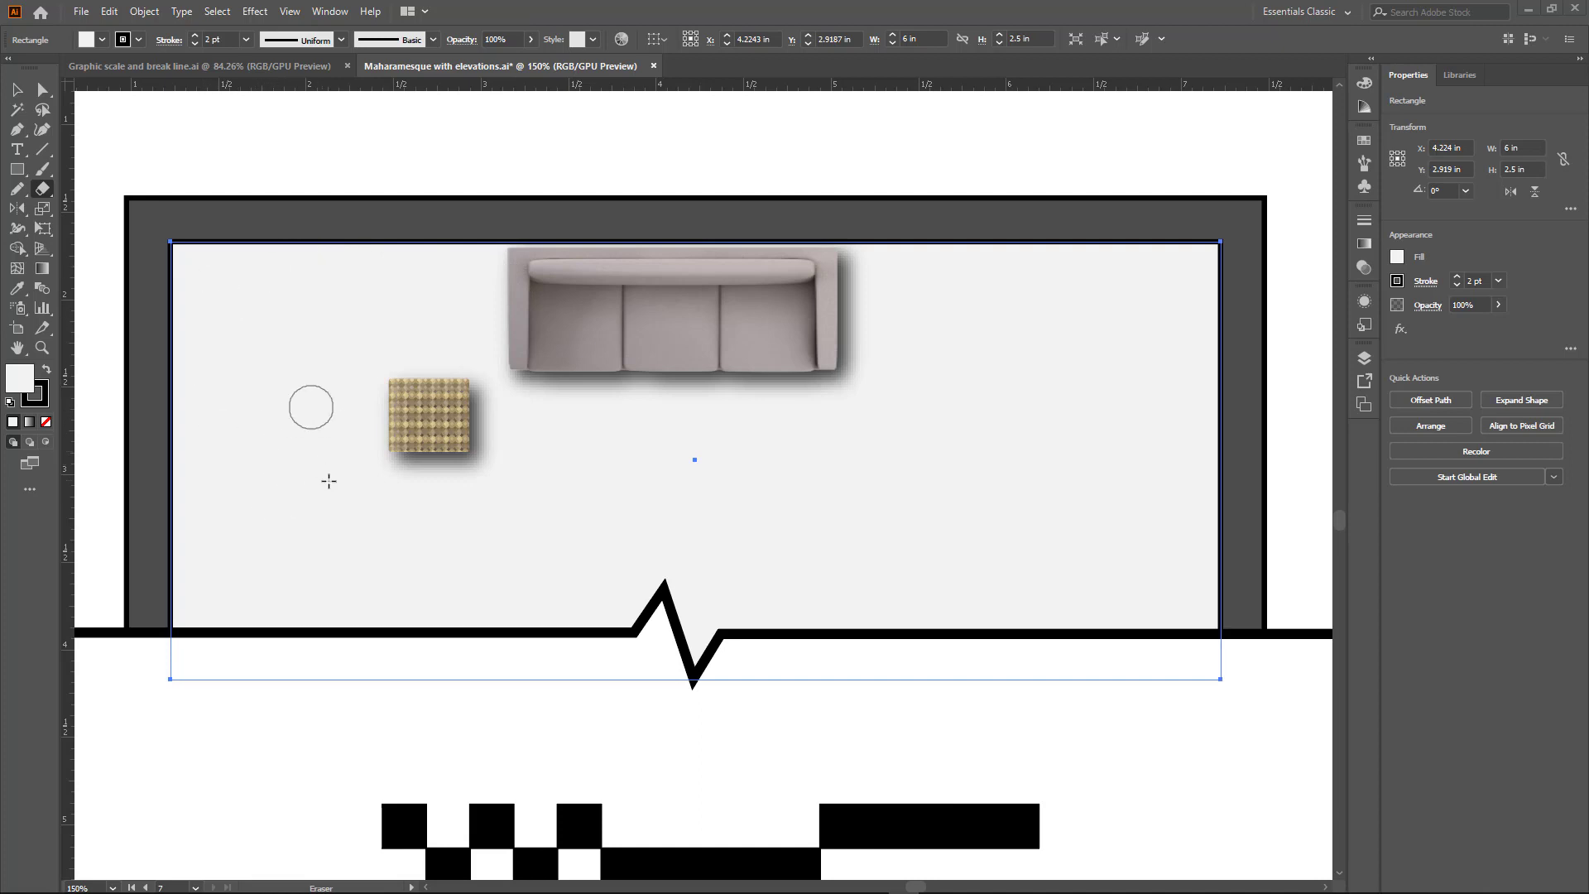
Set the Eraser to a 90° angle and 0% roundness, and erase a horizontal strip inward from each side wall to form interior walls.
double_click(41, 192)
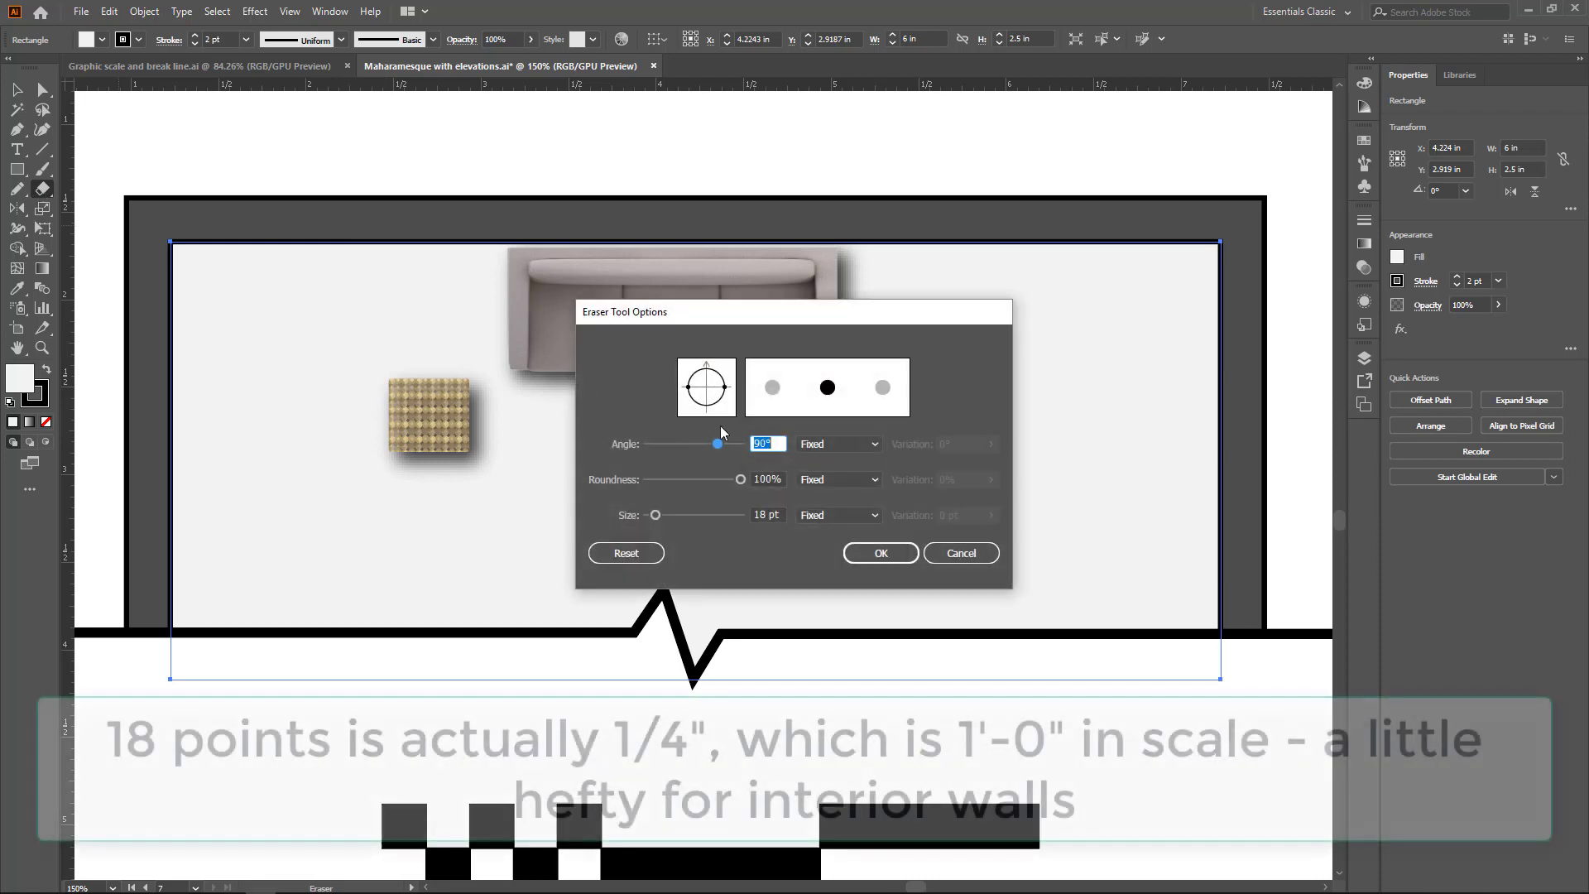
left_click_drag(742, 481, 643, 486)
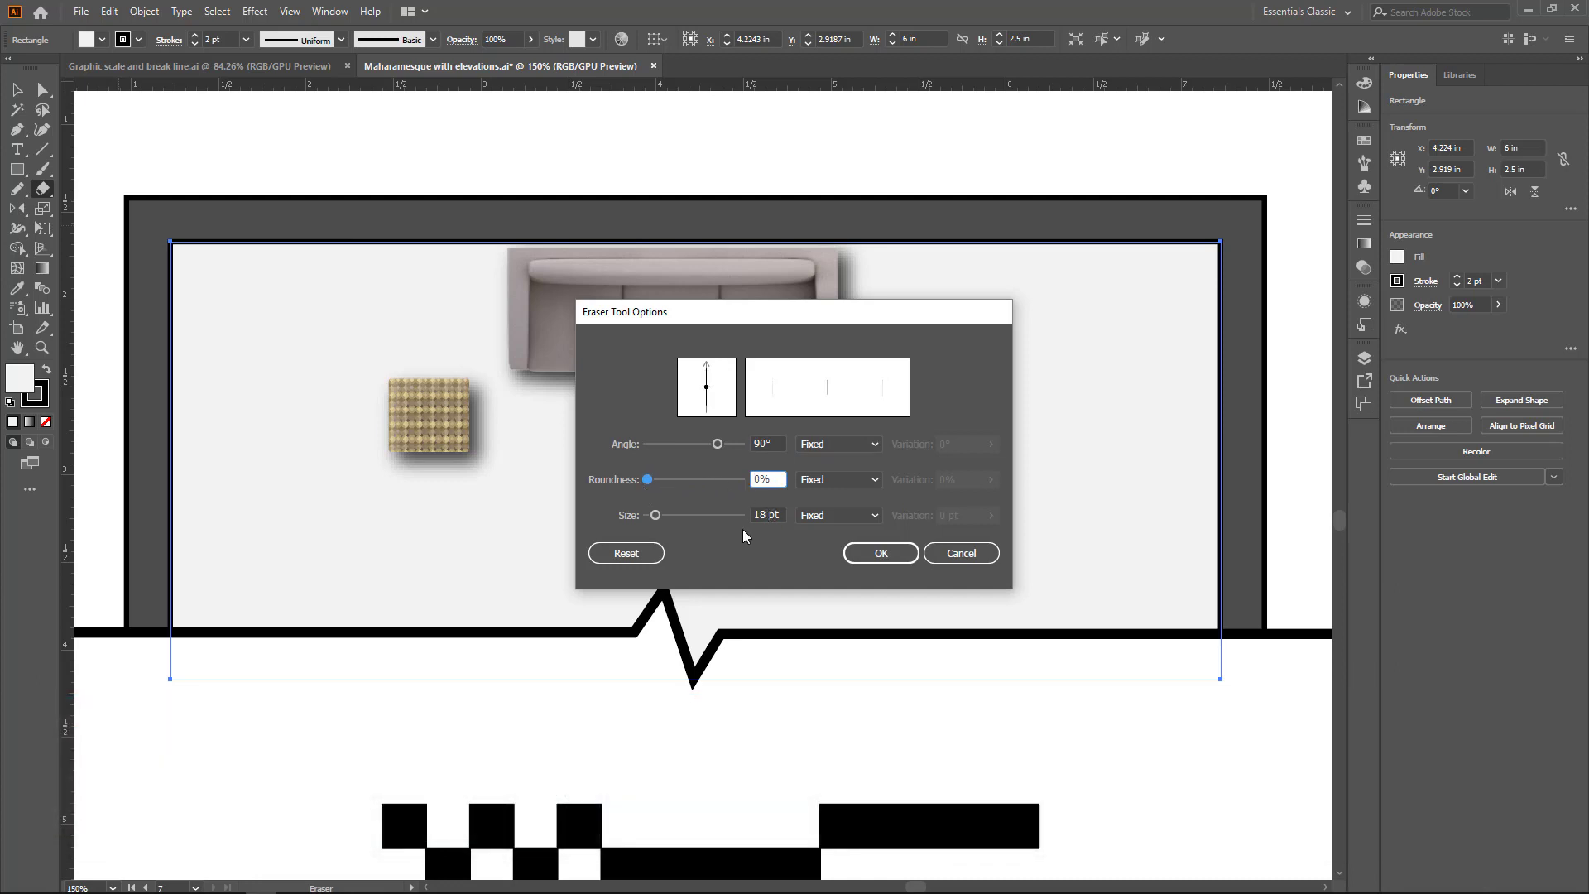
left_click(871, 556)
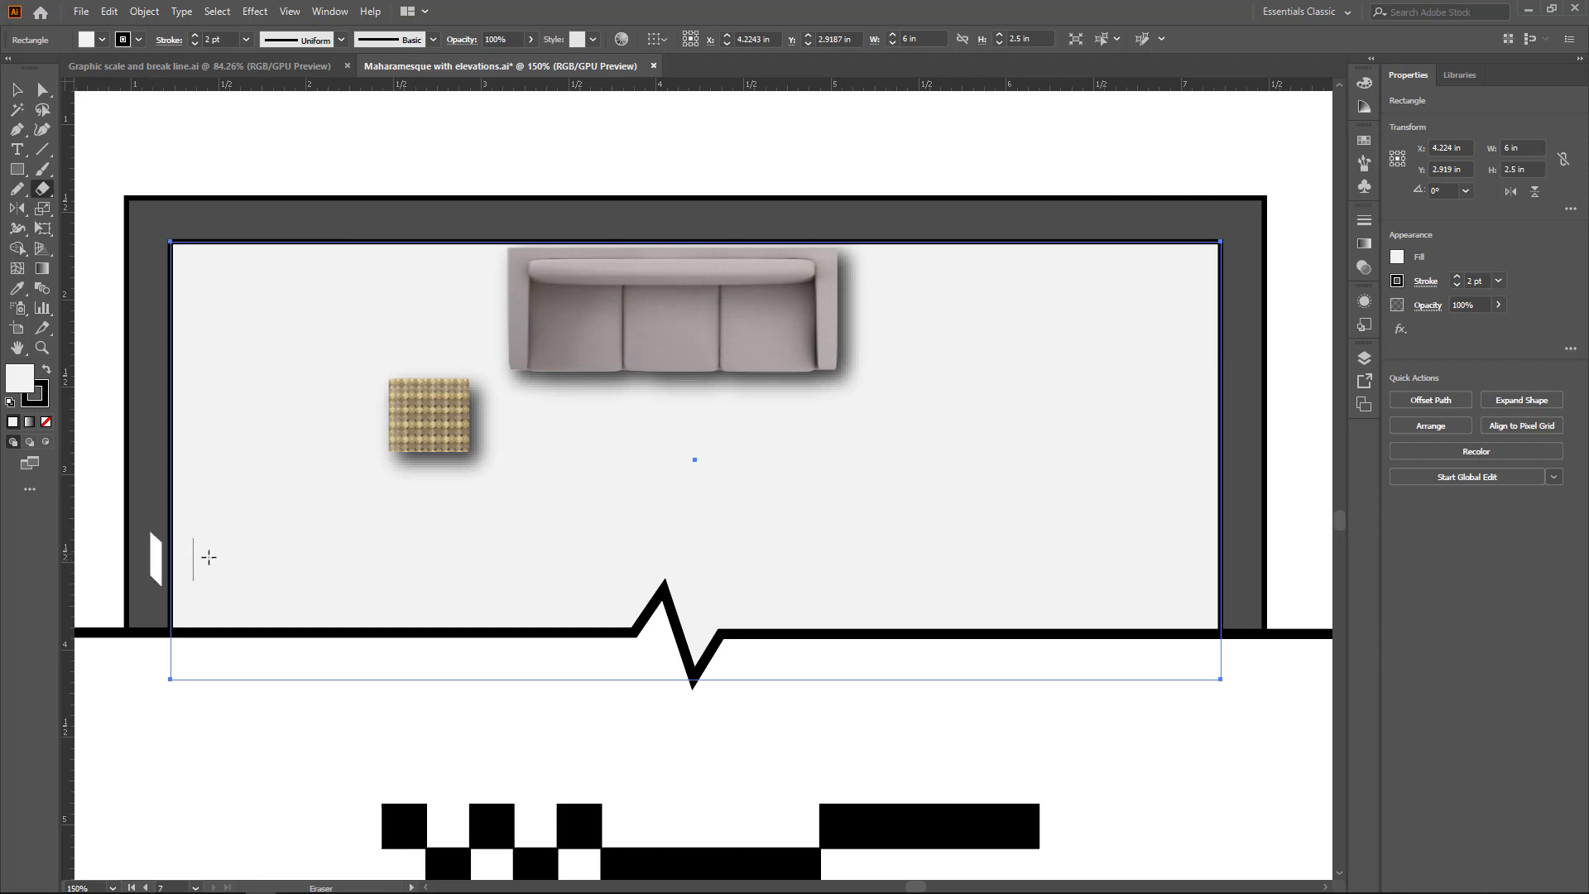
left_click_drag(166, 564, 499, 558)
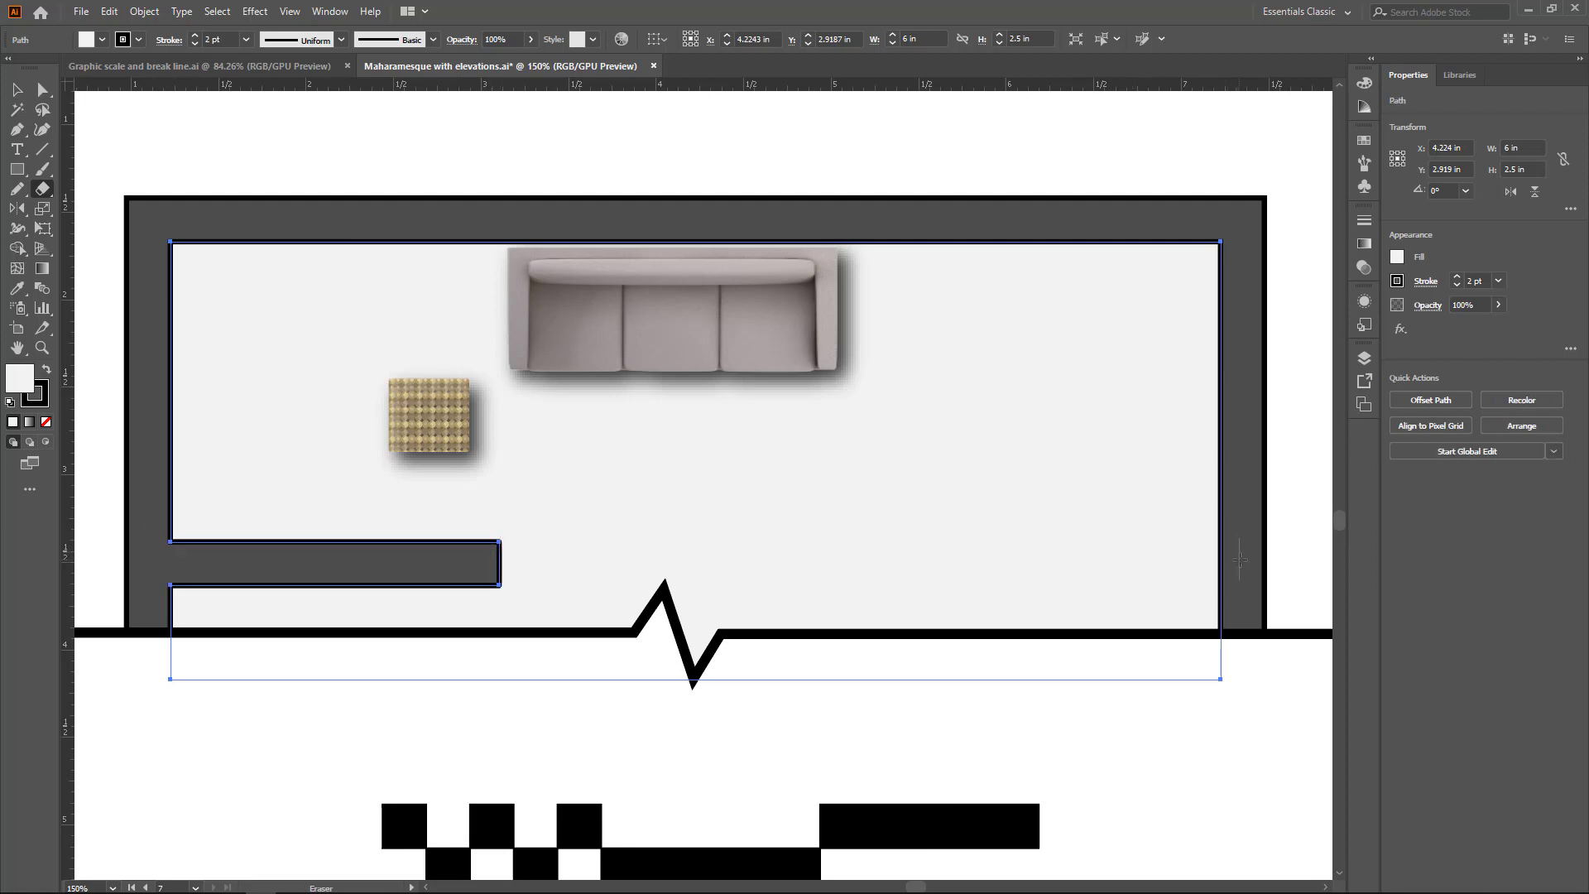
left_click_drag(1238, 563, 865, 571)
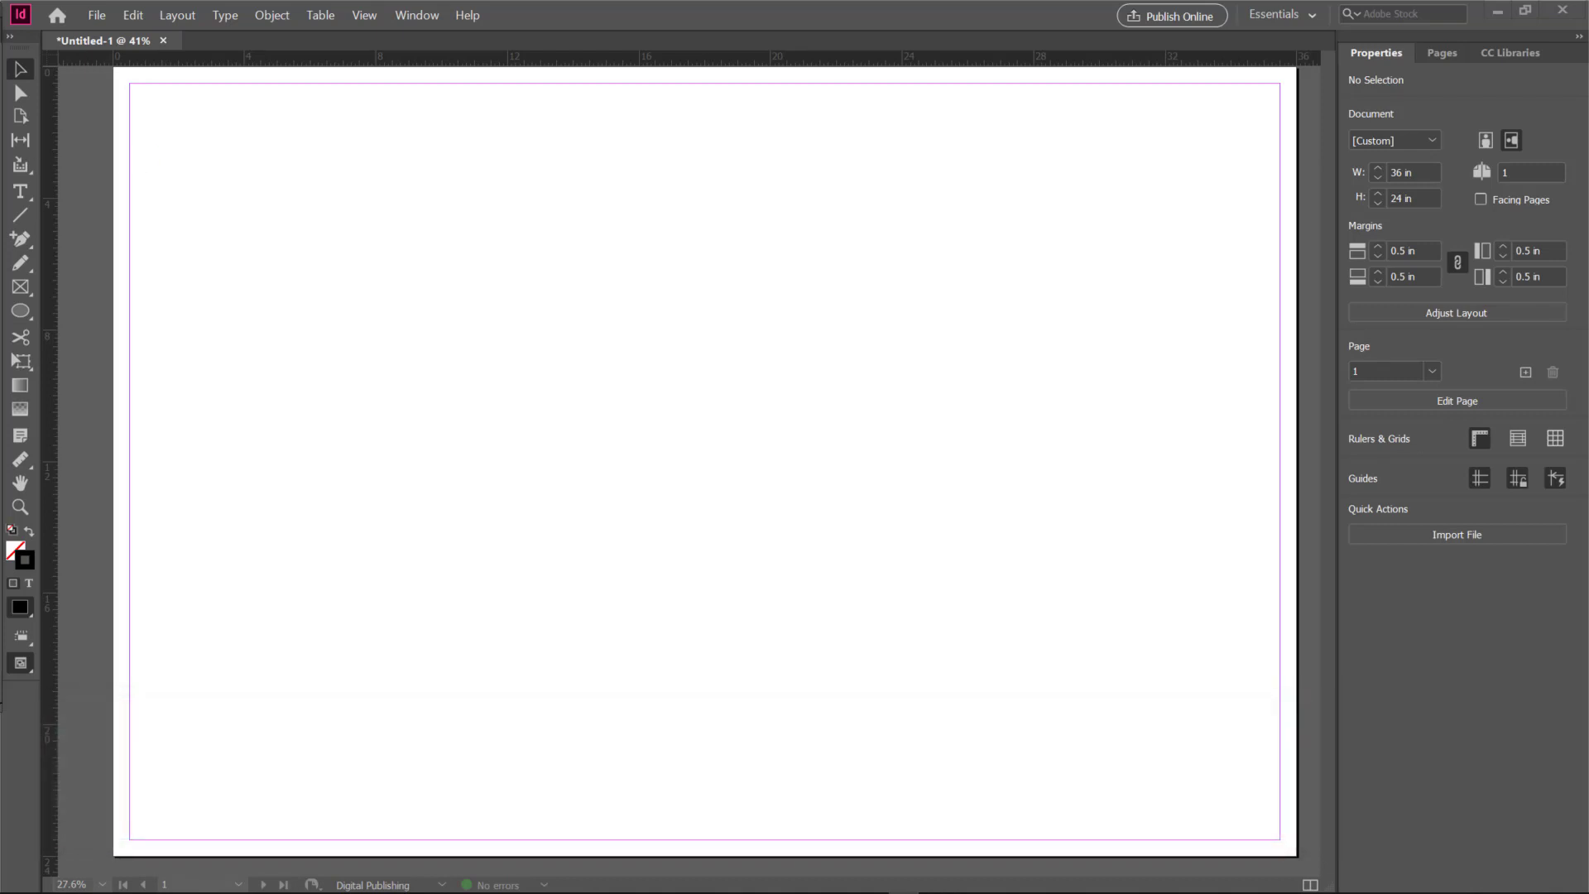
Switch to the blank InDesign document and choose Maharamesque with elevations.ai to place with import options shown.
left_click(97, 15)
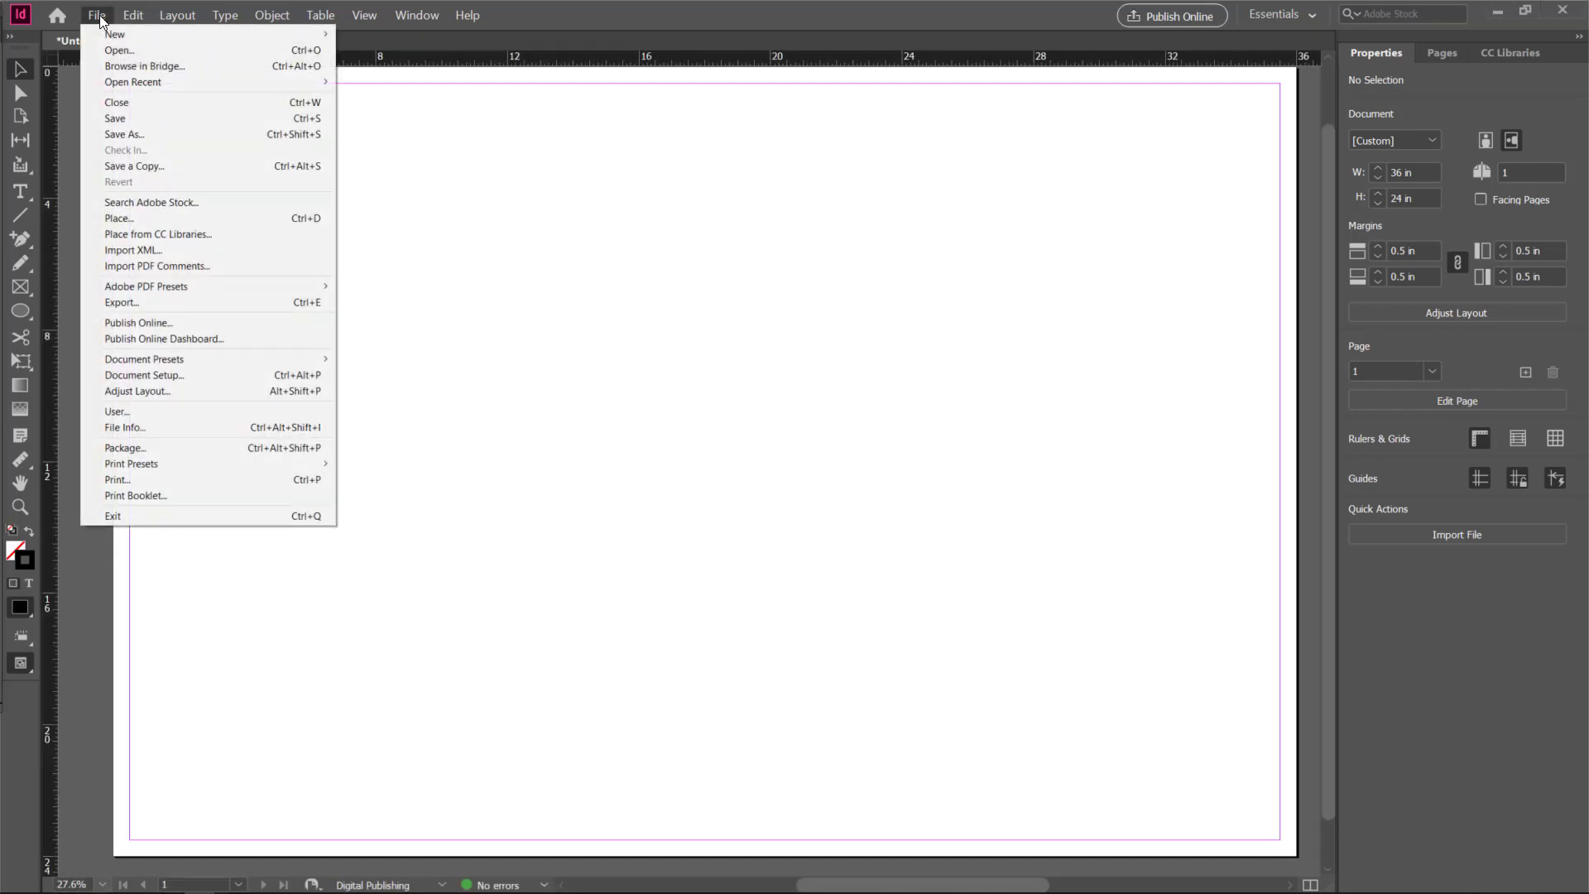
left_click(168, 219)
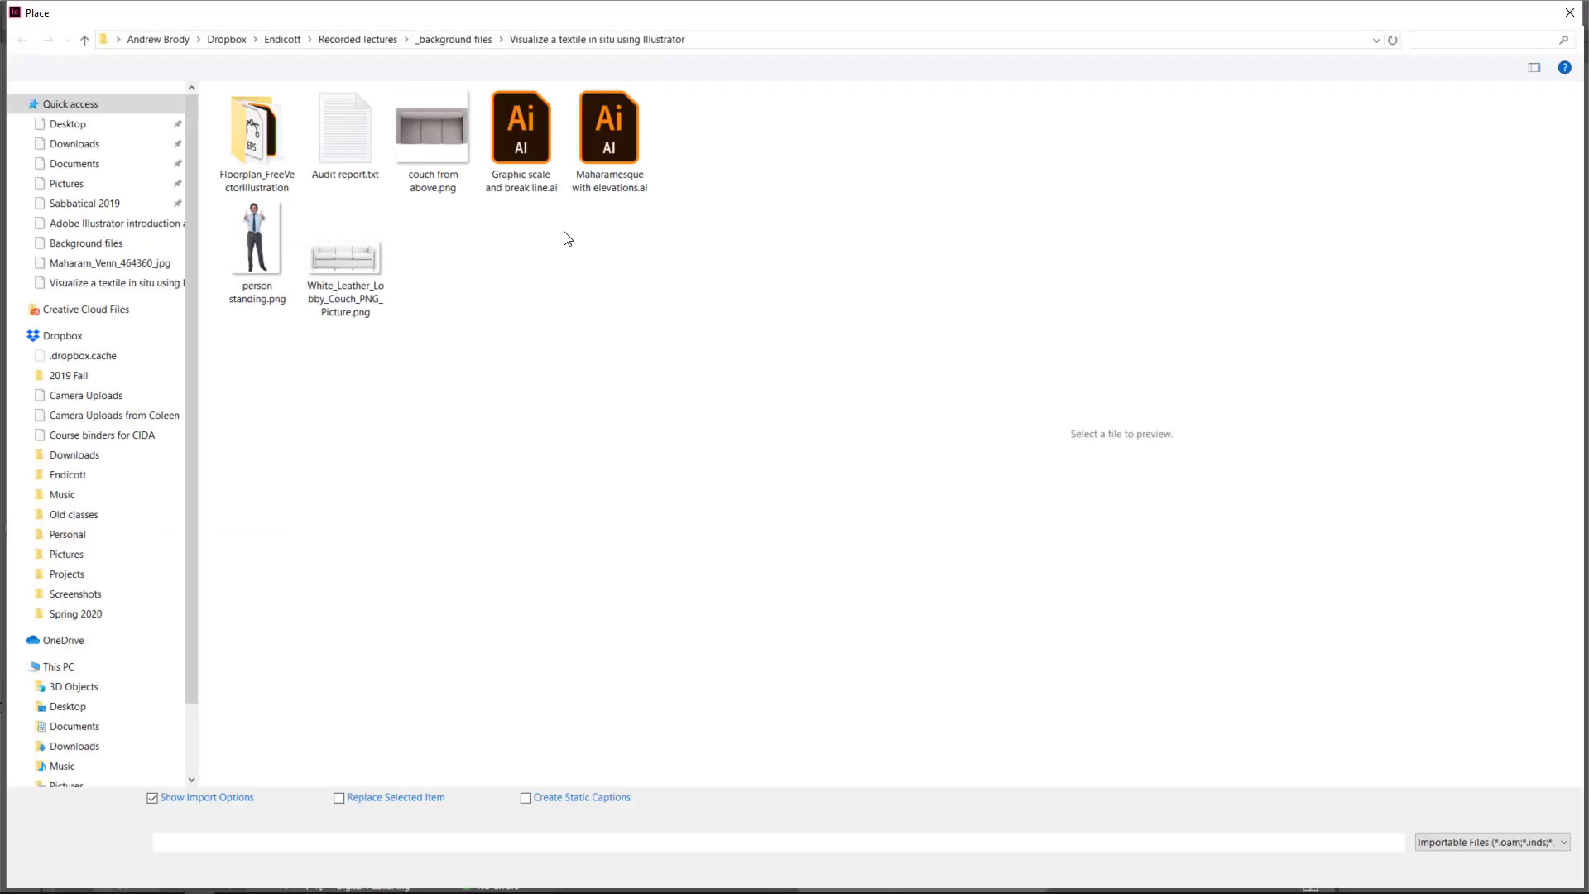
left_click(610, 148)
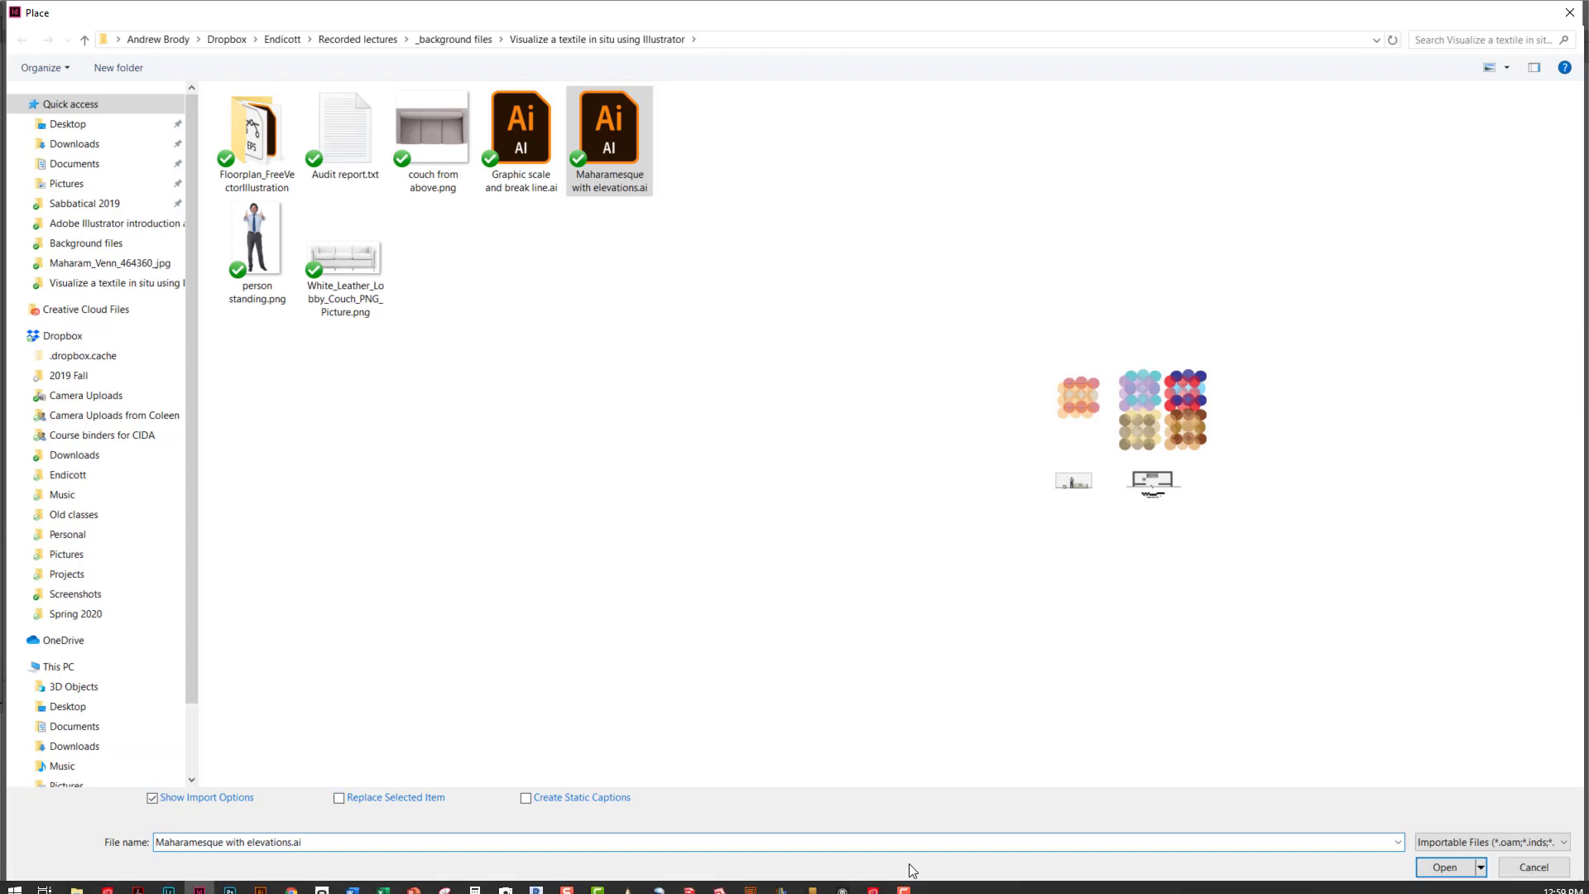
left_click(1448, 867)
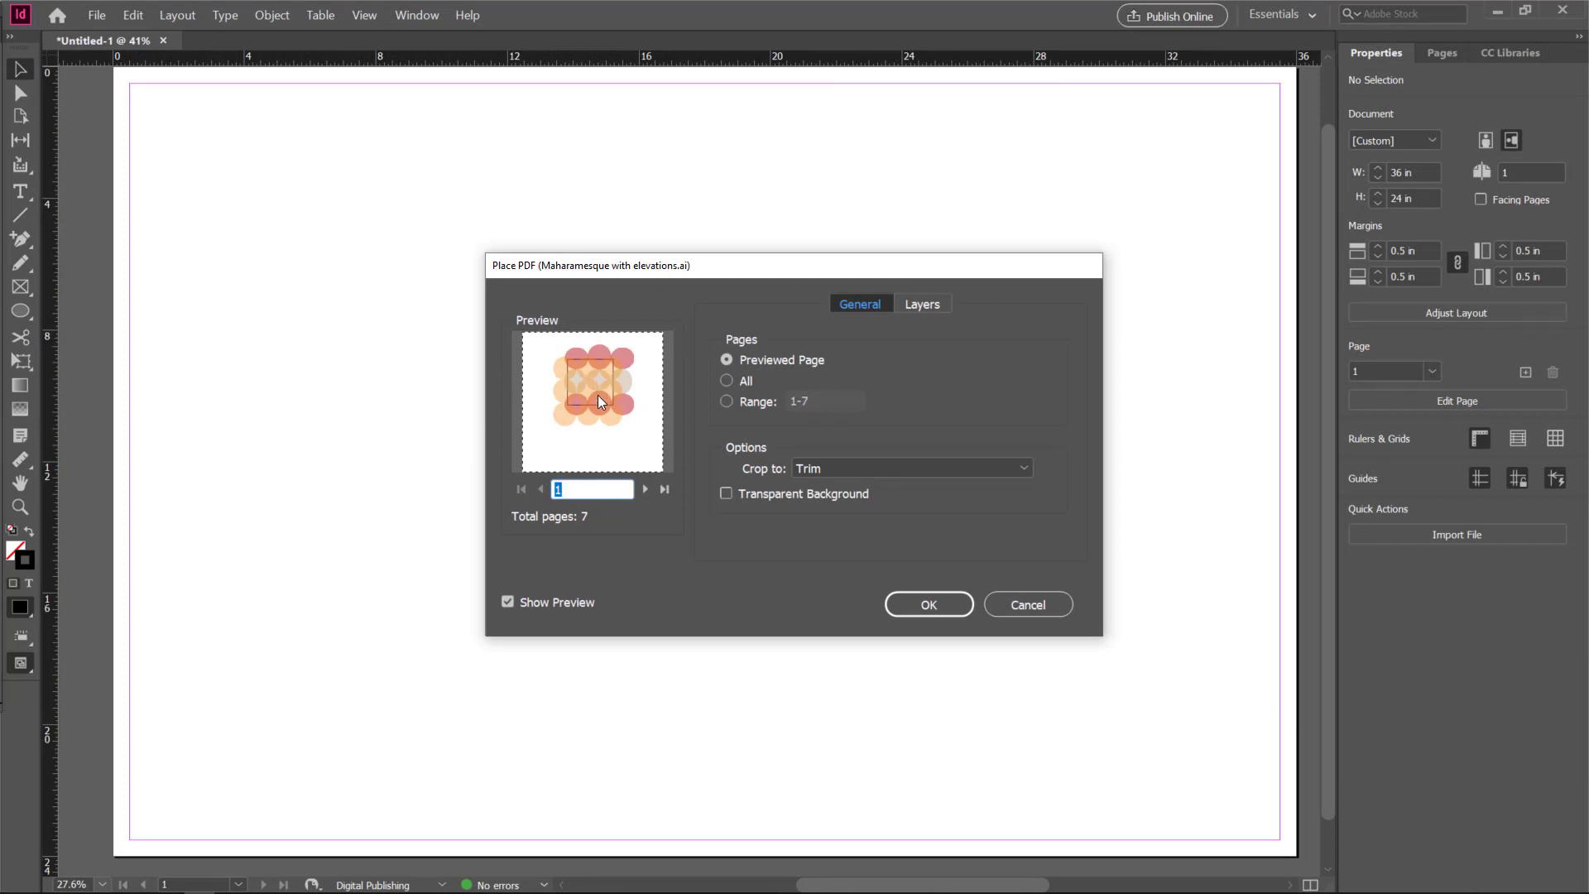
Preview the file's pages through page 7, and set the import to page range 2-7 cropped to Art.
left_click(645, 489)
left_click(645, 489)
left_click(644, 490)
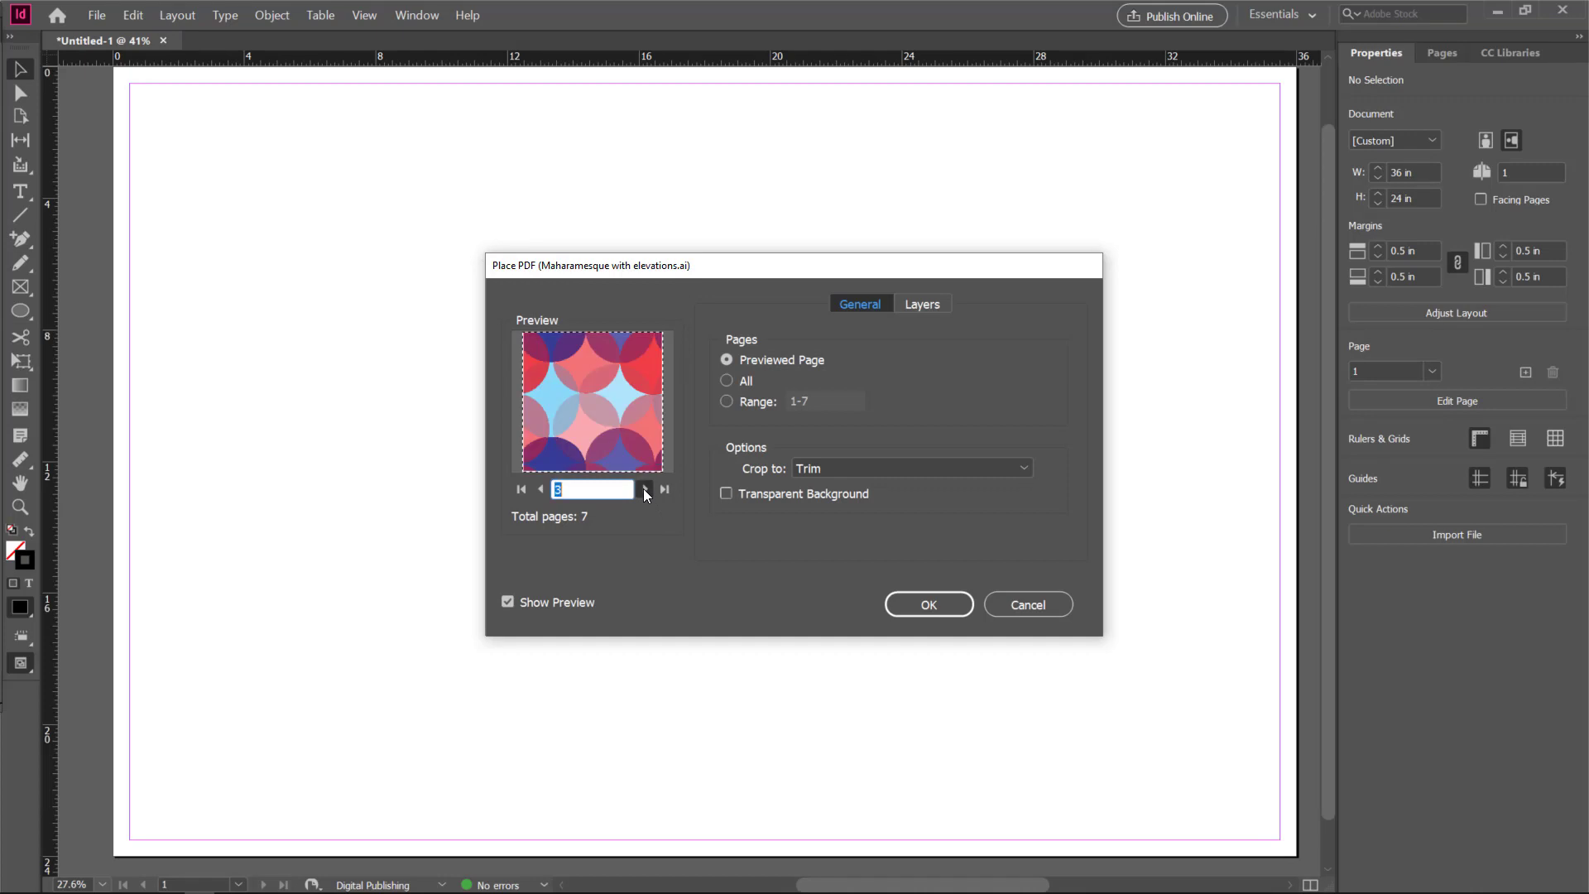
left_click(644, 489)
left_click(645, 489)
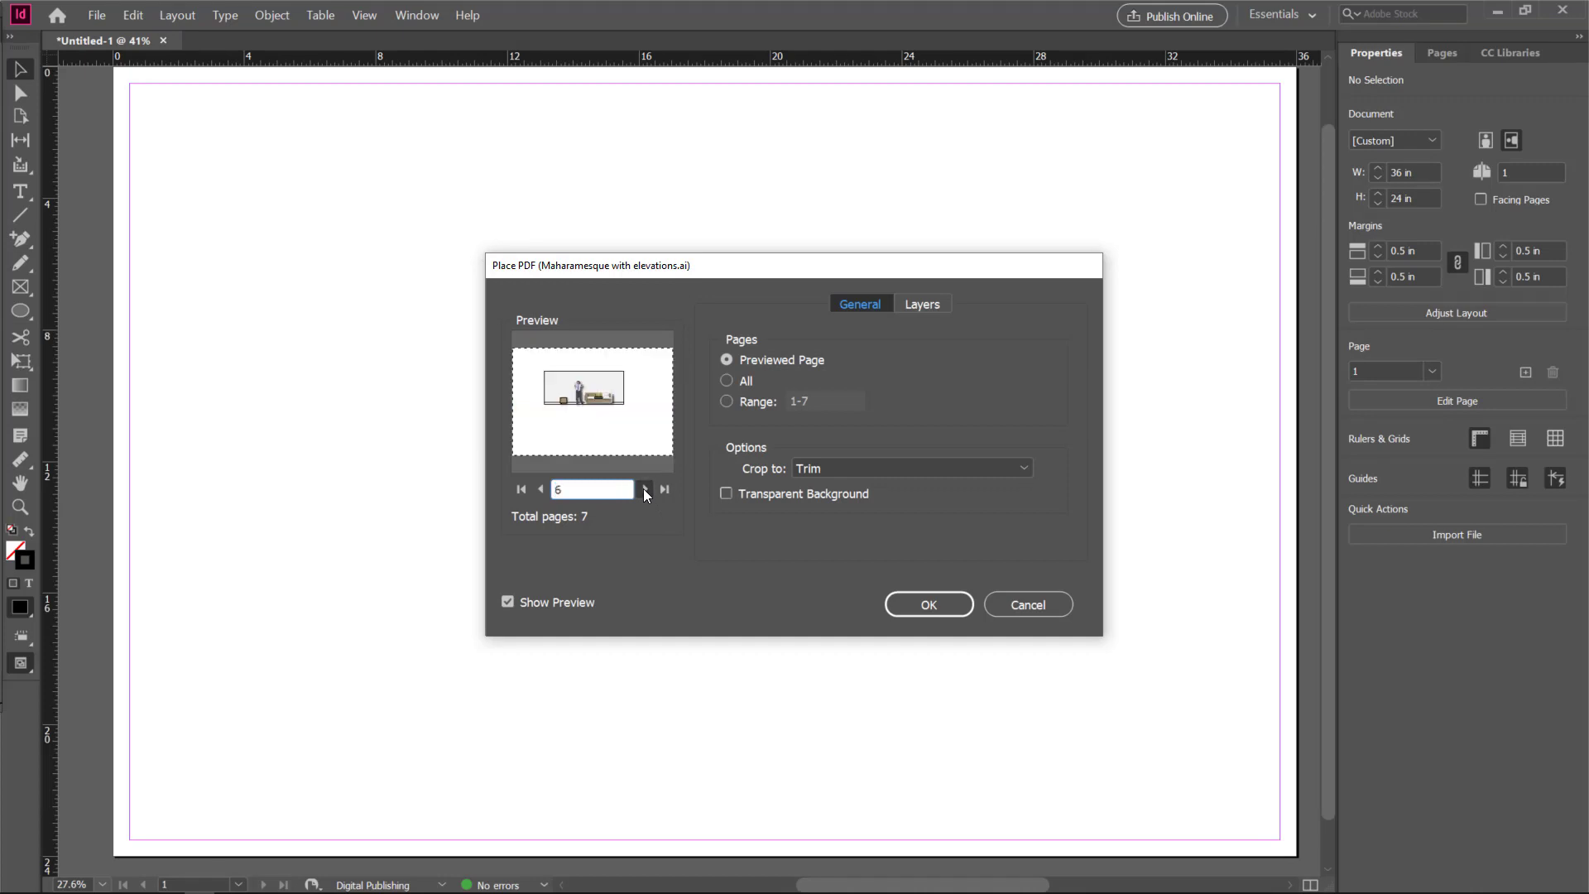
left_click(644, 489)
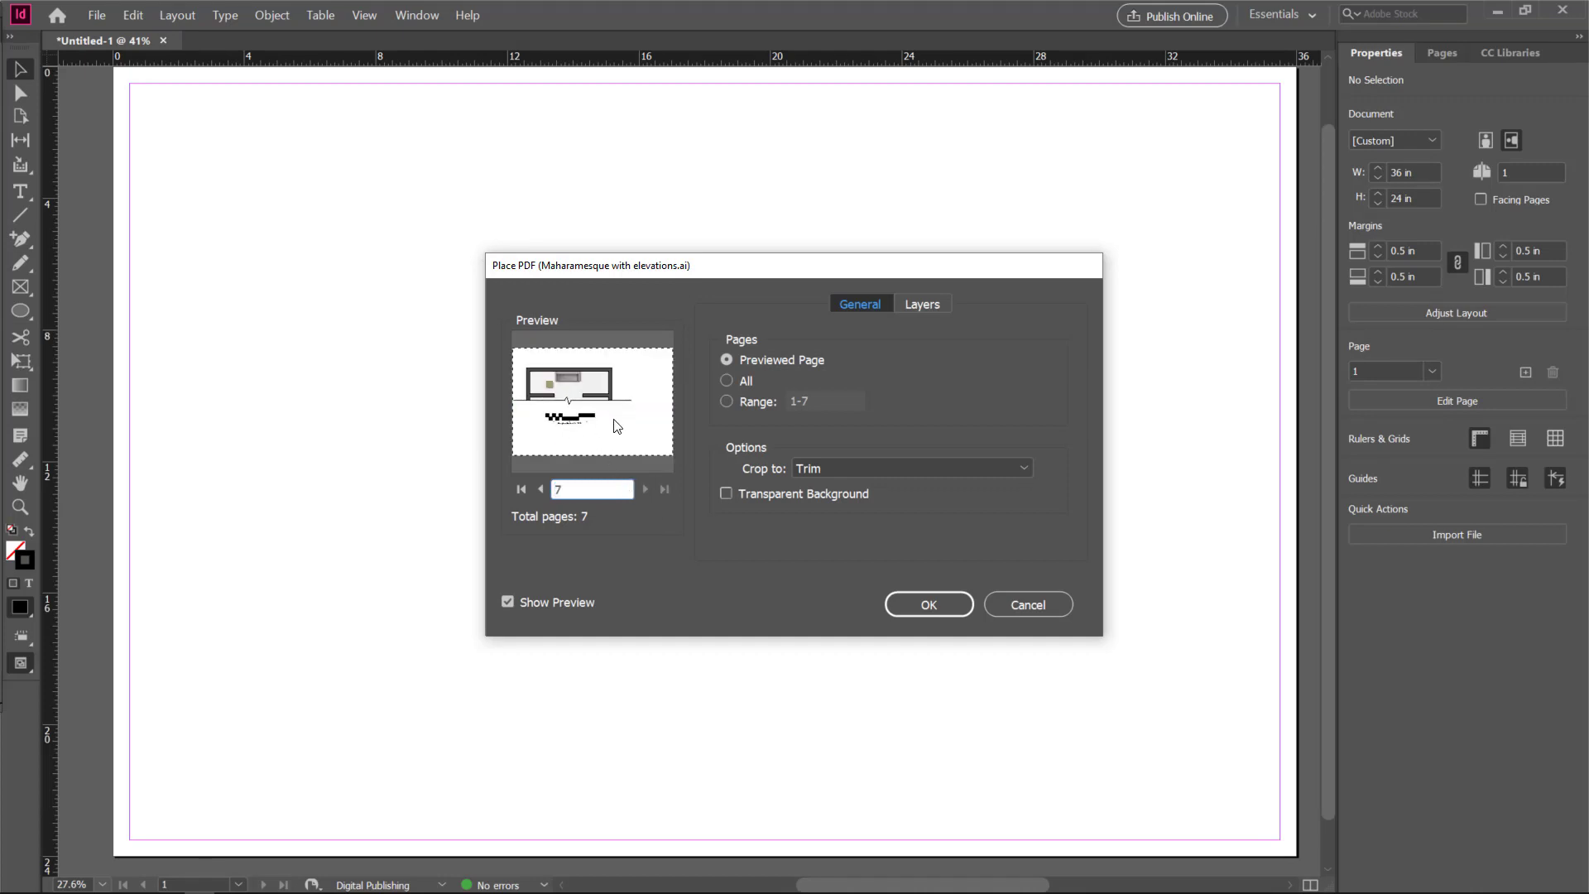
left_click(727, 402)
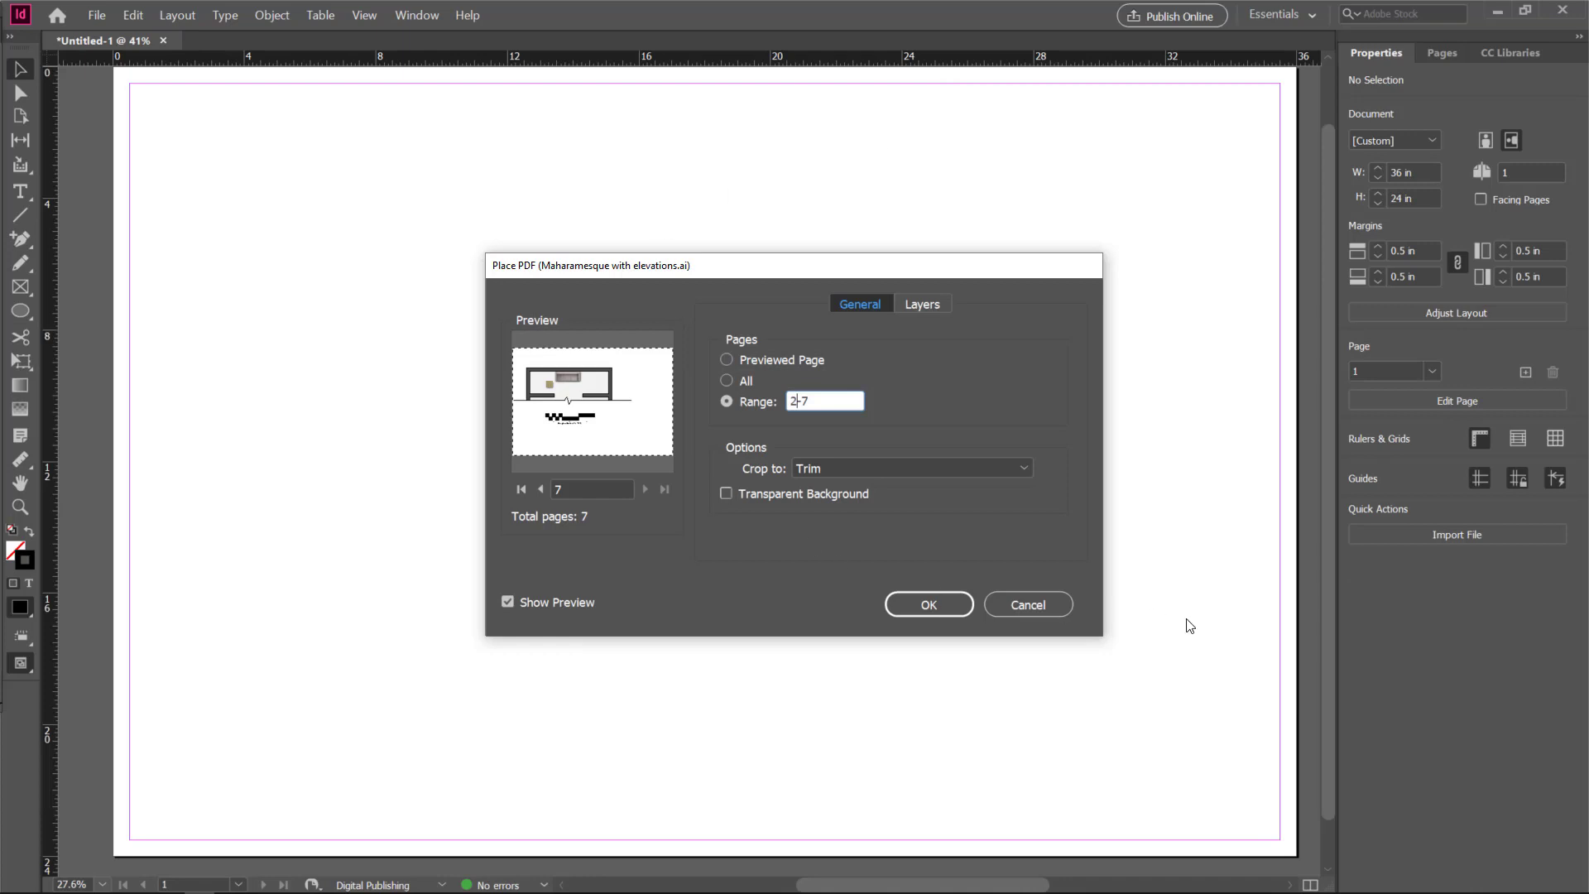
left_click(951, 468)
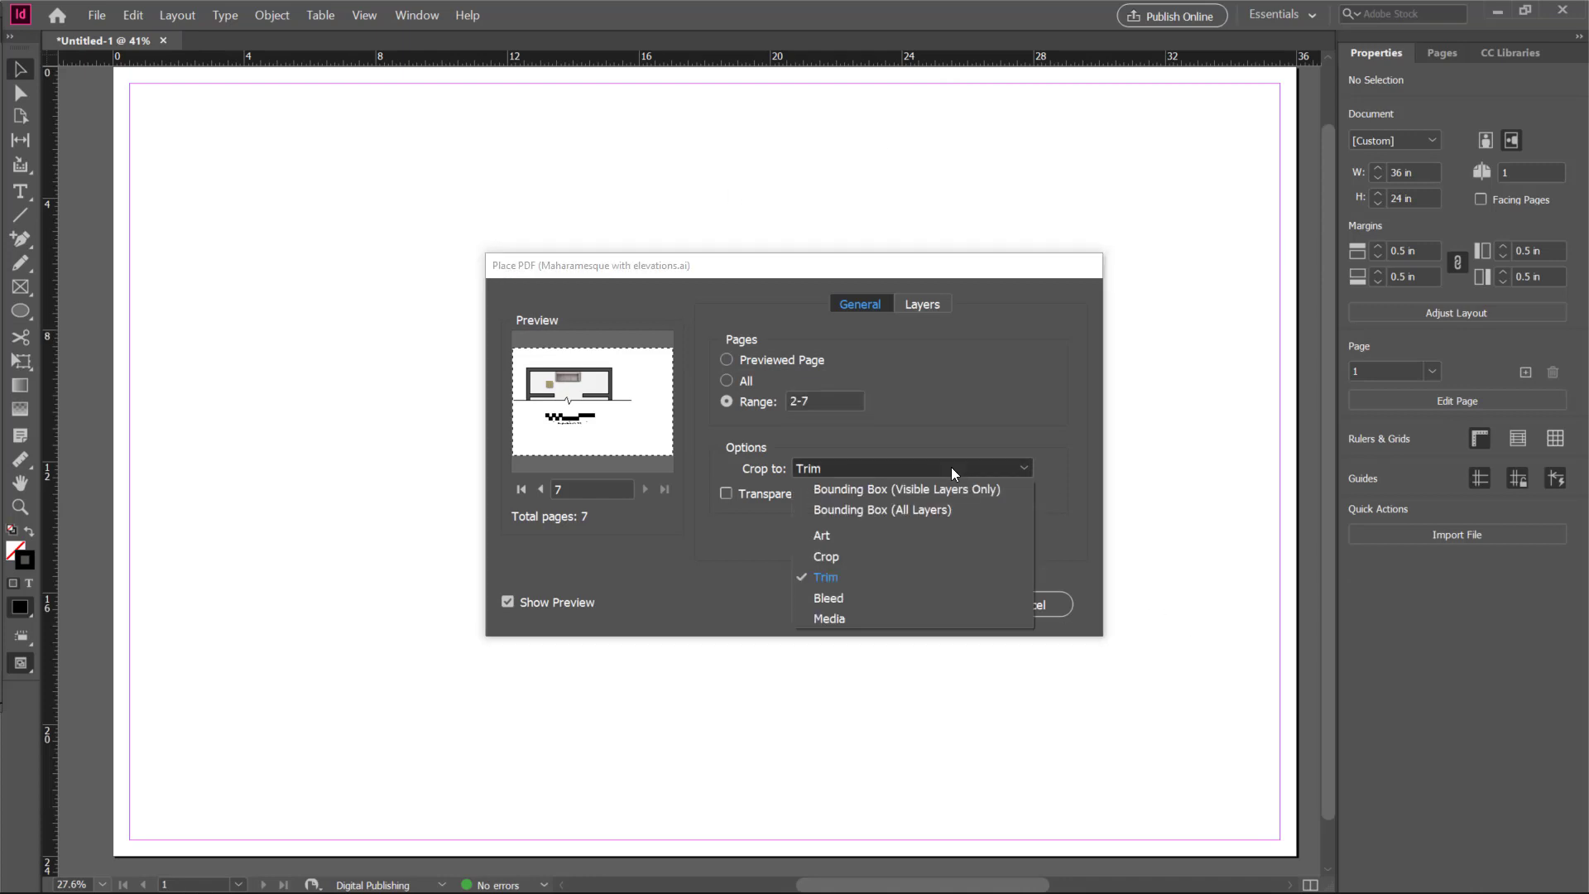
left_click(861, 539)
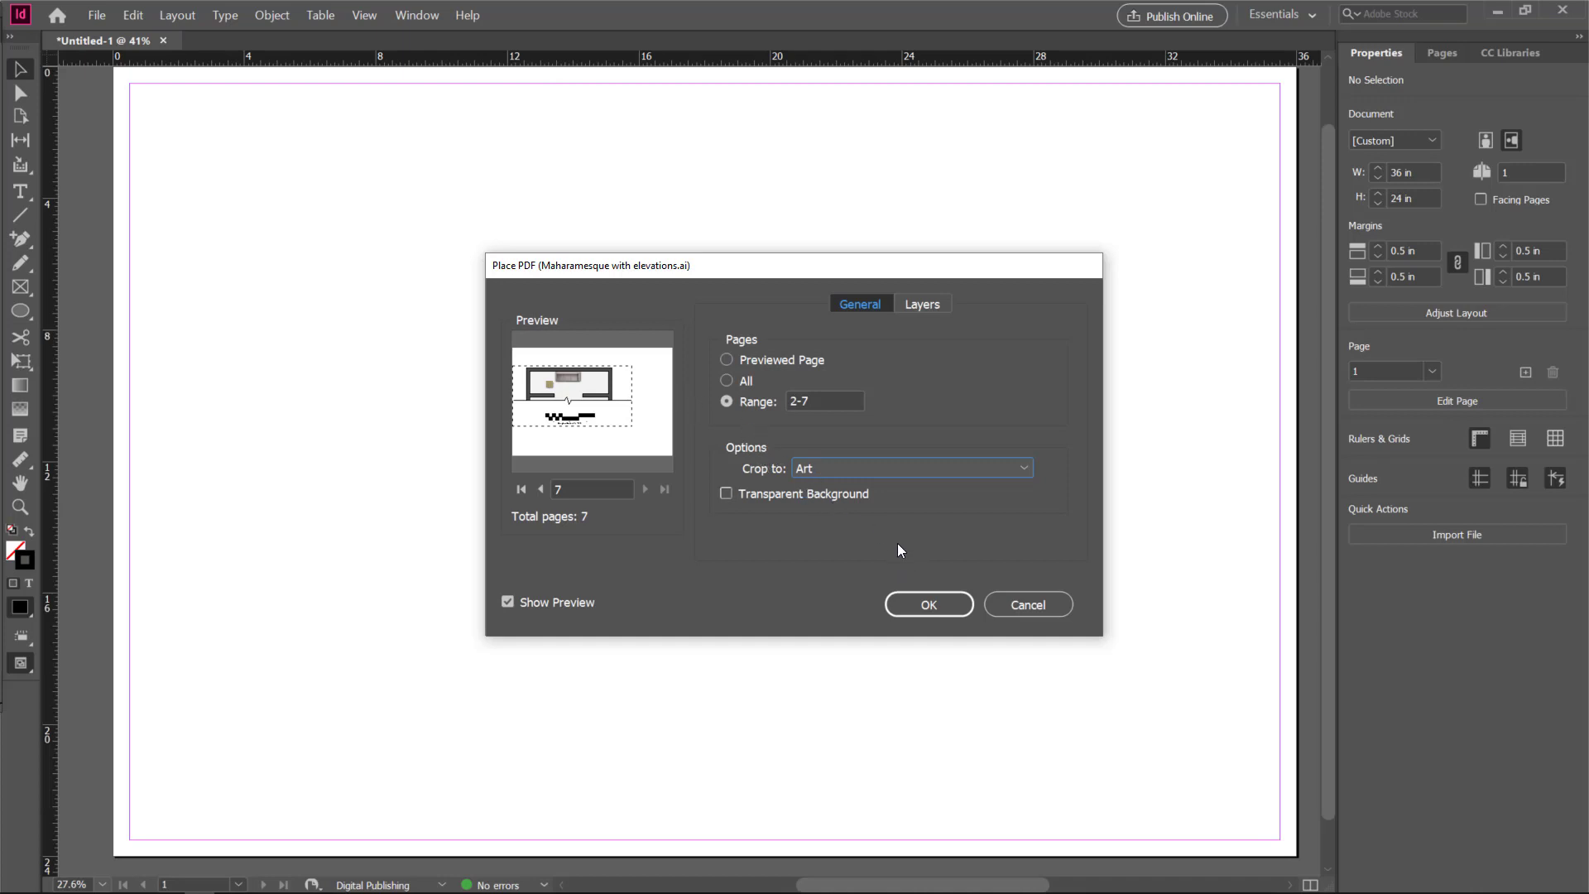
left_click(928, 605)
Place the four circle-pattern colorways in a row across the upper part of the page, aligned along their top edges.
left_click_drag(222, 180, 212, 176)
left_click(369, 177)
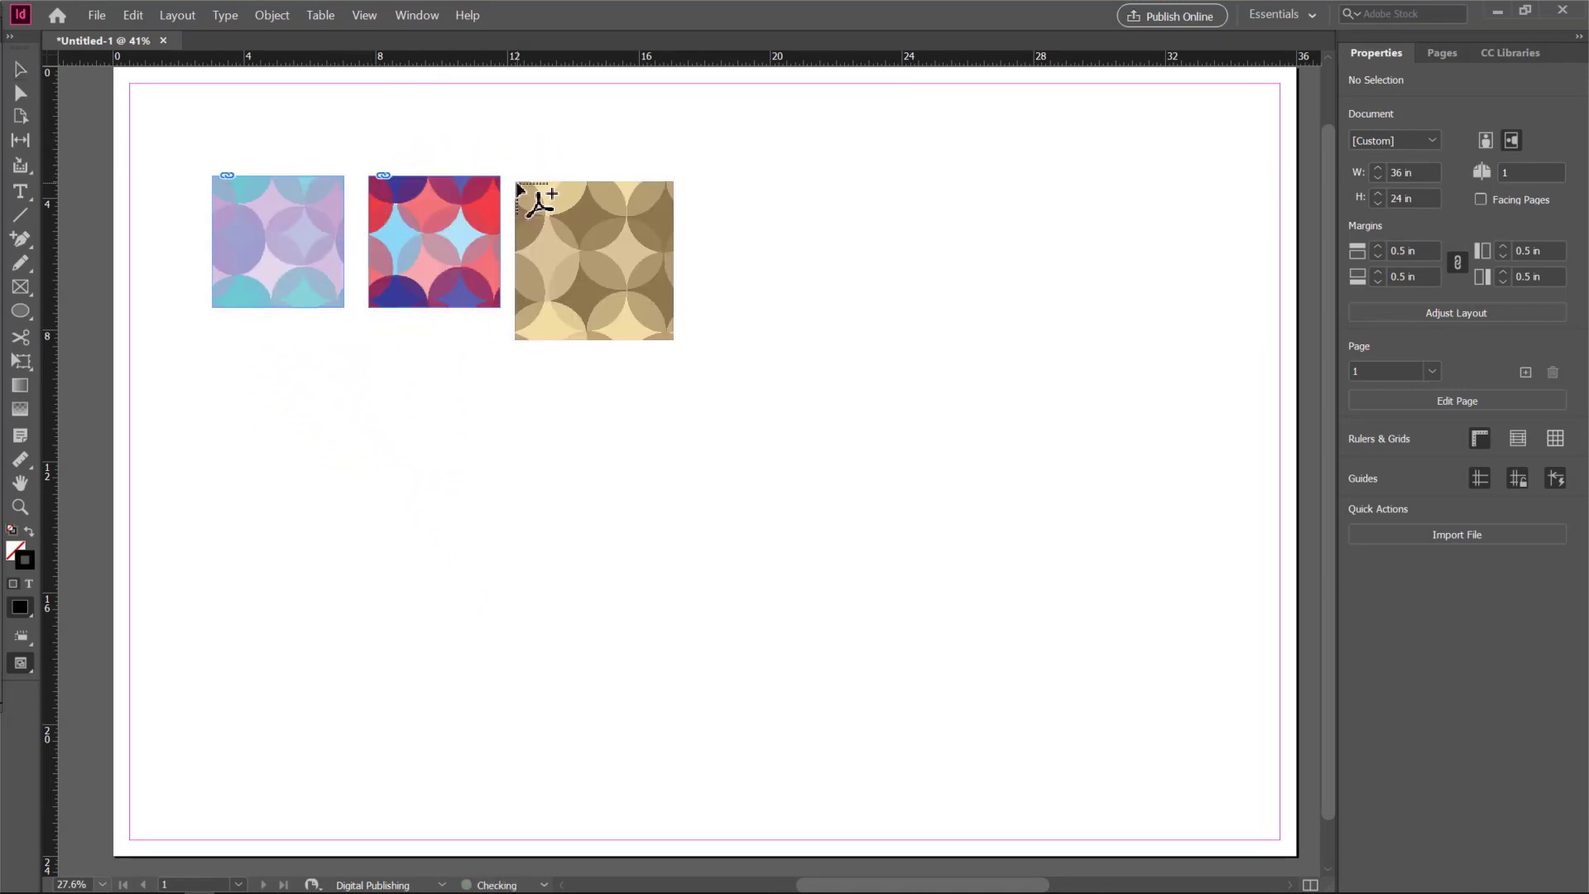
left_click(530, 177)
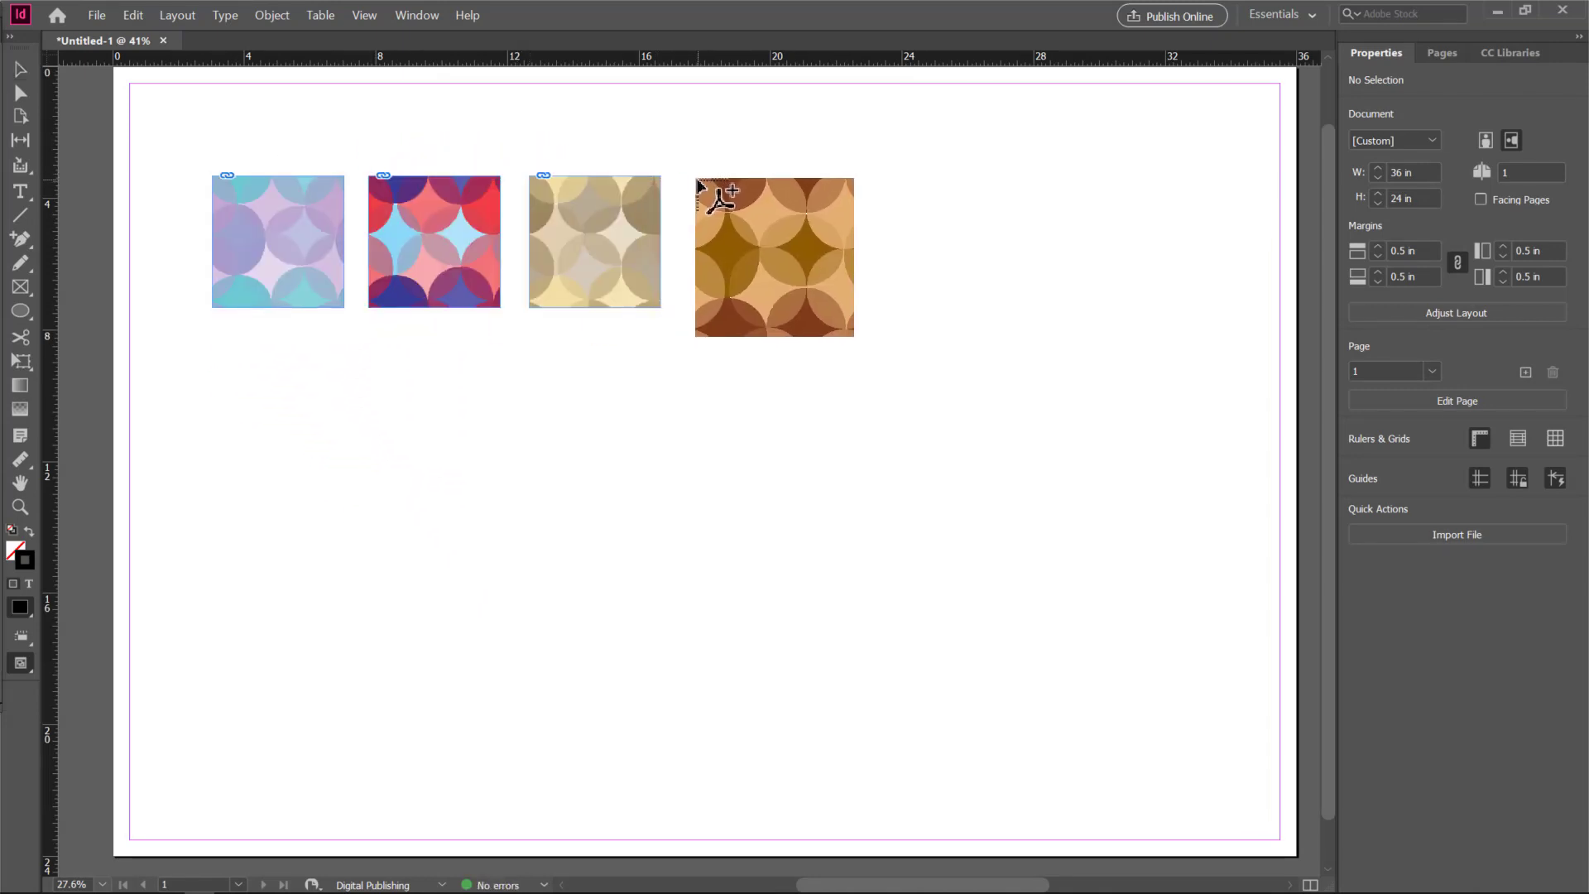
left_click(696, 179)
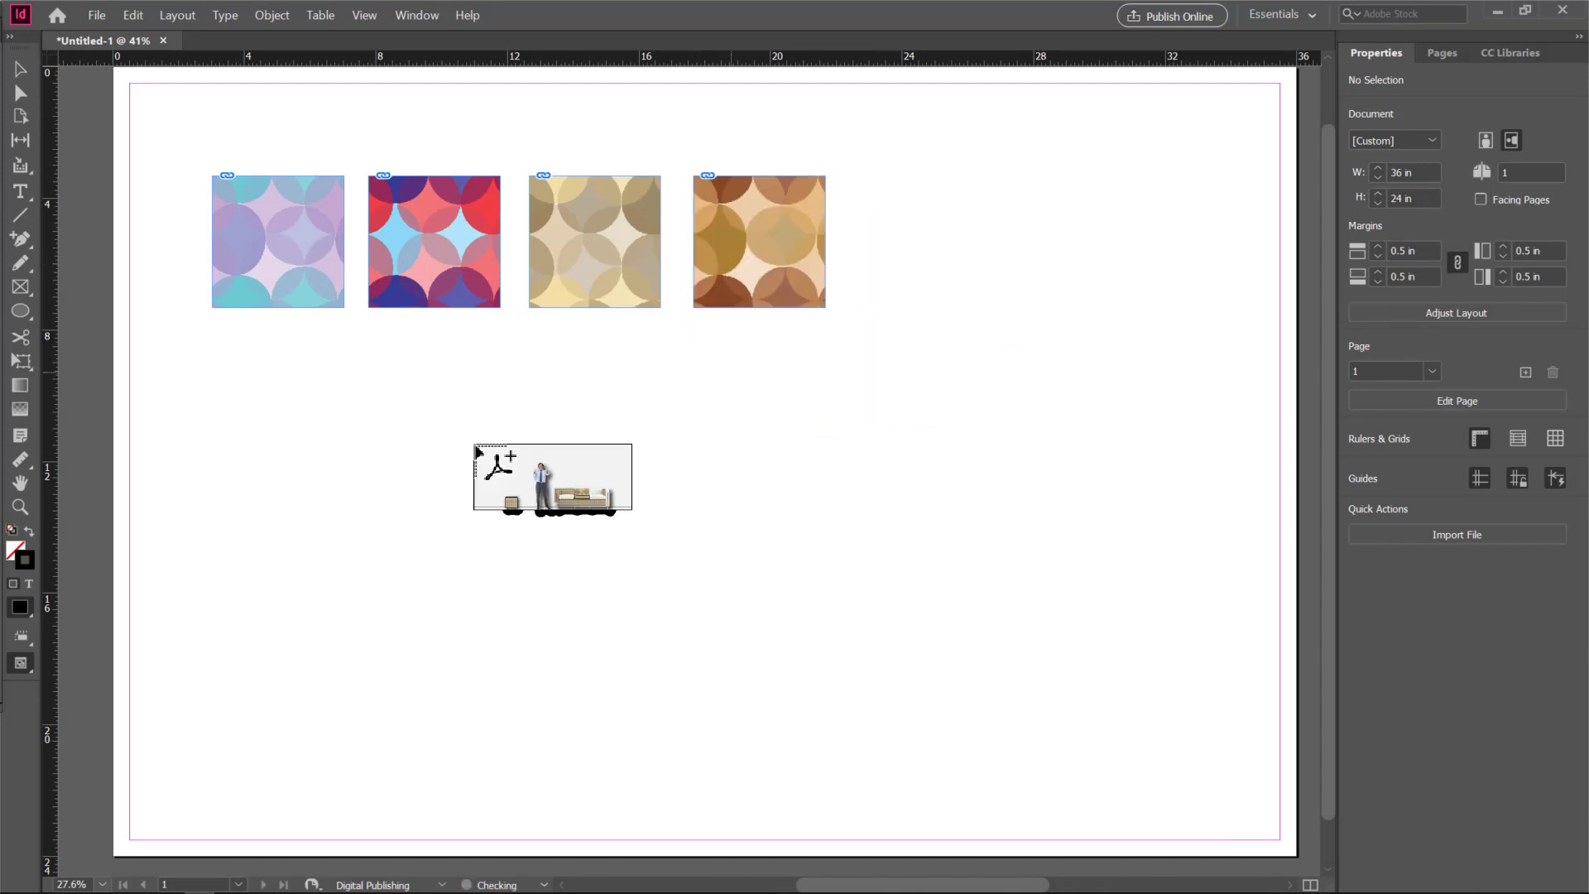
Place the couch elevation and the floor plan side by side below the row of pattern swatches.
left_click(255, 402)
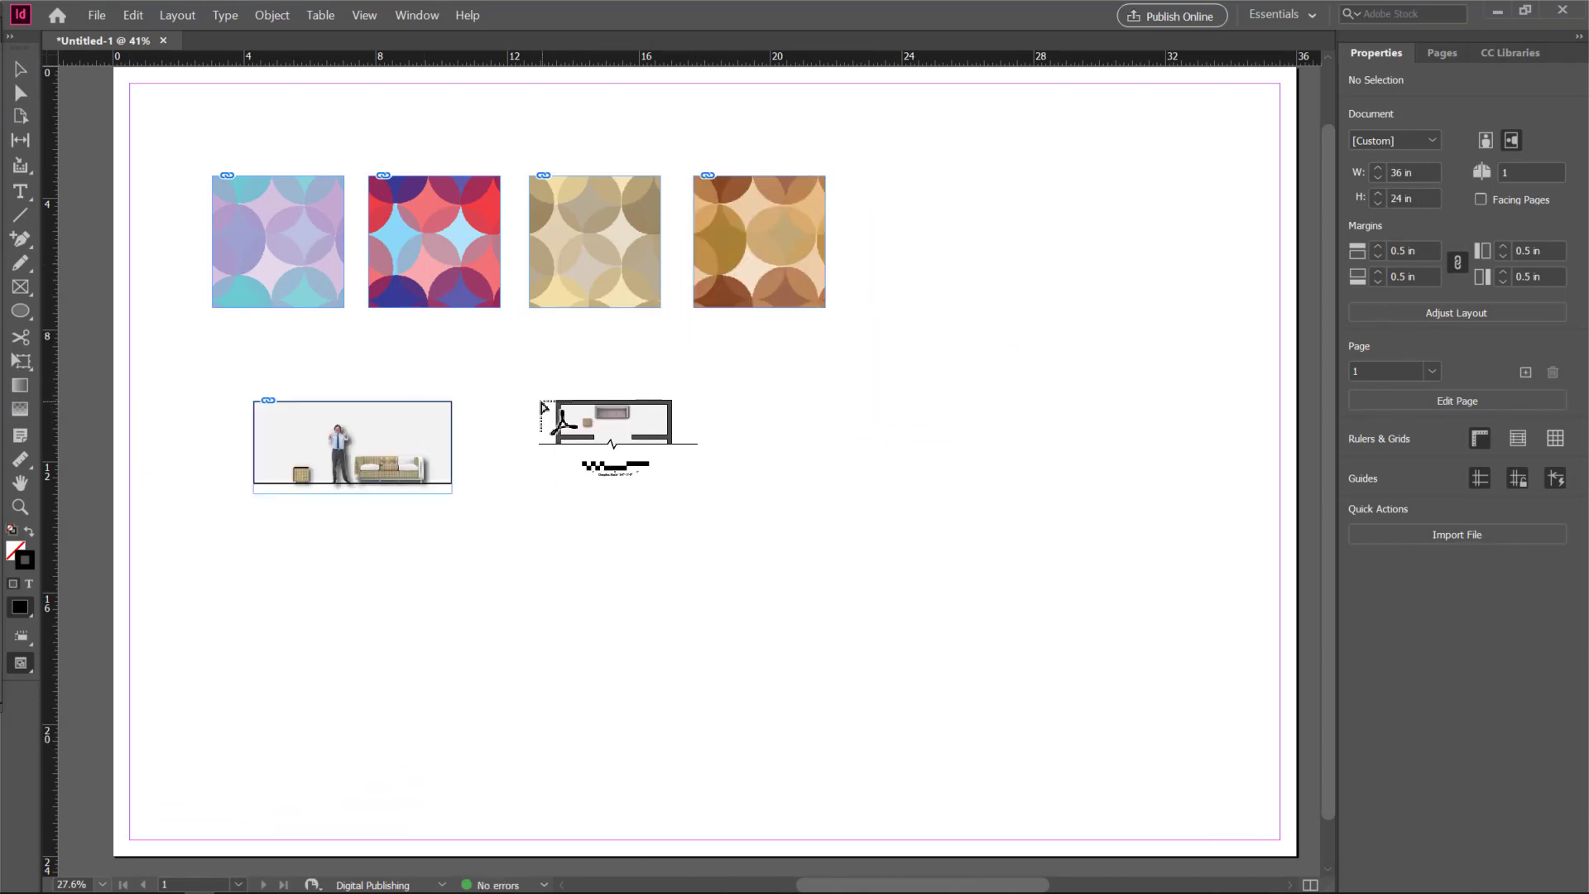
left_click(543, 402)
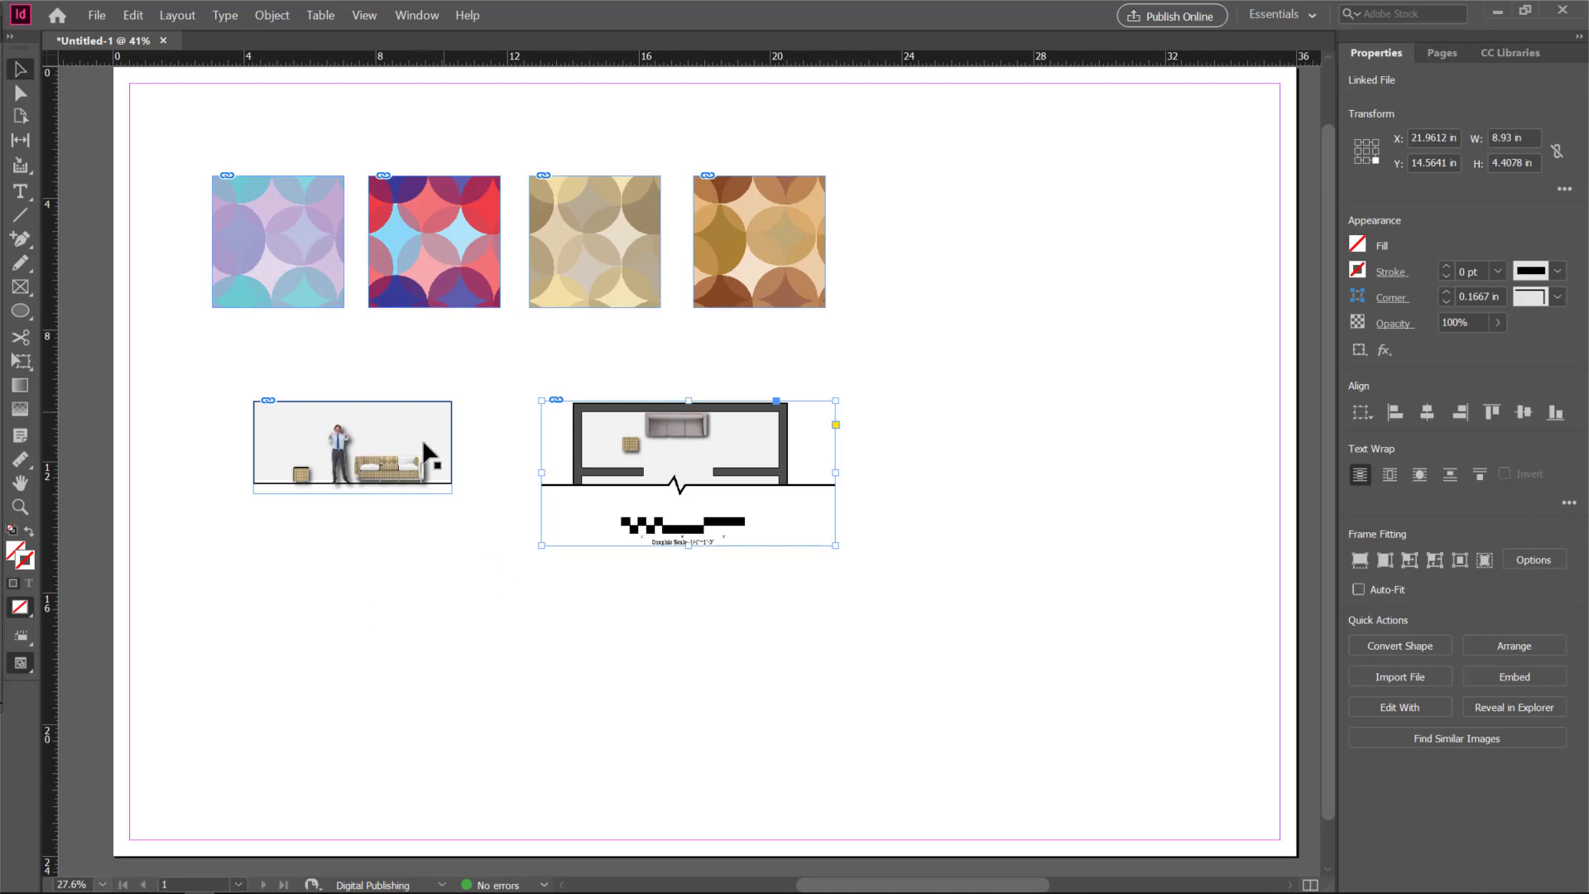
scroll(518, 601, "up", 2)
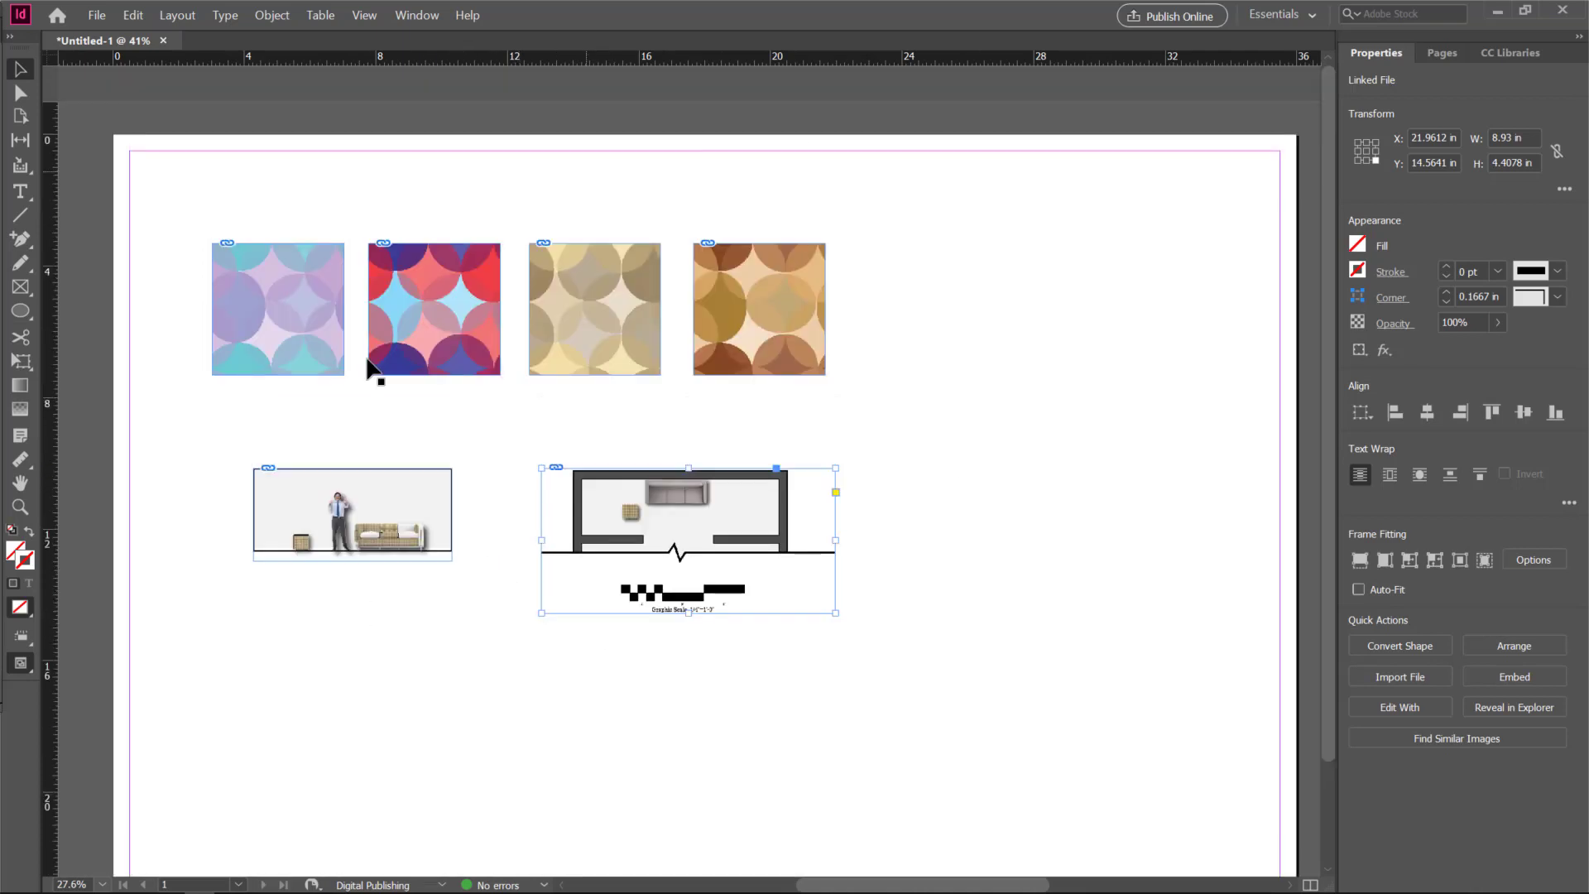